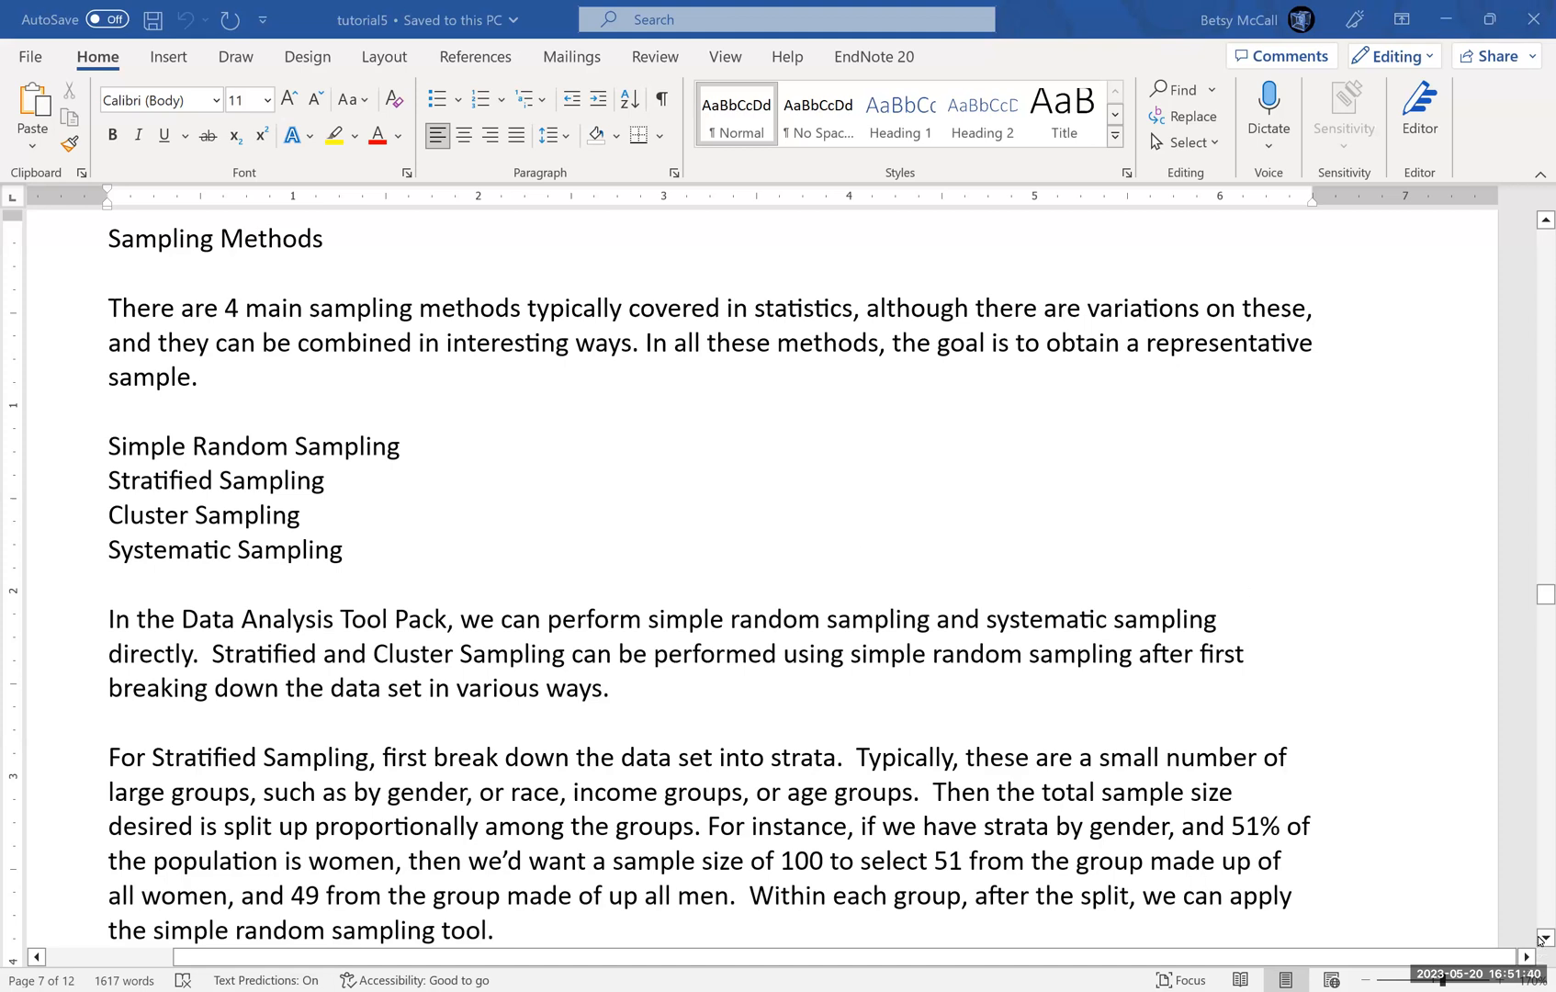
Read the Sampling Methods section, including the stratified and cluster sampling paragraphs, and return to its heading.
click(1544, 938)
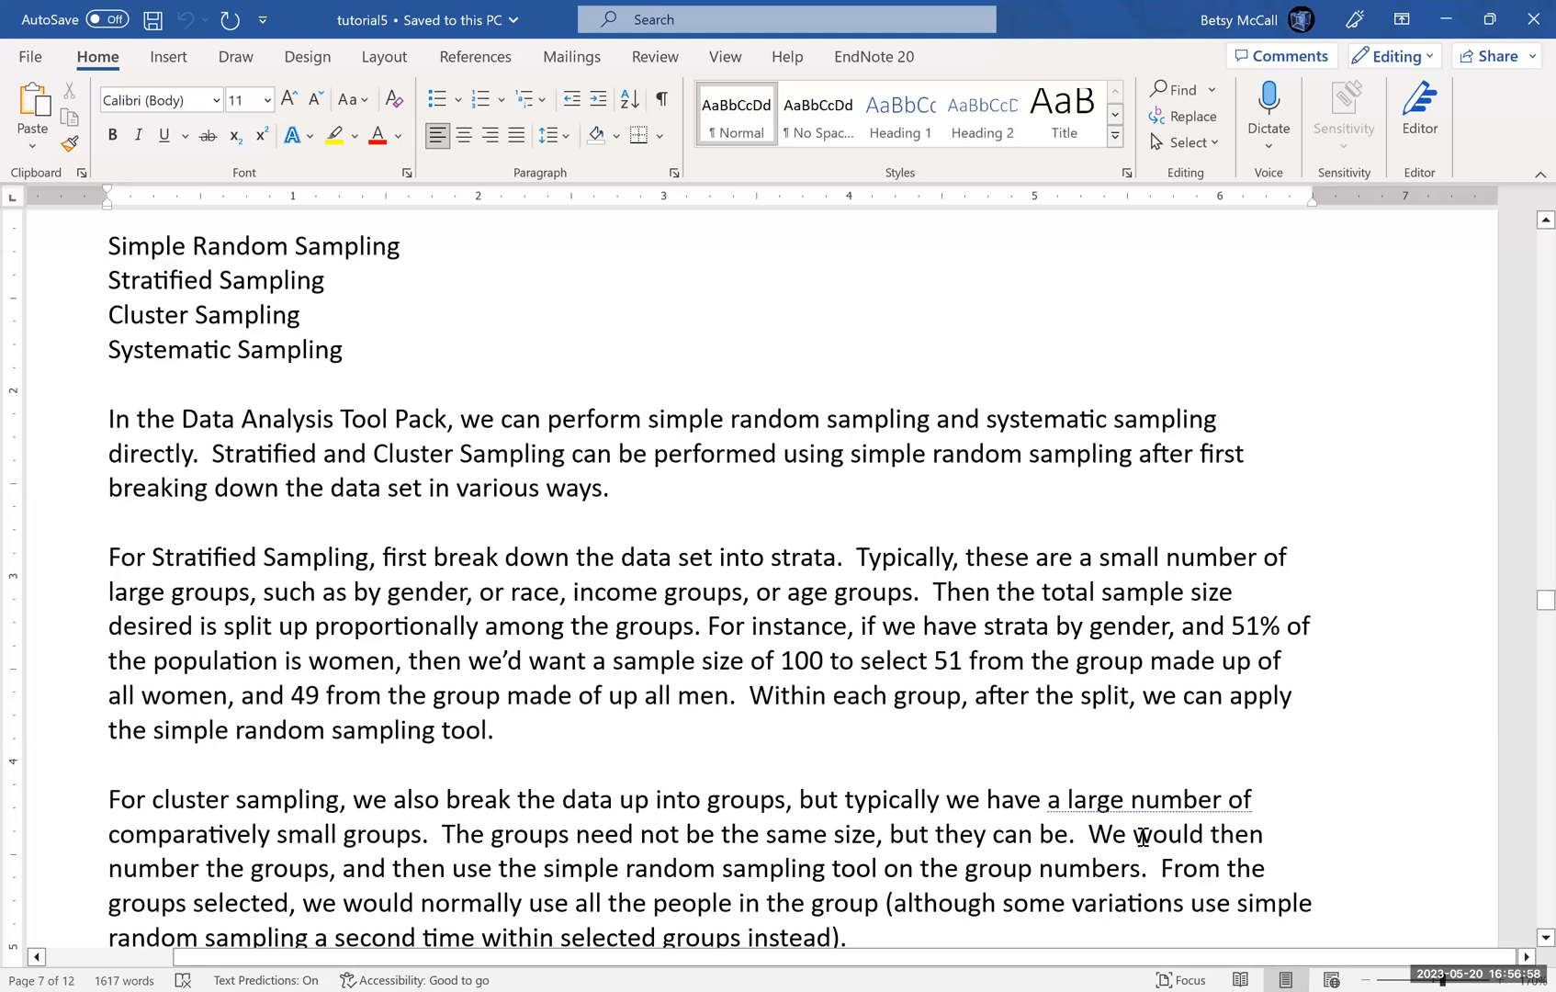
scroll(1520, 939, down, 1)
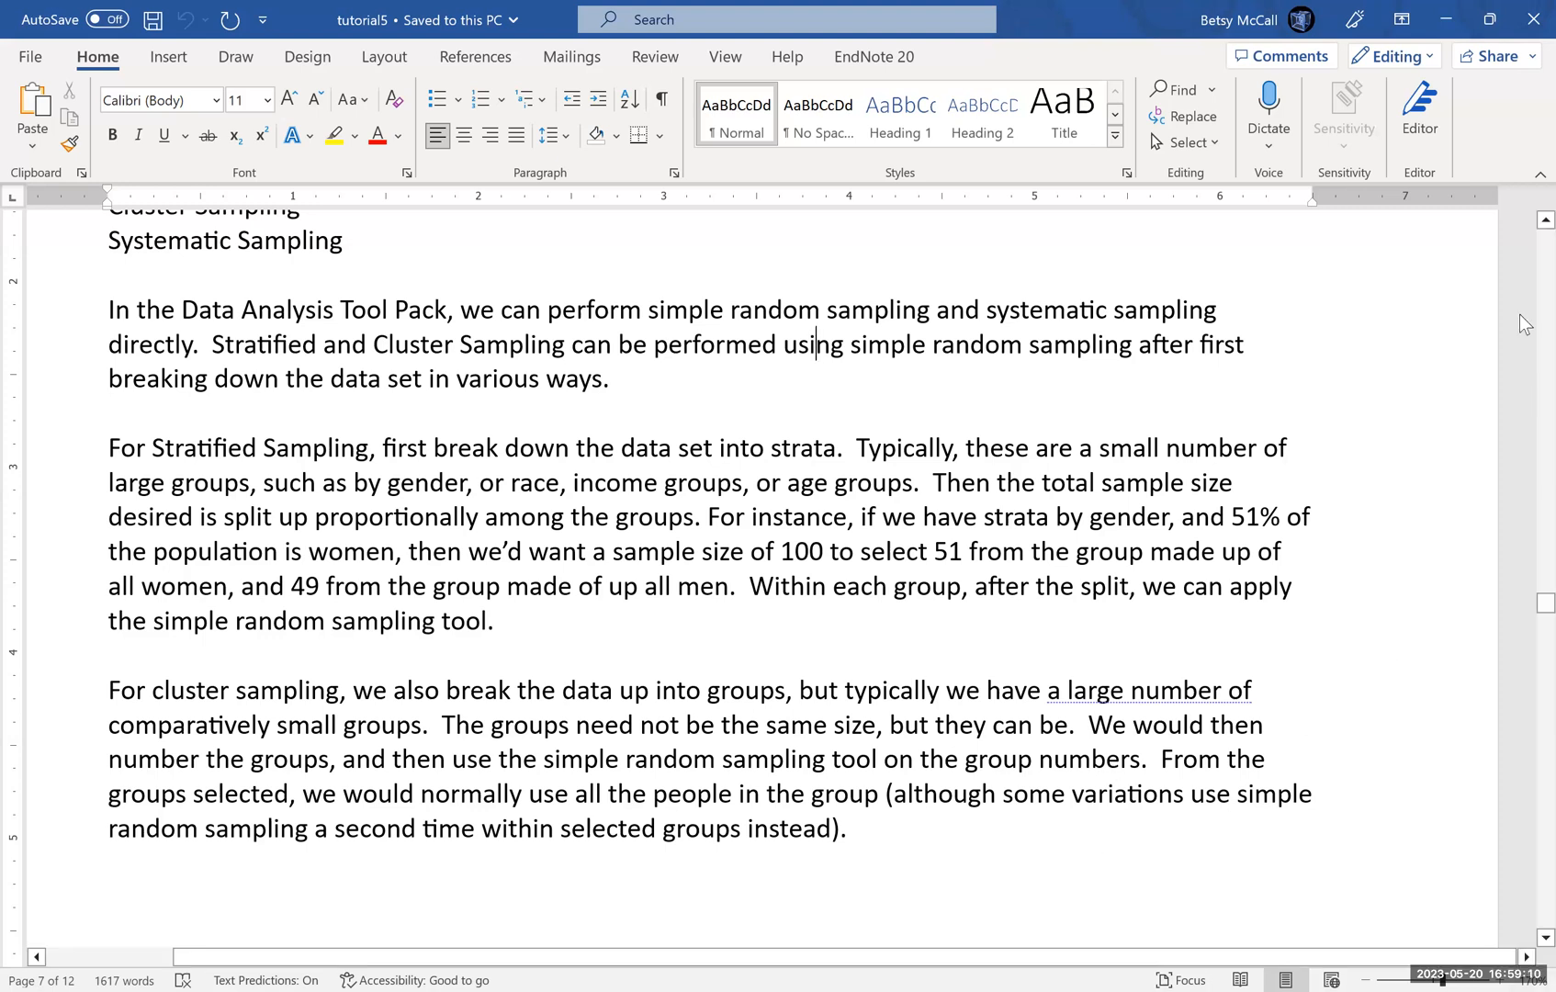
click(1545, 220)
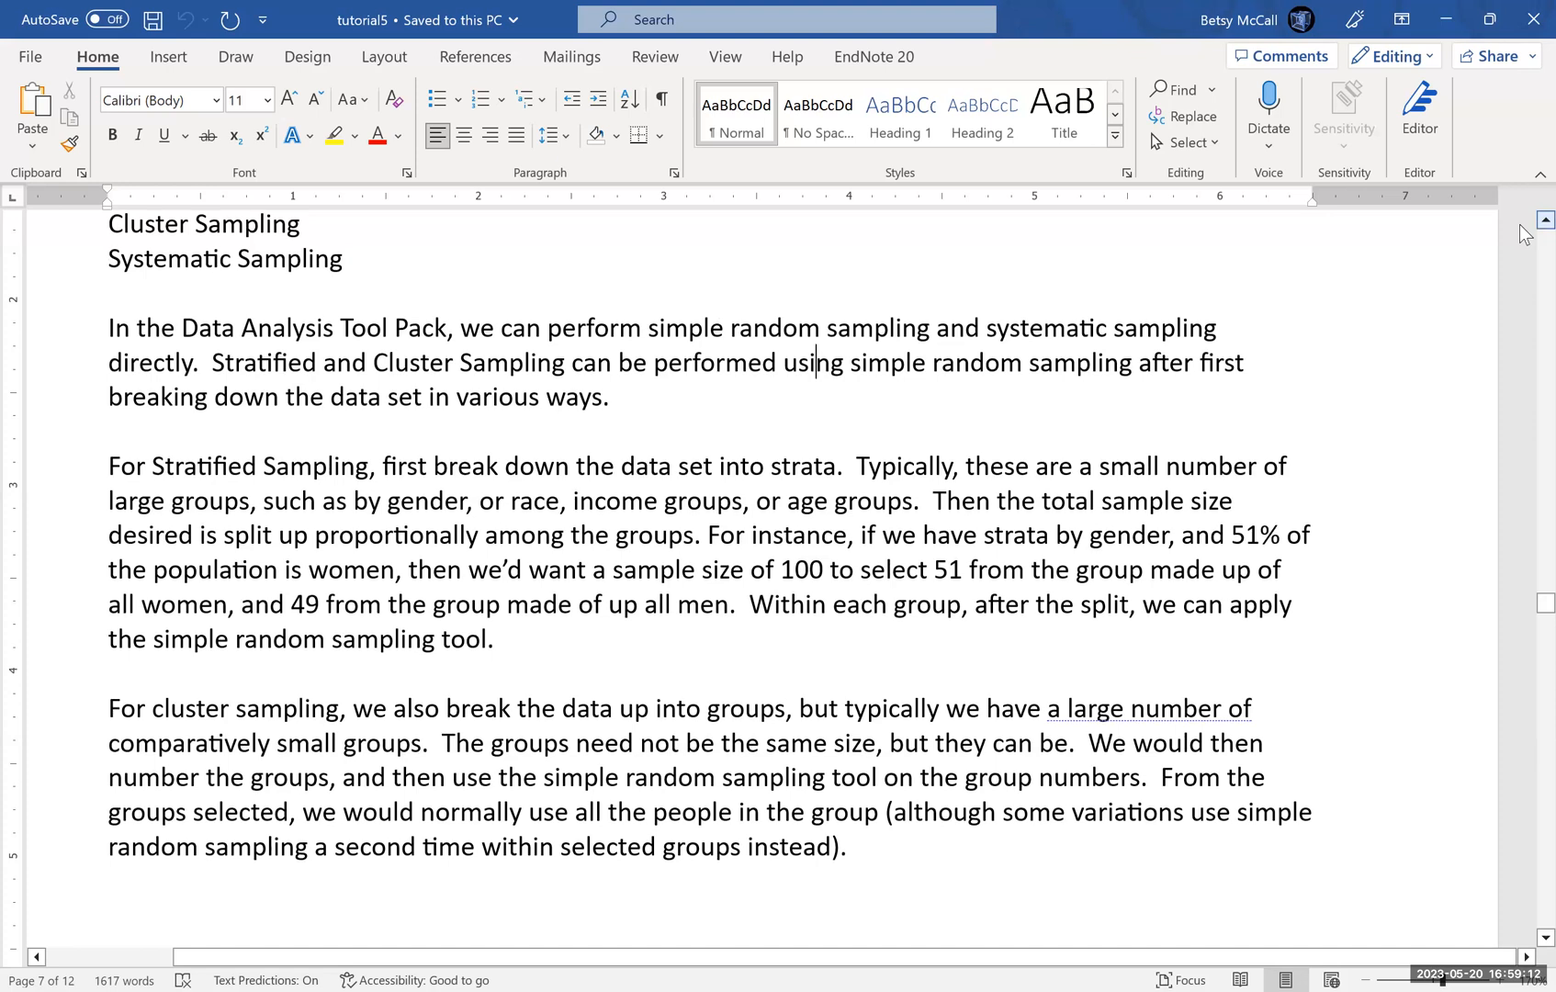
scroll(1522, 233, up, 3)
scroll(1522, 233, up, 3)
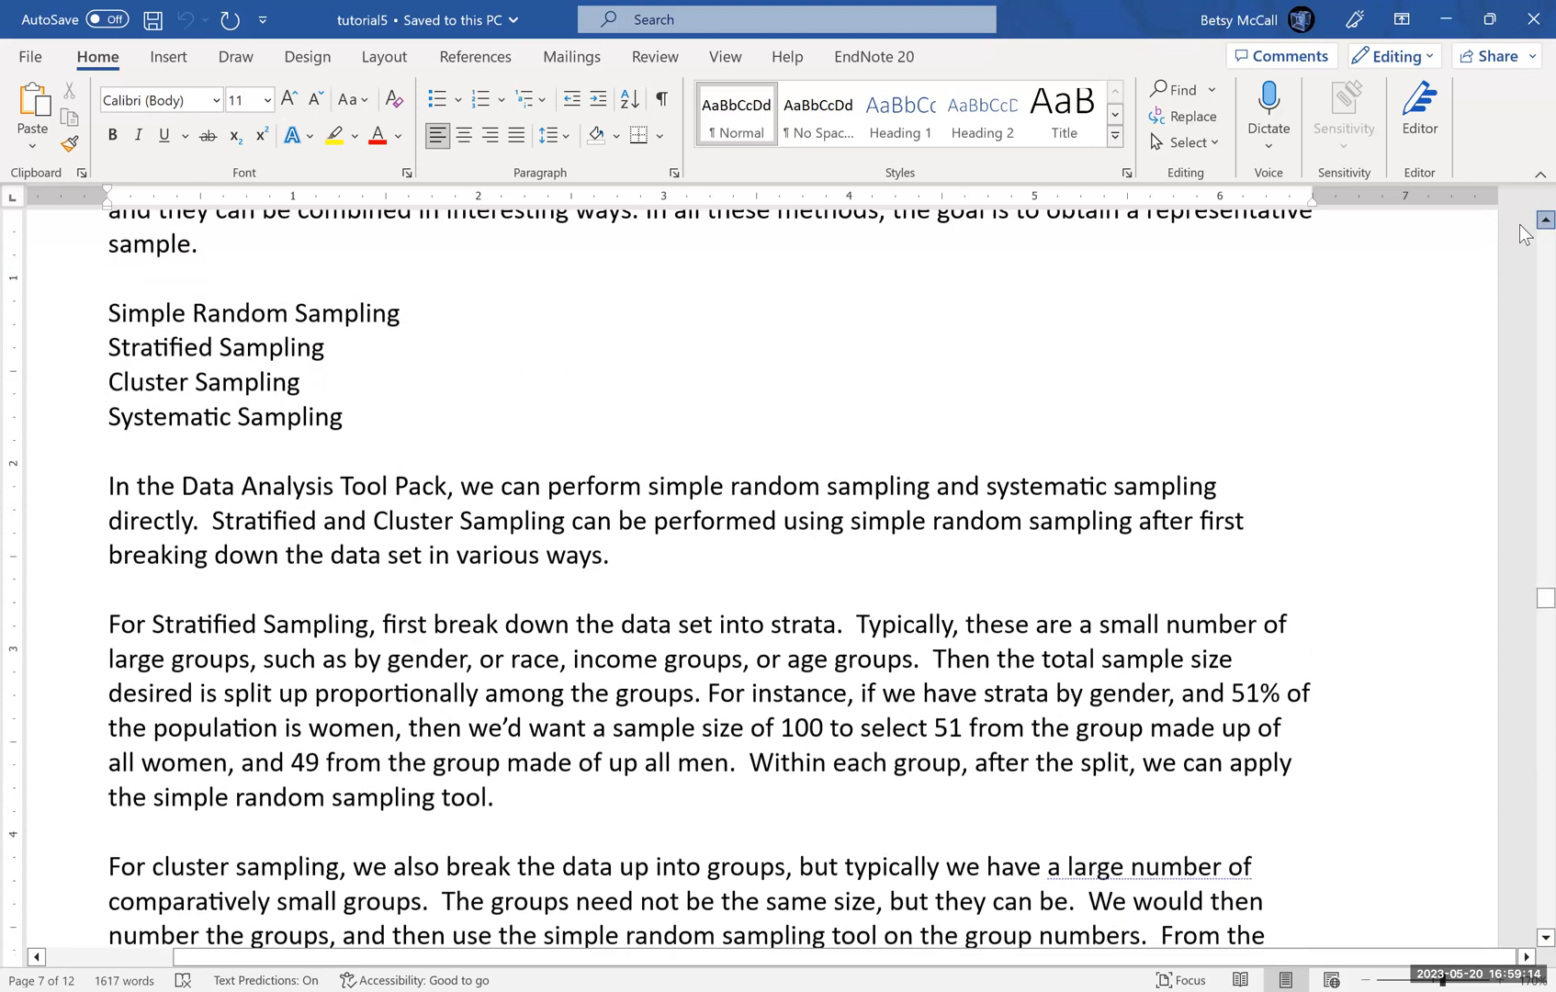
scroll(1522, 232, up, 2)
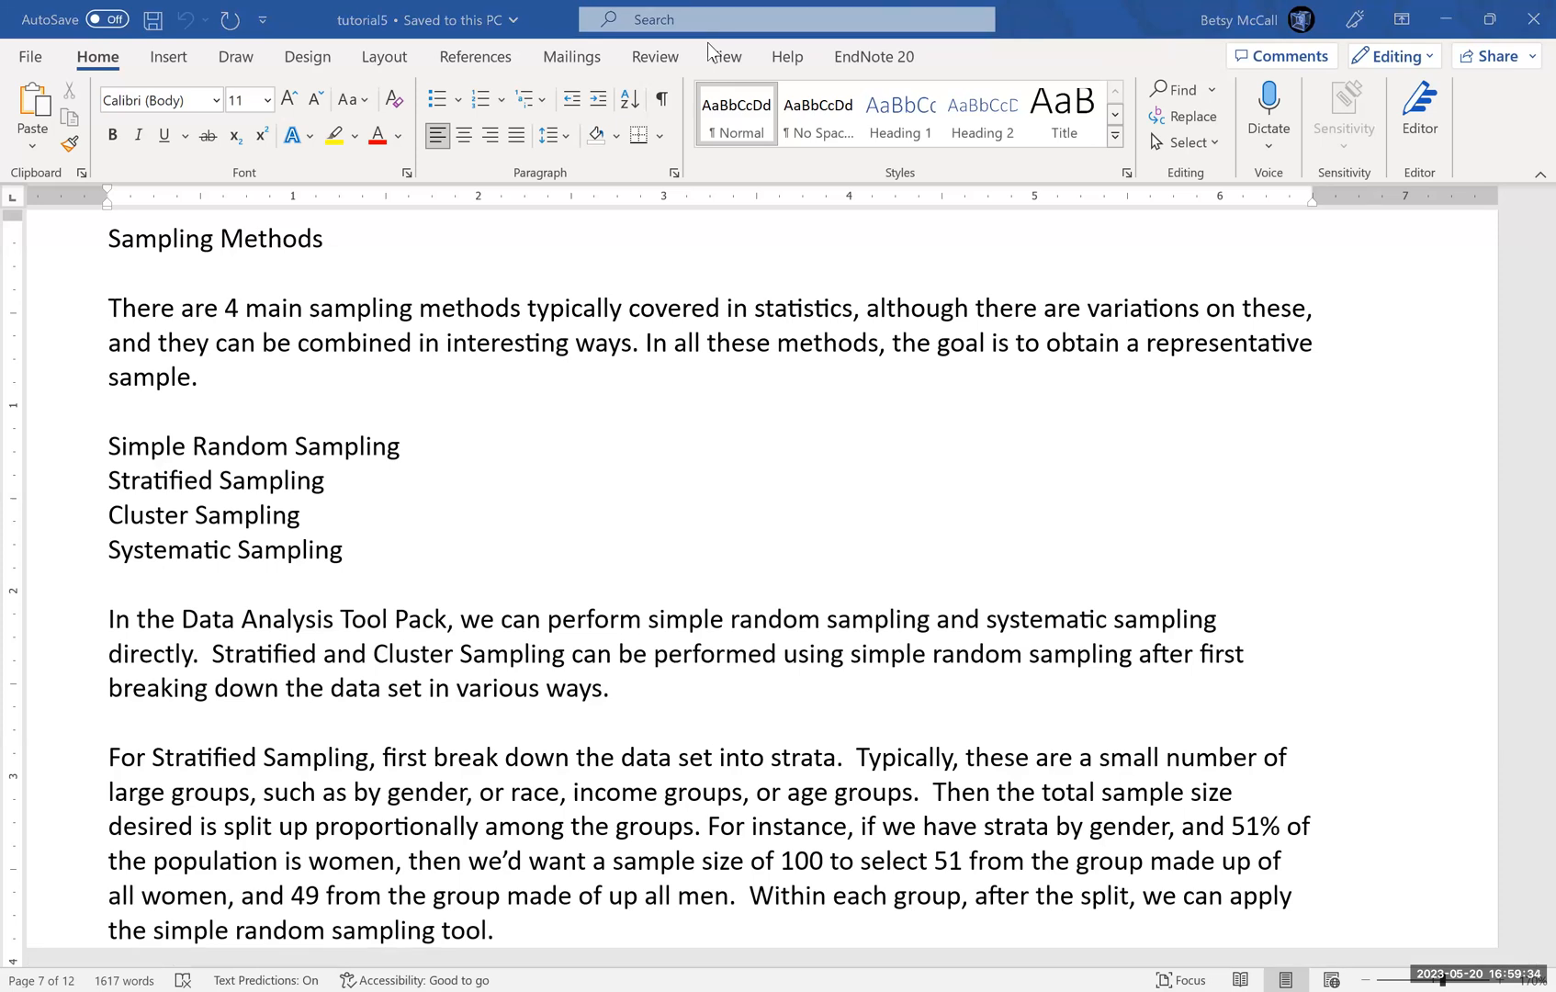
Switch to the tutorial5 workbook in Excel and review the Amount Spent column on the sampling sheet.
key(alt+Tab)
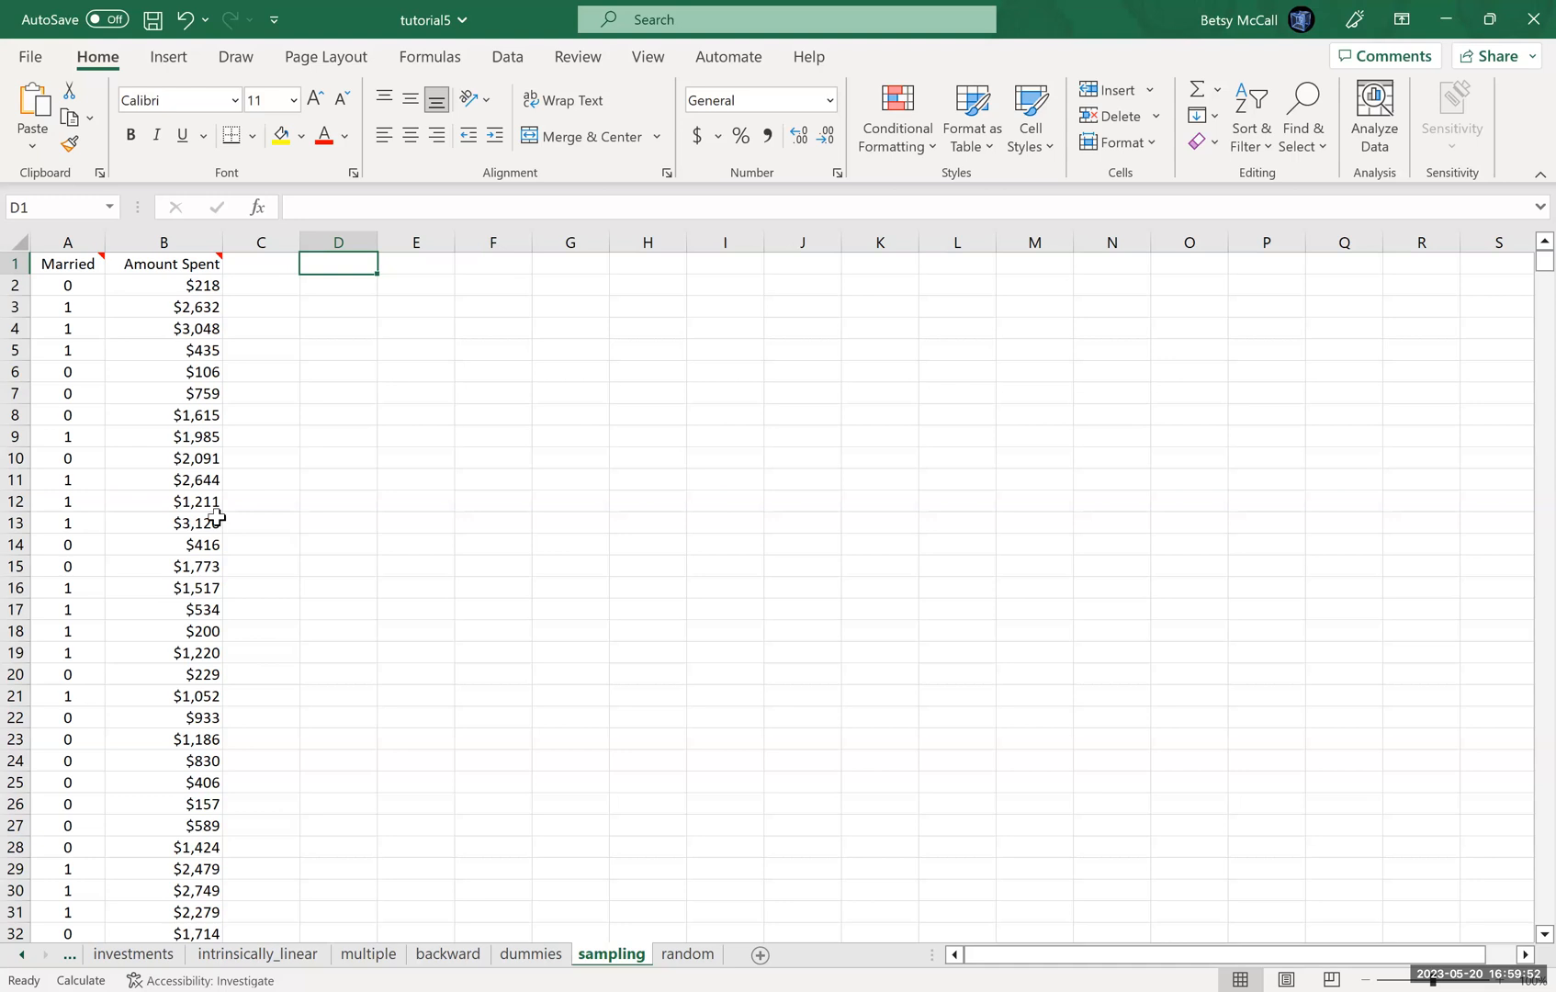
click(180, 246)
mouse_move(177, 259)
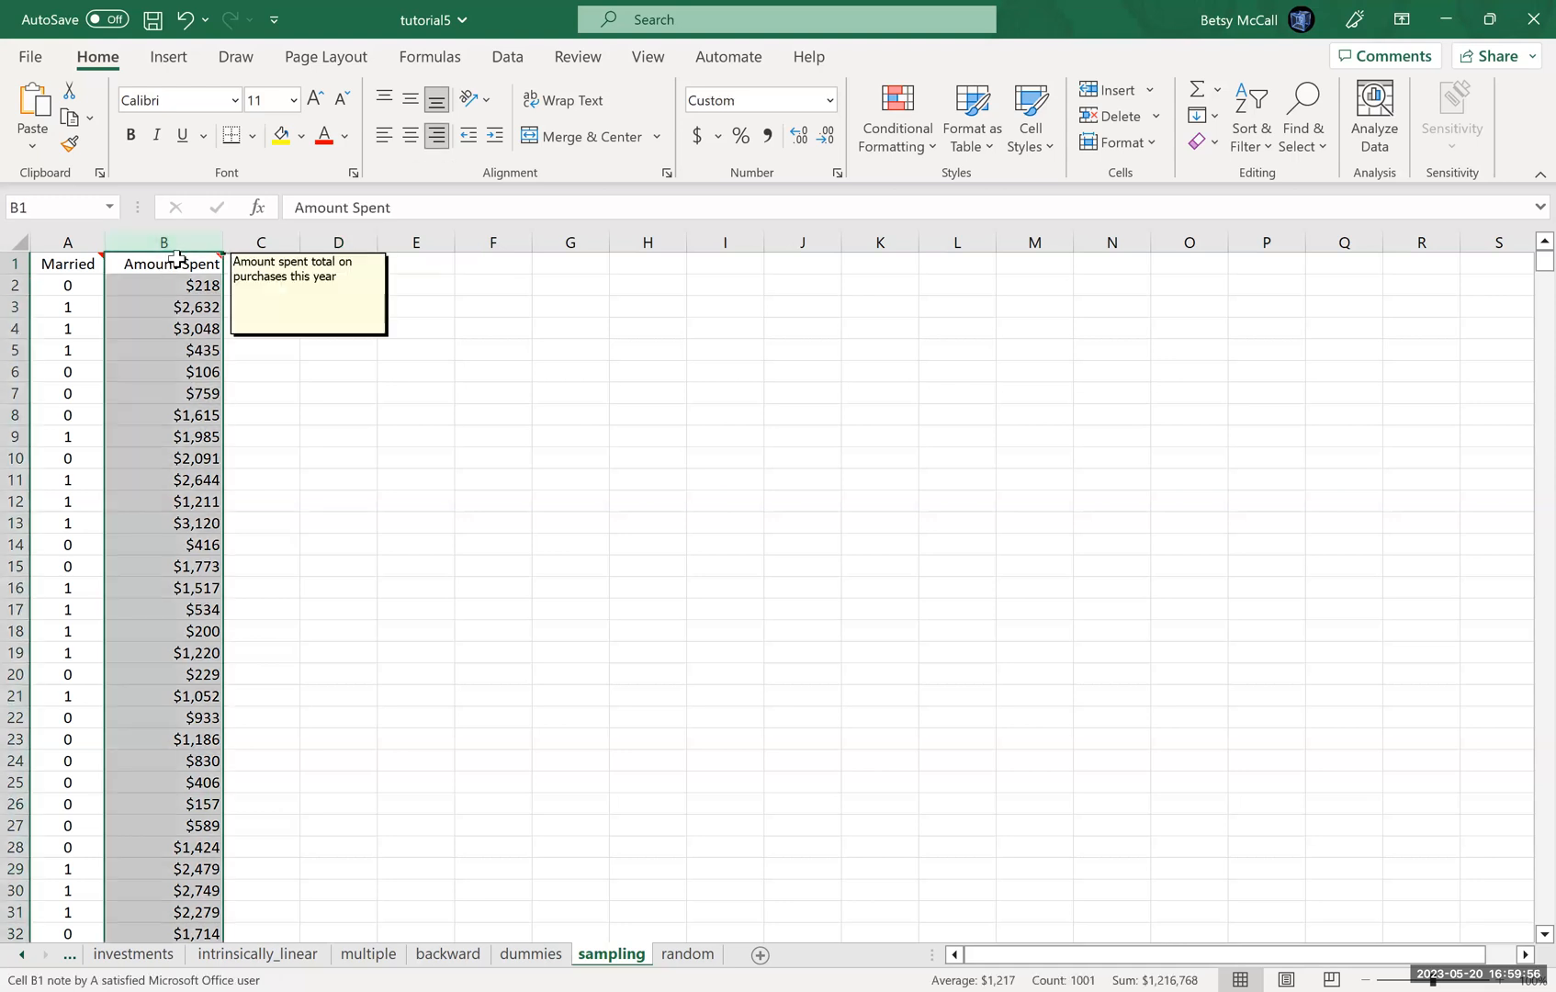
click(332, 349)
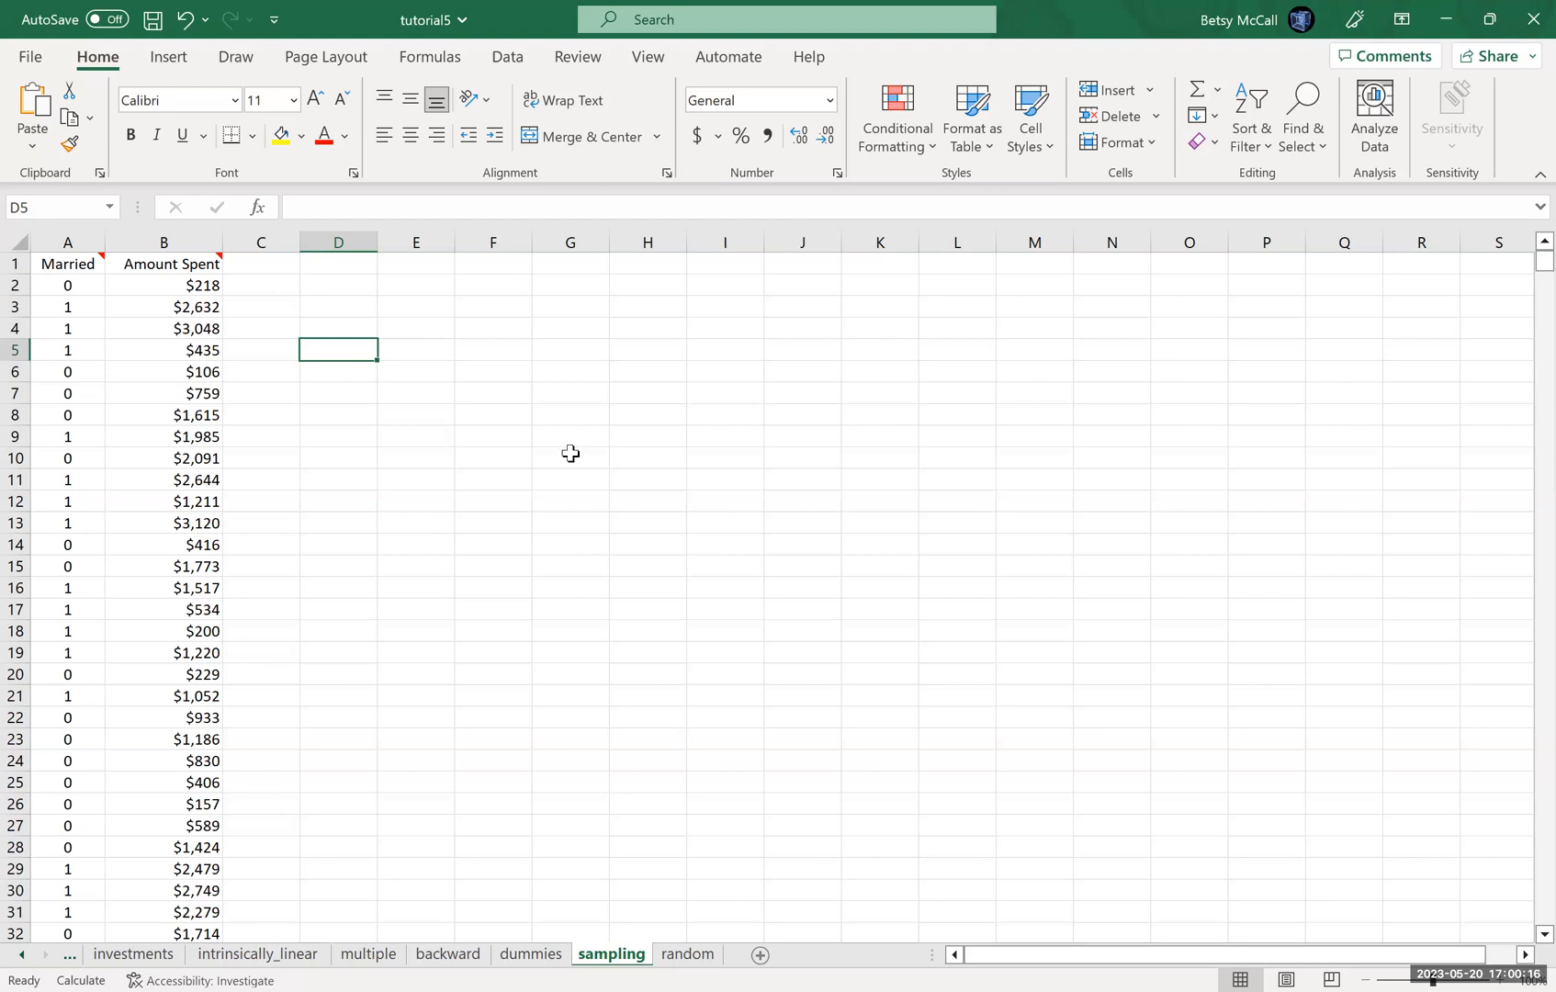
Start the Sampling data analysis tool and set its input range to the Amount Spent values in B2:B1001.
click(511, 55)
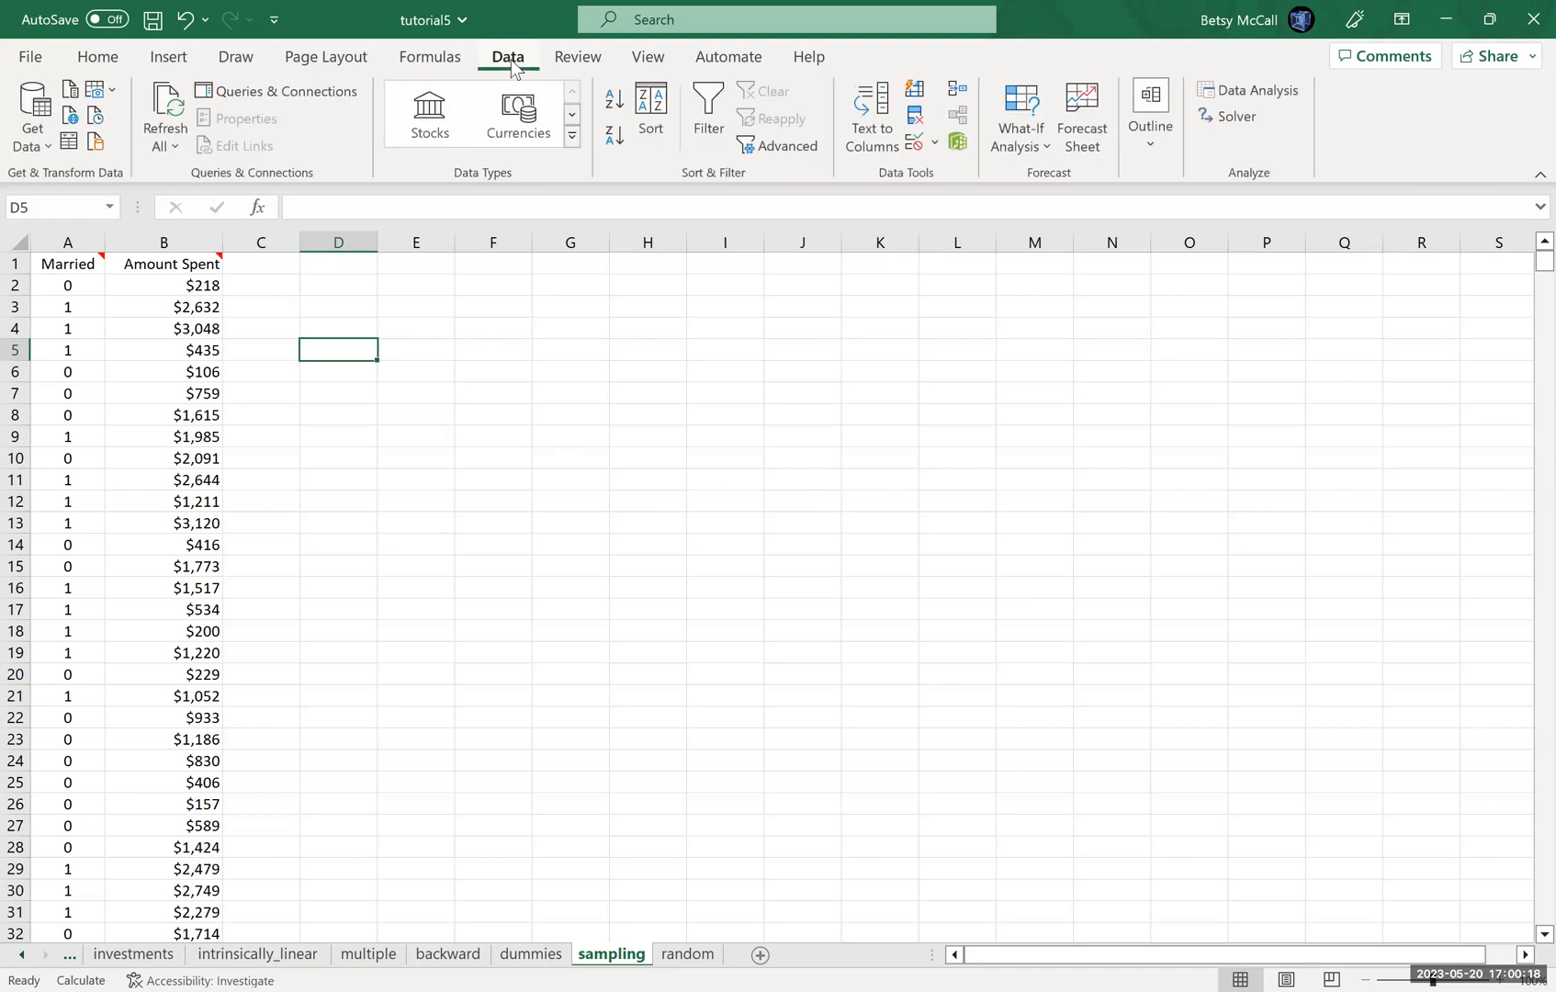
click(1254, 89)
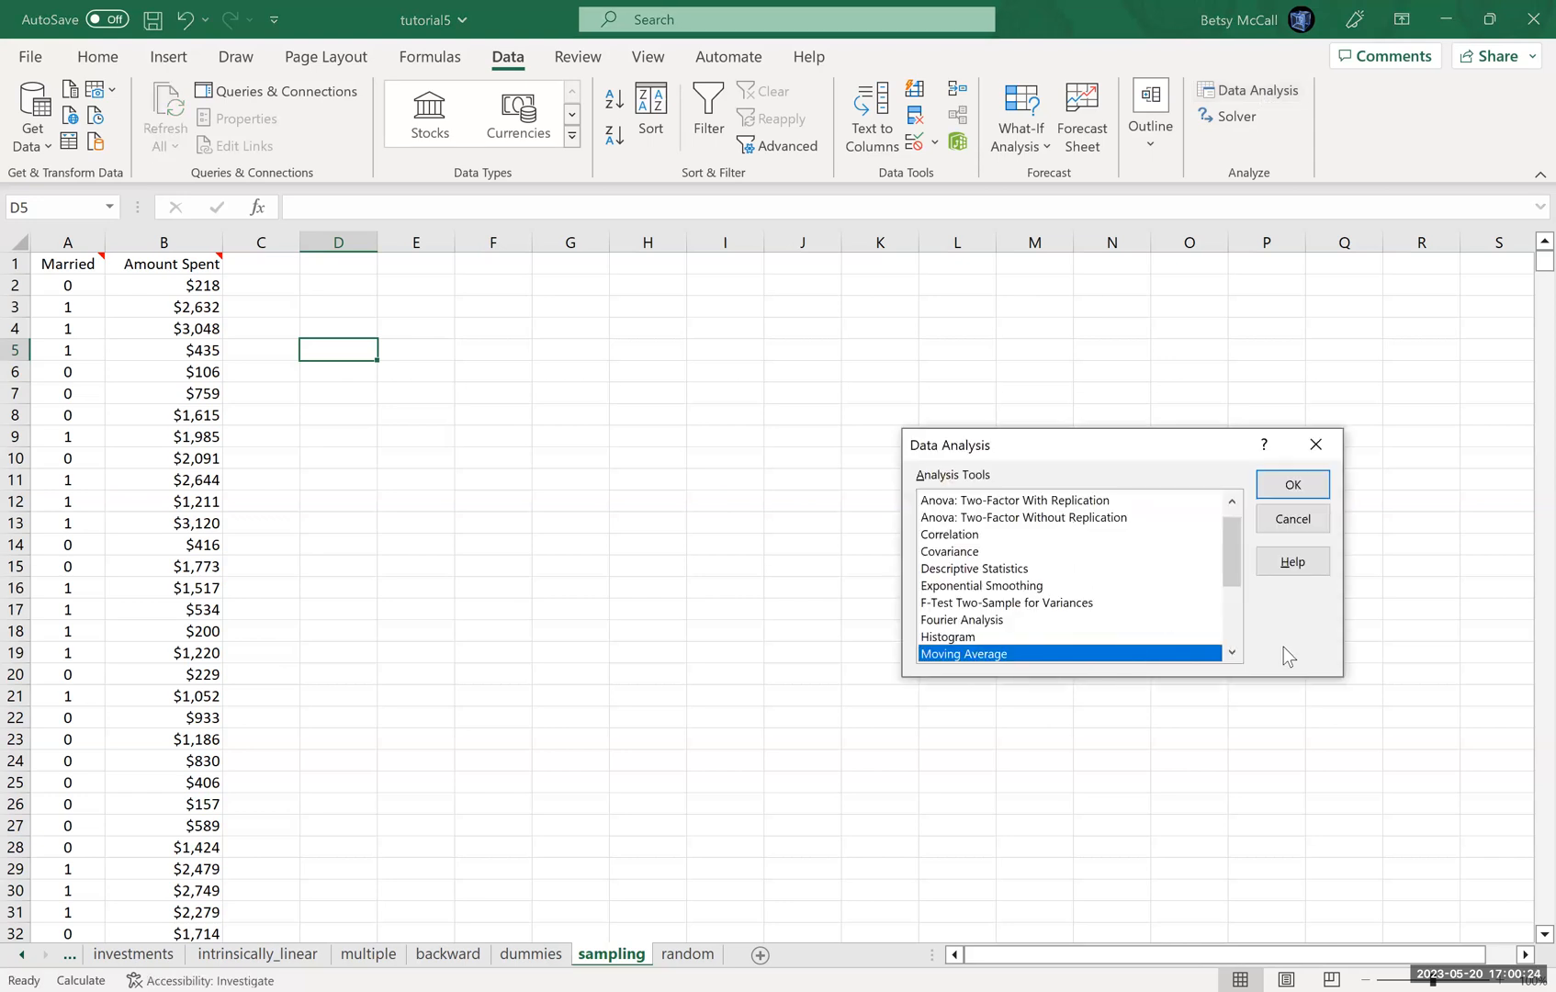
click(1232, 654)
click(1233, 654)
click(1232, 654)
click(1233, 654)
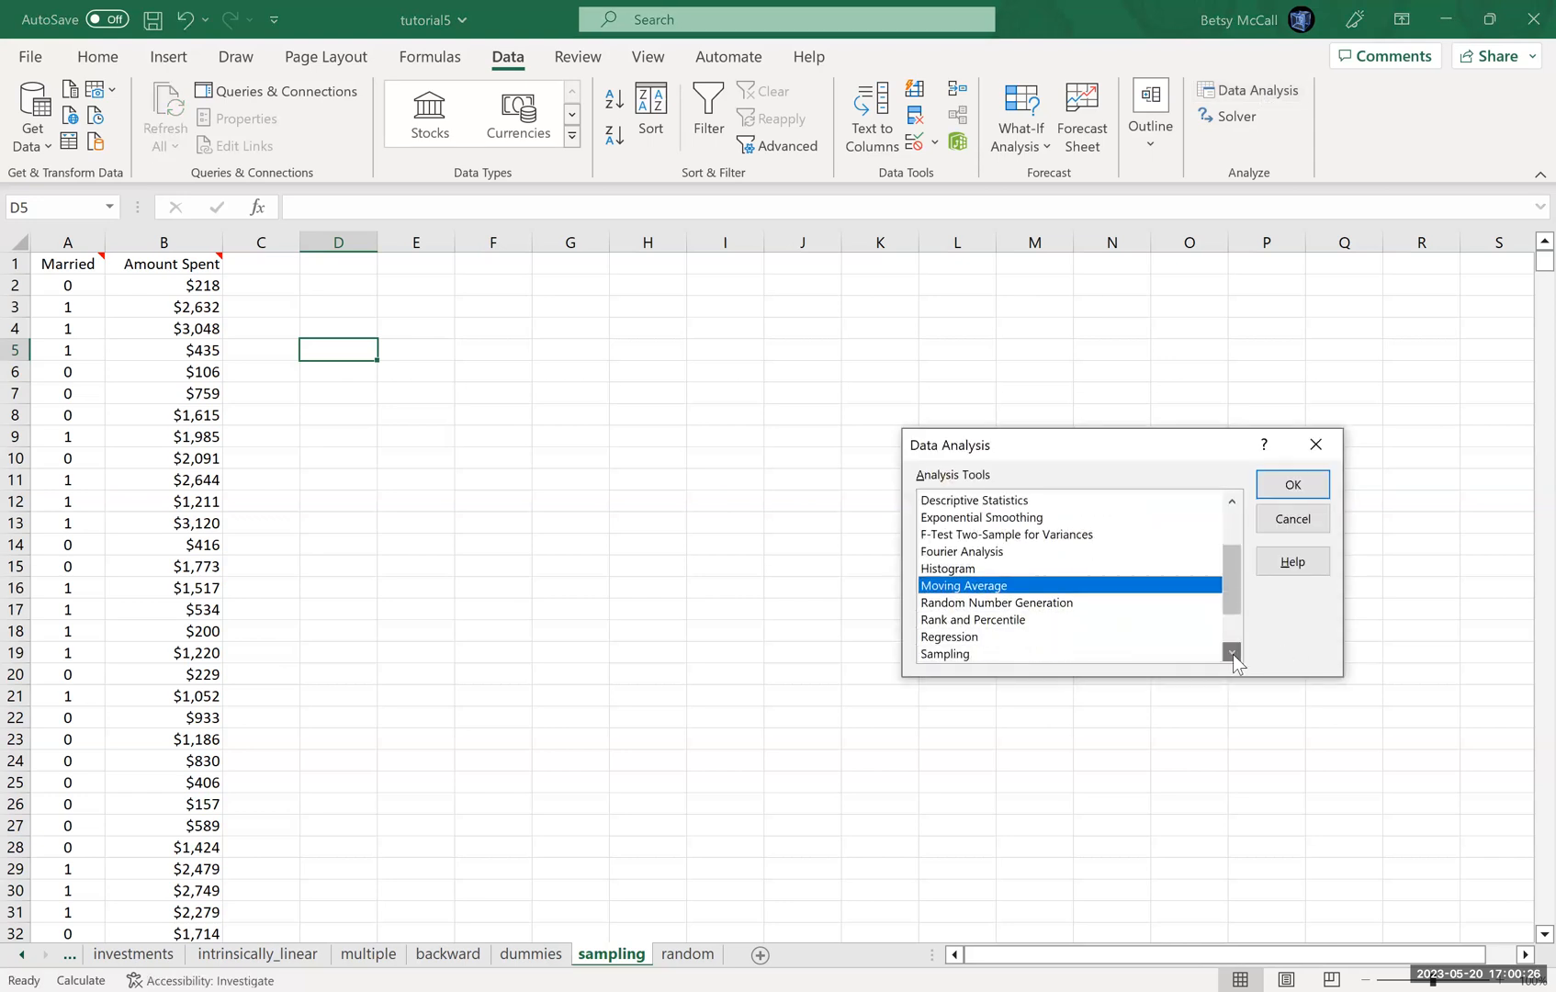
click(1232, 654)
click(950, 637)
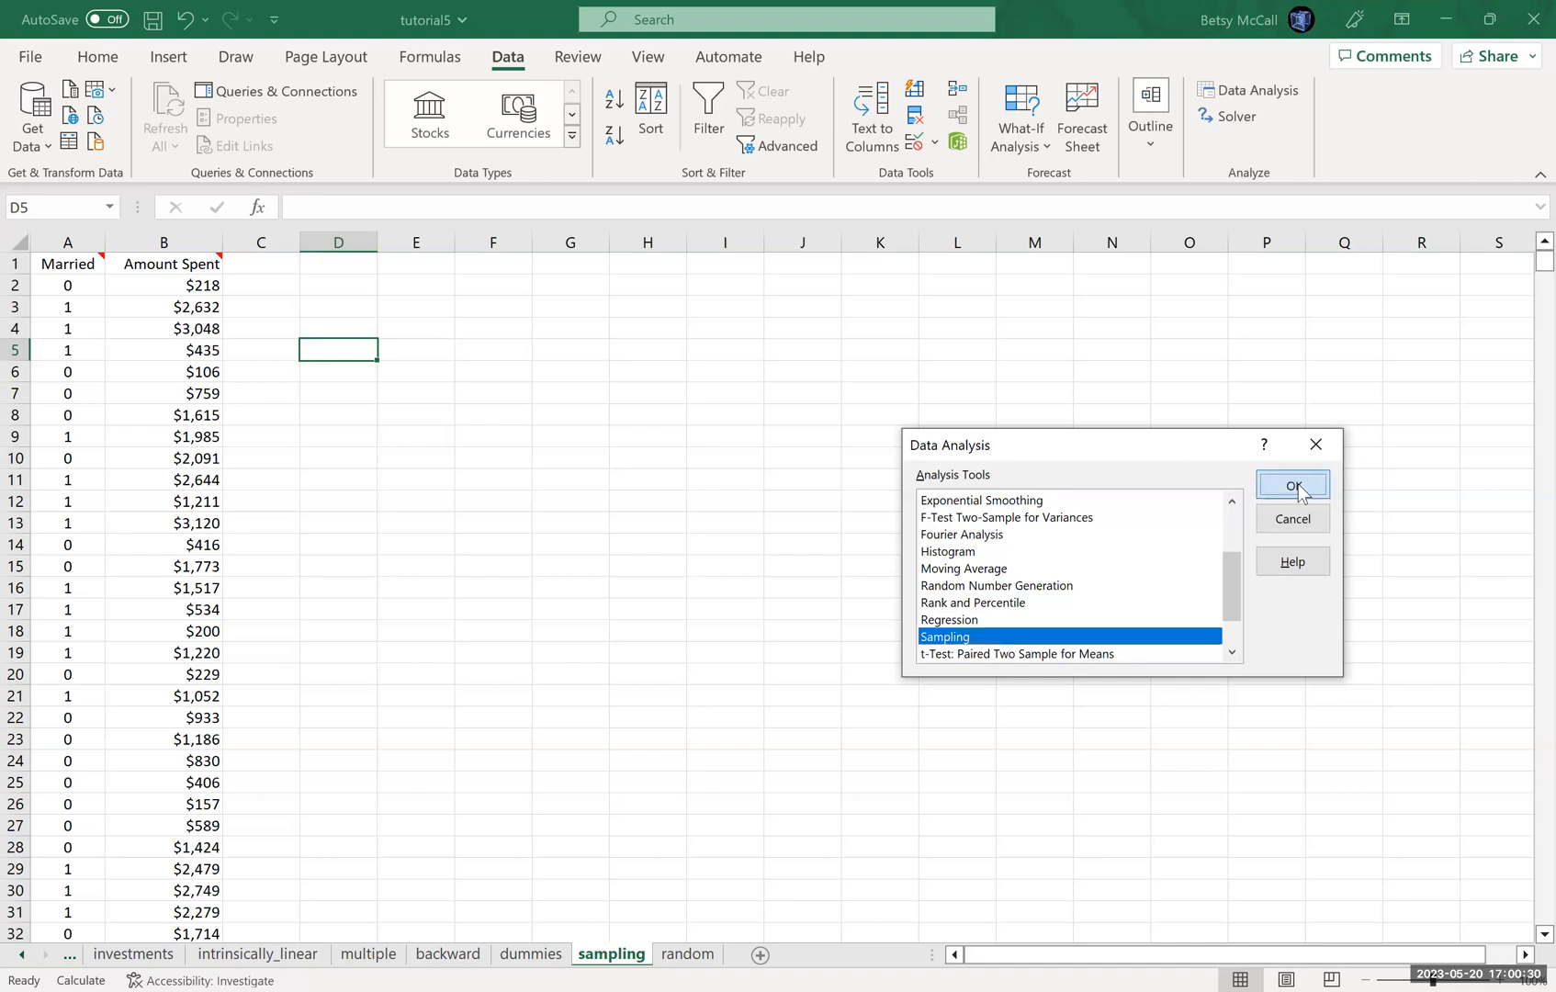
key(Return)
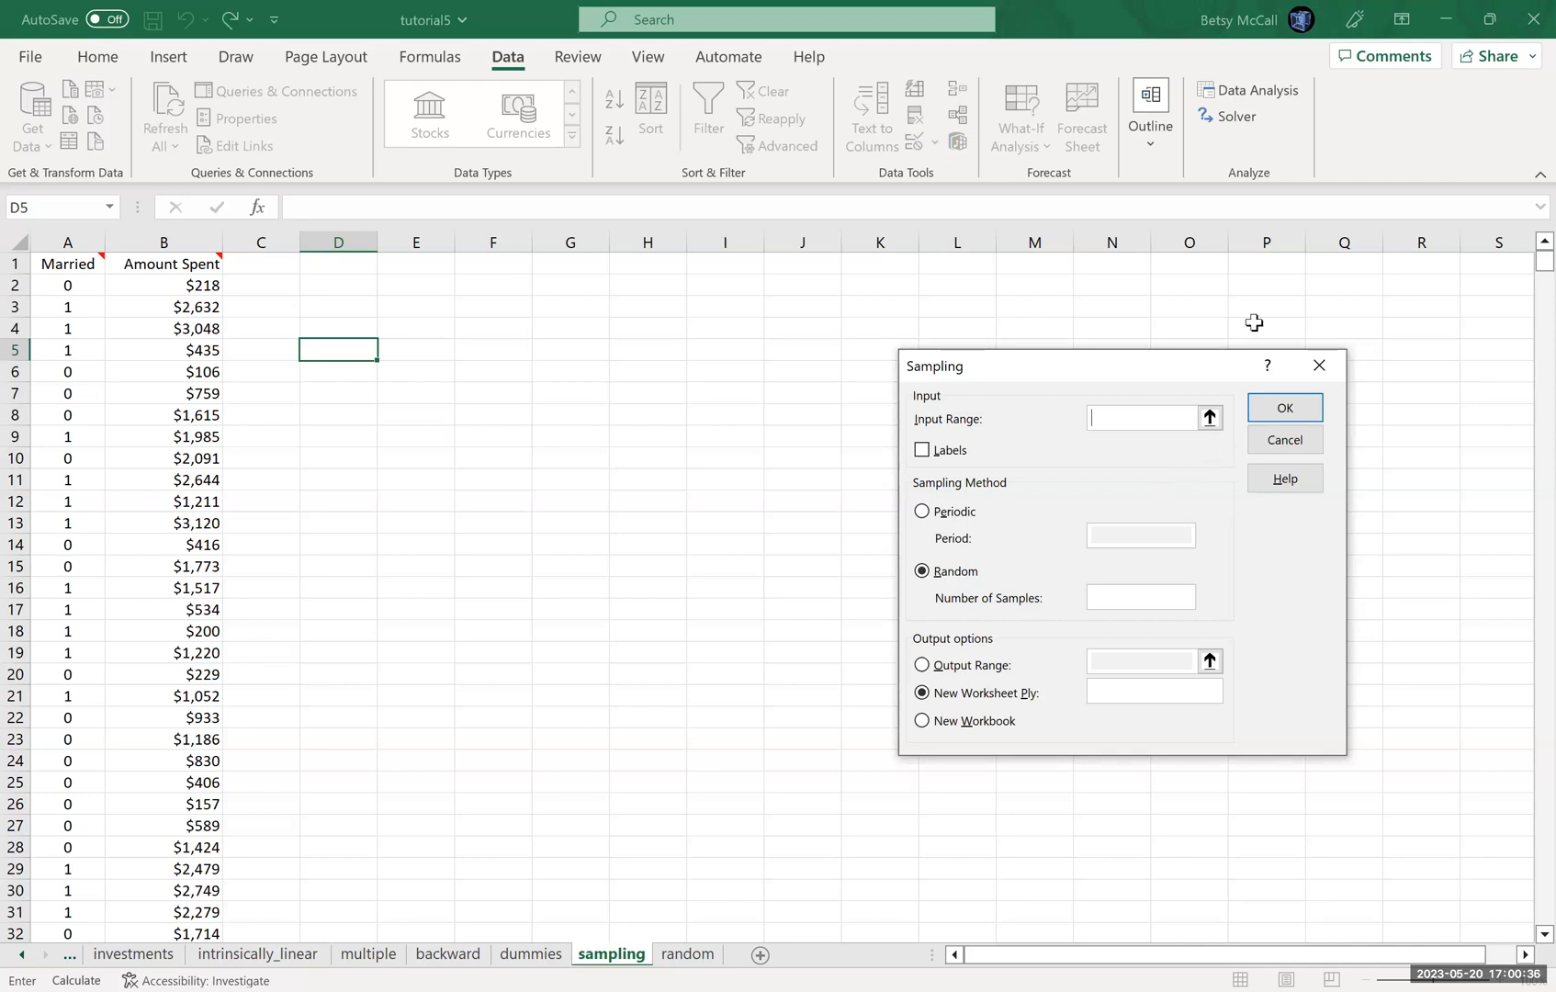
click(1213, 416)
click(173, 288)
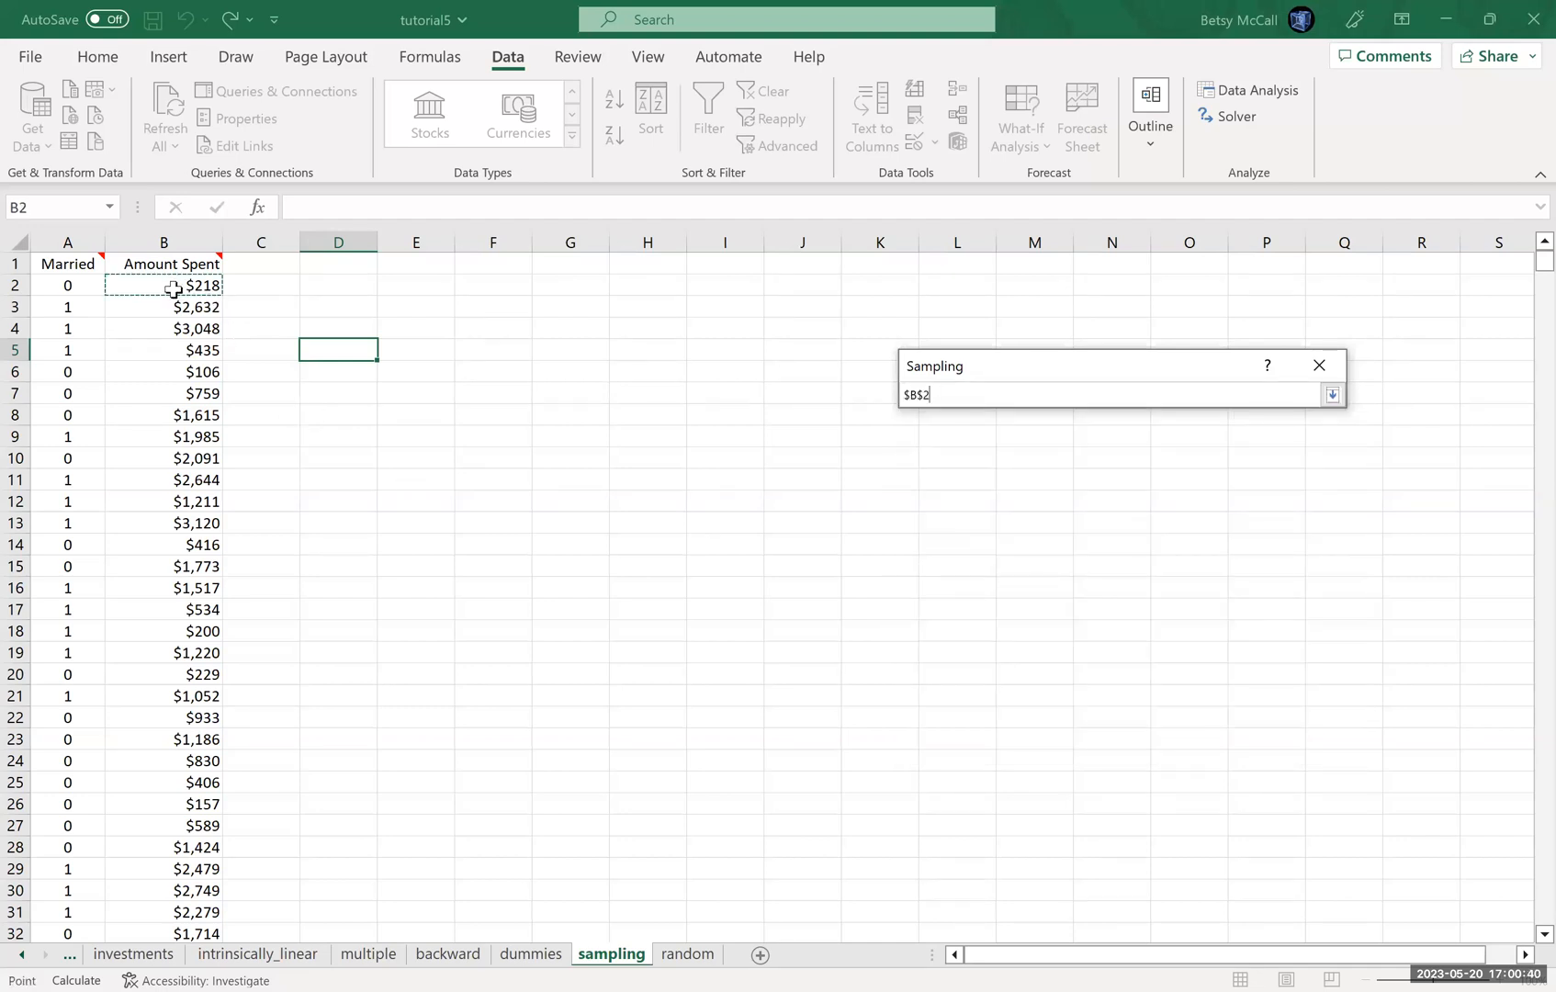
drag(206, 843, 175, 868)
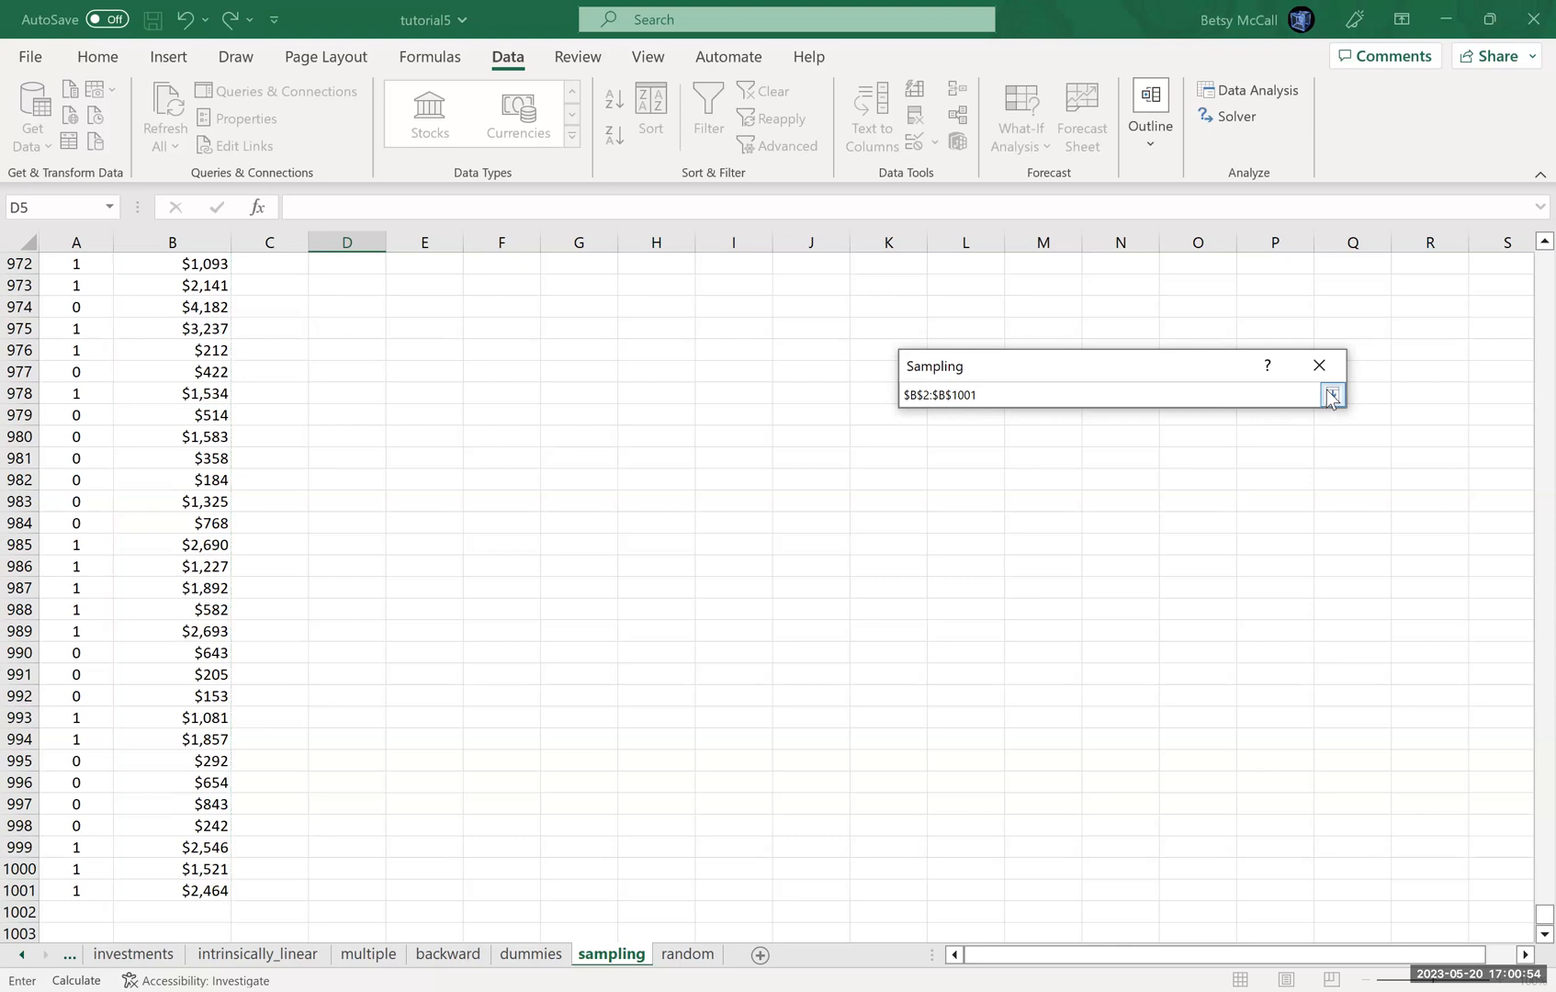
click(1332, 394)
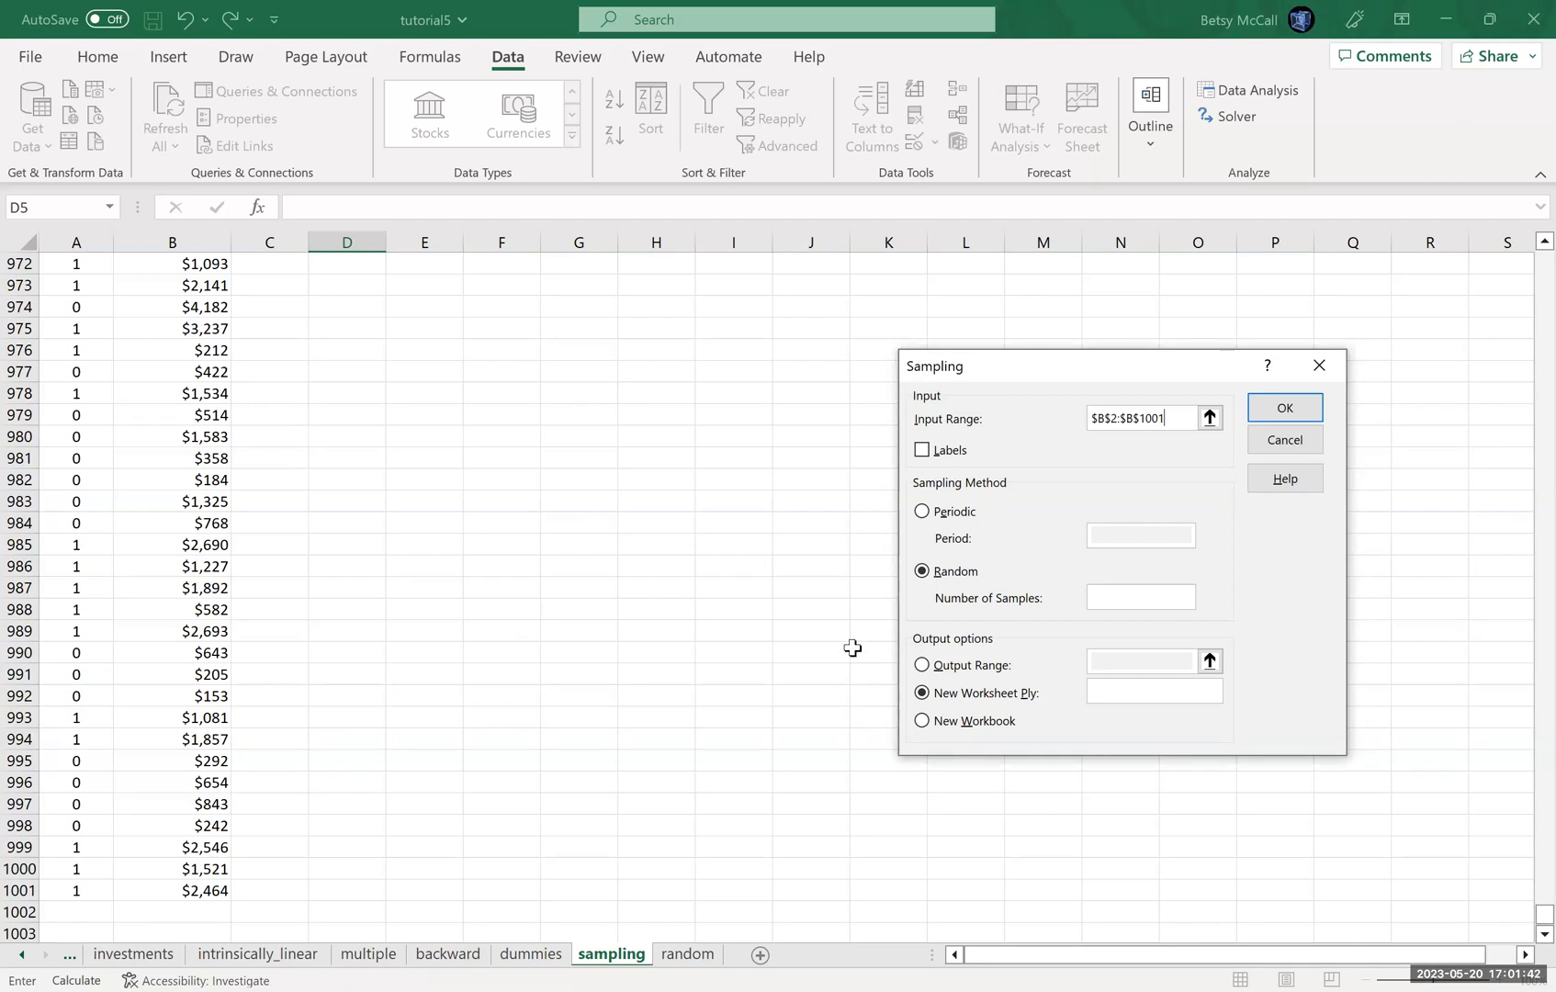
Draw a random sample of 10 values and output it starting at cell E2.
click(1108, 595)
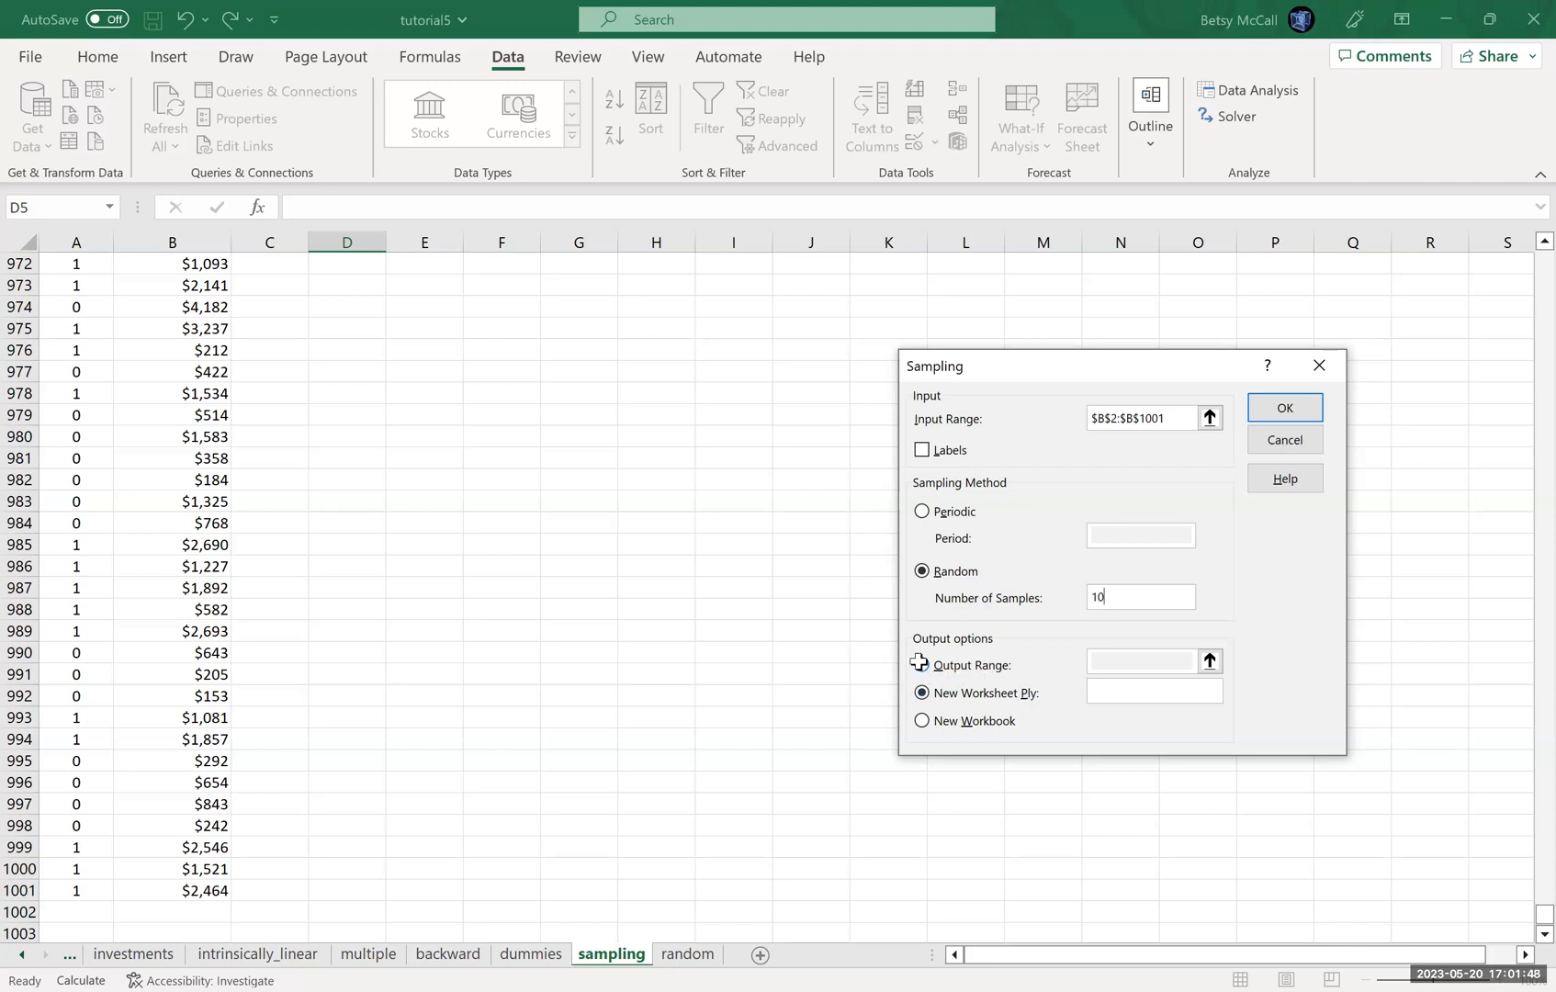
click(1203, 661)
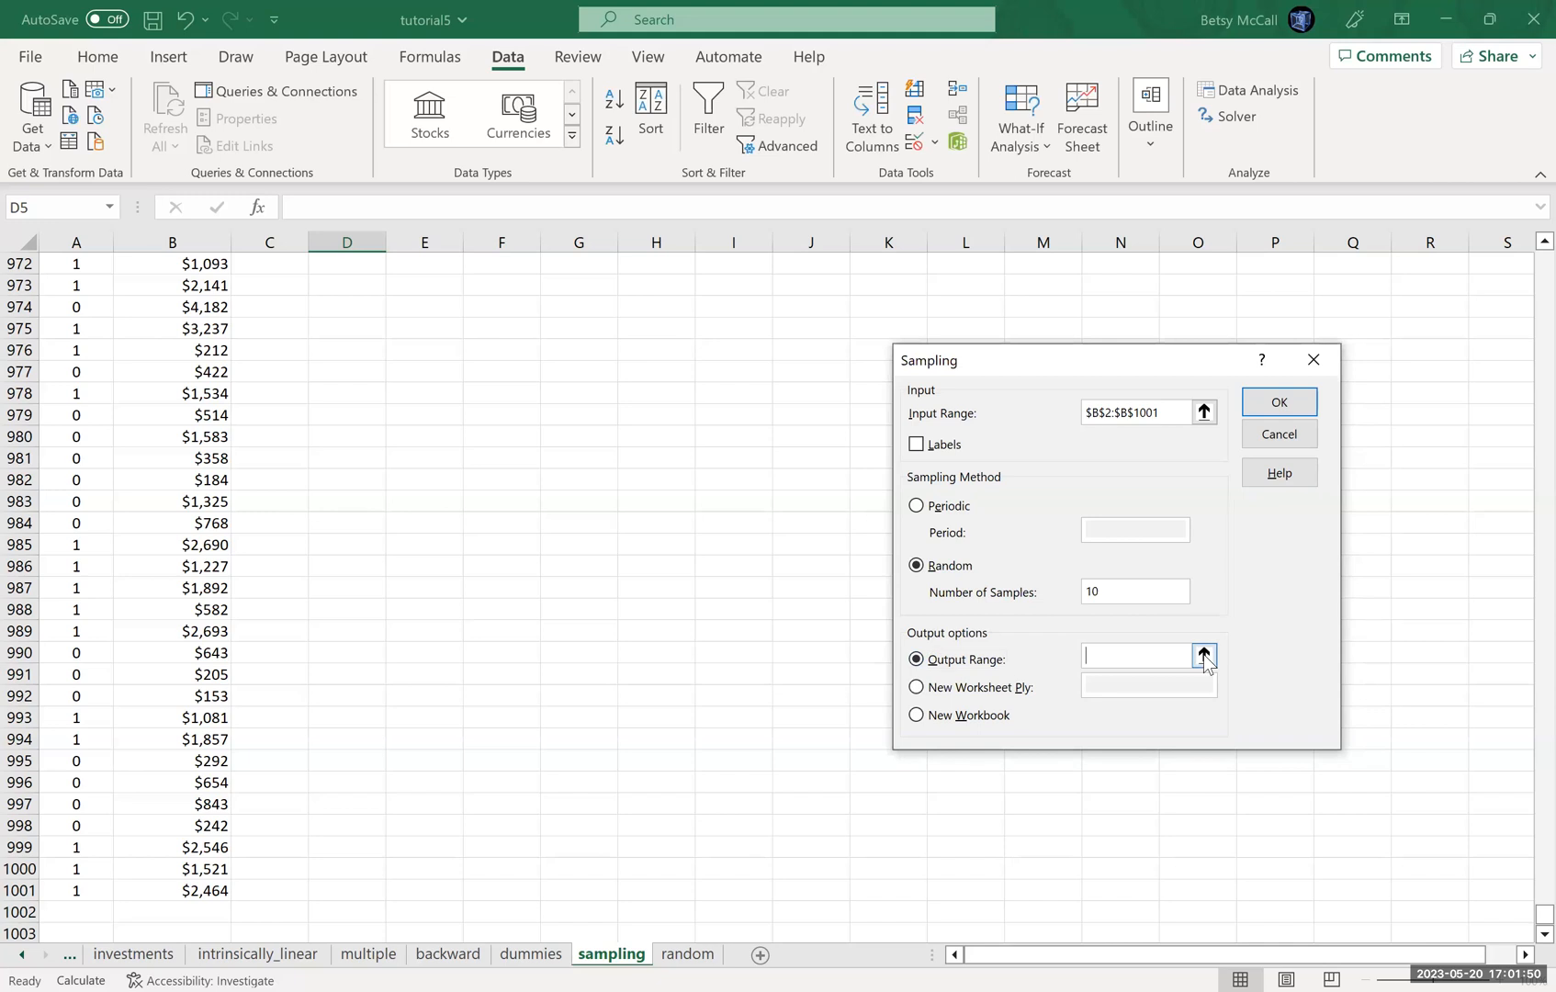
click(1203, 654)
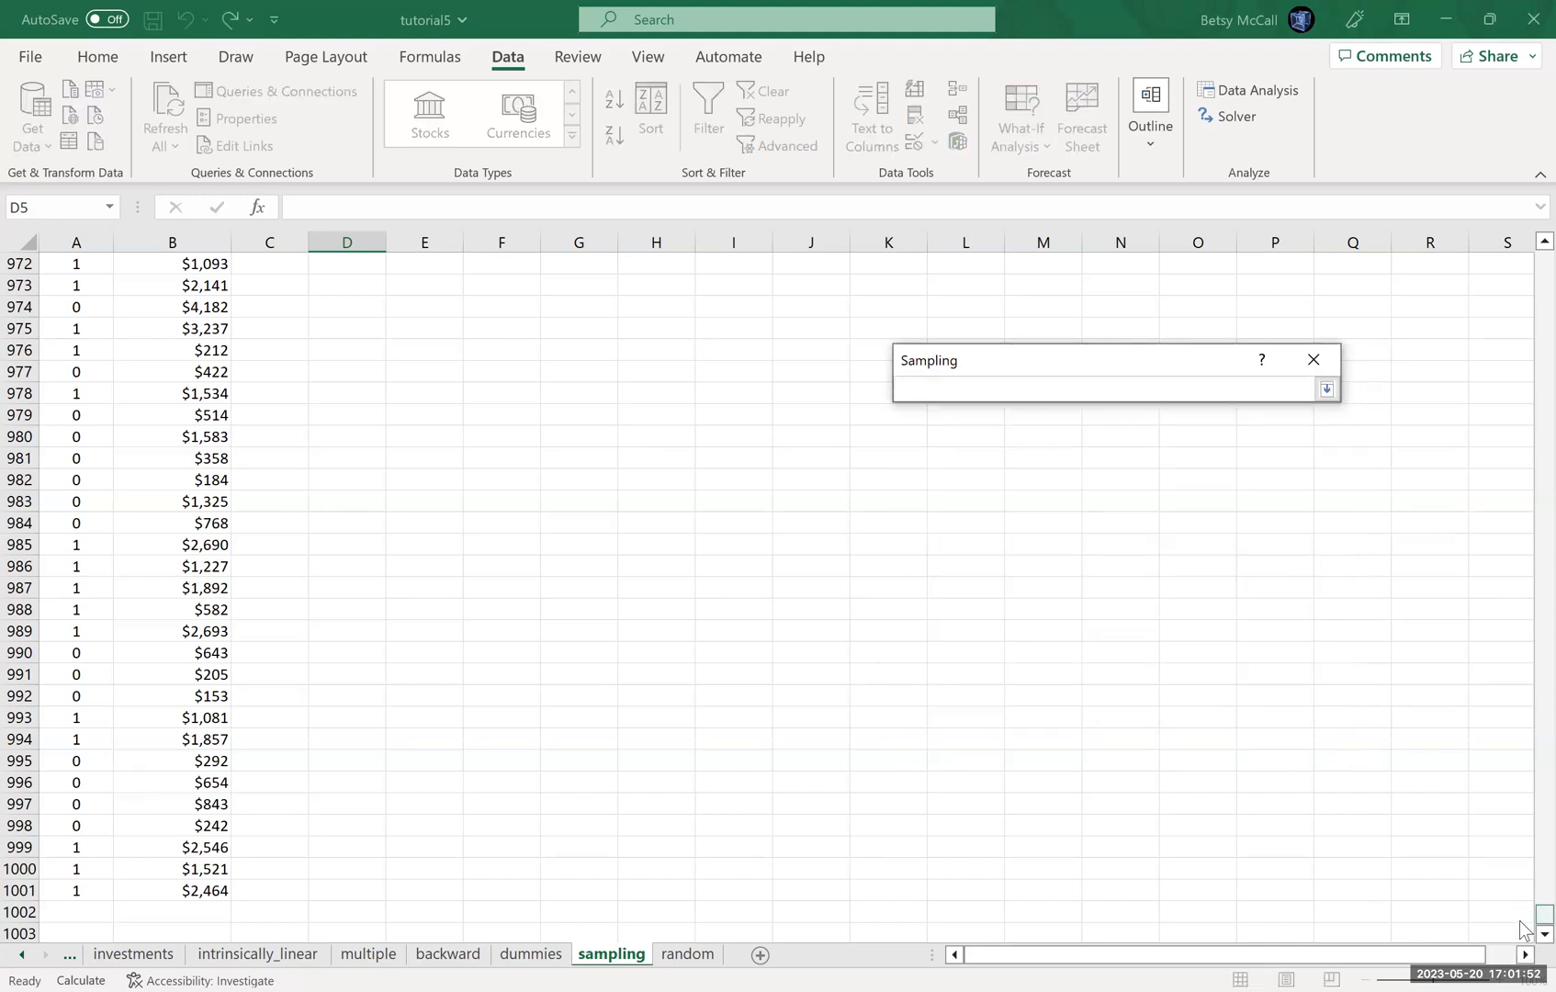
scroll(1498, 352, up, 20)
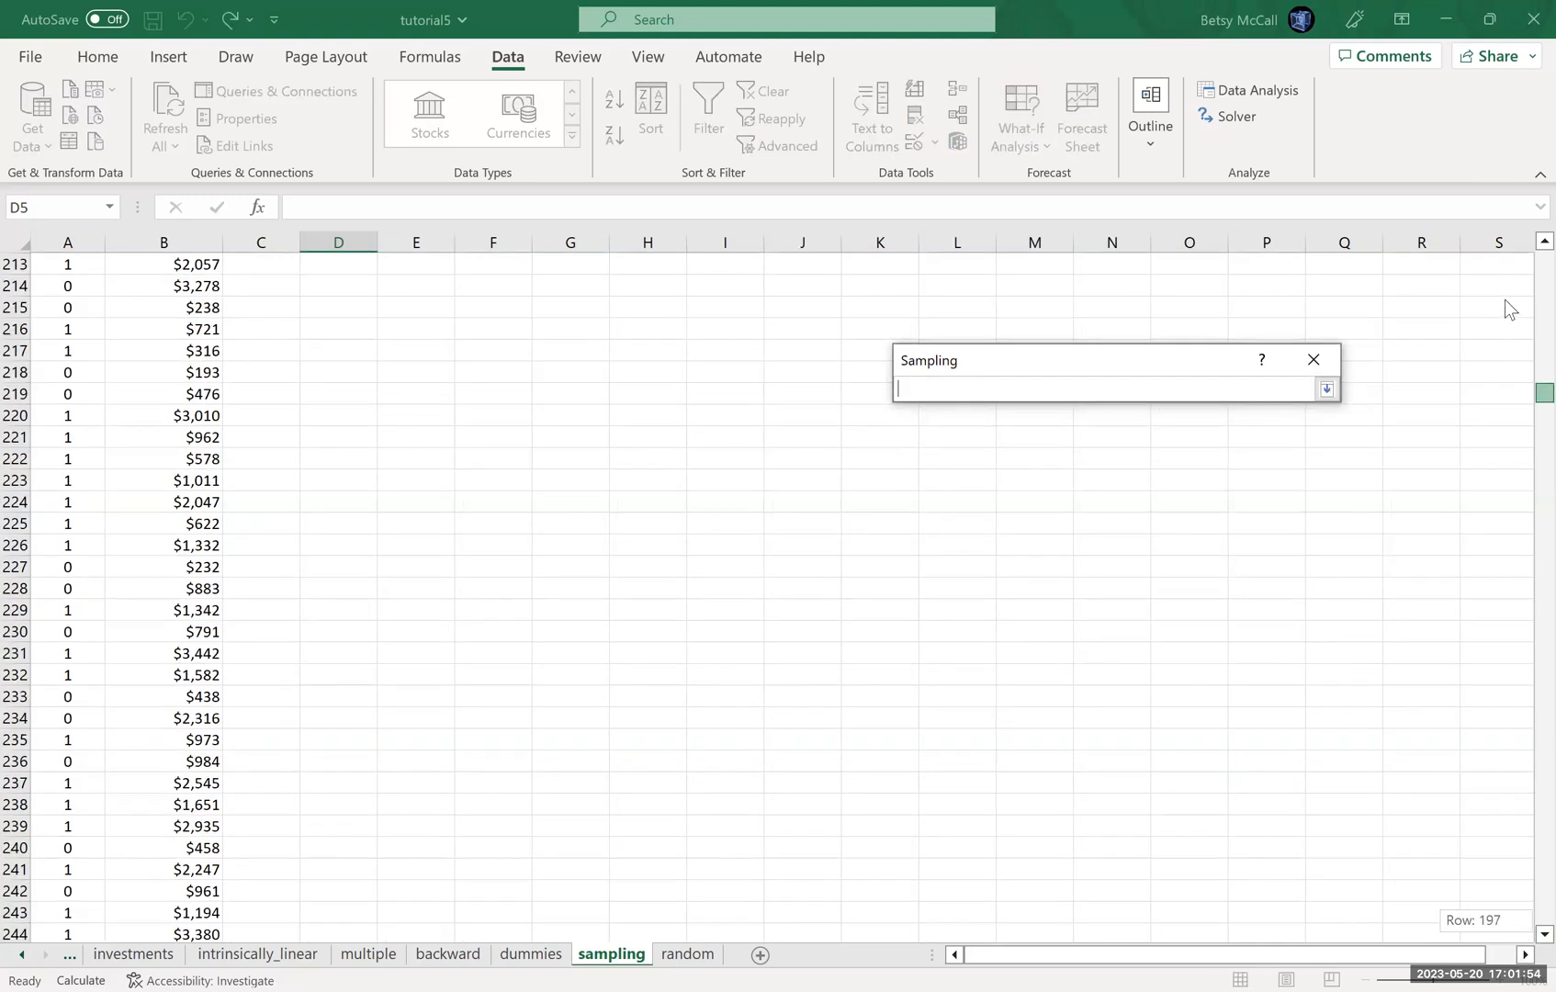
click(419, 282)
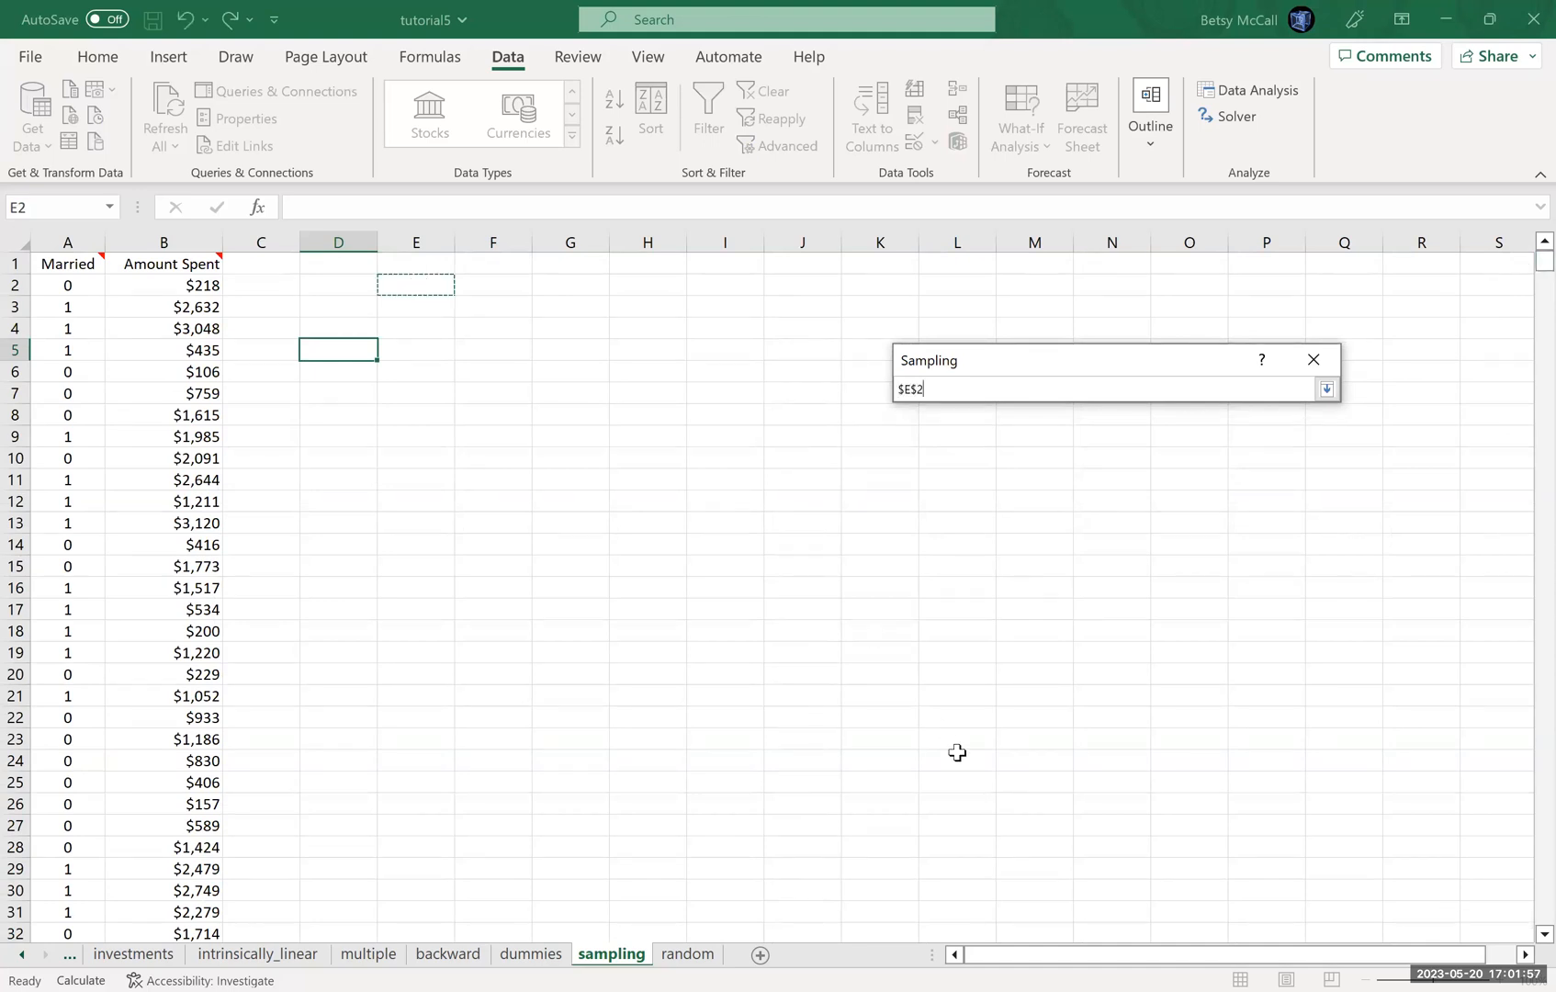
click(1326, 389)
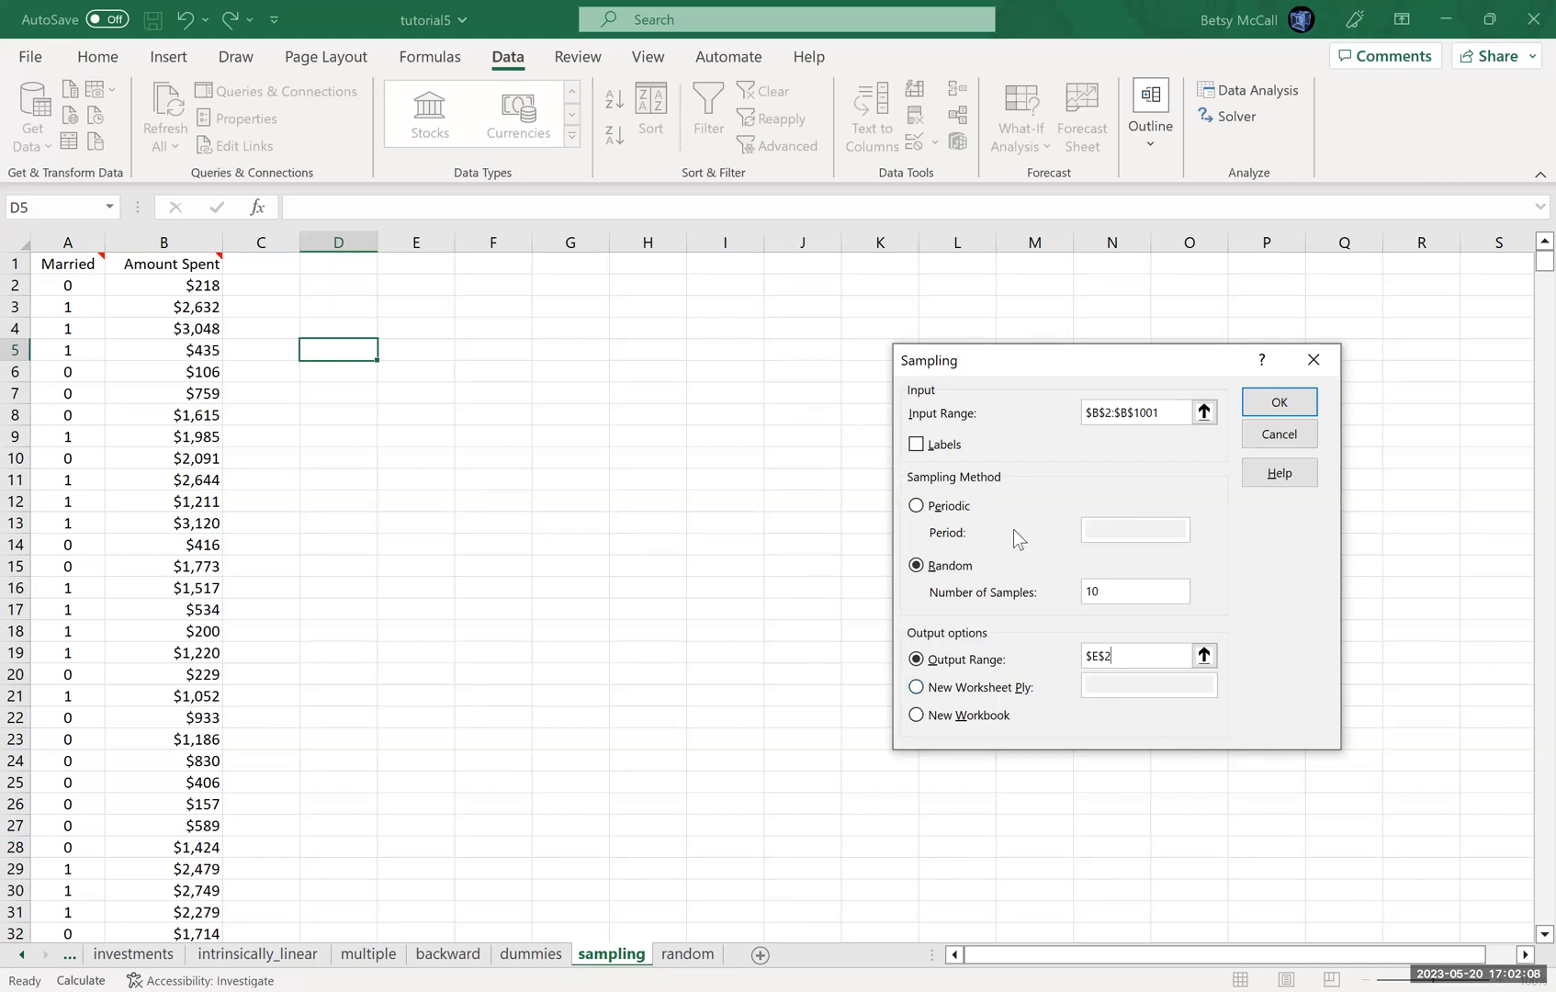
click(1280, 406)
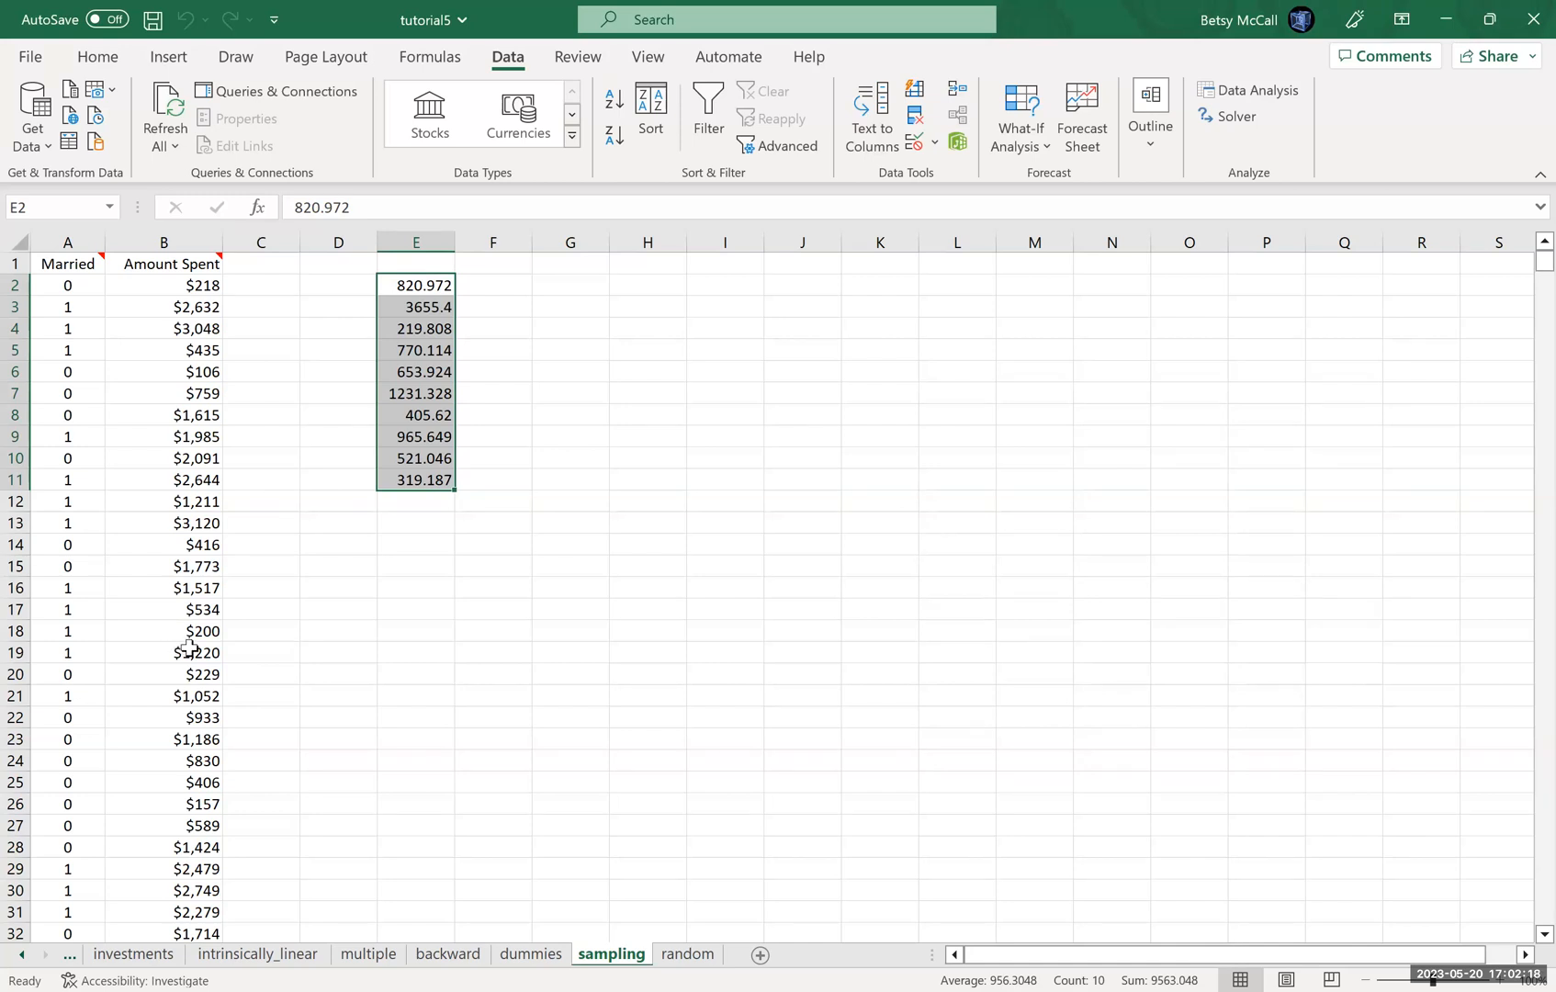
Label cell E1 "Sample 1" and cell F1 "Sample 2".
click(407, 263)
text(Sample 1)
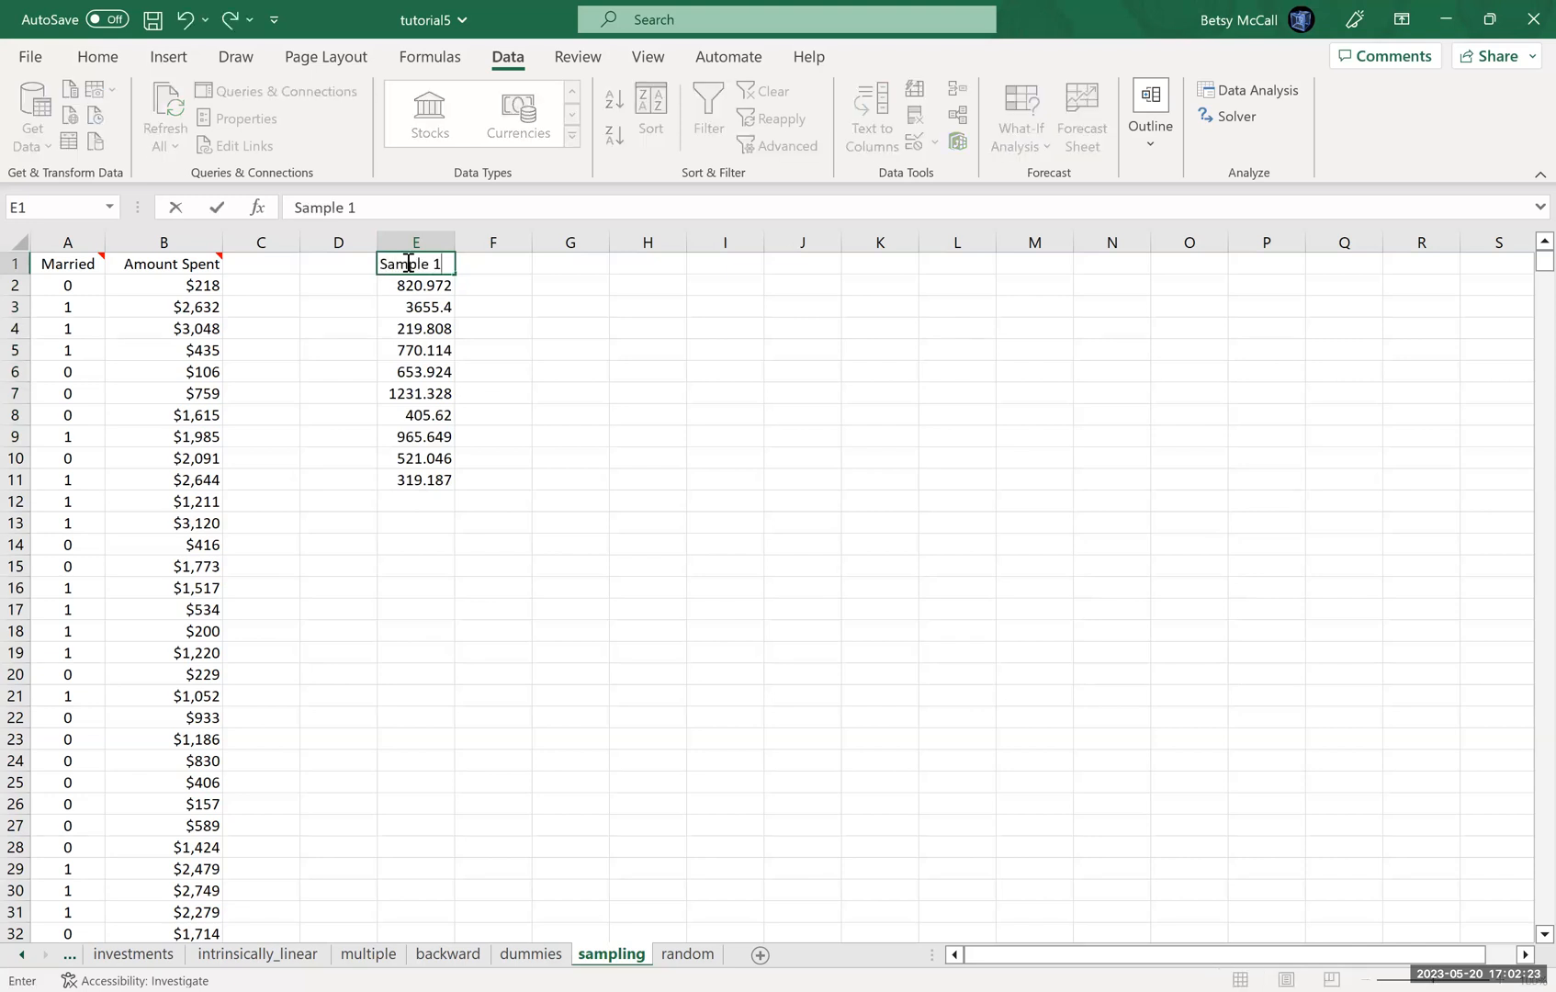
key(Tab)
text(Sample)
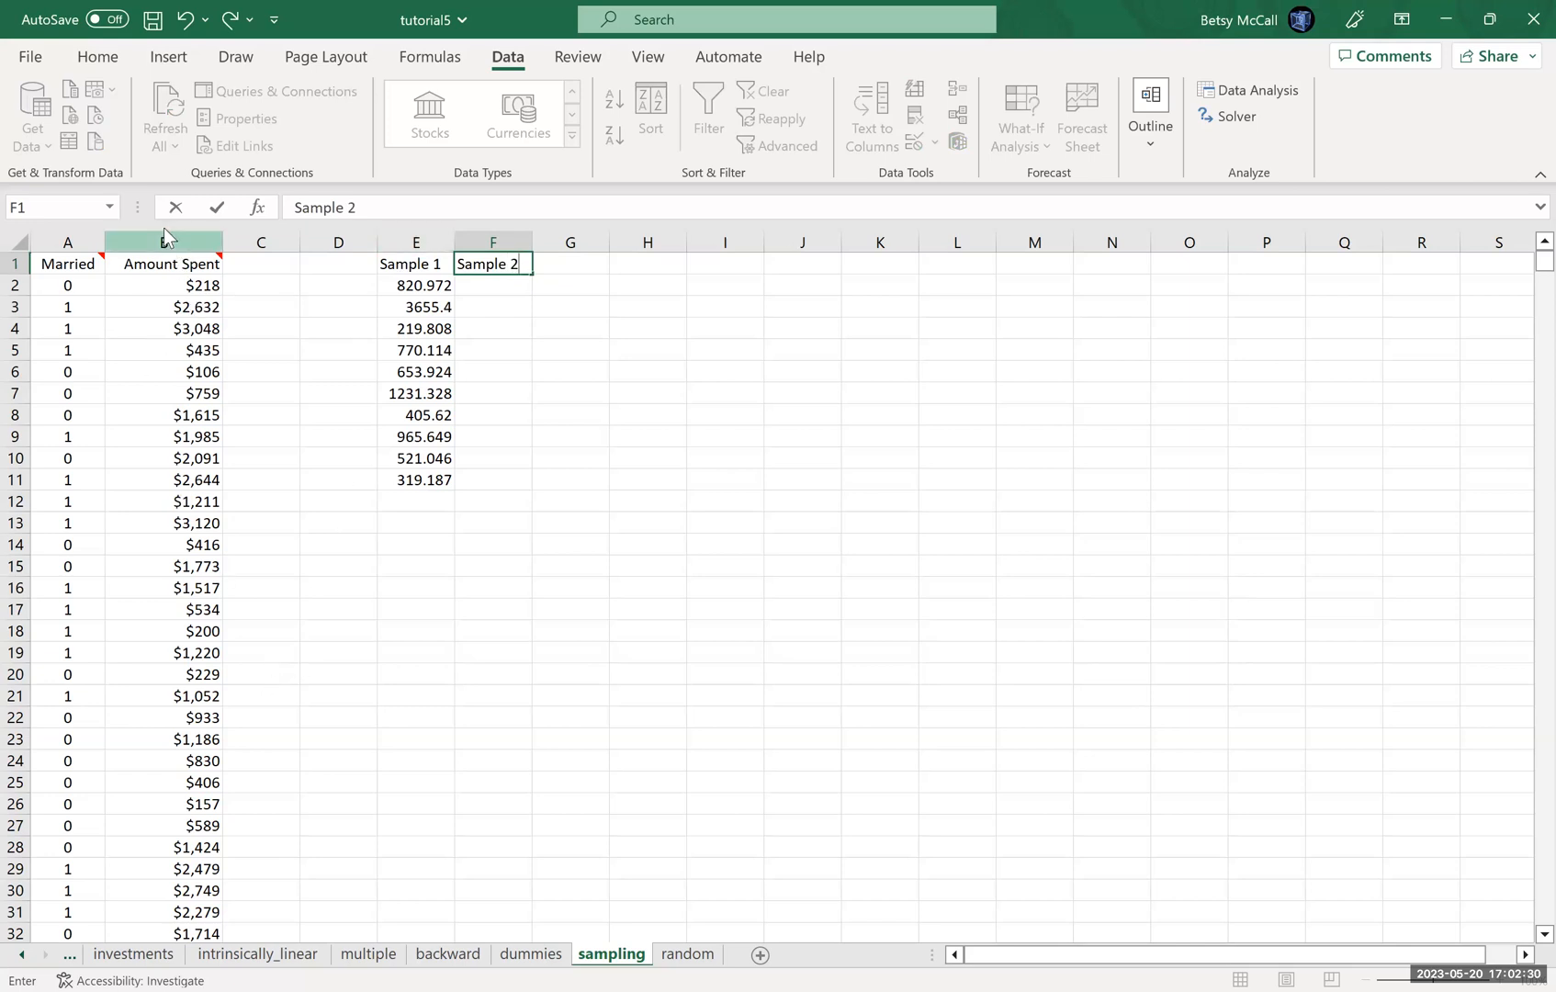
Try to select the Amount Spent column from its header through row 1001.
drag(158, 264, 177, 911)
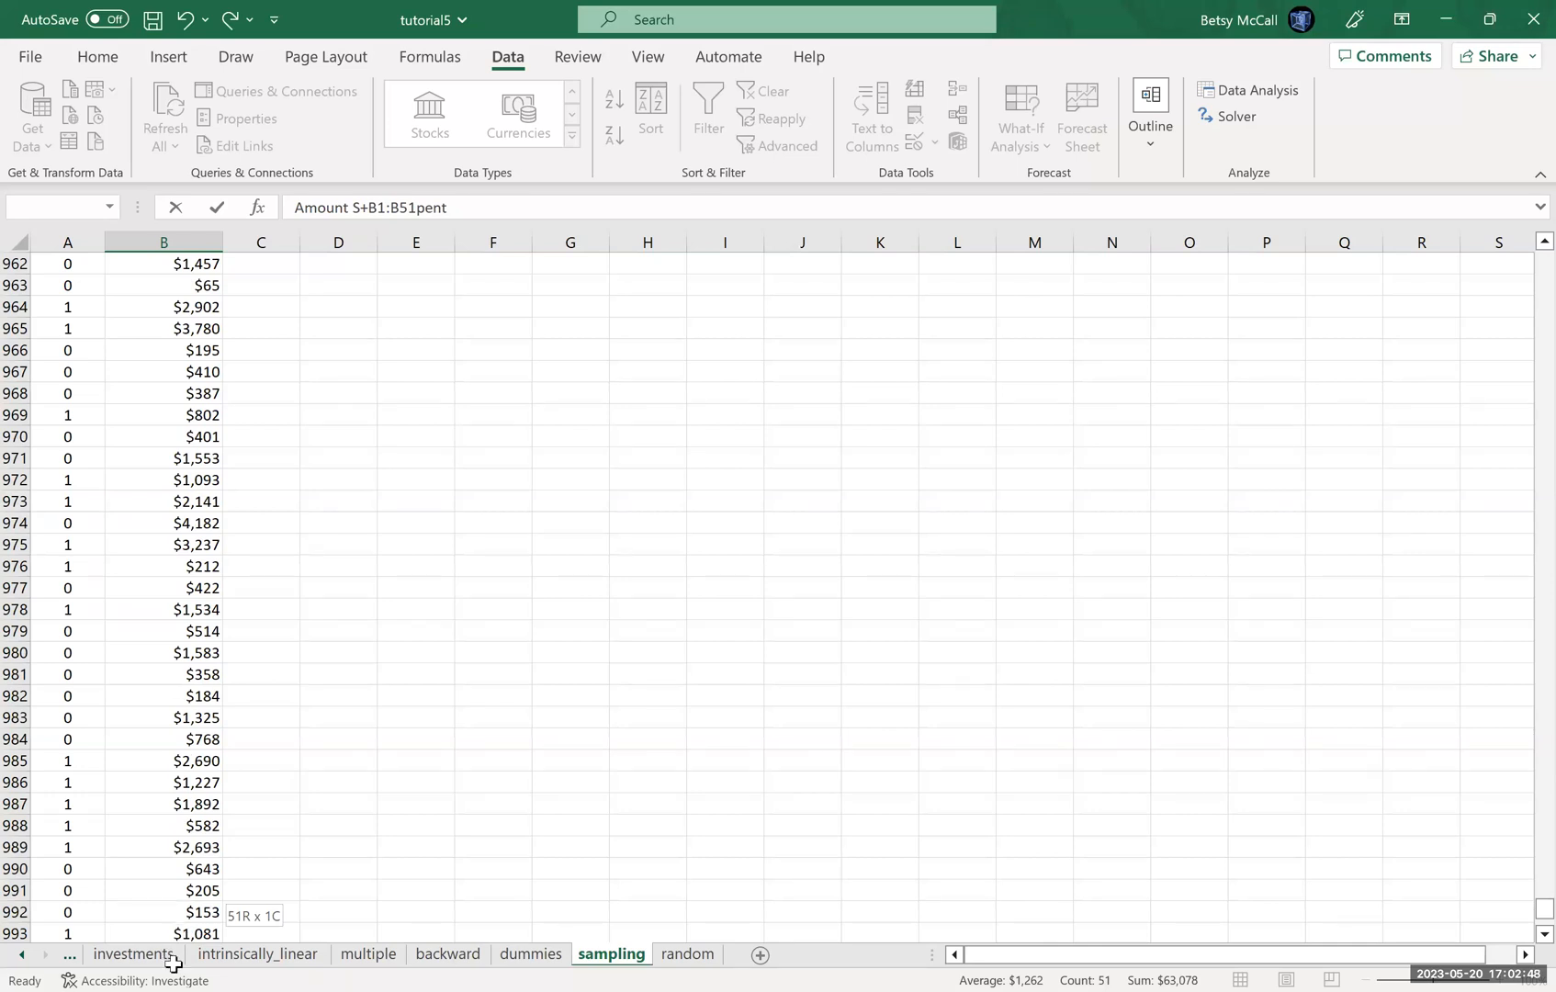
drag(177, 912, 129, 889)
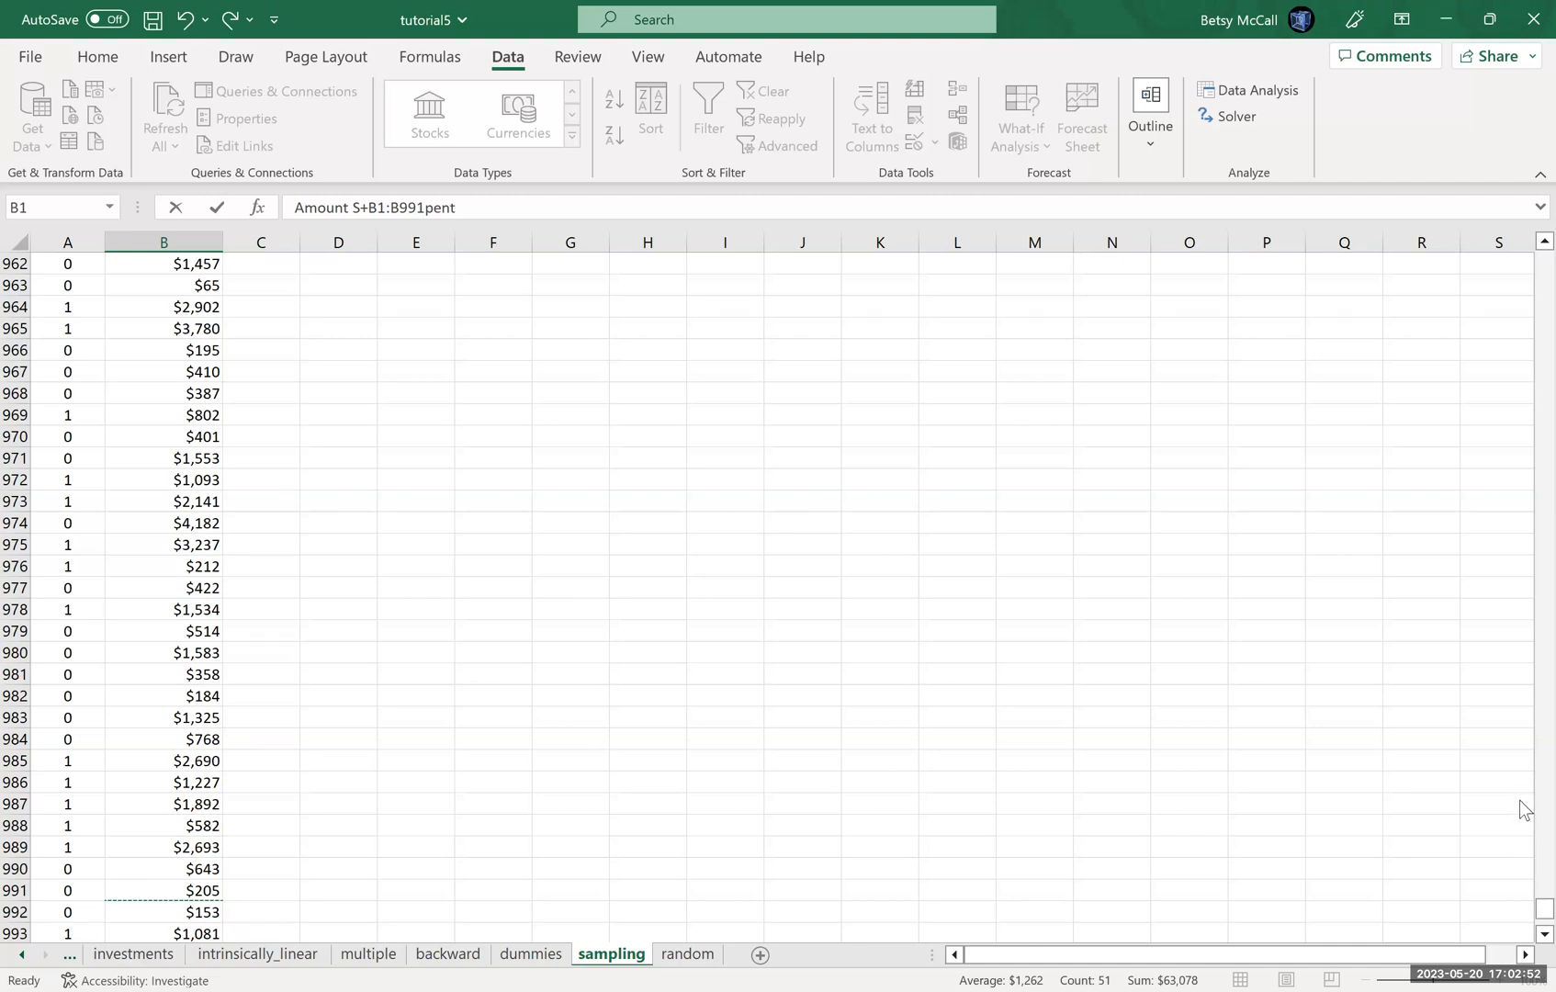
click(1544, 933)
click(1544, 934)
click(1544, 933)
click(1544, 934)
click(1544, 933)
click(1544, 933)
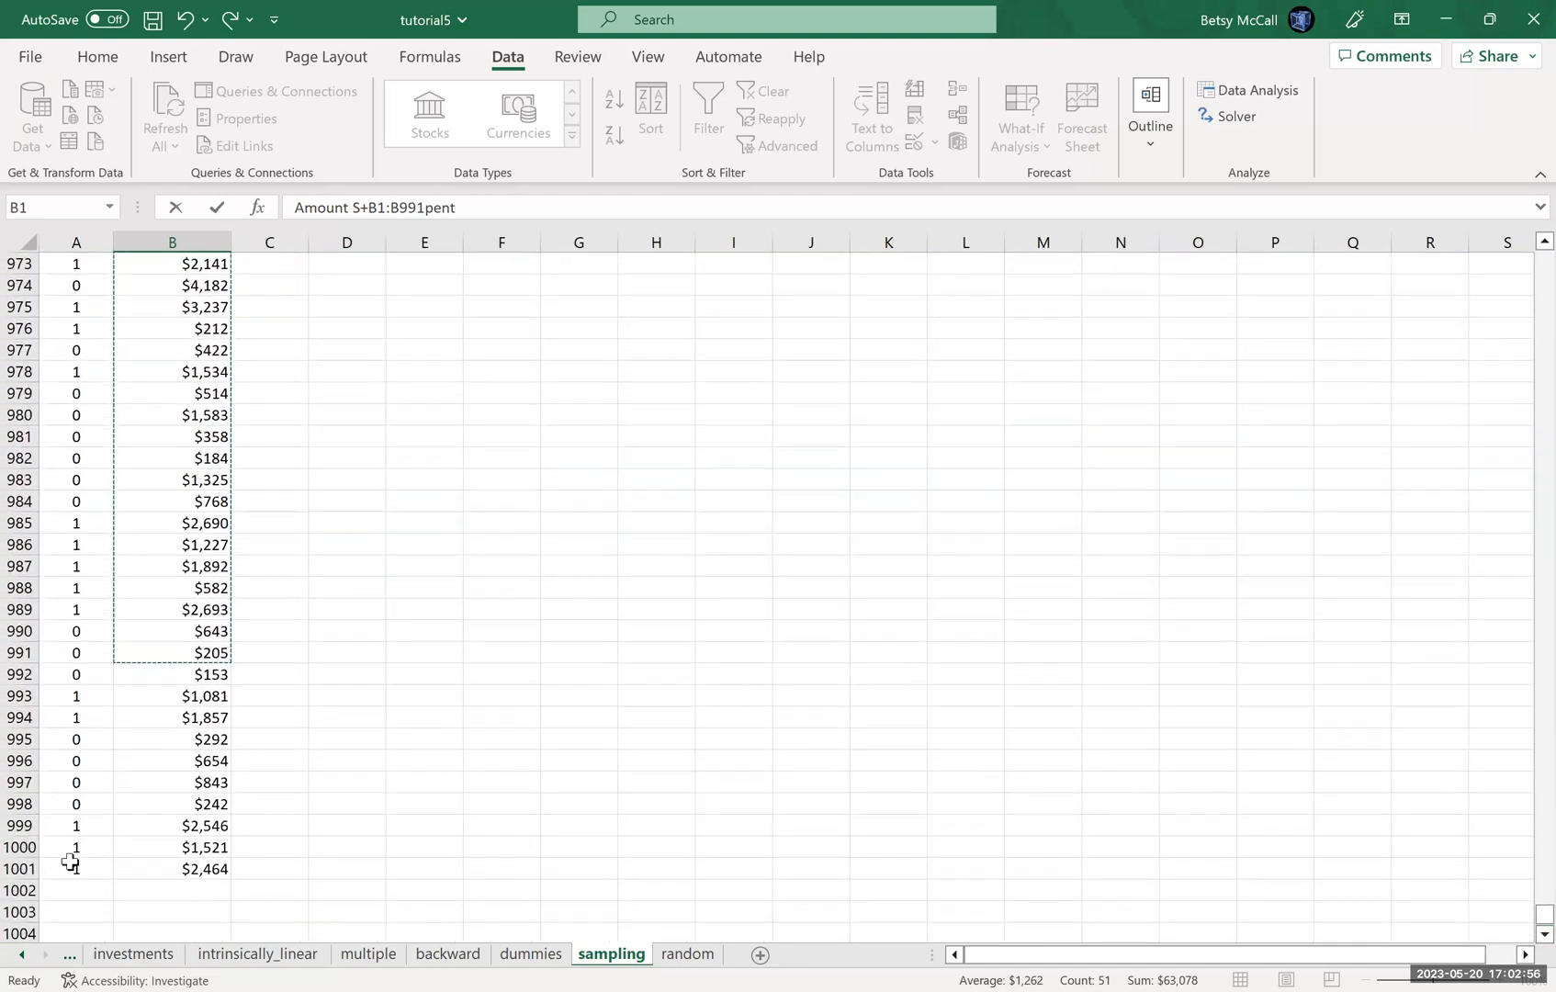
drag(176, 871, 174, 274)
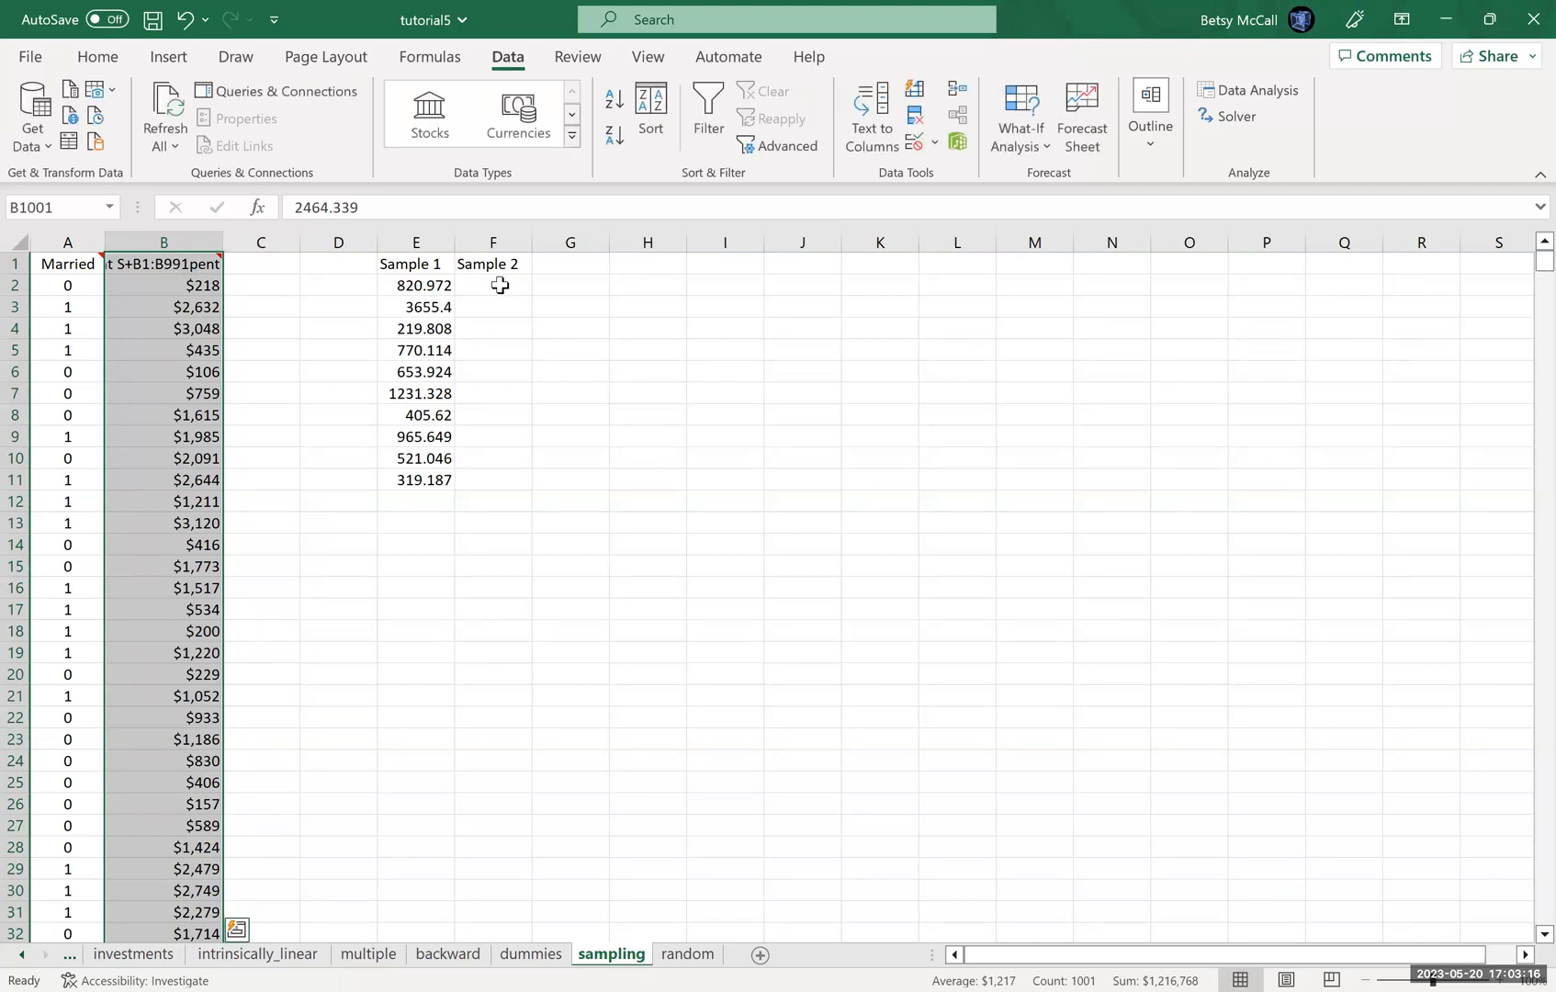
Restore the header text in cell B1 to "Amount Spent".
click(184, 262)
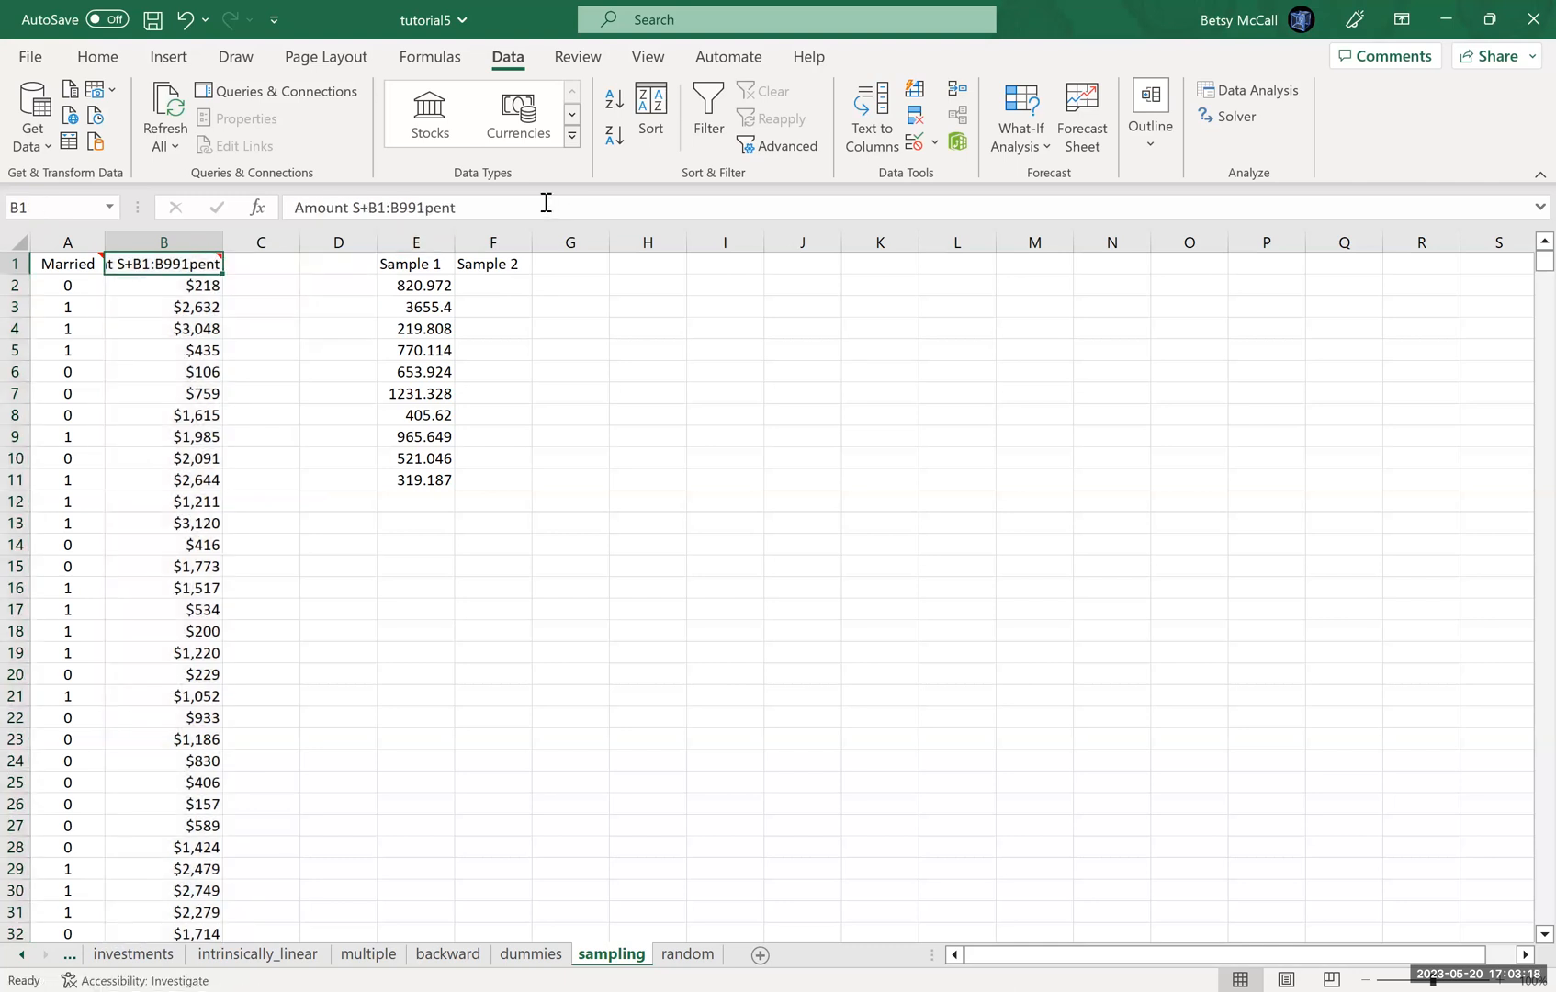
click(453, 208)
click(427, 212)
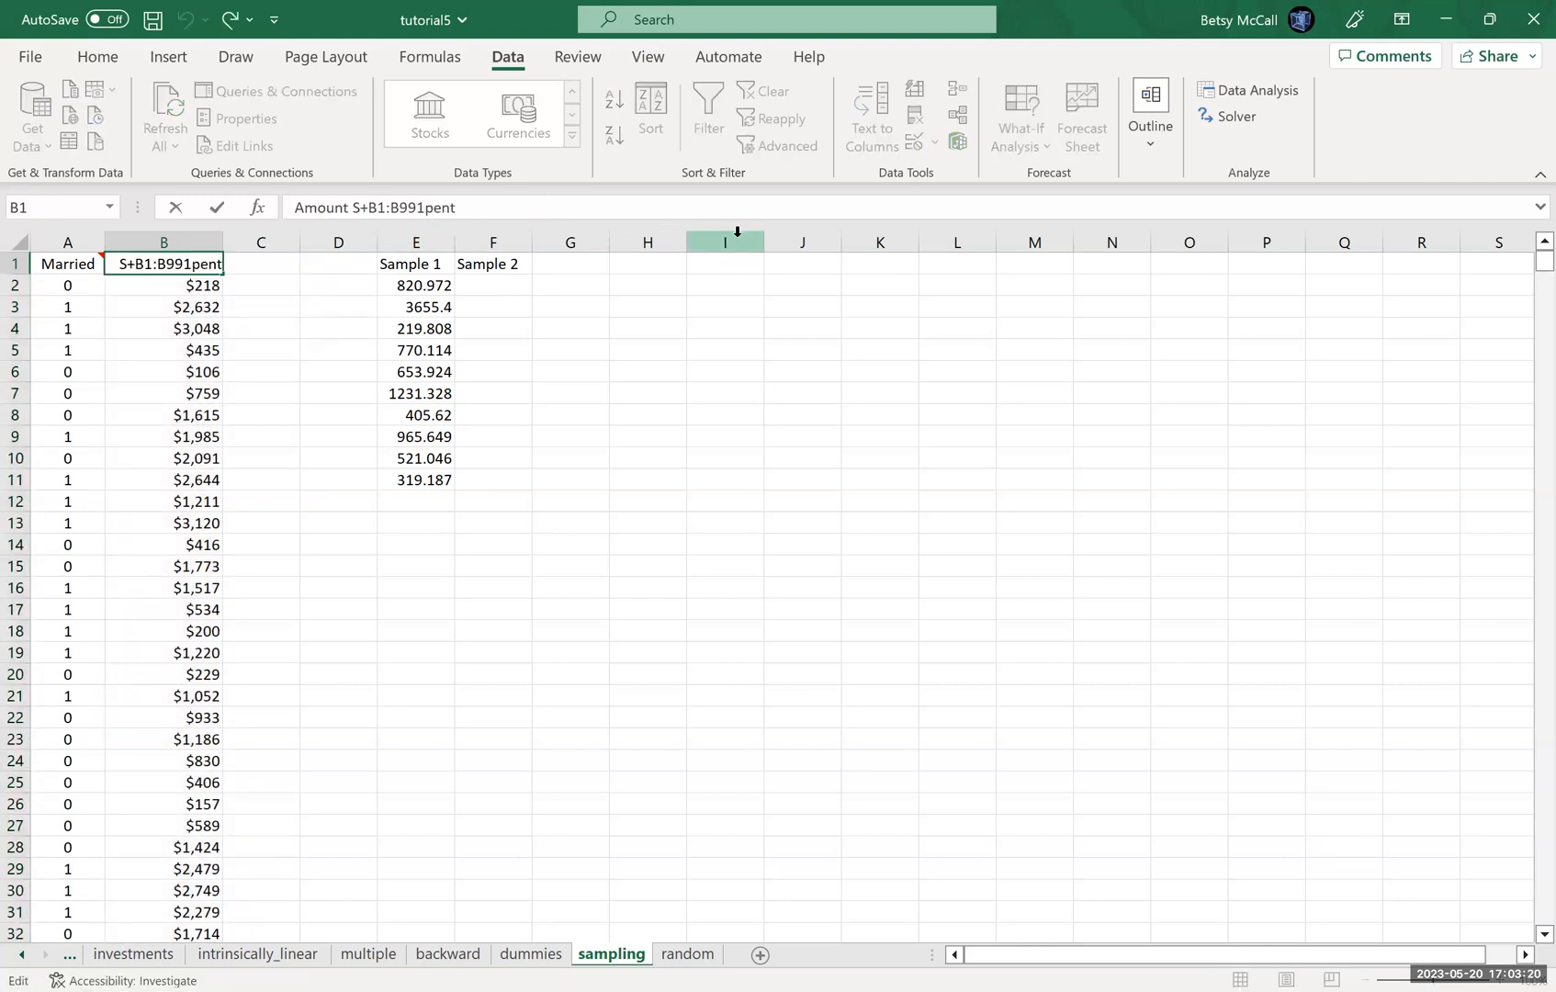
key(BackSpace)
key(BackSpace)
key(BackSpace)
key(BackSpace)
key(BackSpace)
key(BackSpace)
key(BackSpace)
key(BackSpace)
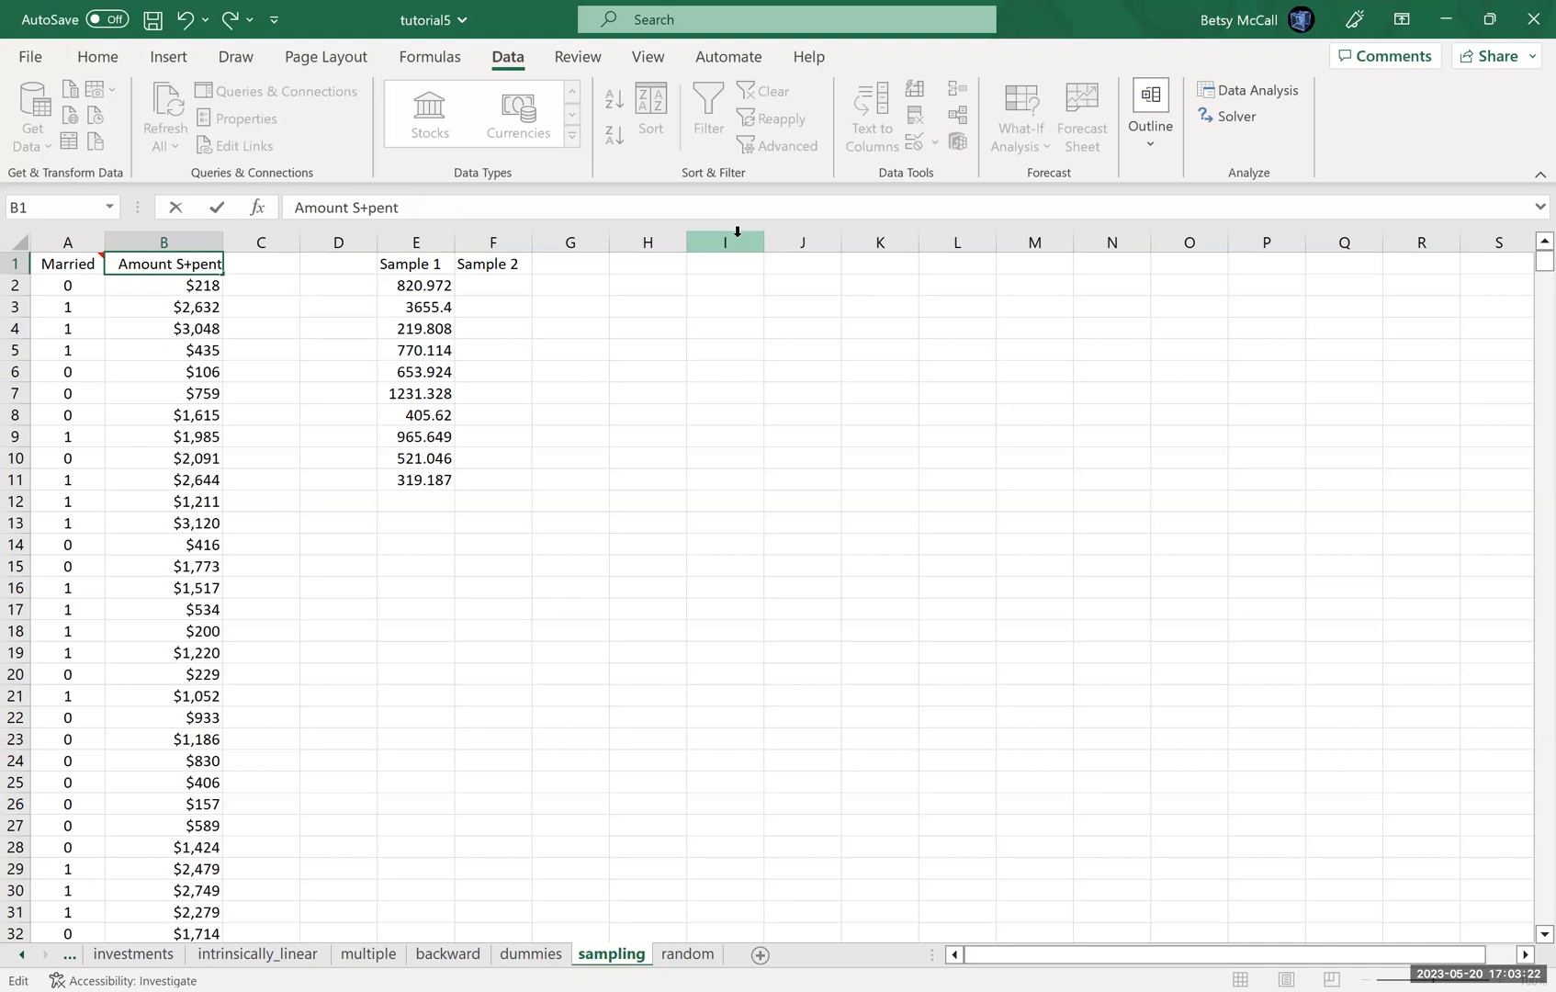
click(868, 366)
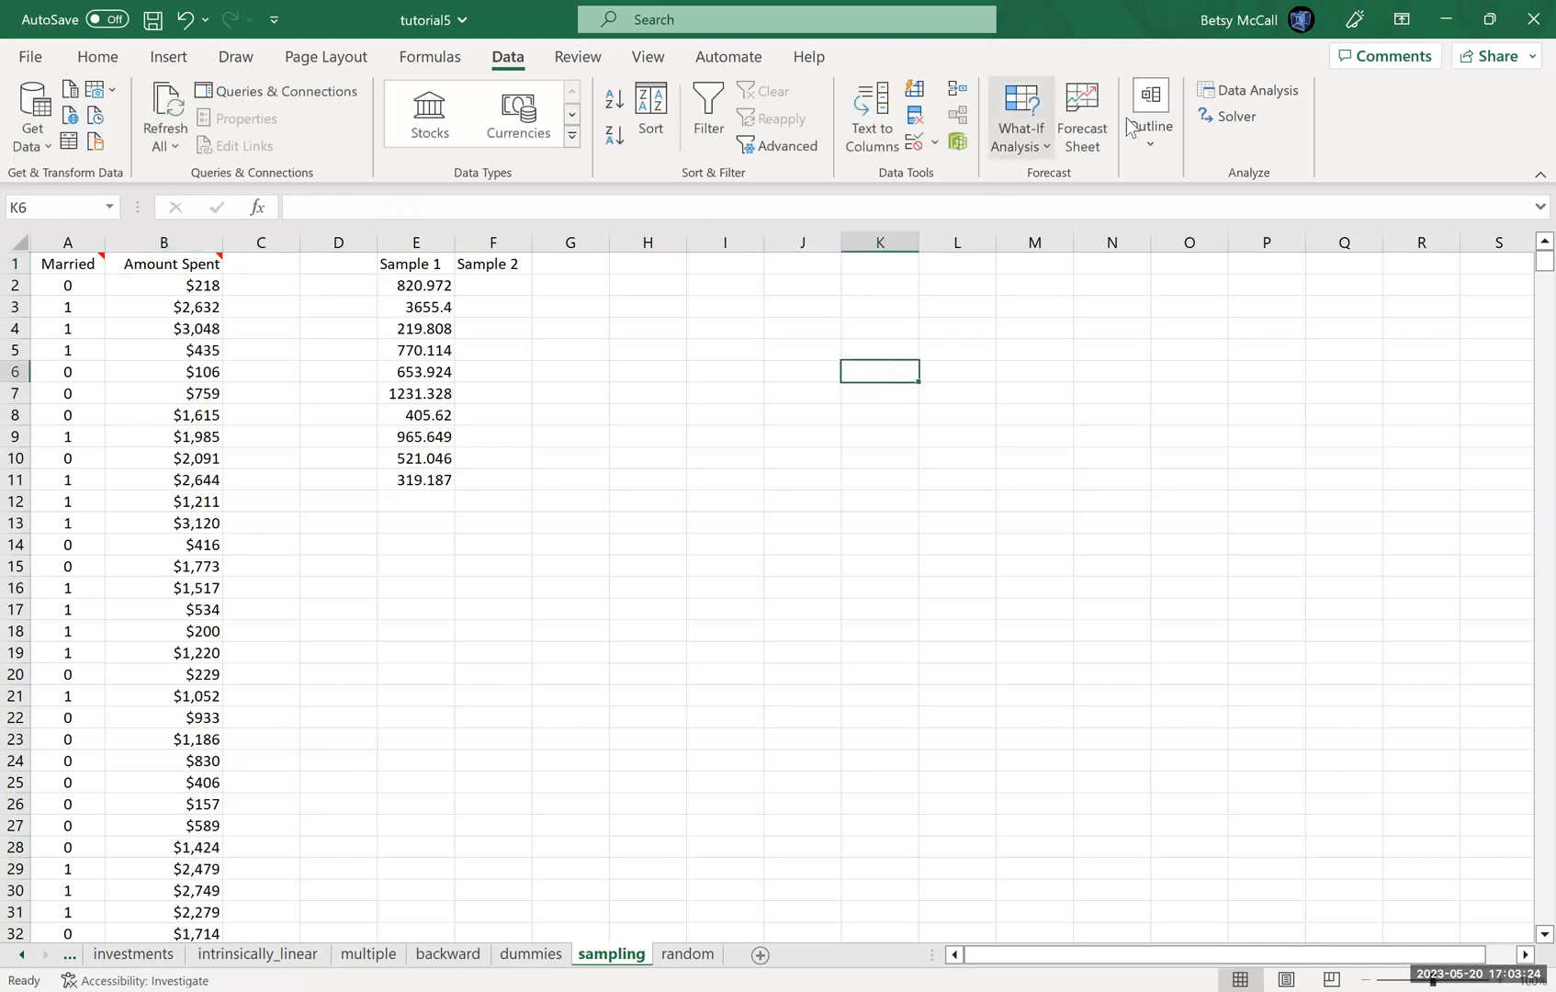
Start the Sampling analysis tool with input range $B$1:$B$1001 and mark the range as including labels.
click(1294, 94)
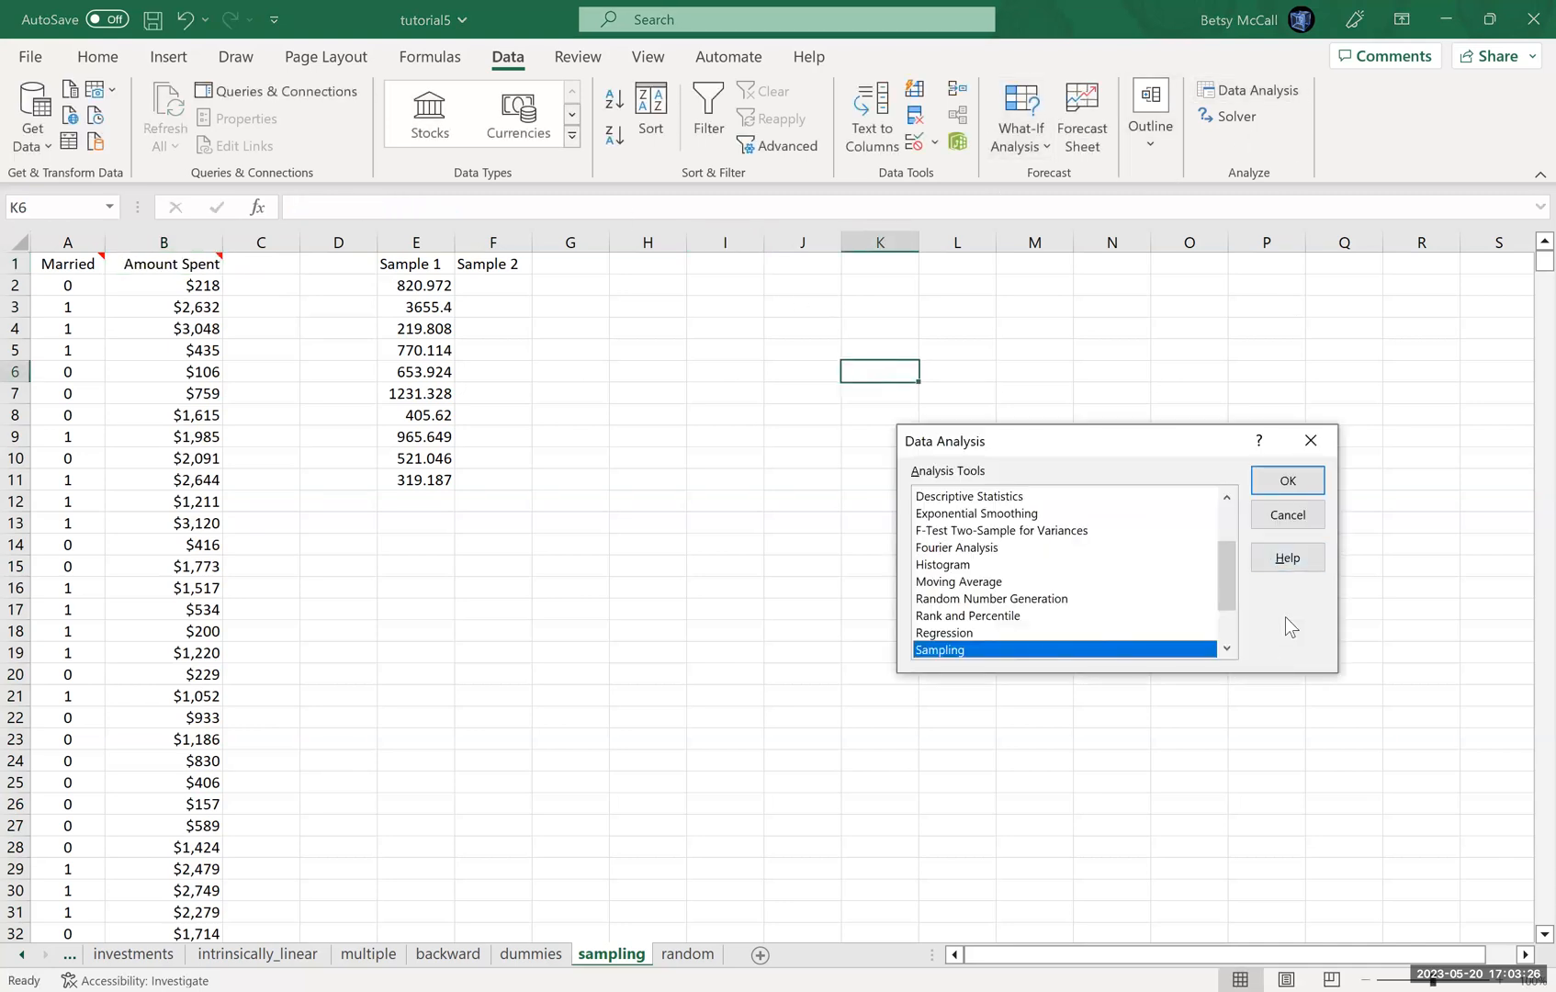
key(Return)
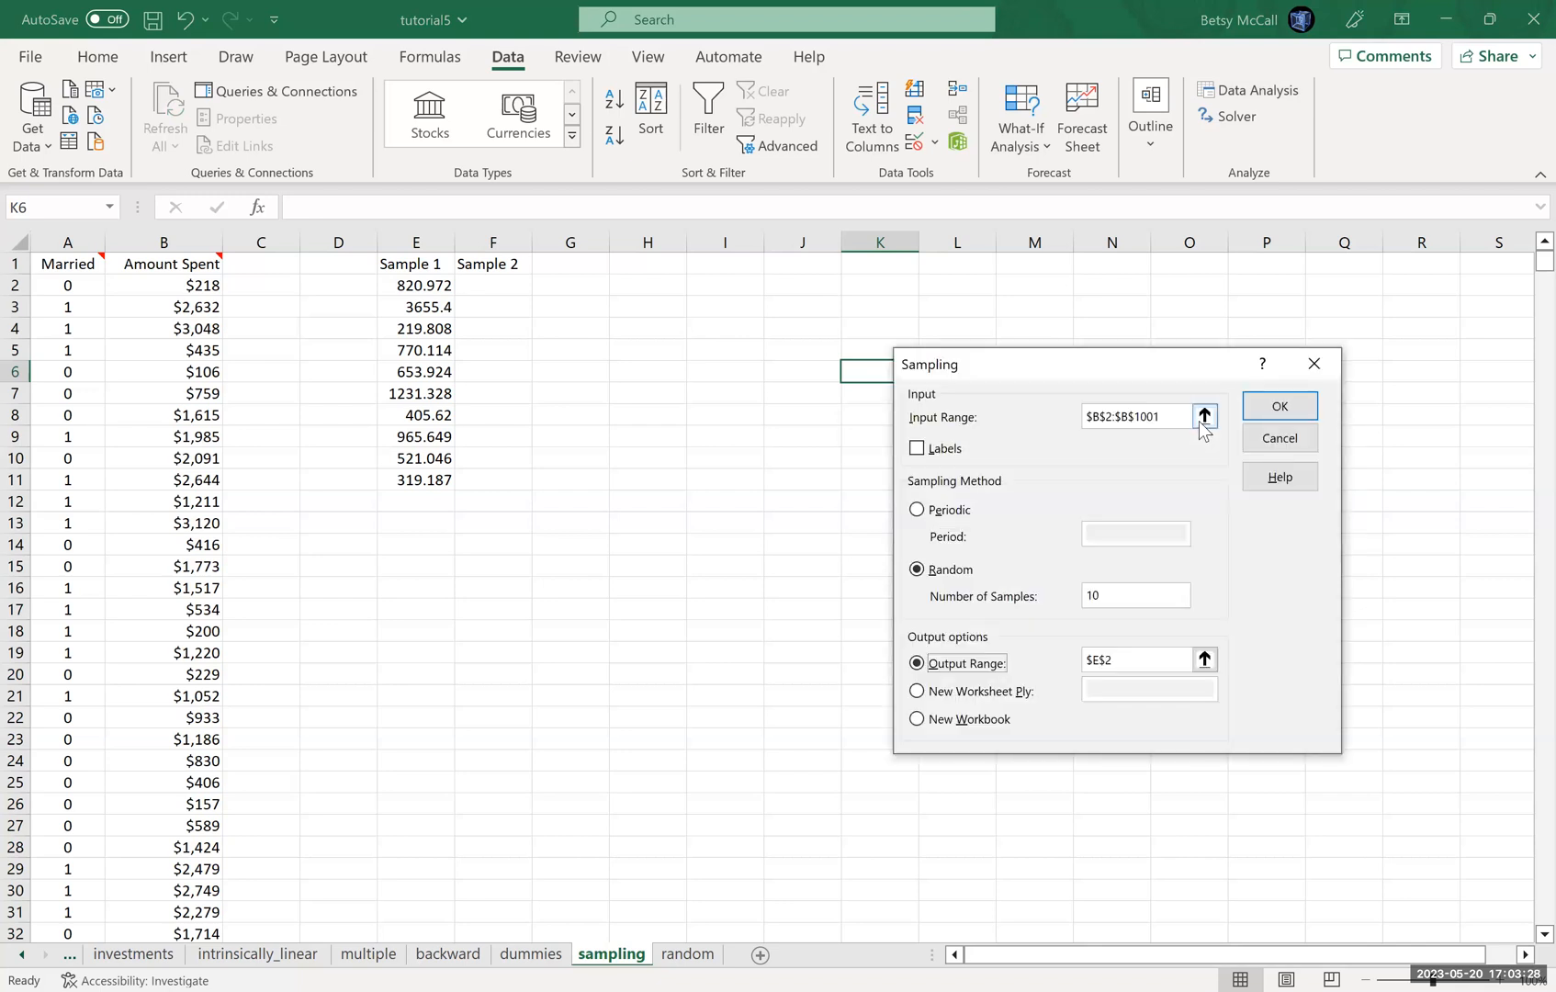
click(180, 262)
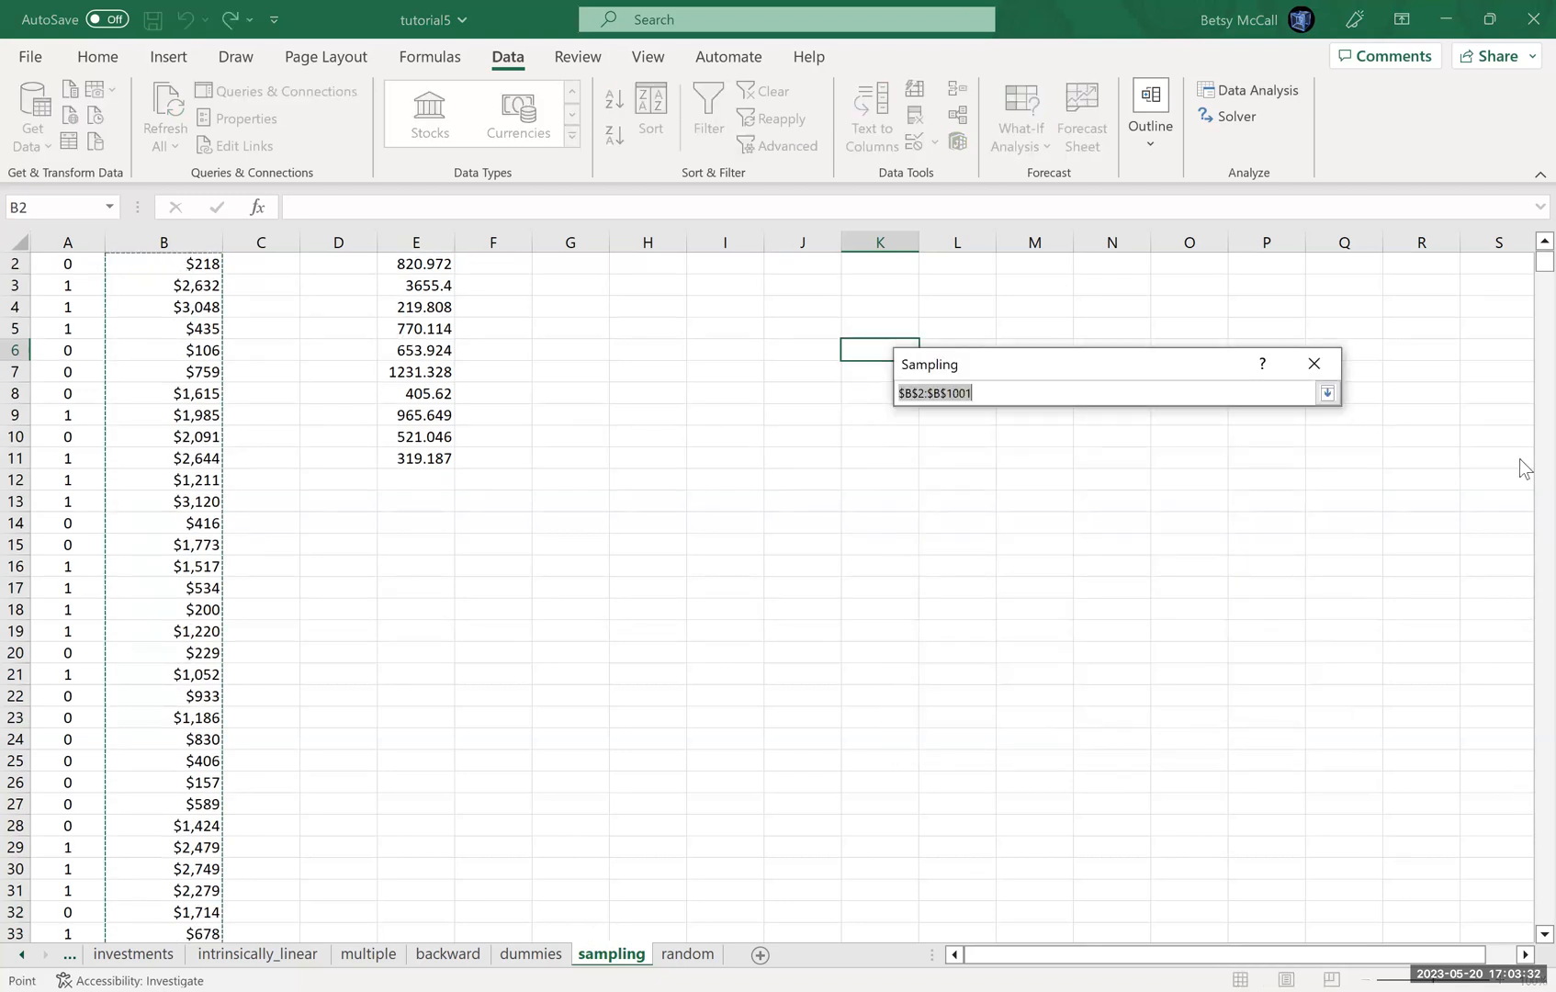
click(923, 396)
key(BackSpace)
text(1)
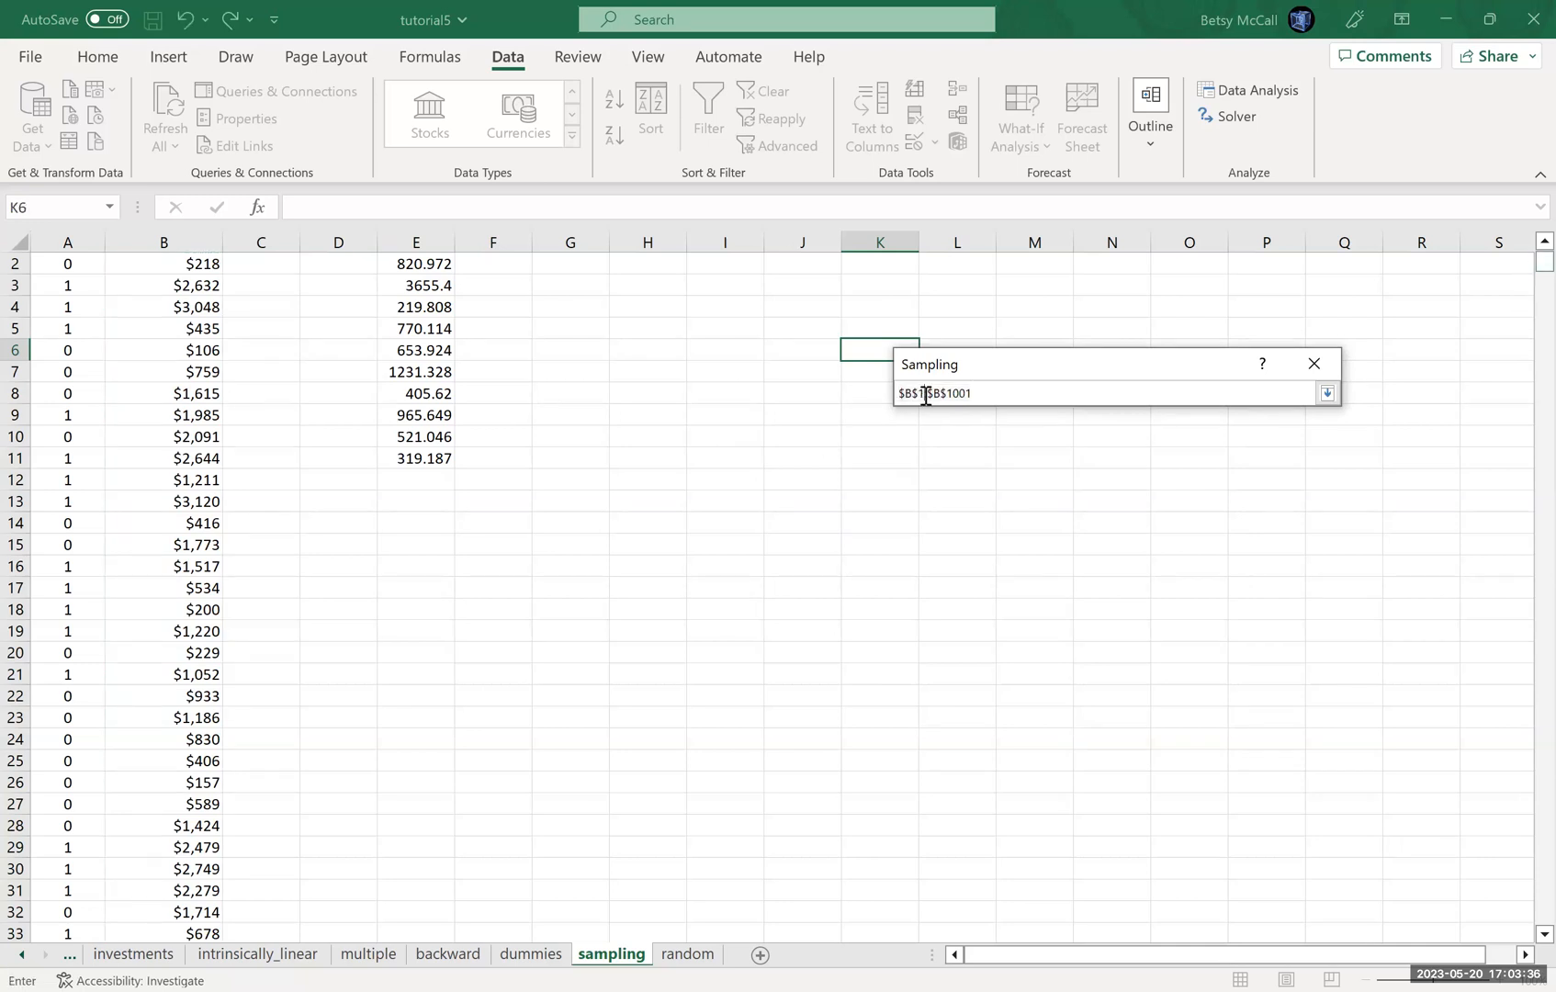
key(Return)
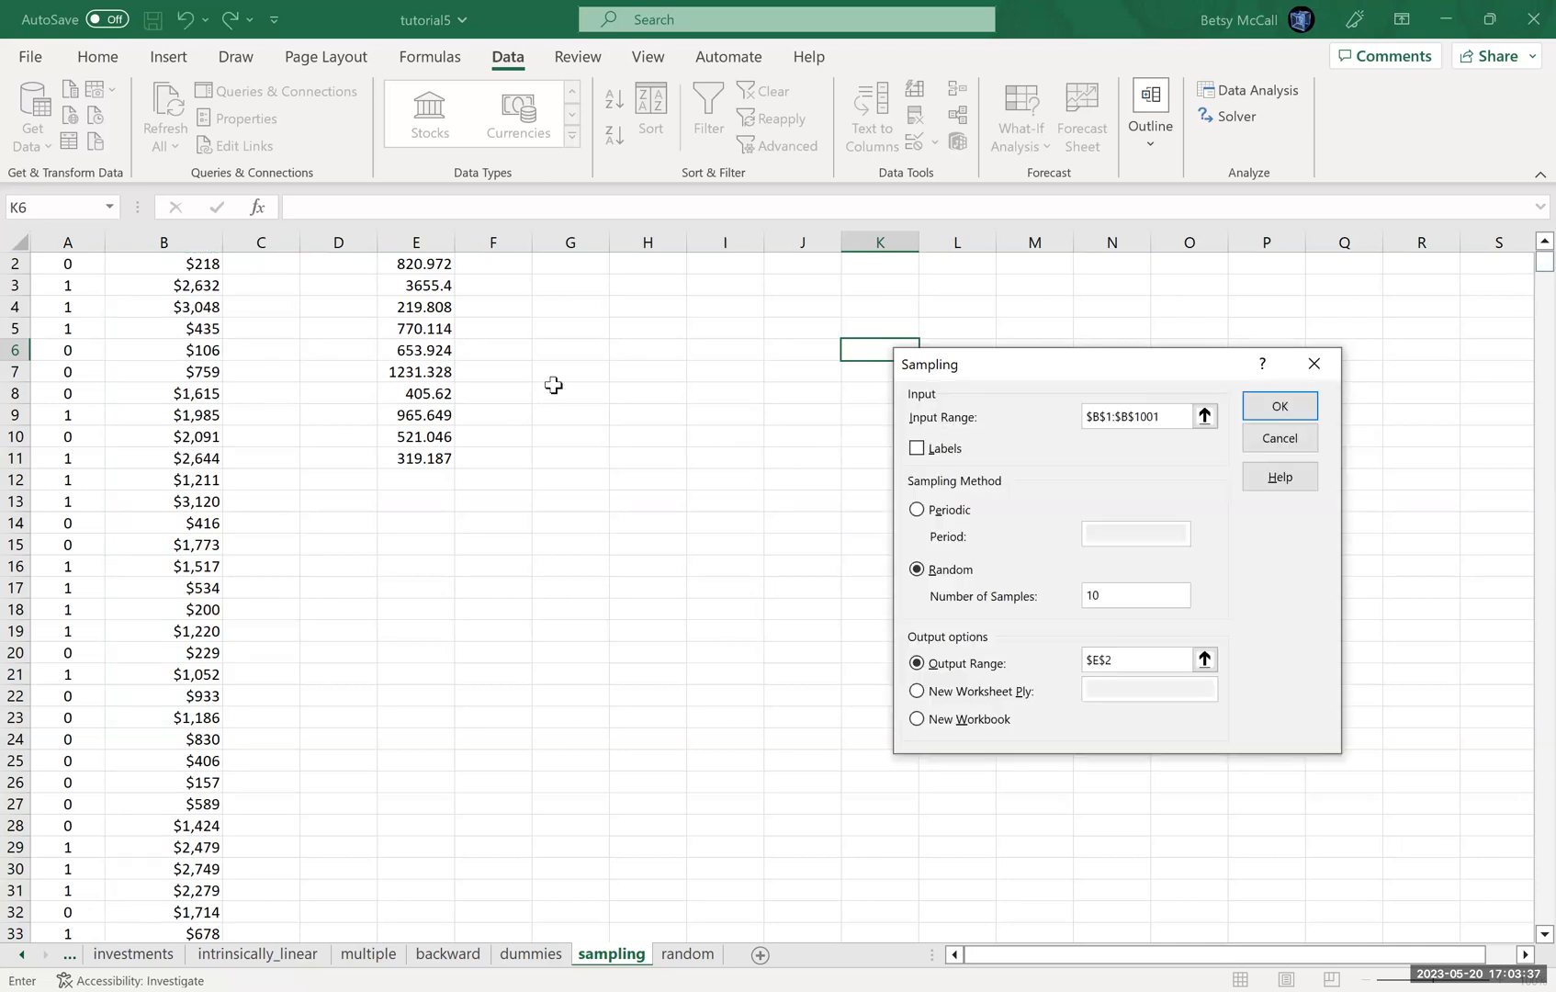
click(917, 449)
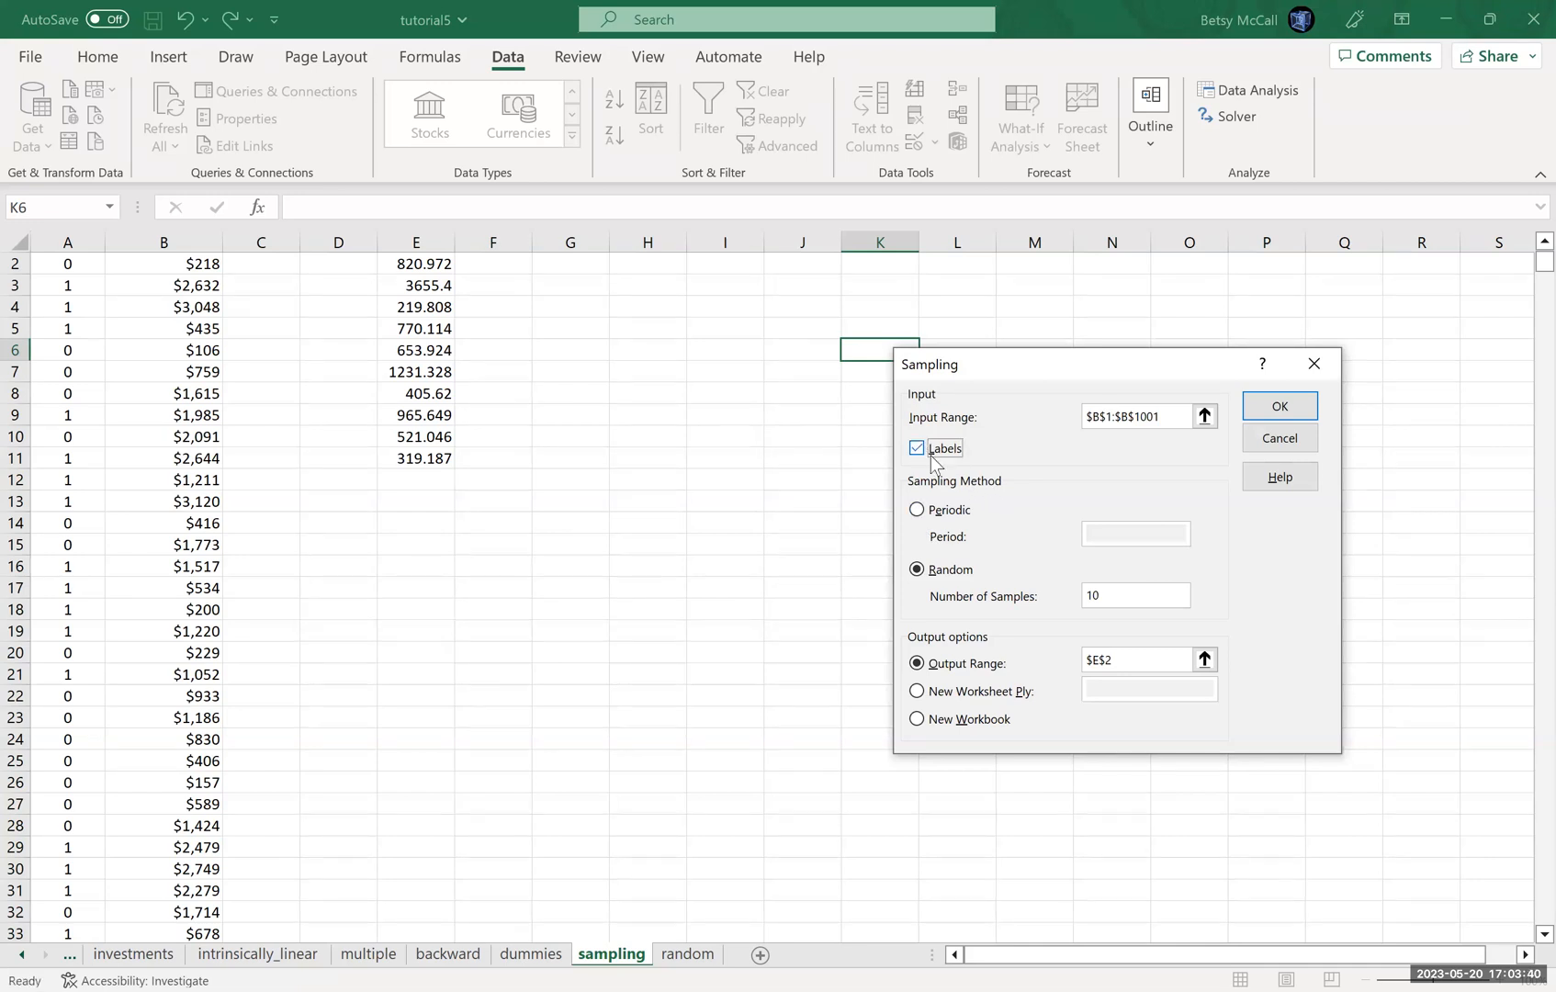
Draw a random sample with the number of samples set to 11 and output it starting at cell F2.
click(1126, 594)
click(1204, 658)
click(1544, 240)
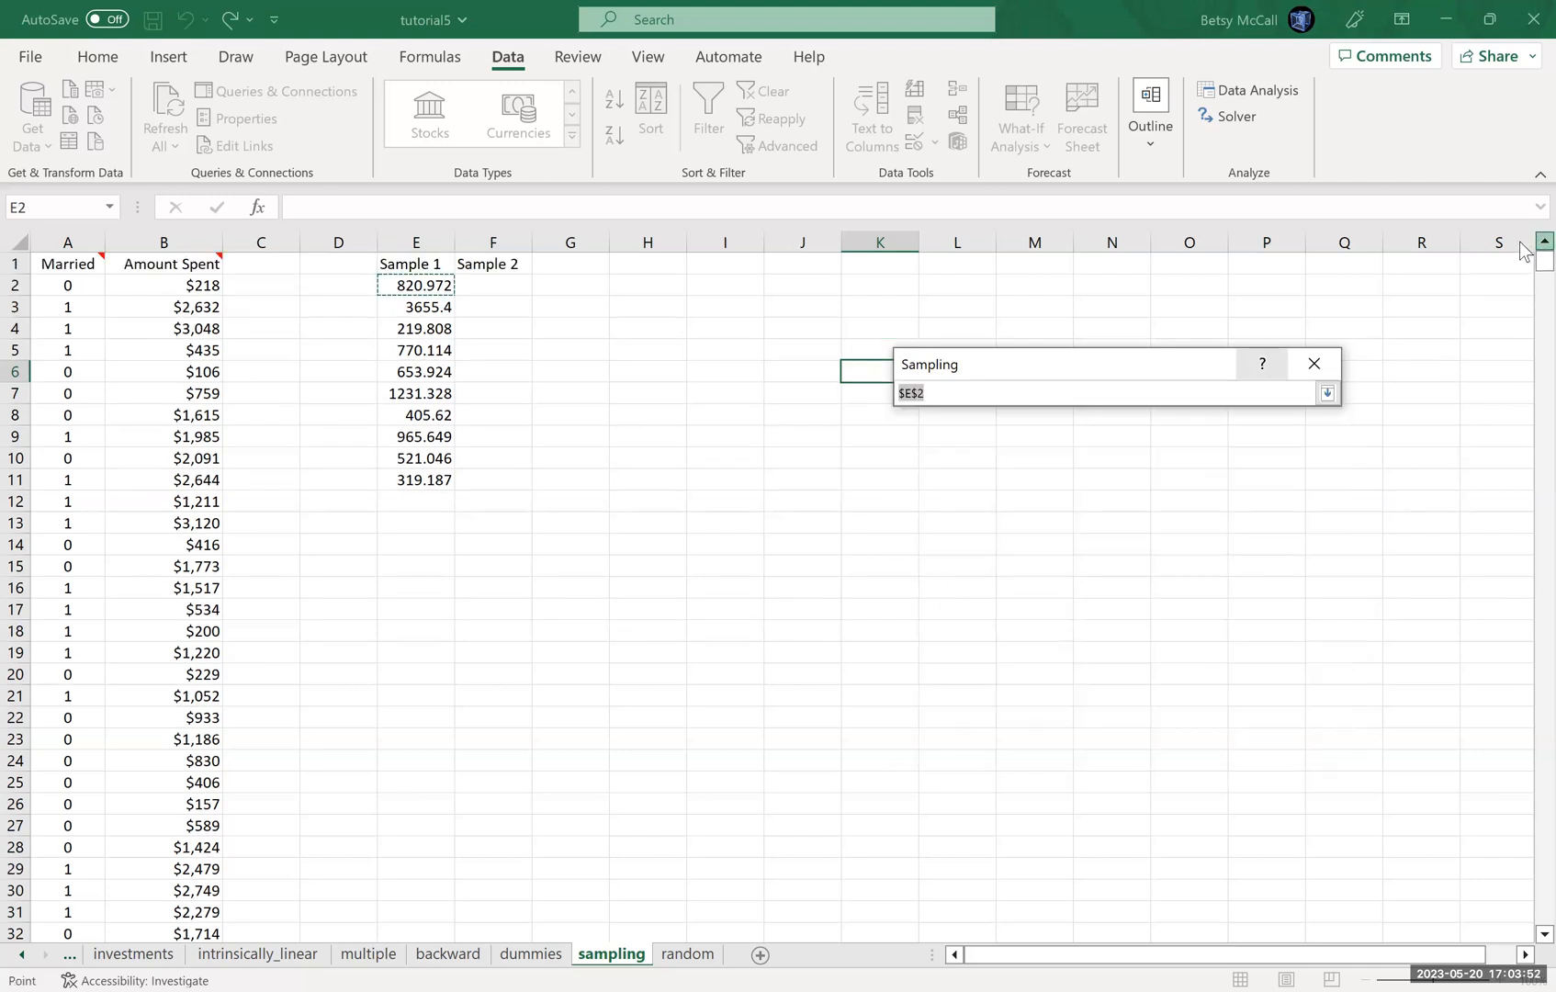
click(500, 286)
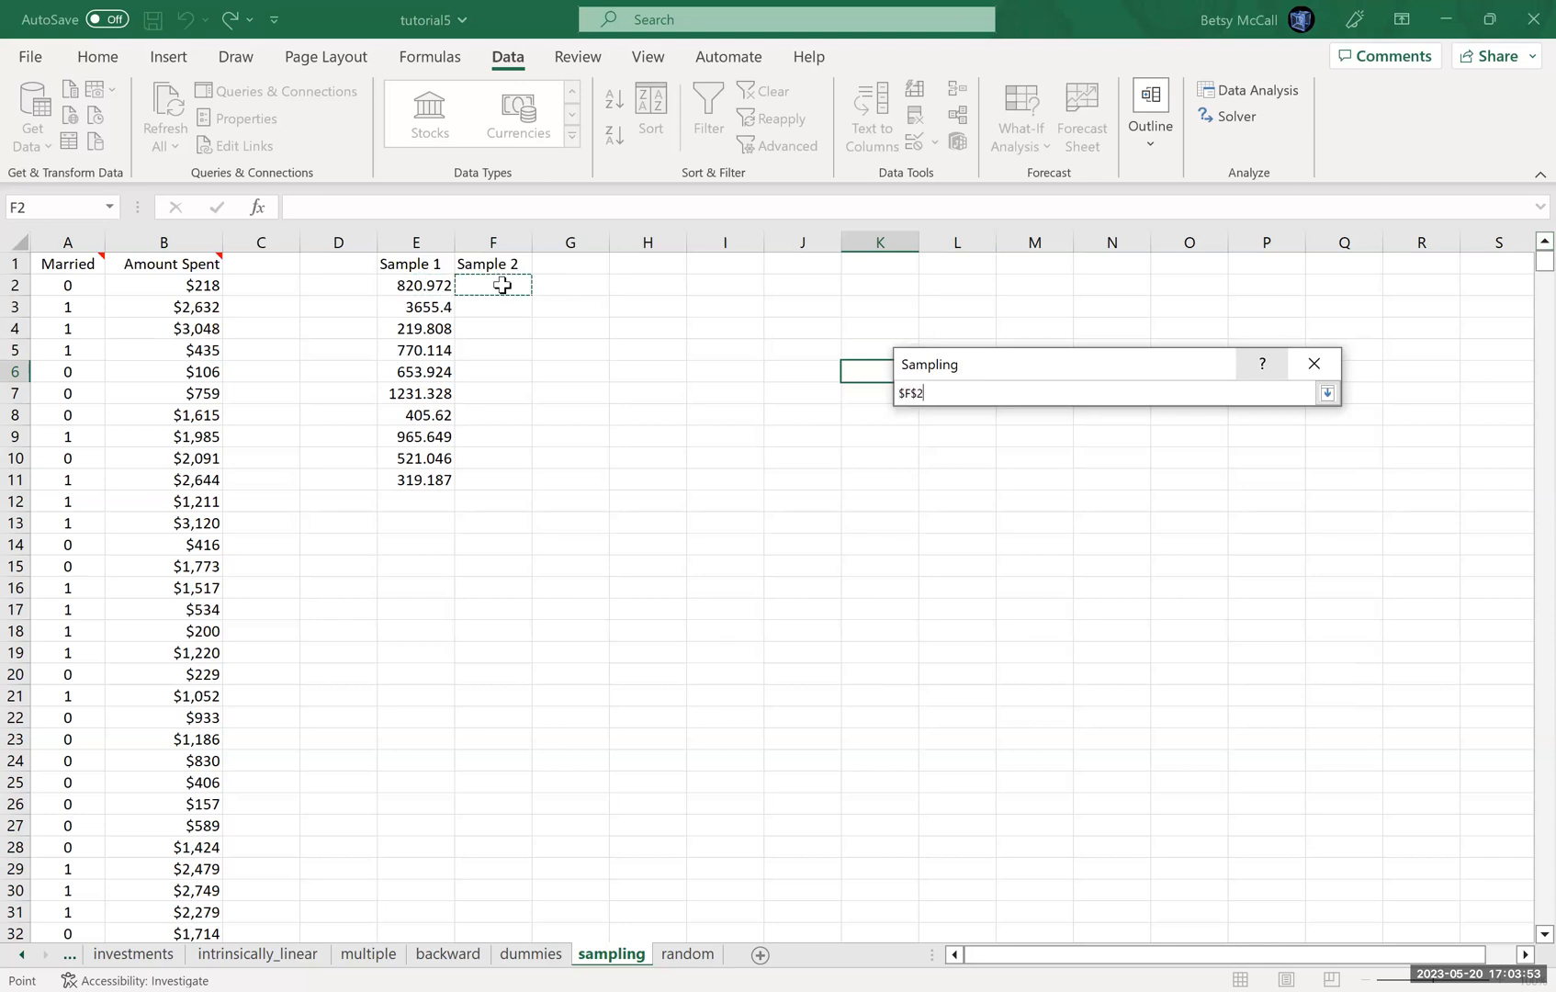
click(1328, 395)
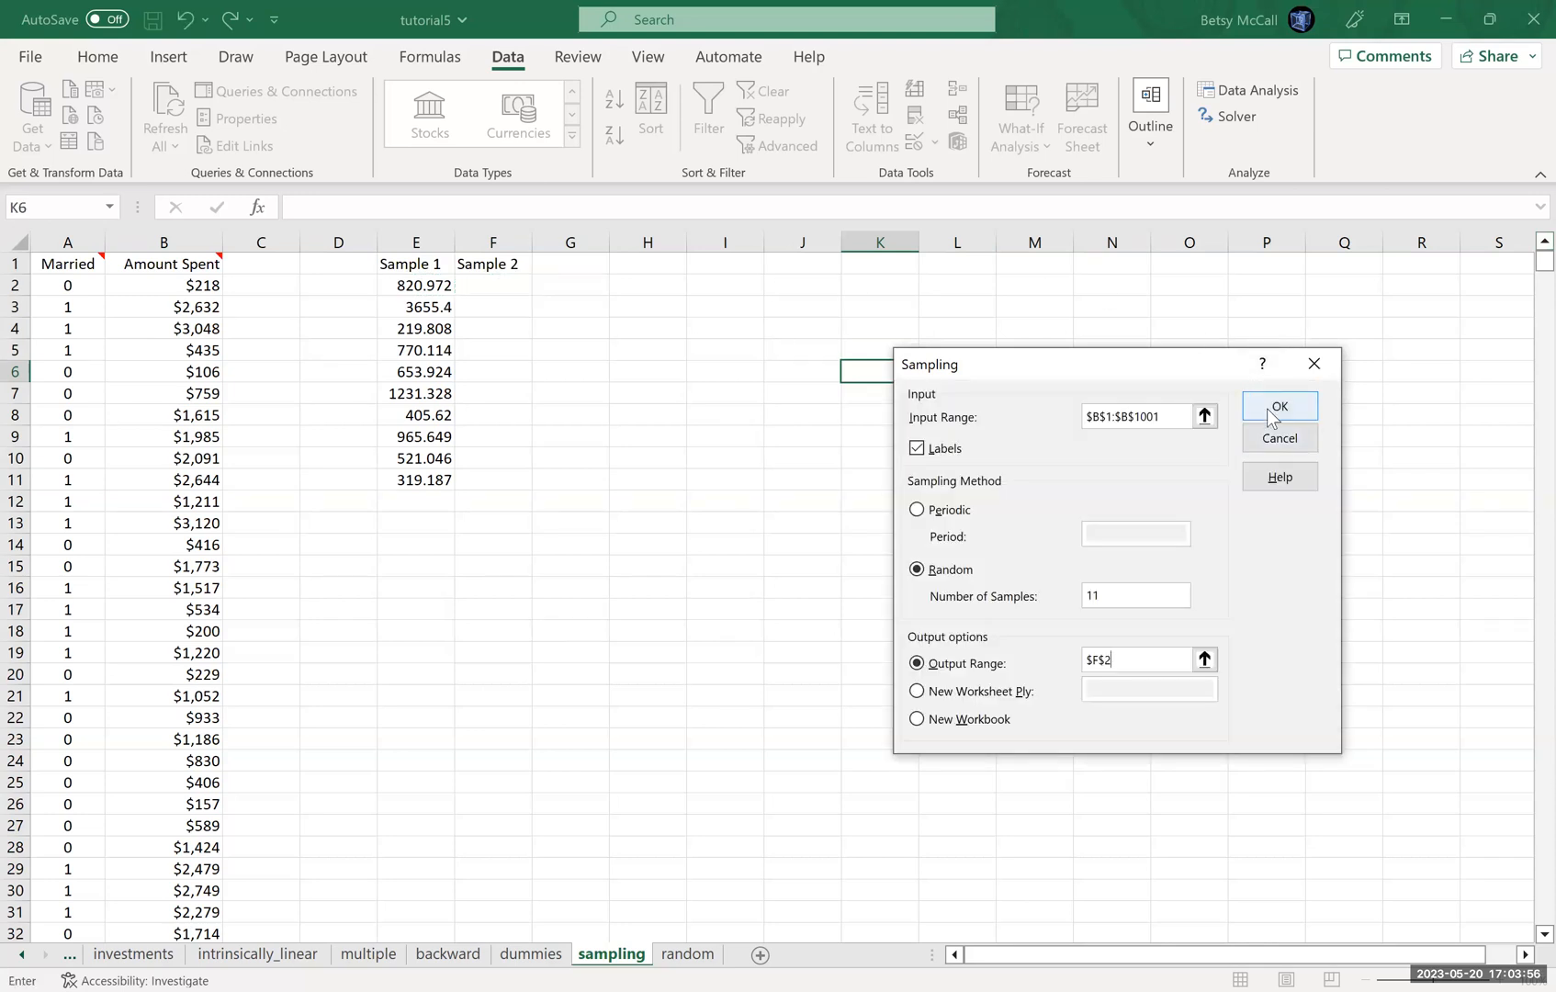
click(1277, 408)
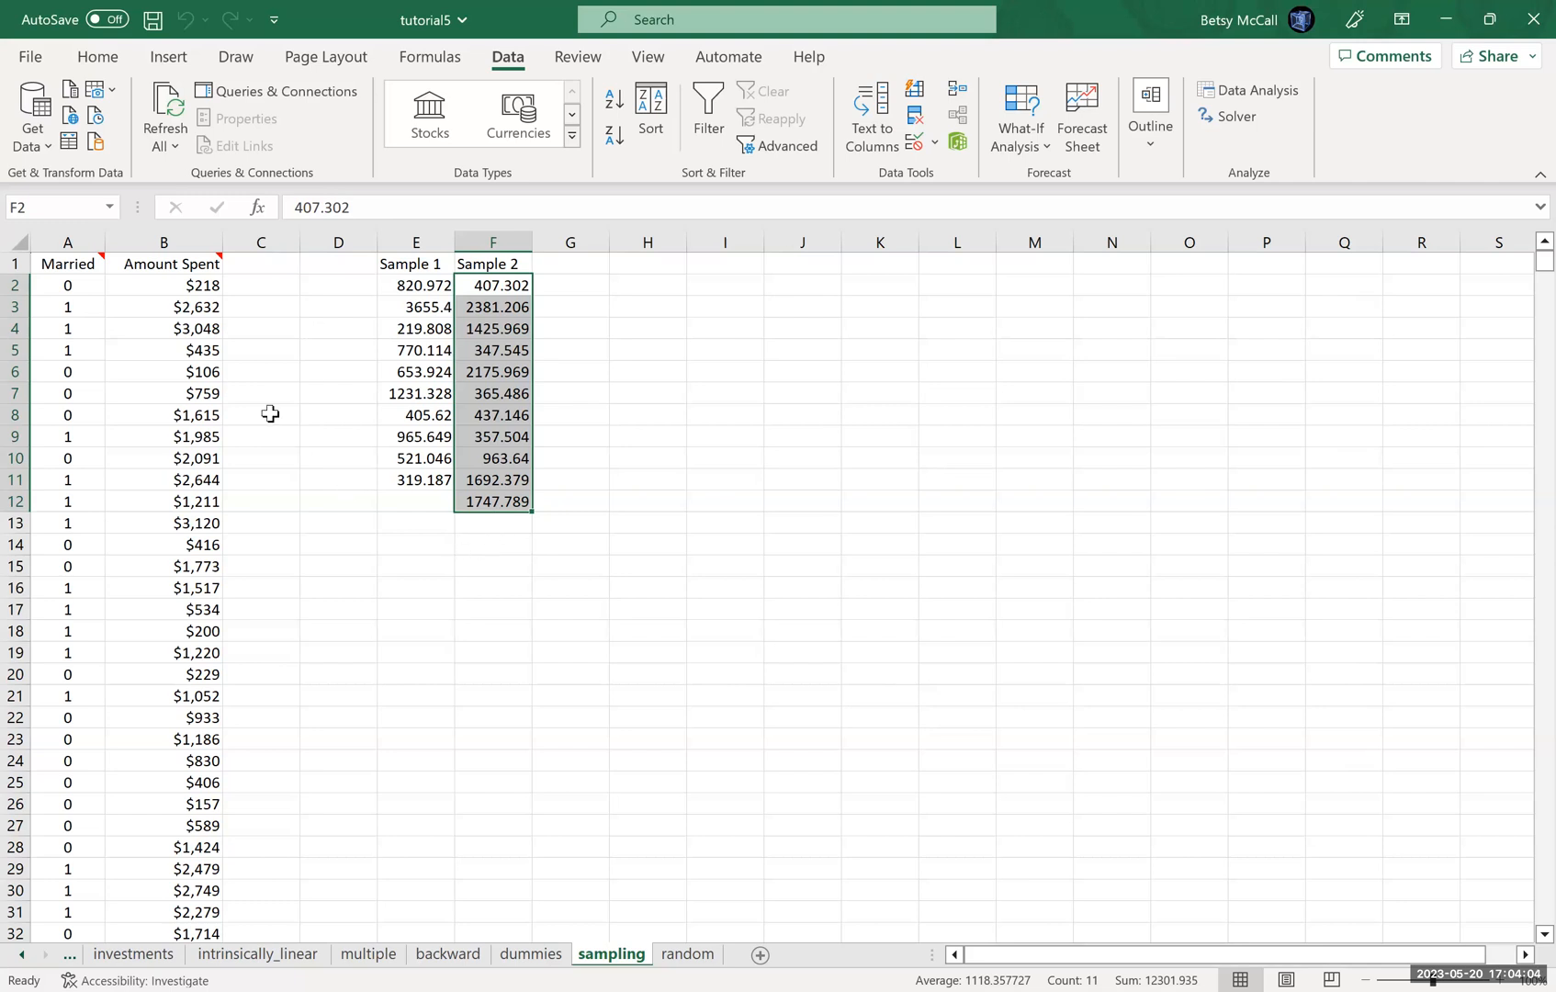
Label cell G1 "Sample 3" and select cell E17.
click(565, 261)
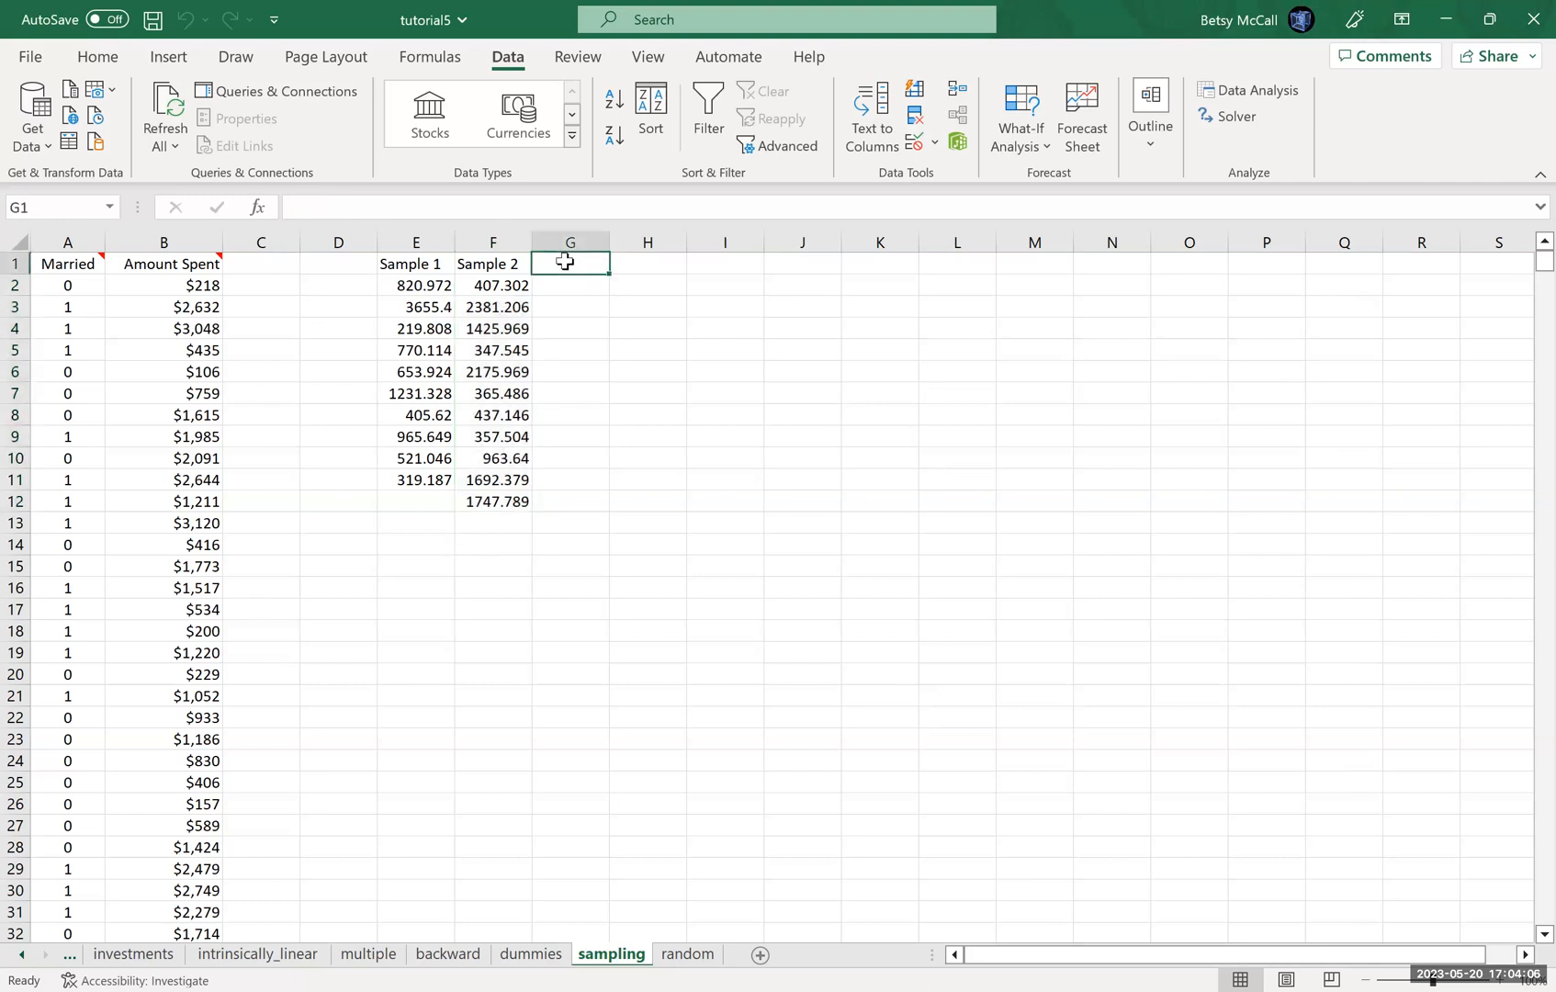
text(Sample)
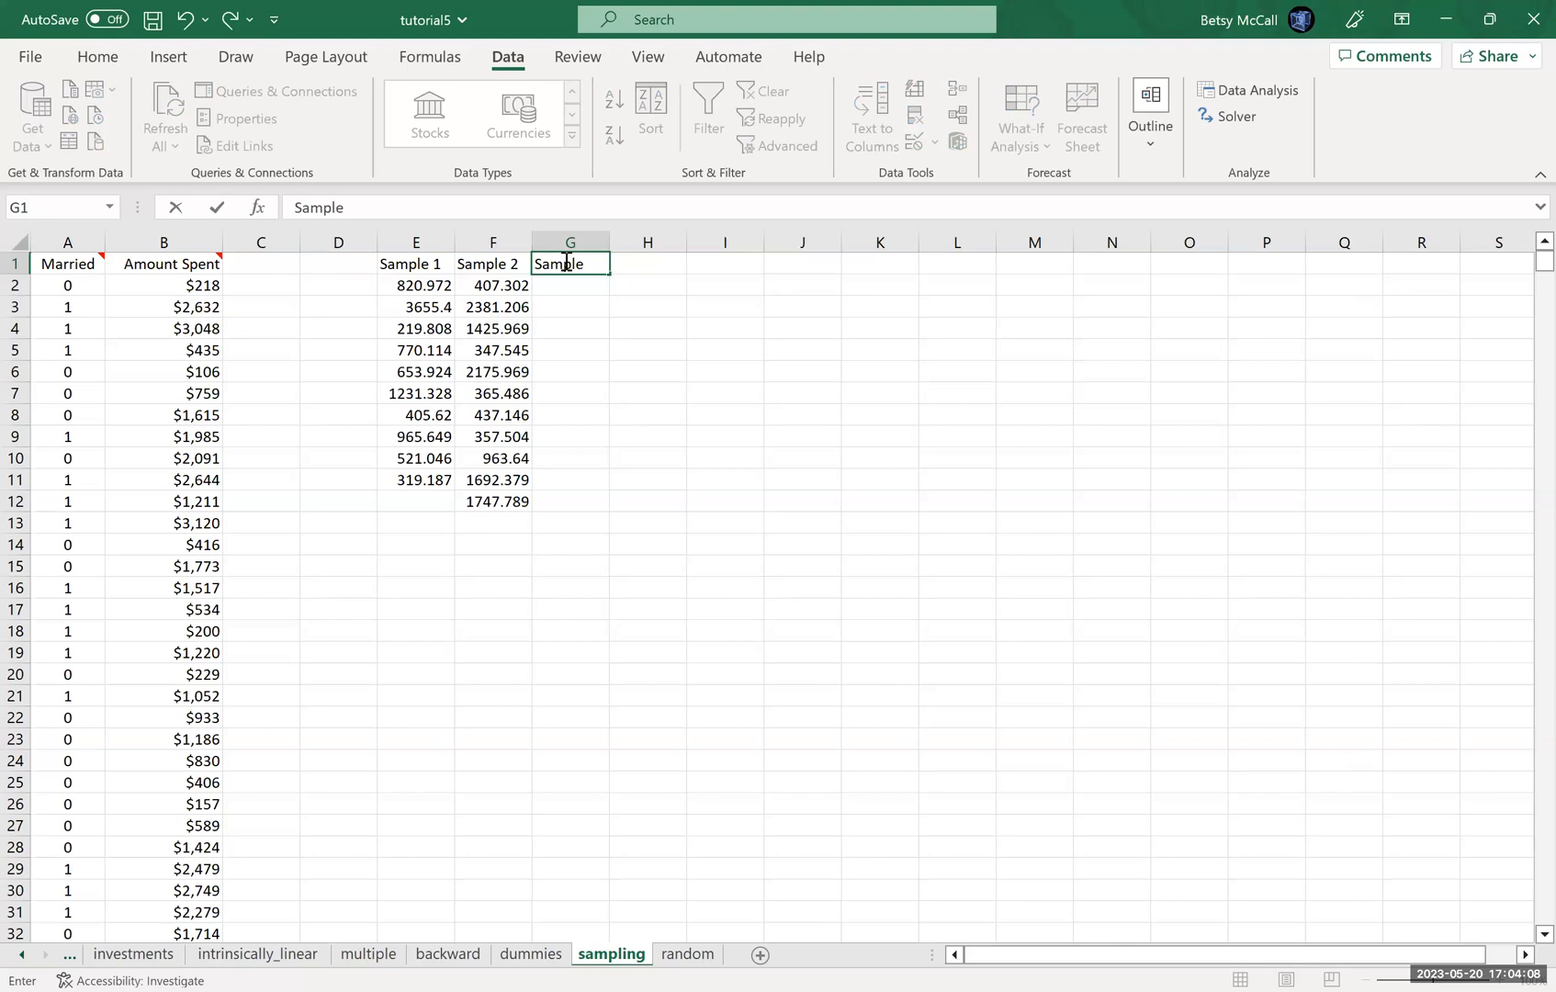
key(Return)
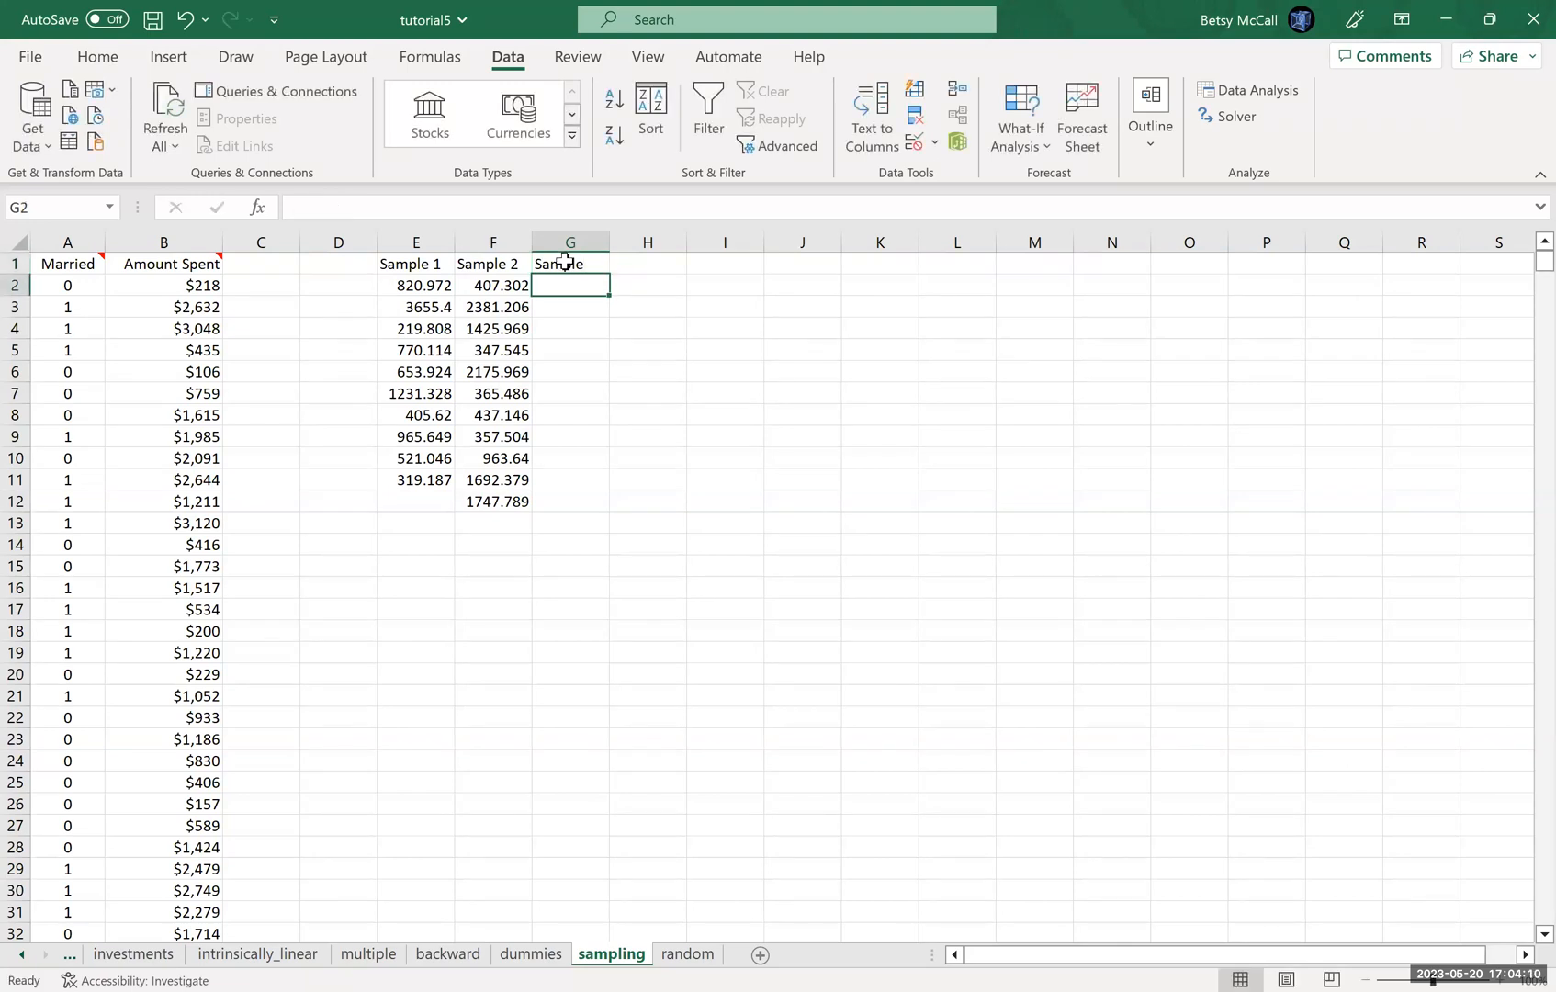
click(564, 264)
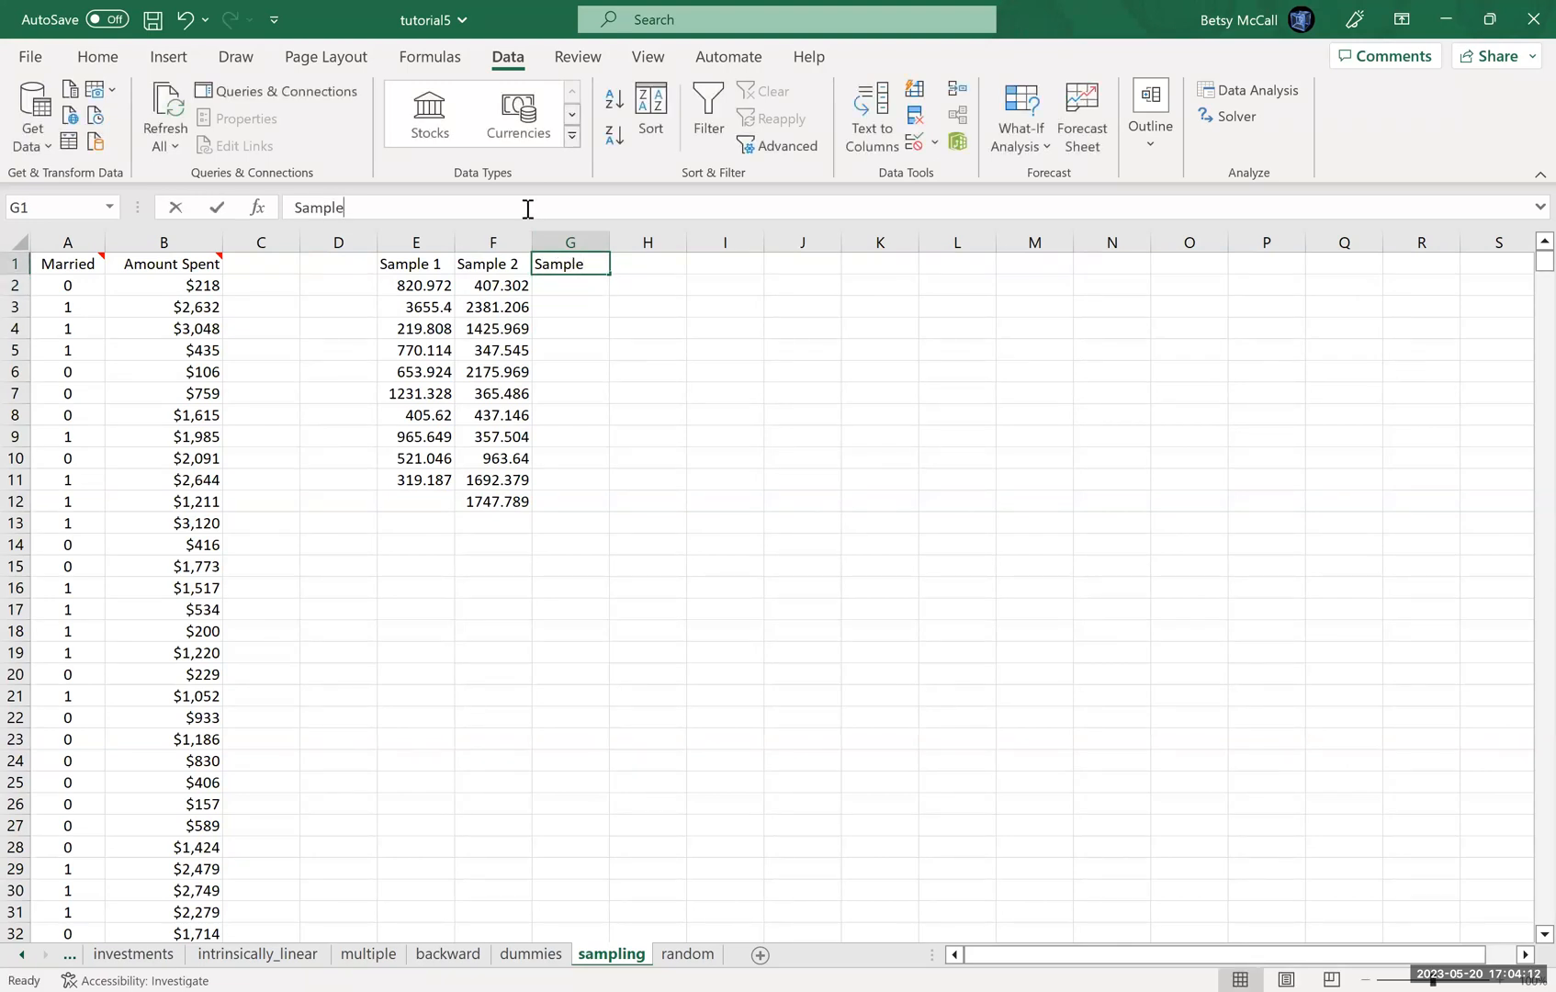
text(3)
key(Return)
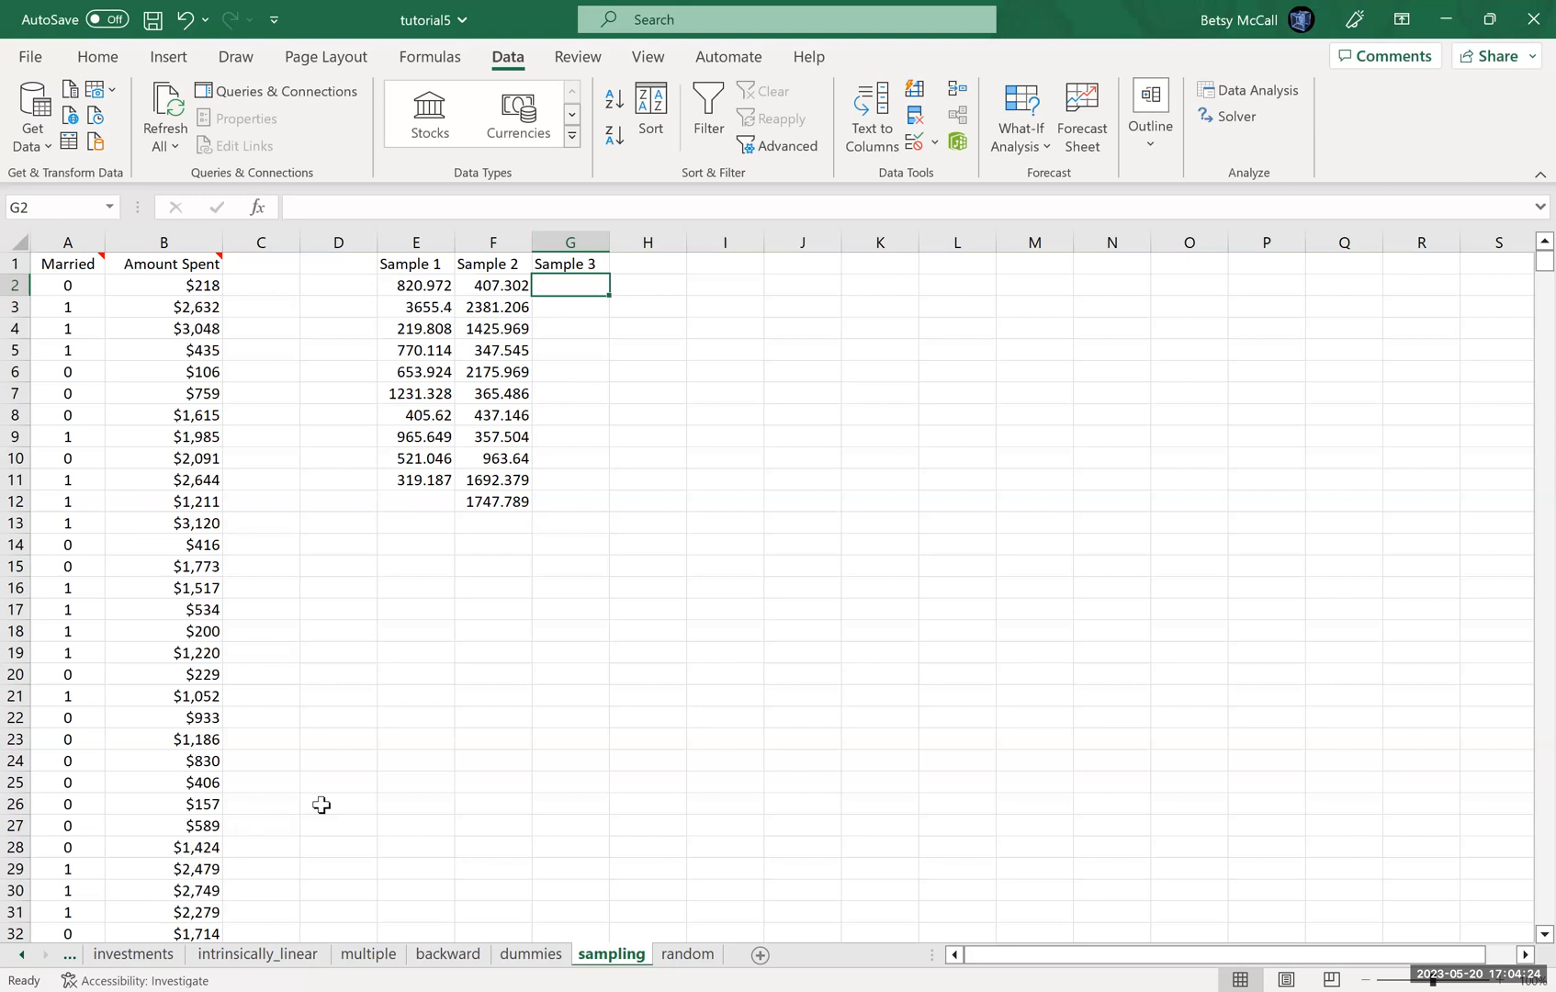
click(404, 613)
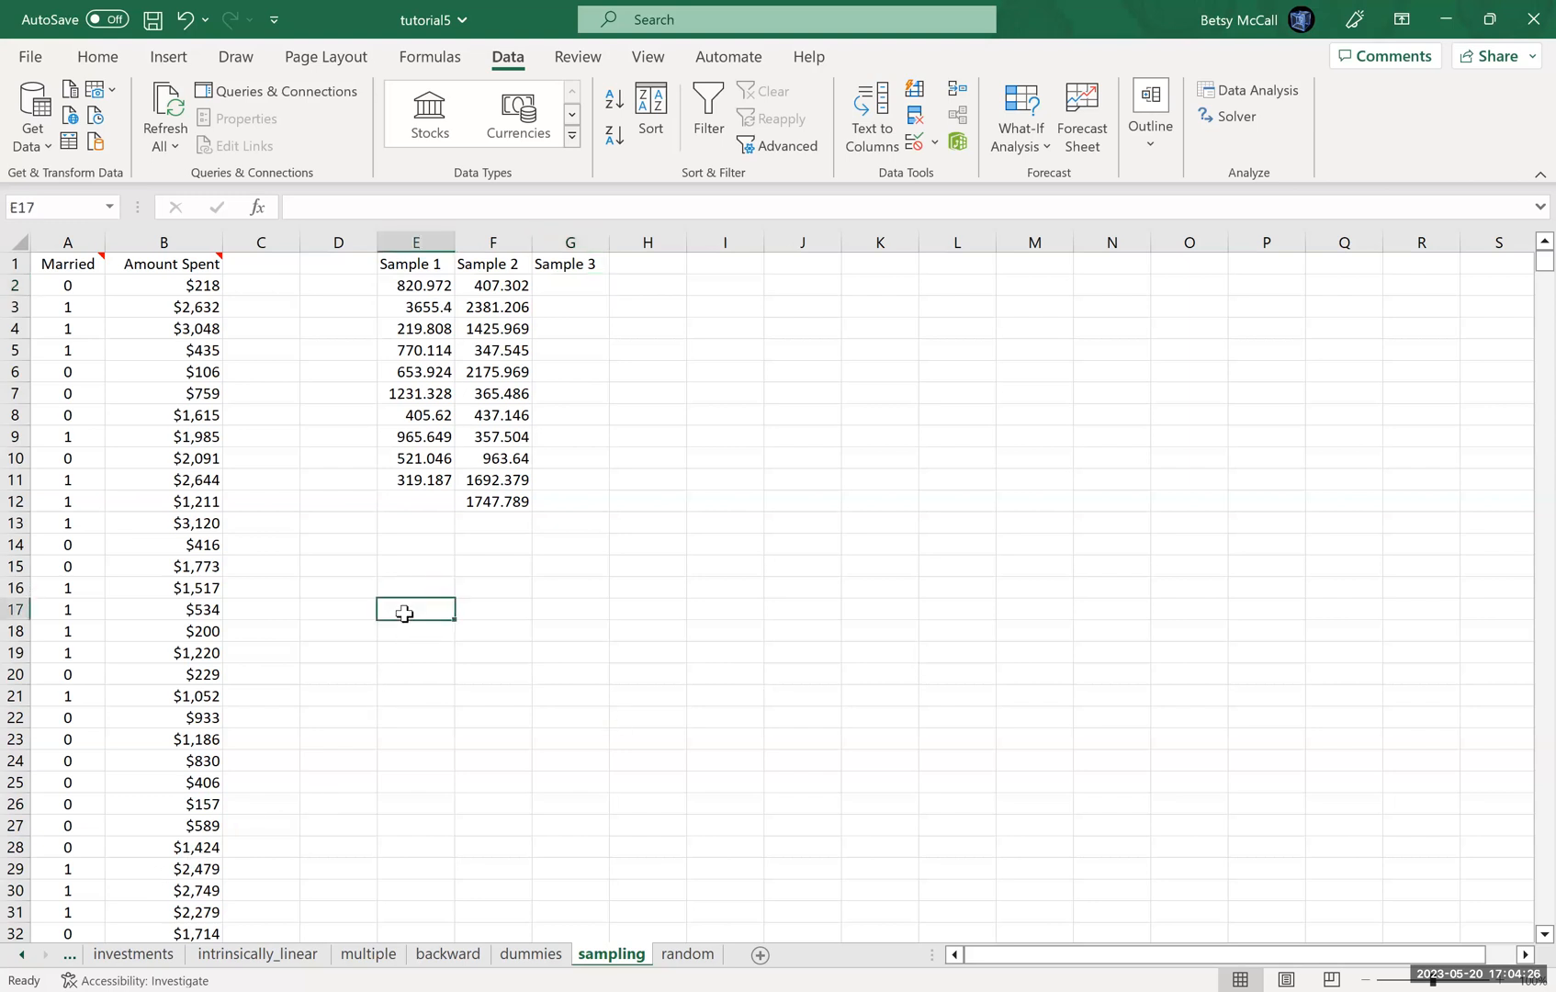
text(n)
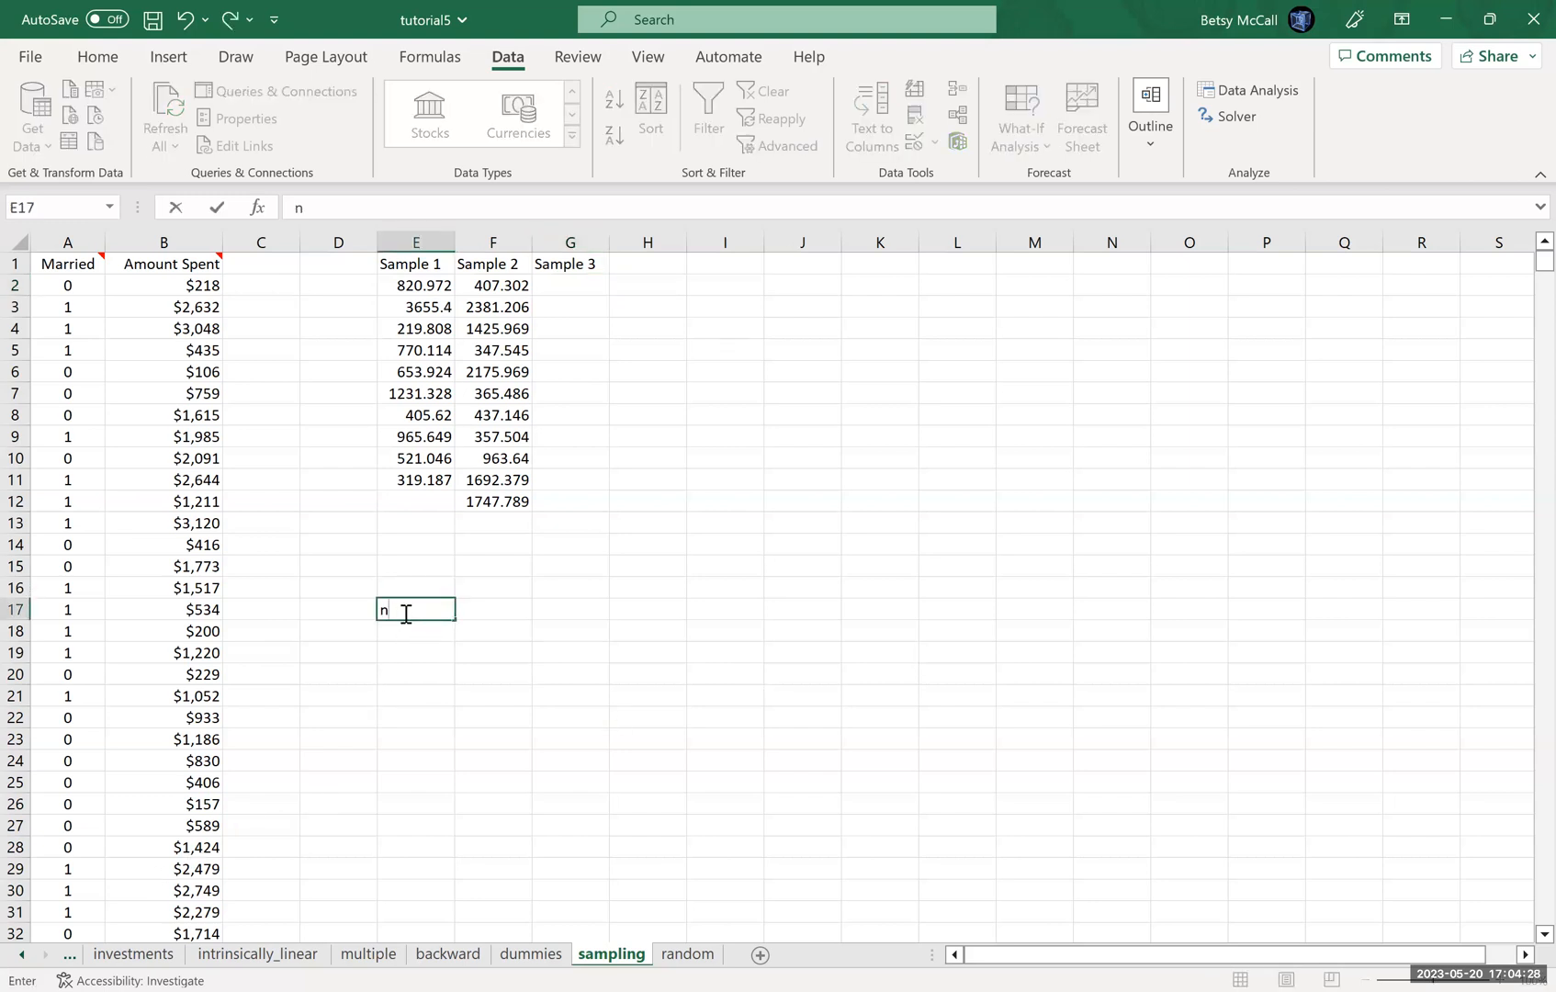
text(=sample s)
text(ize)
key(BackSpace)
key(BackSpace)
key(BackSpace)
key(BackSpace)
key(BackSpace)
key(BackSpace)
key(BackSpace)
key(BackSpace)
key(BackSpace)
key(BackSpace)
key(BackSpace)
key(BackSpace)
key(BackSpace)
Enter the notes "N=population size", "n=sample size" and "k=step size=N/n" in cells E17 to E19.
text(N=population size)
key(Return)
text(n=s)
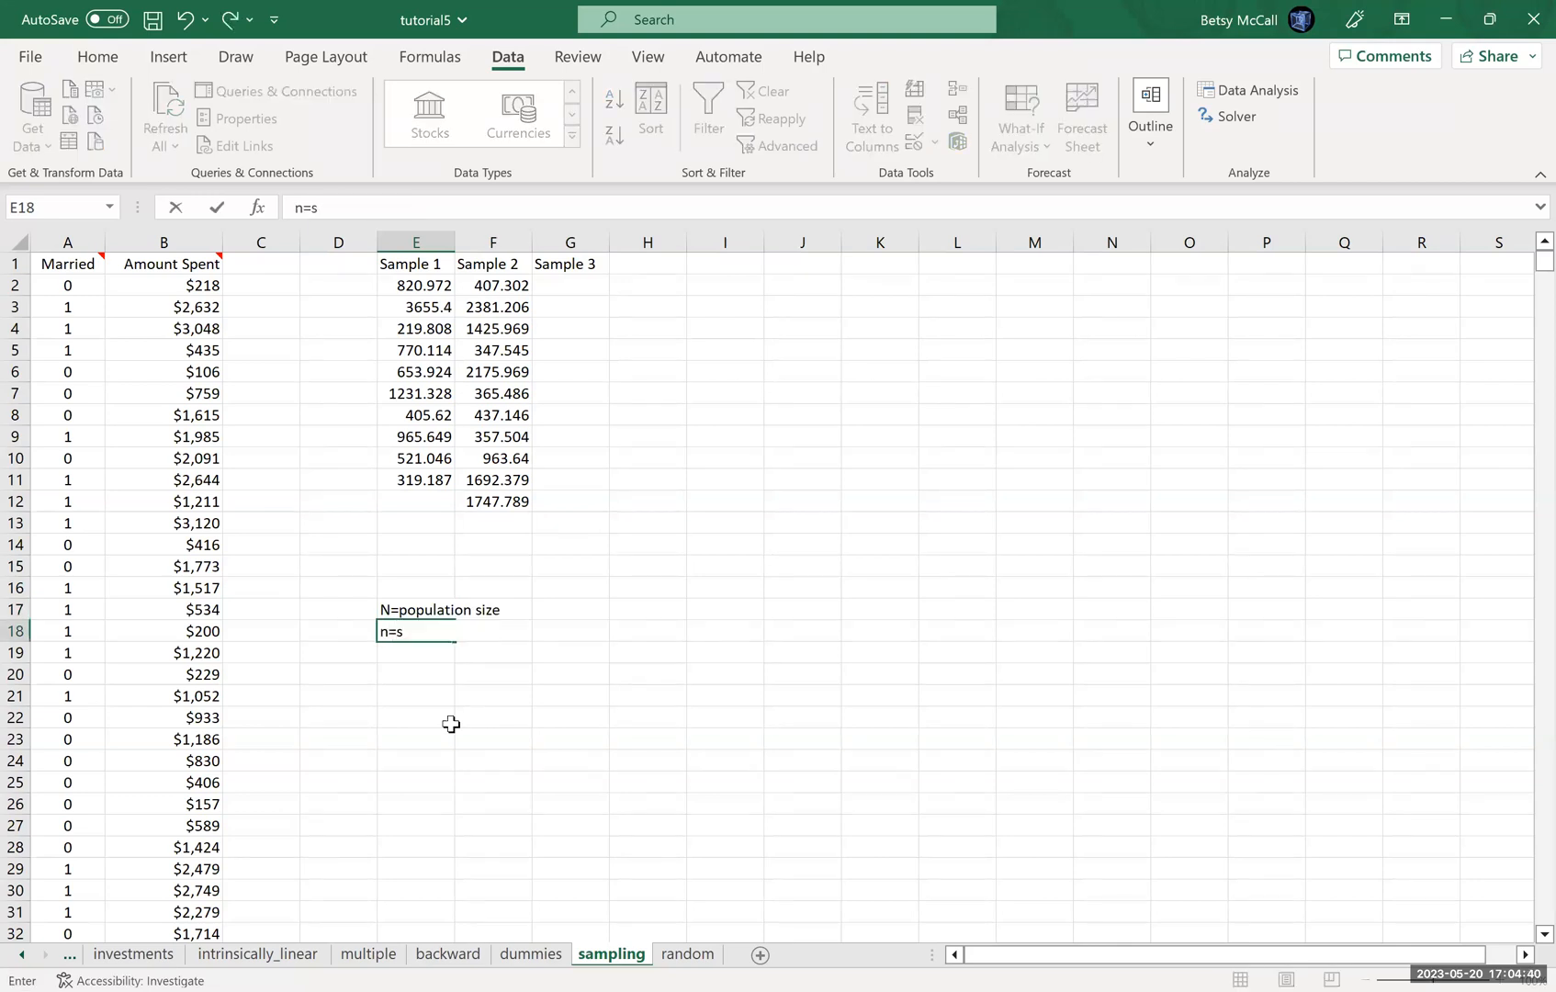
text(ample size)
key(Return)
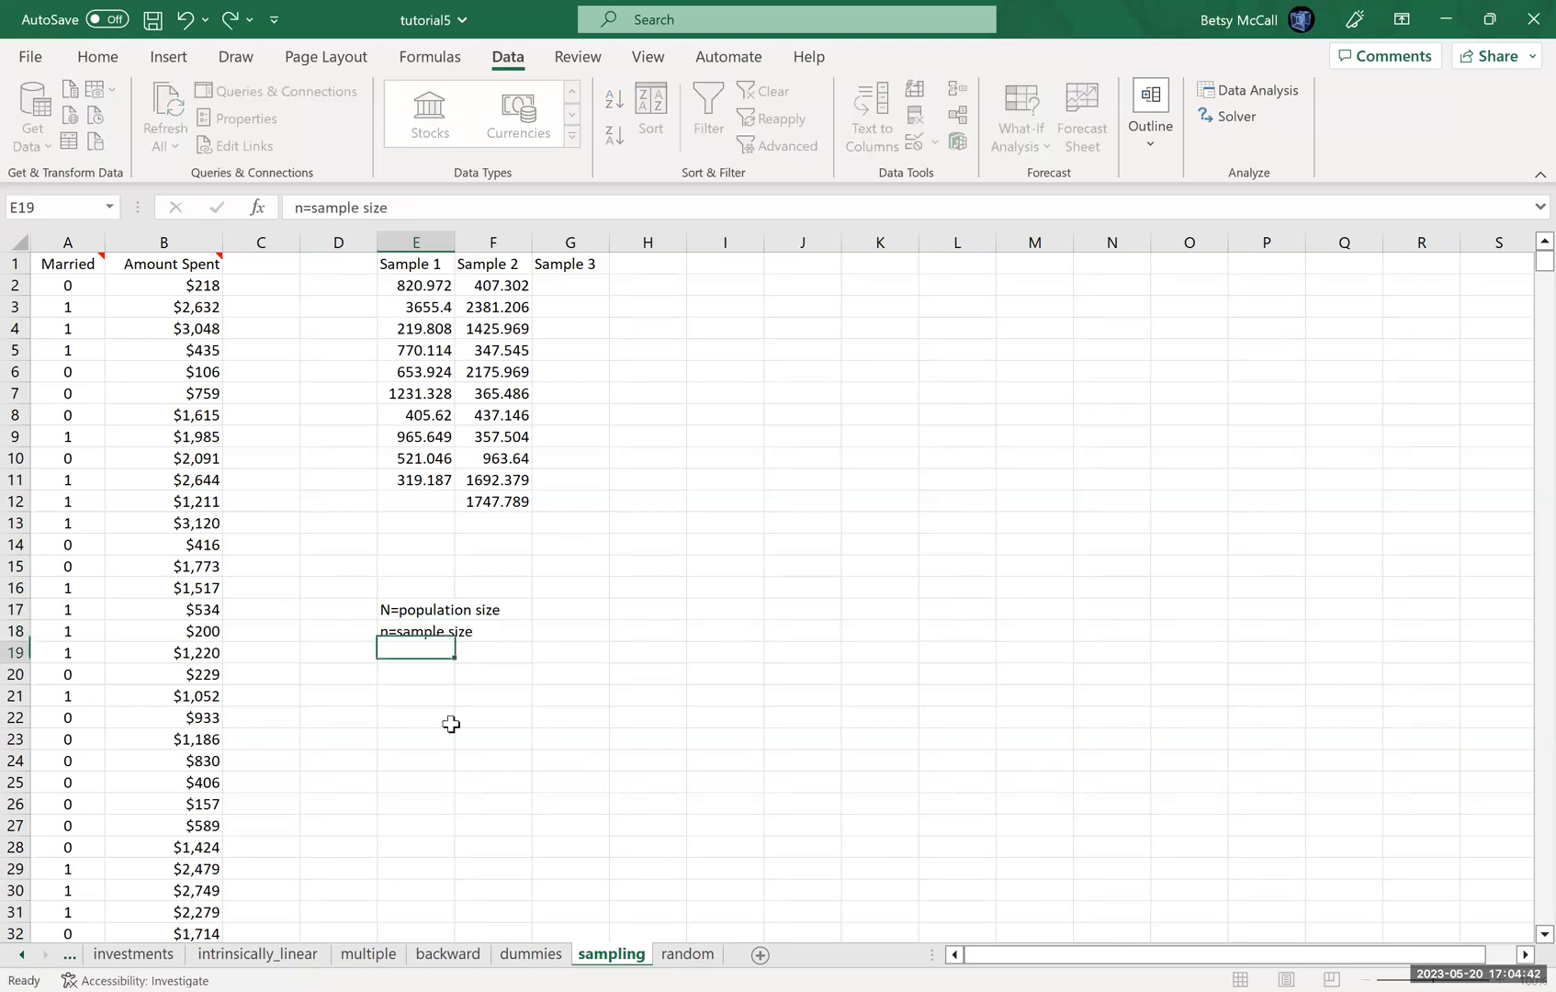
text(k=ste)
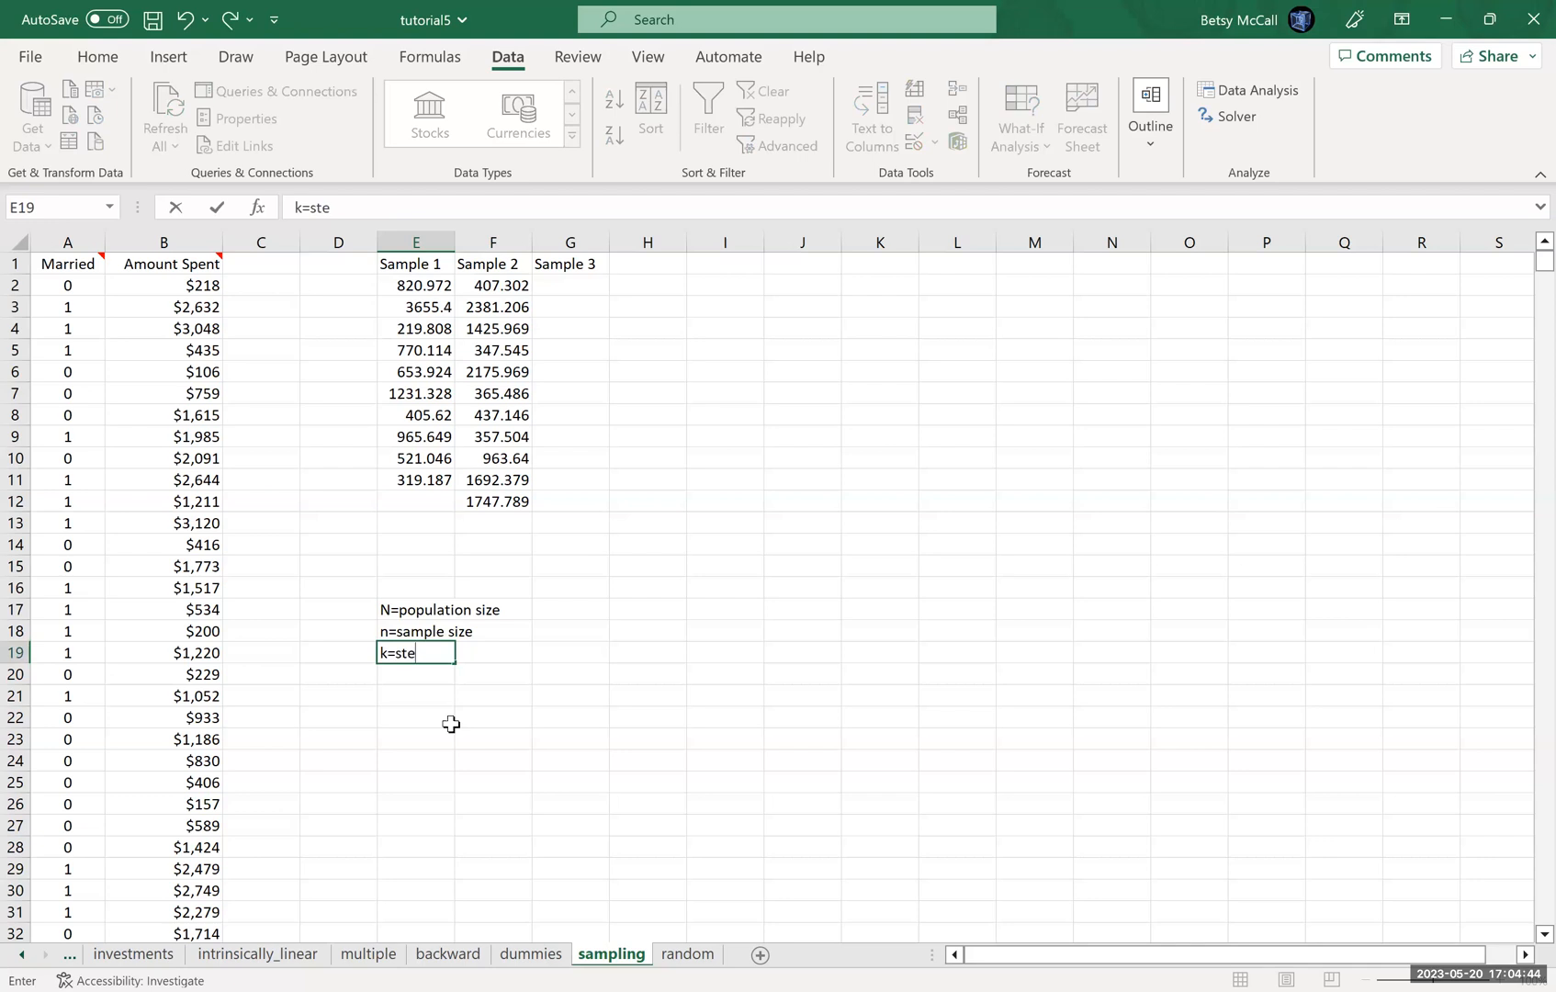
text(p size=N/n)
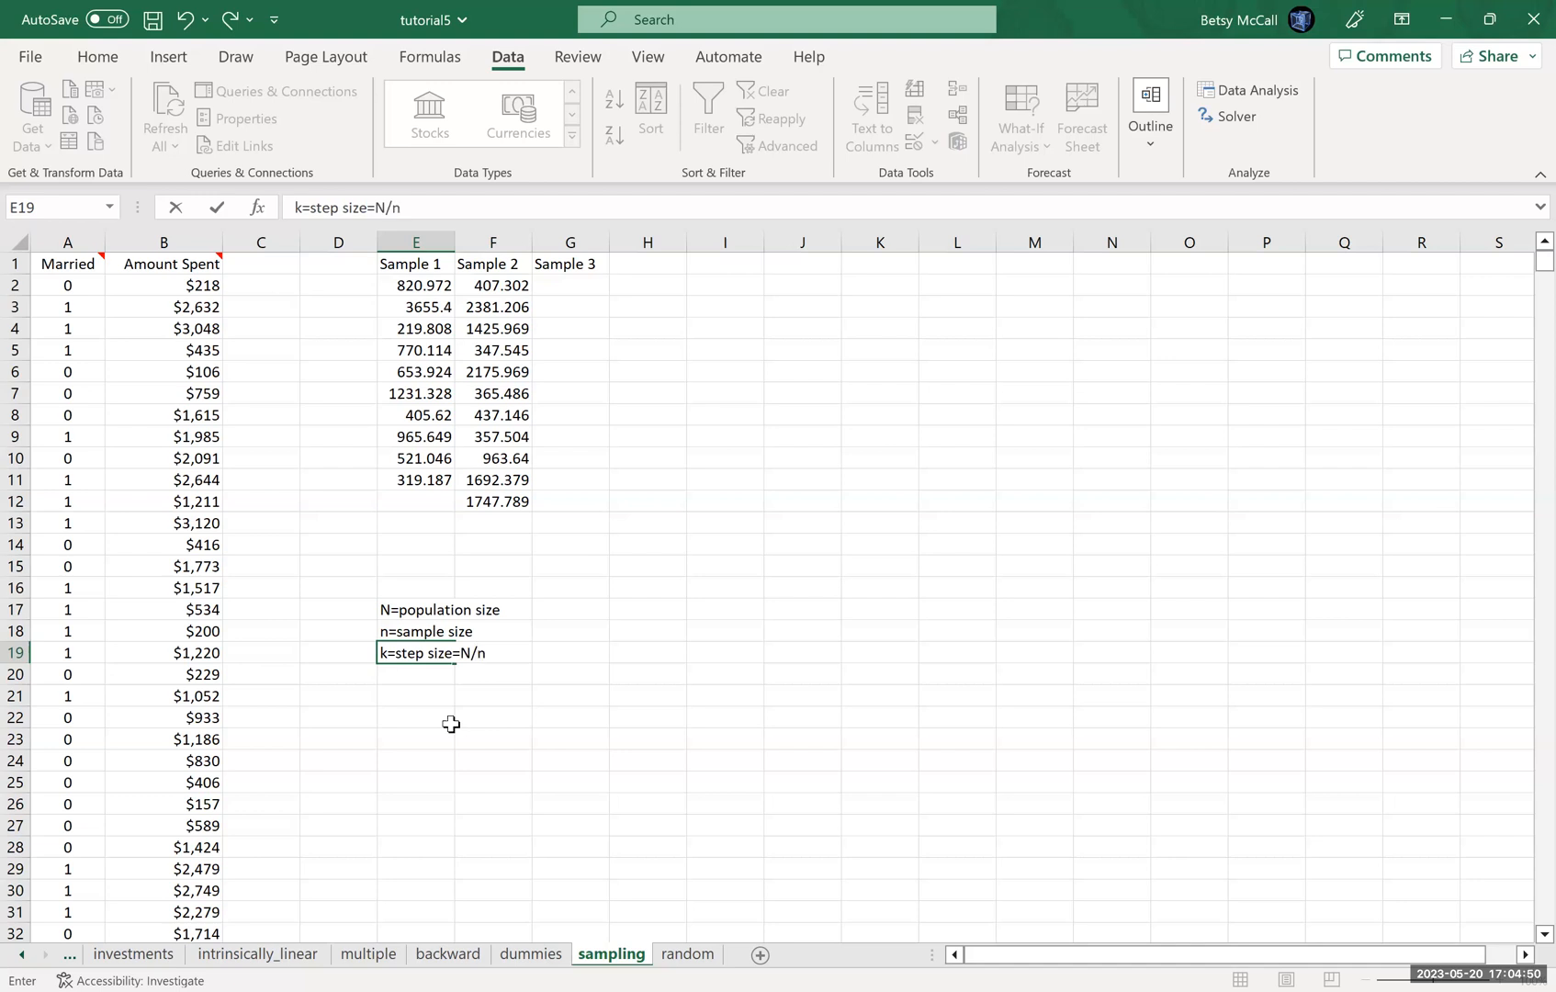
key(Return)
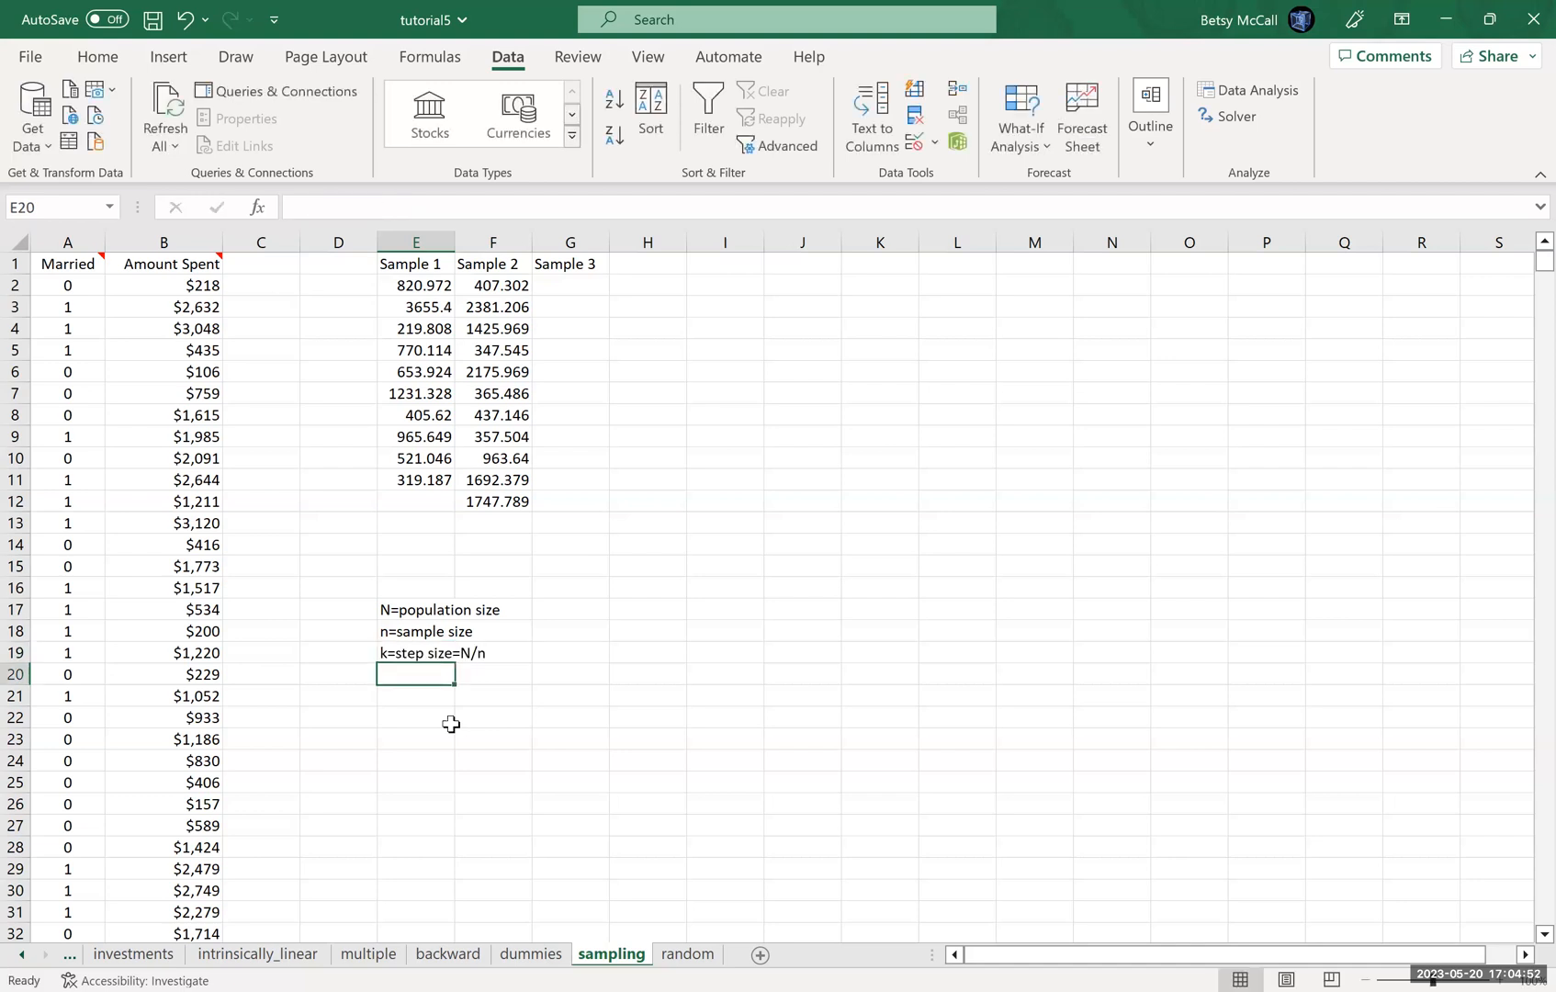
Calculate the step size in cell E20 with the formula =1000/10.
text(1000)
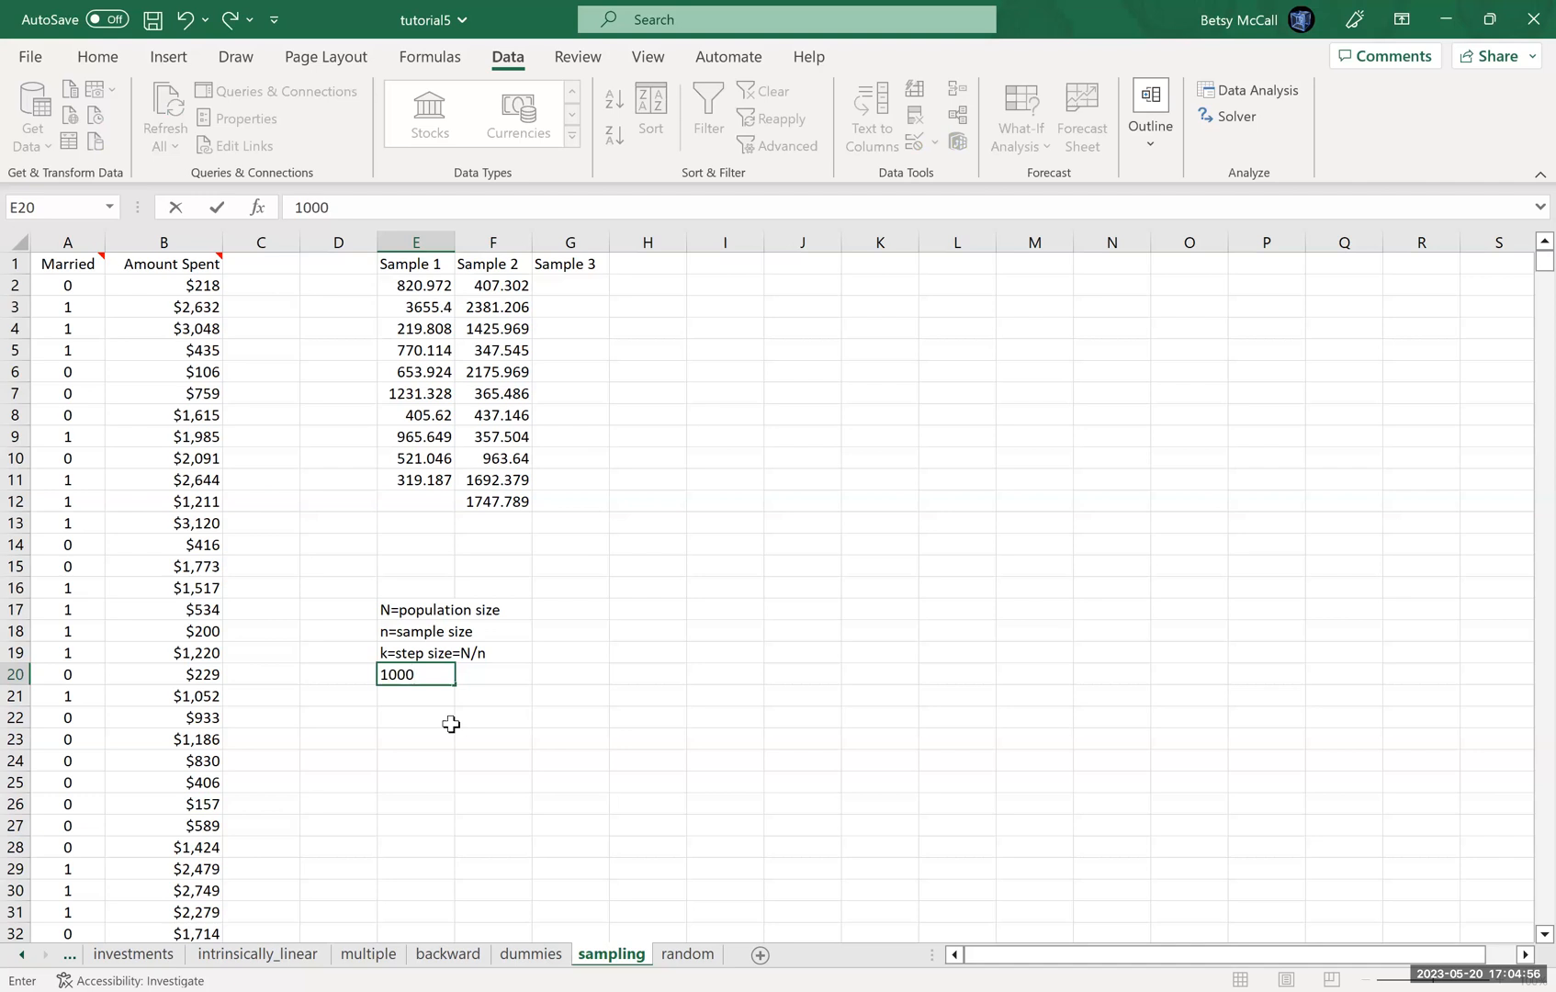
text(/)
text(10)
key(Return)
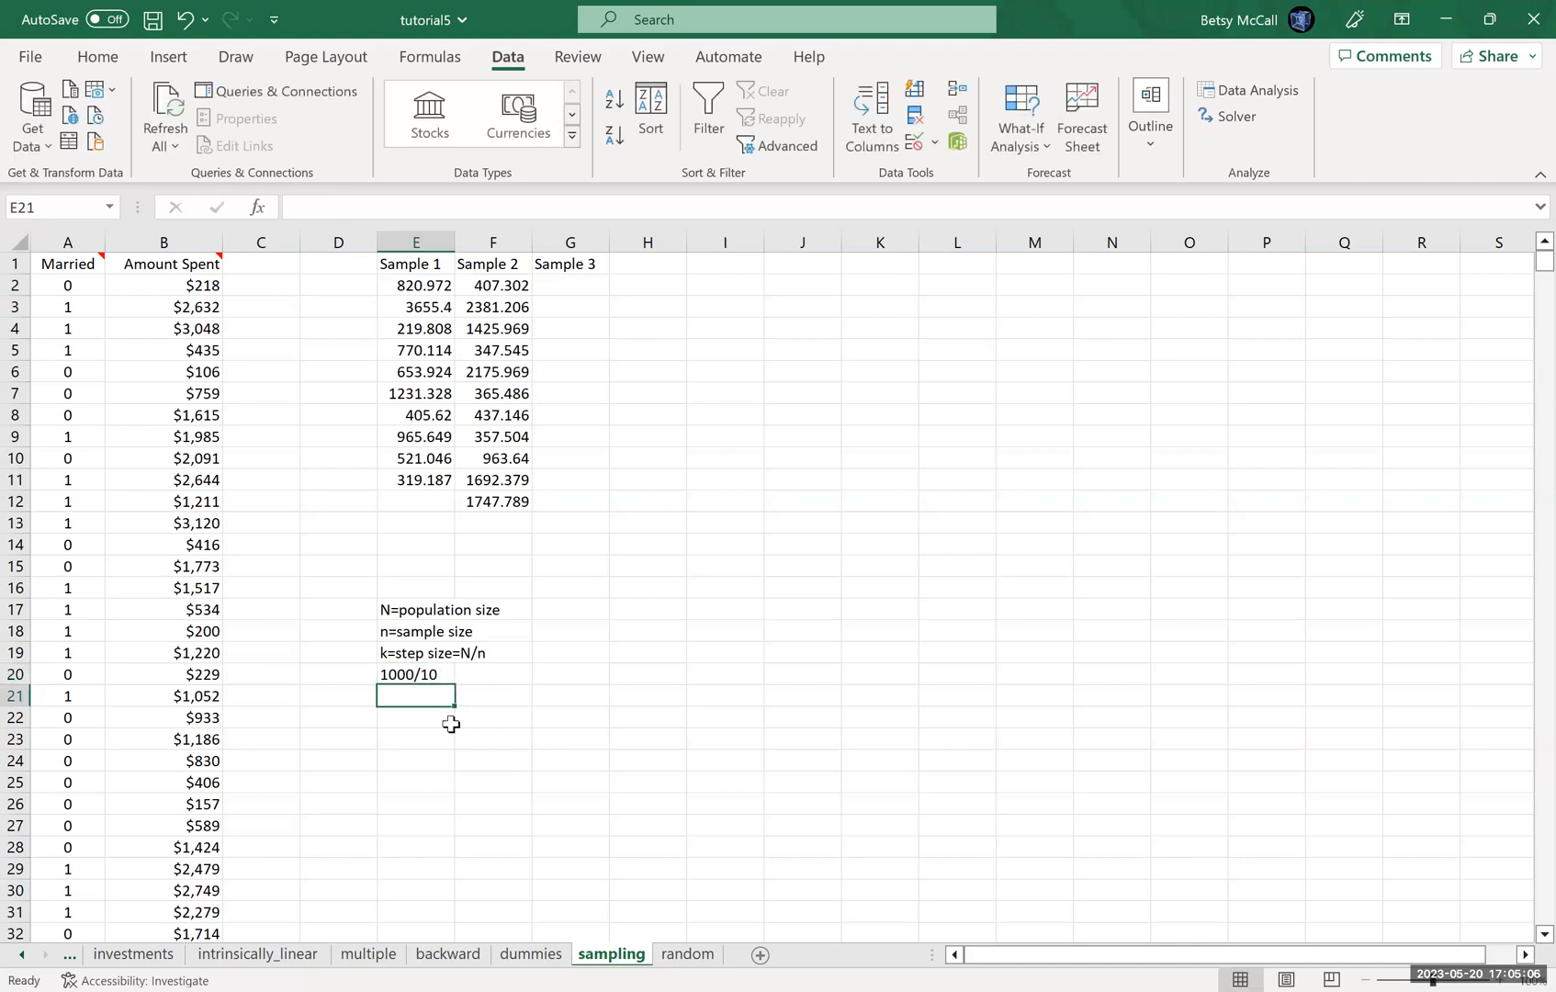
click(386, 676)
click(295, 212)
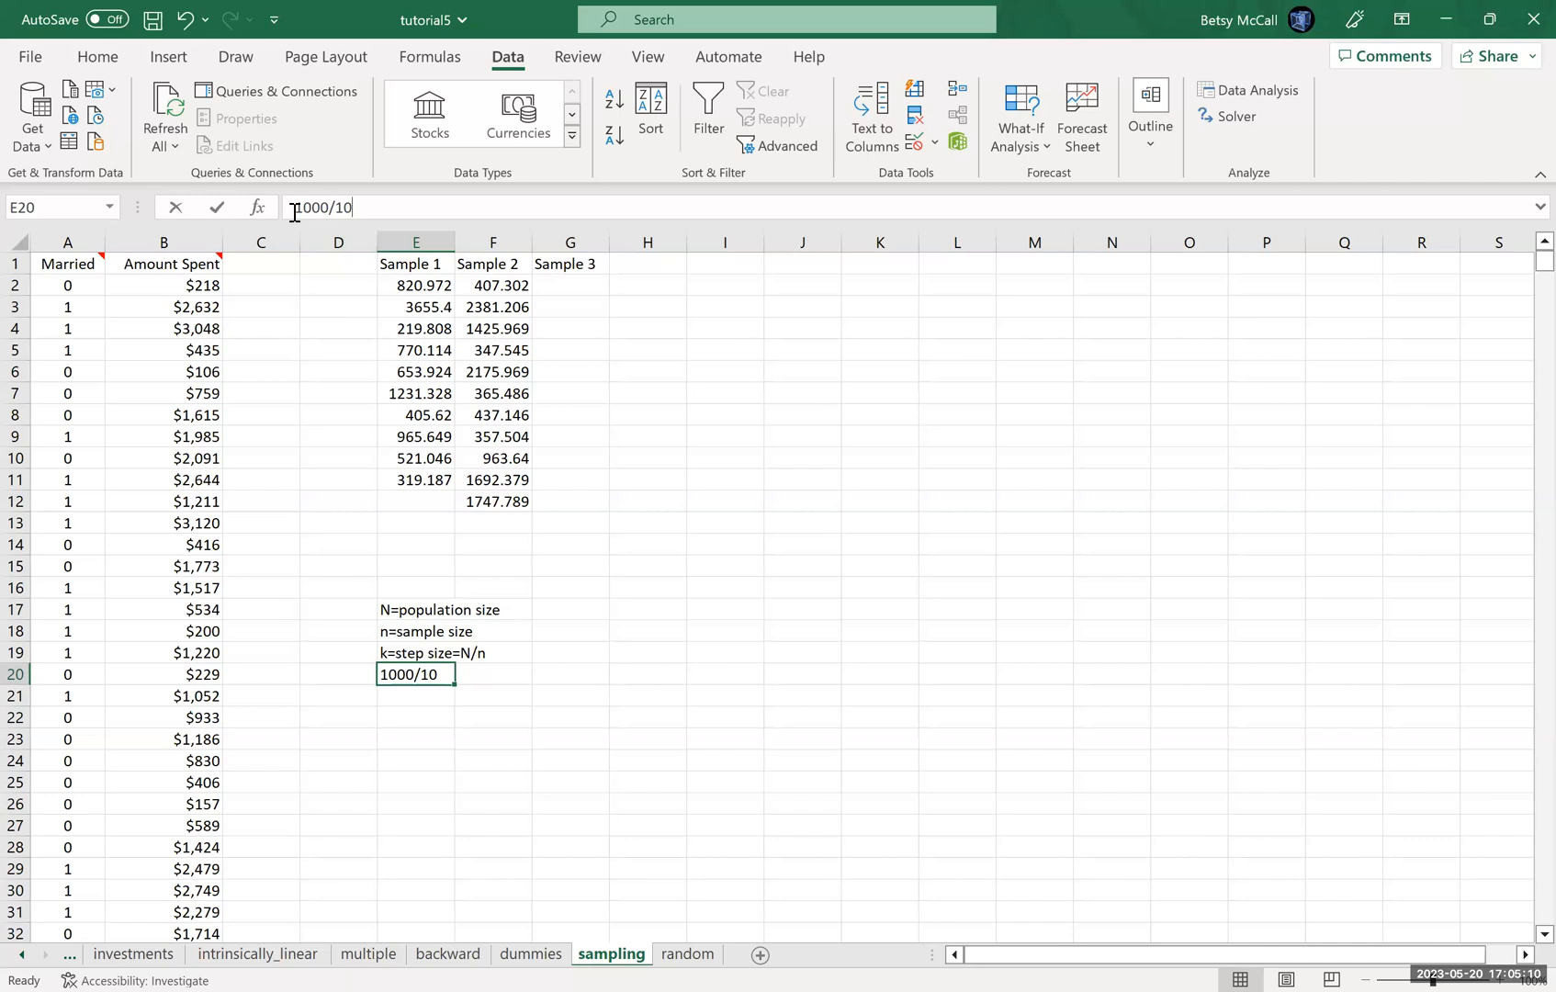
text(=)
key(Return)
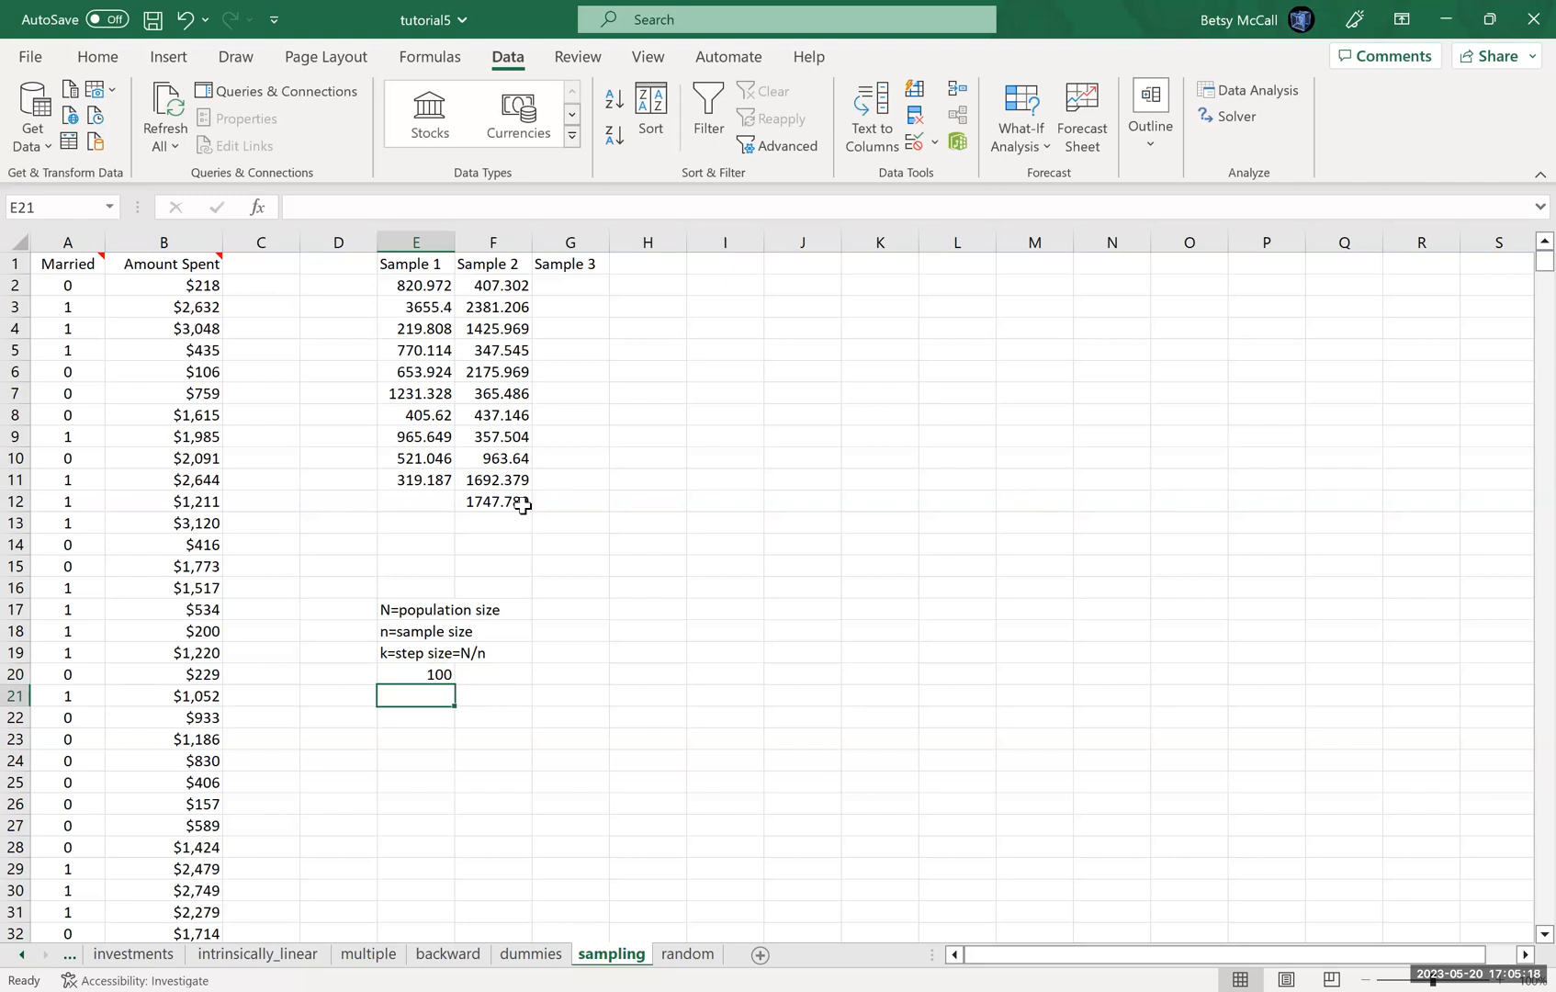
Draw a periodic sample from the labelled Amount Spent range with a period of 100, output starting at cell G2.
click(586, 287)
click(1267, 97)
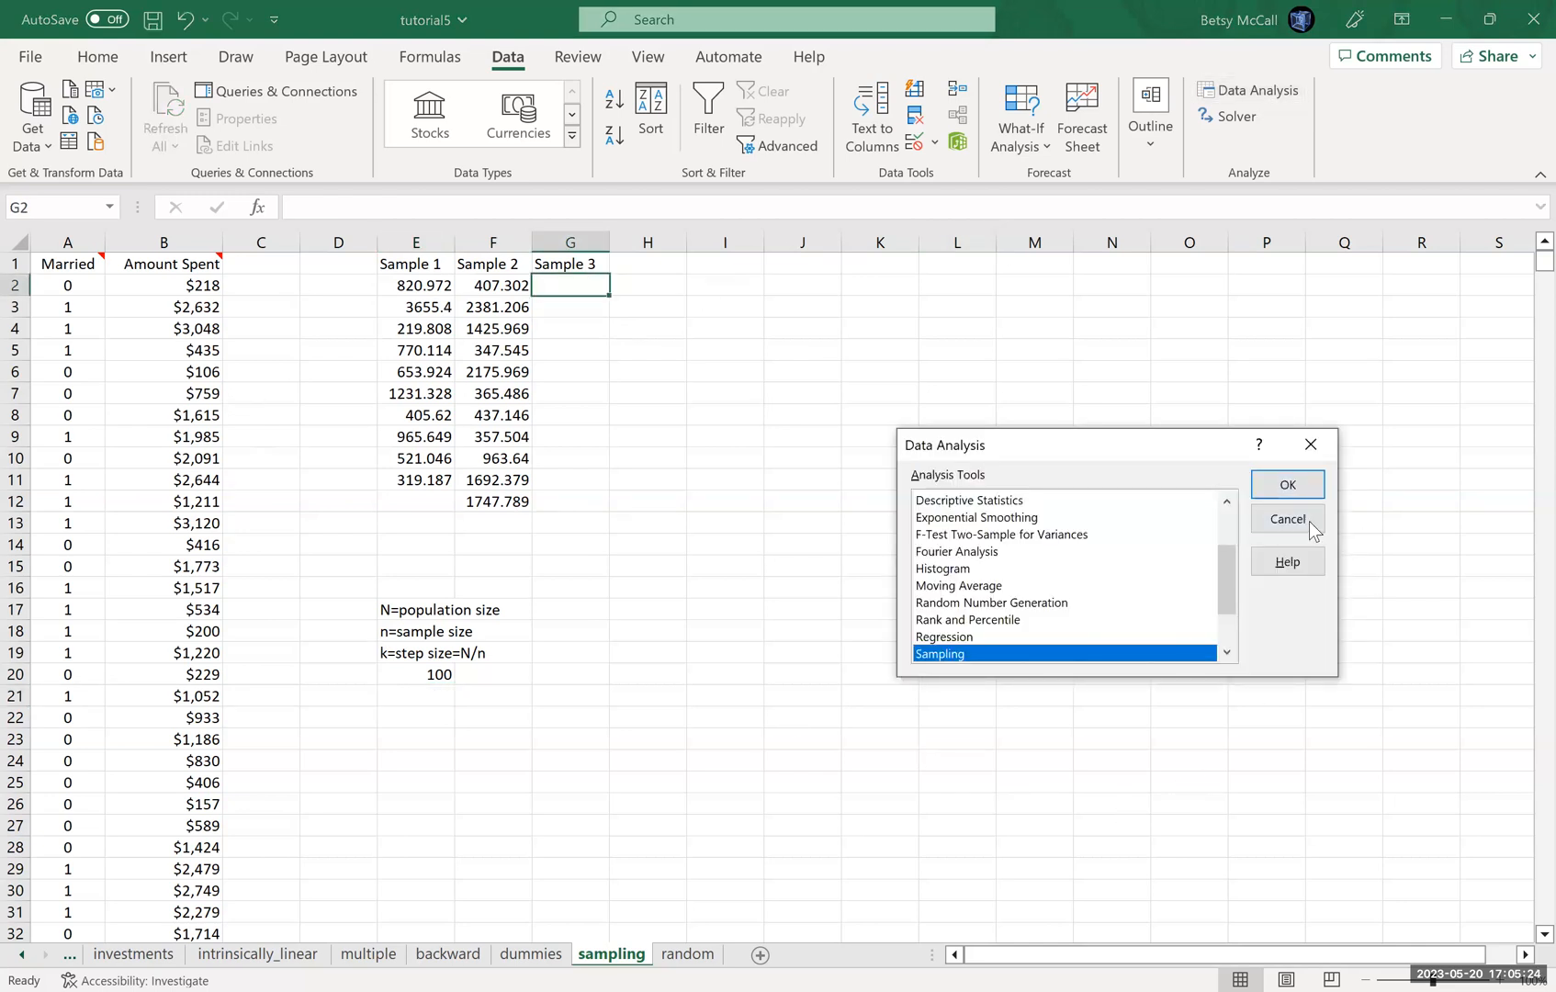
click(1297, 487)
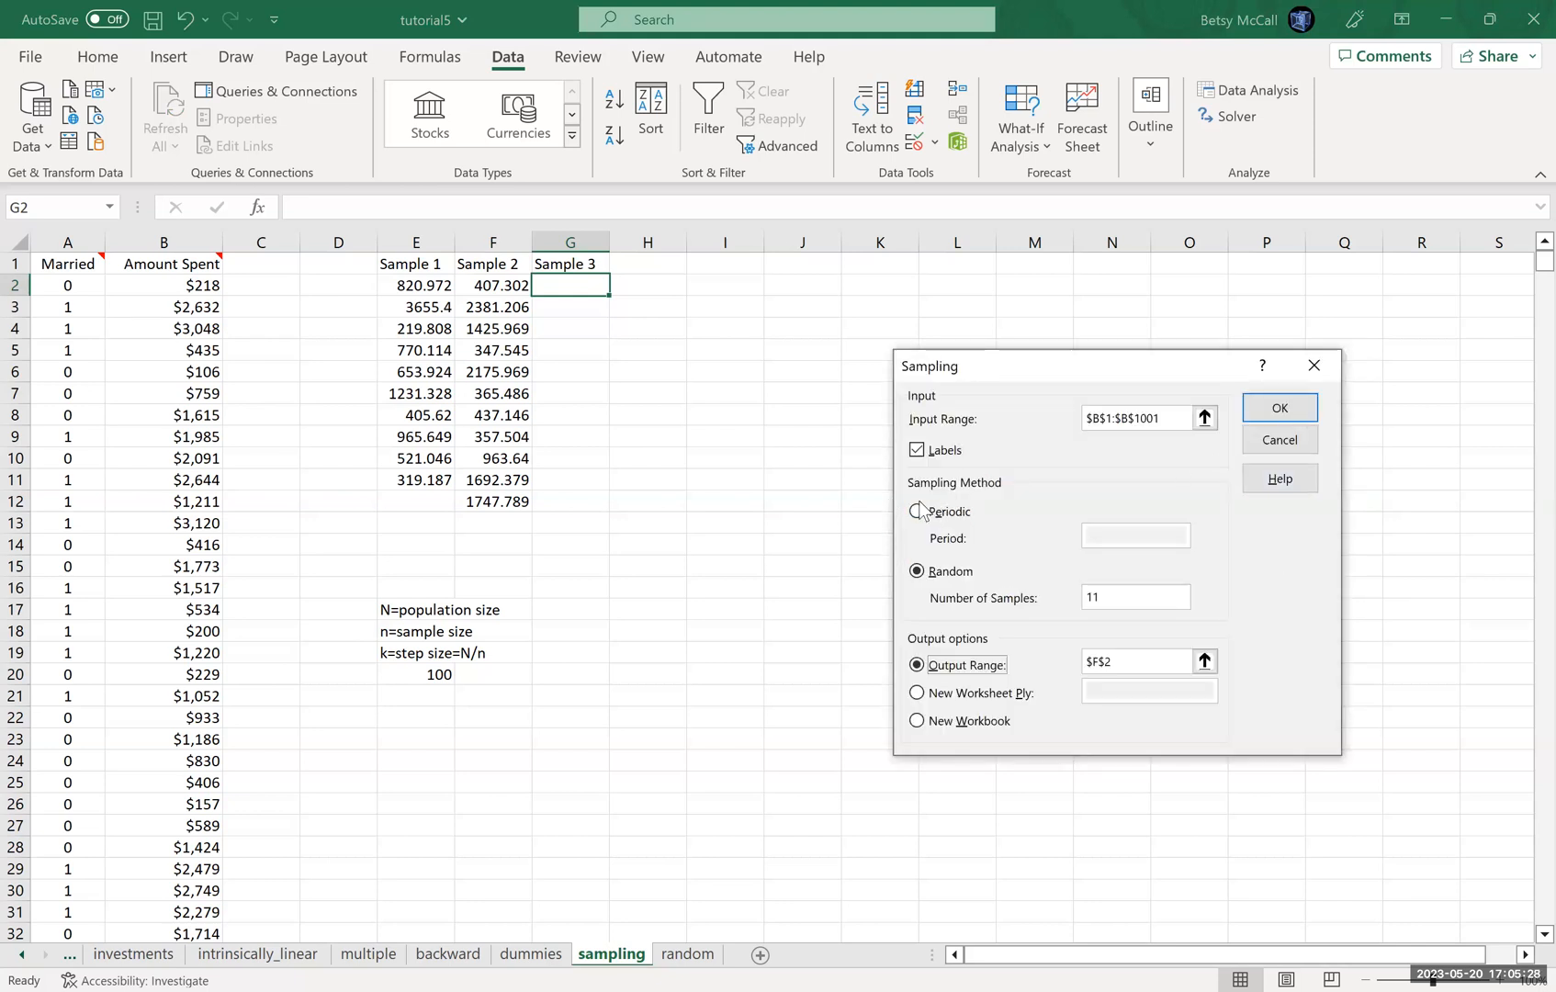
click(919, 512)
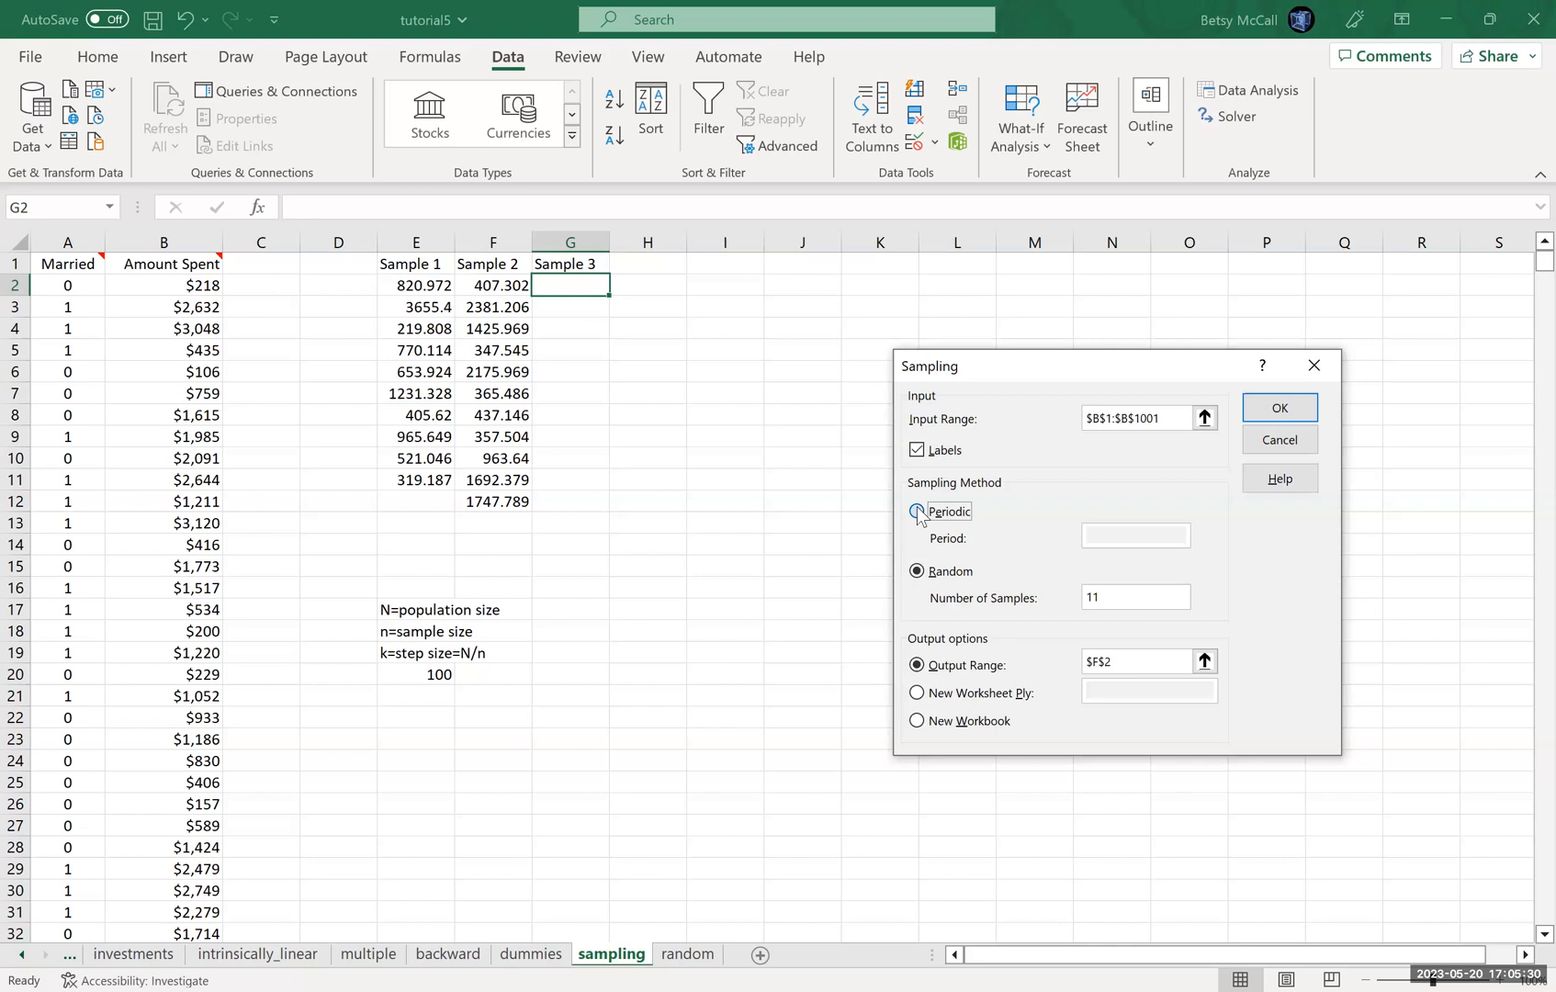
click(1113, 533)
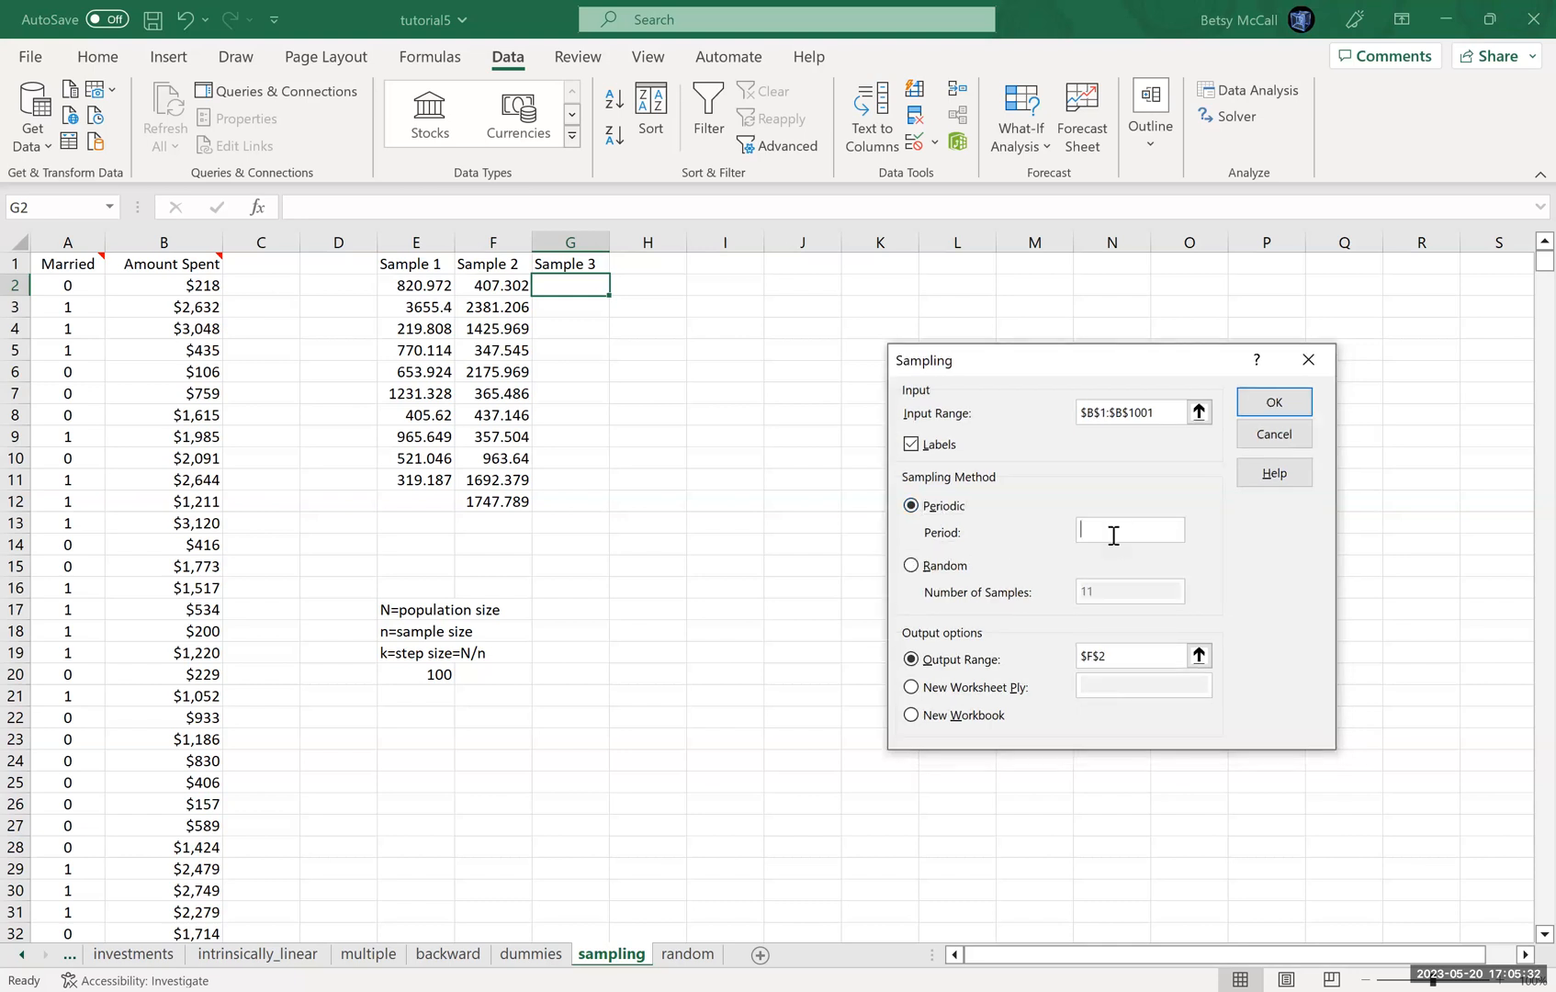
text(100)
click(562, 288)
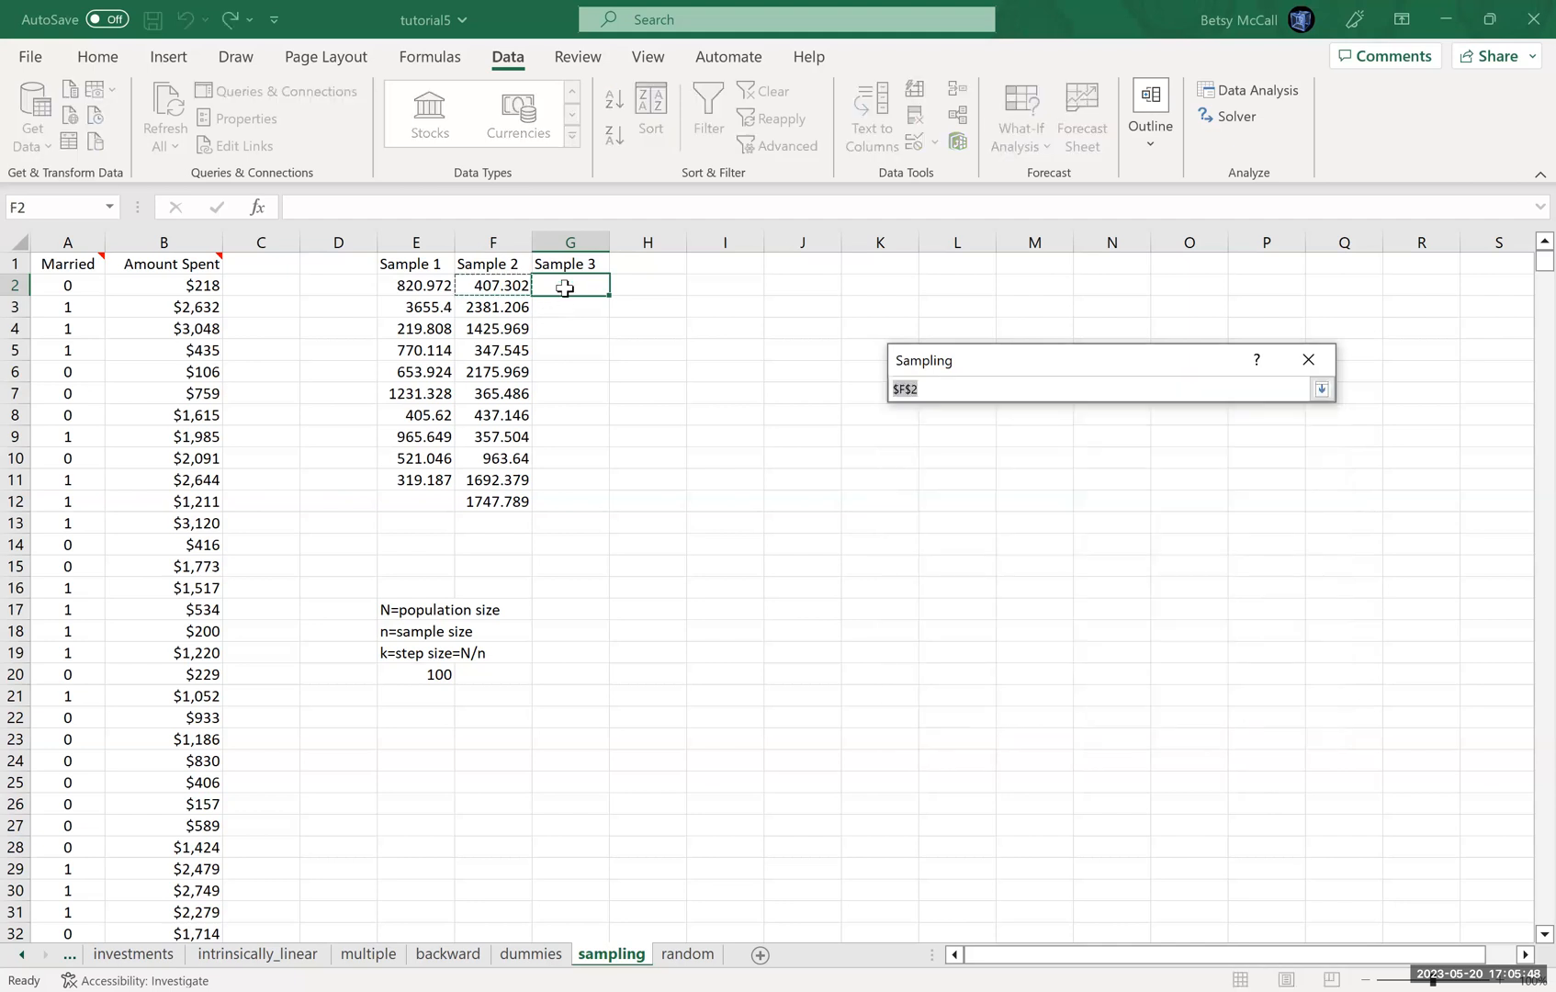
click(1320, 390)
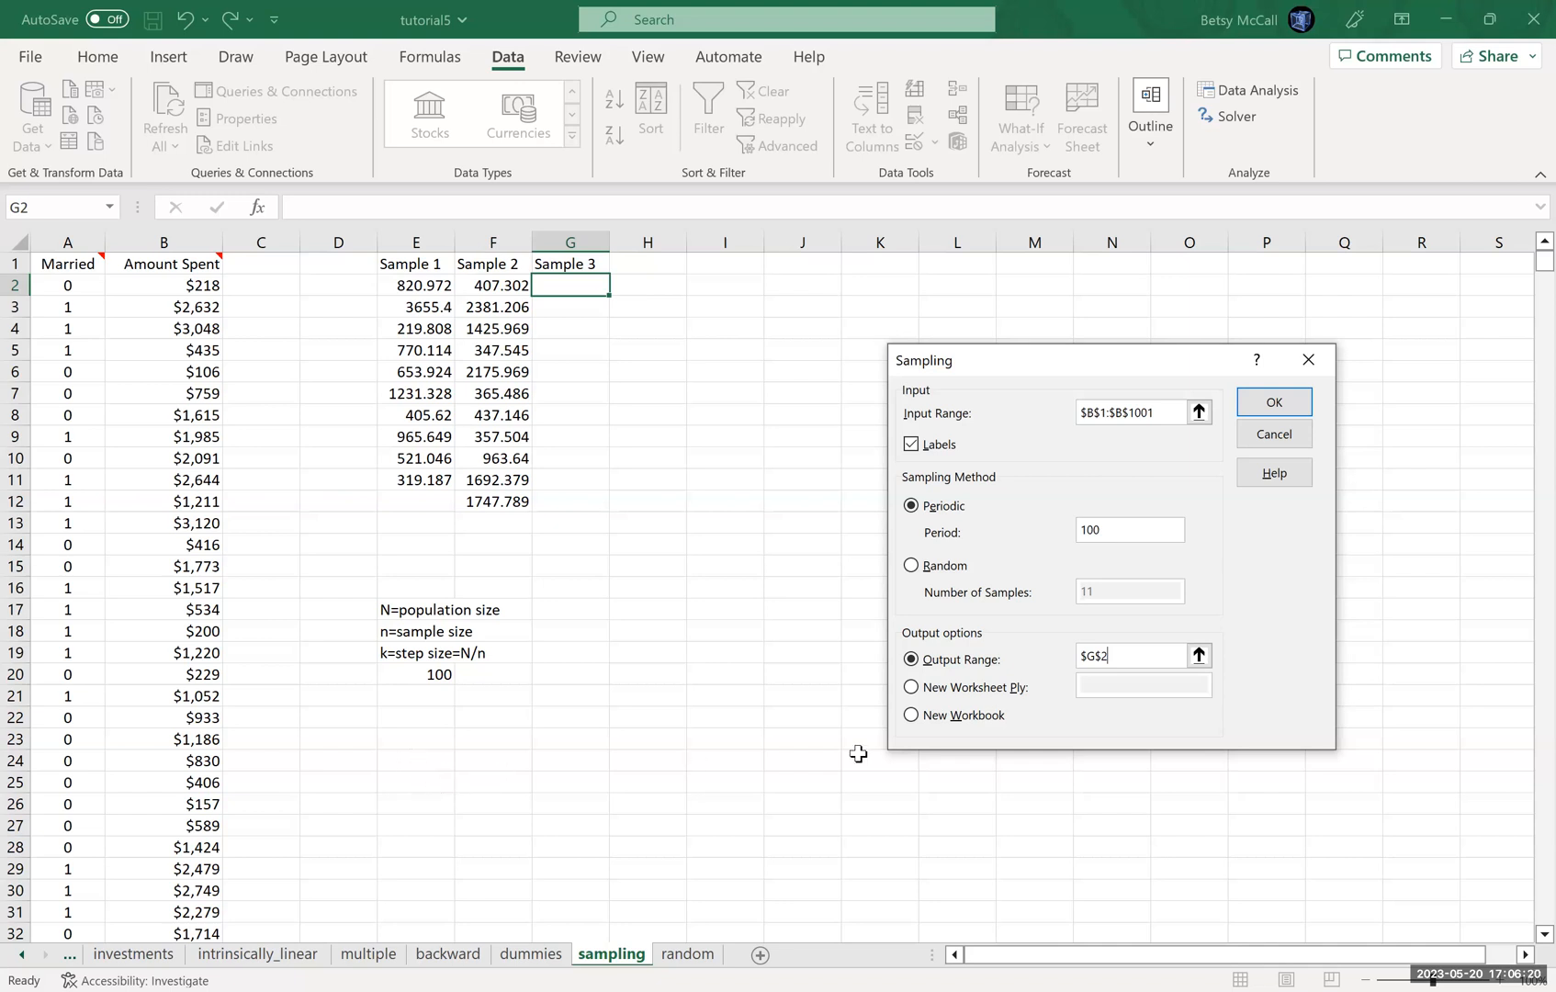
click(1269, 400)
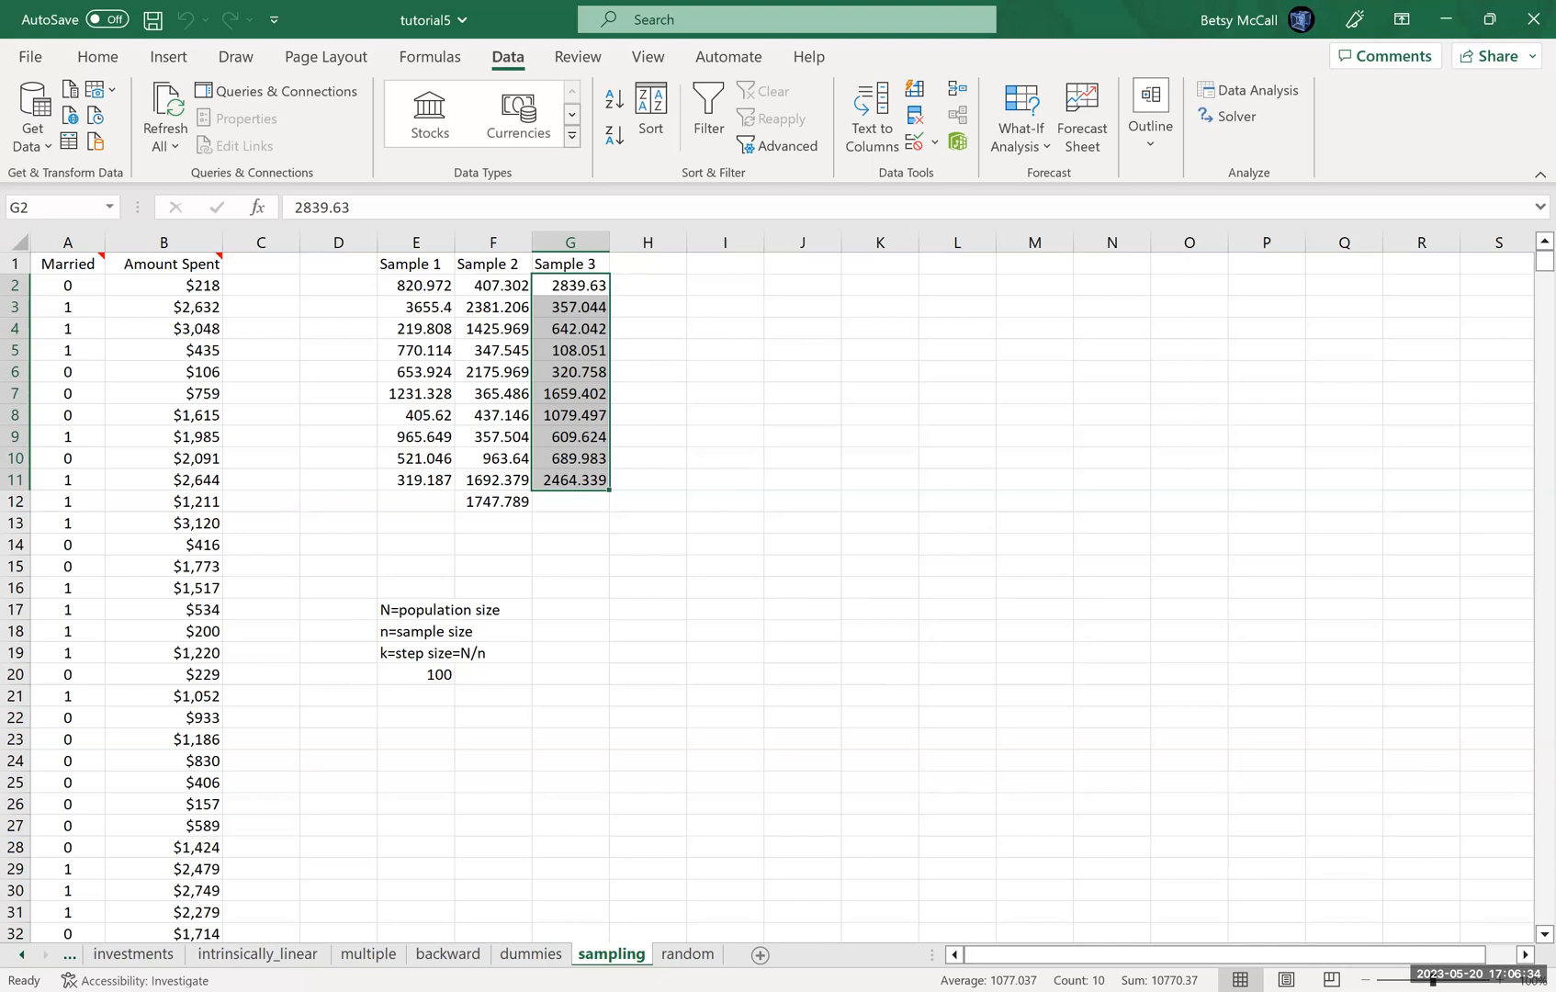
Examine the Amount Spent data down to row 101 and compare it with the first Sample 3 value in cell G2.
scroll(1522, 943, down, 2)
scroll(1522, 943, down, 4)
scroll(1522, 943, down, 3)
scroll(1522, 944, down, 3)
scroll(1522, 943, down, 3)
scroll(1522, 943, down, 3)
scroll(1522, 943, down, 3)
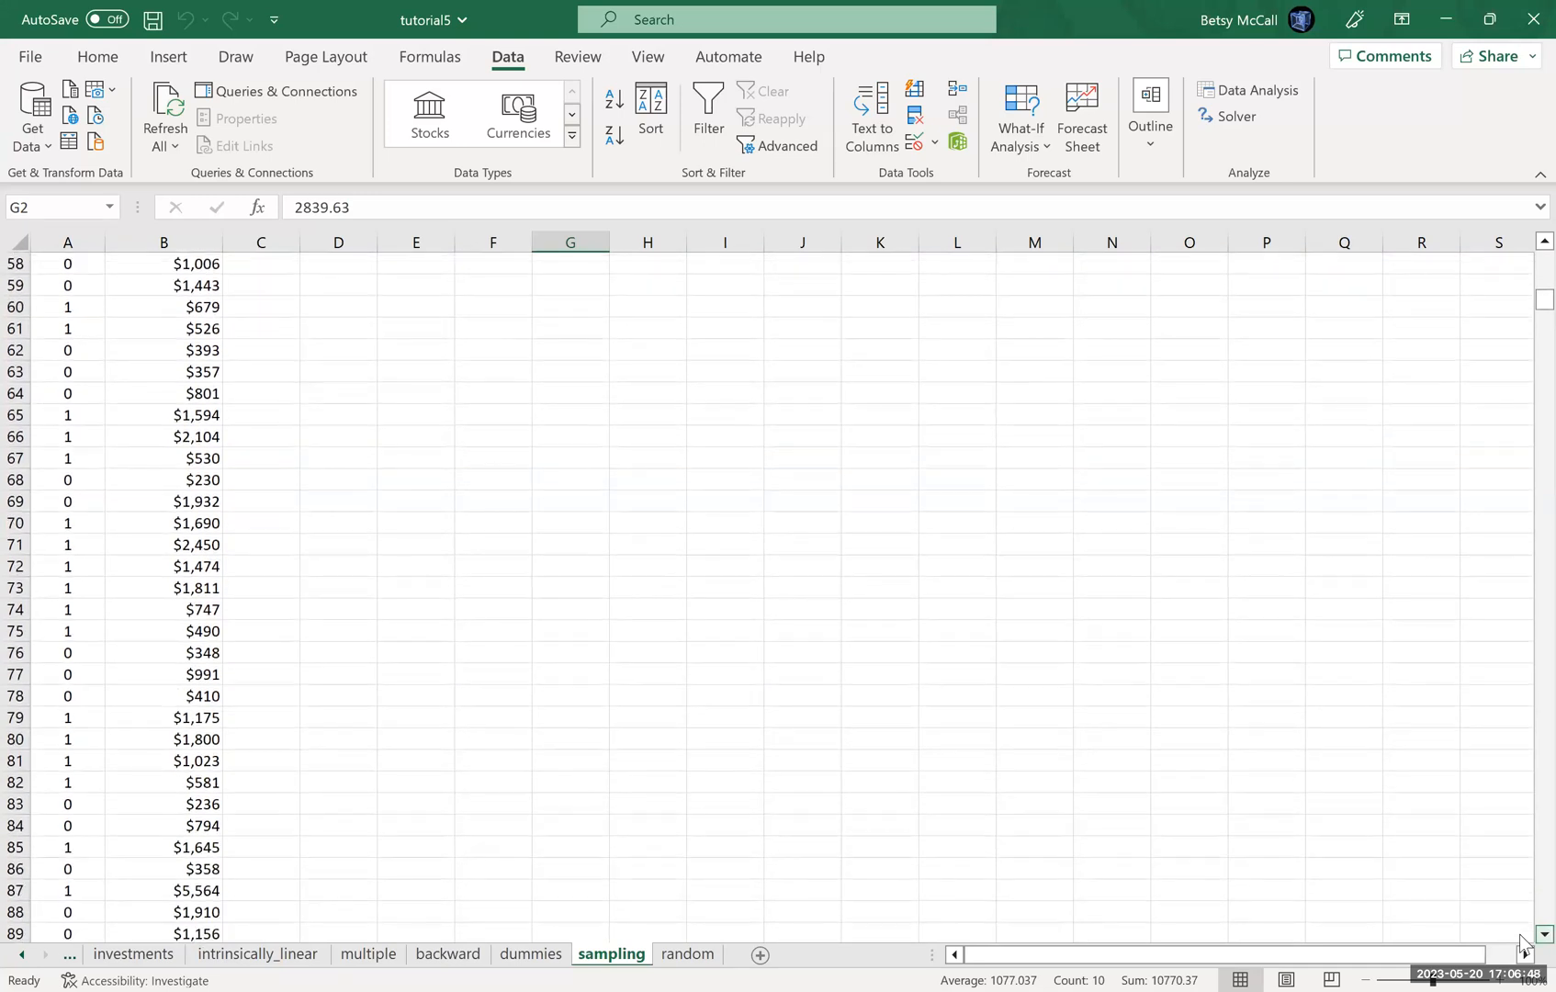
scroll(1522, 944, down, 3)
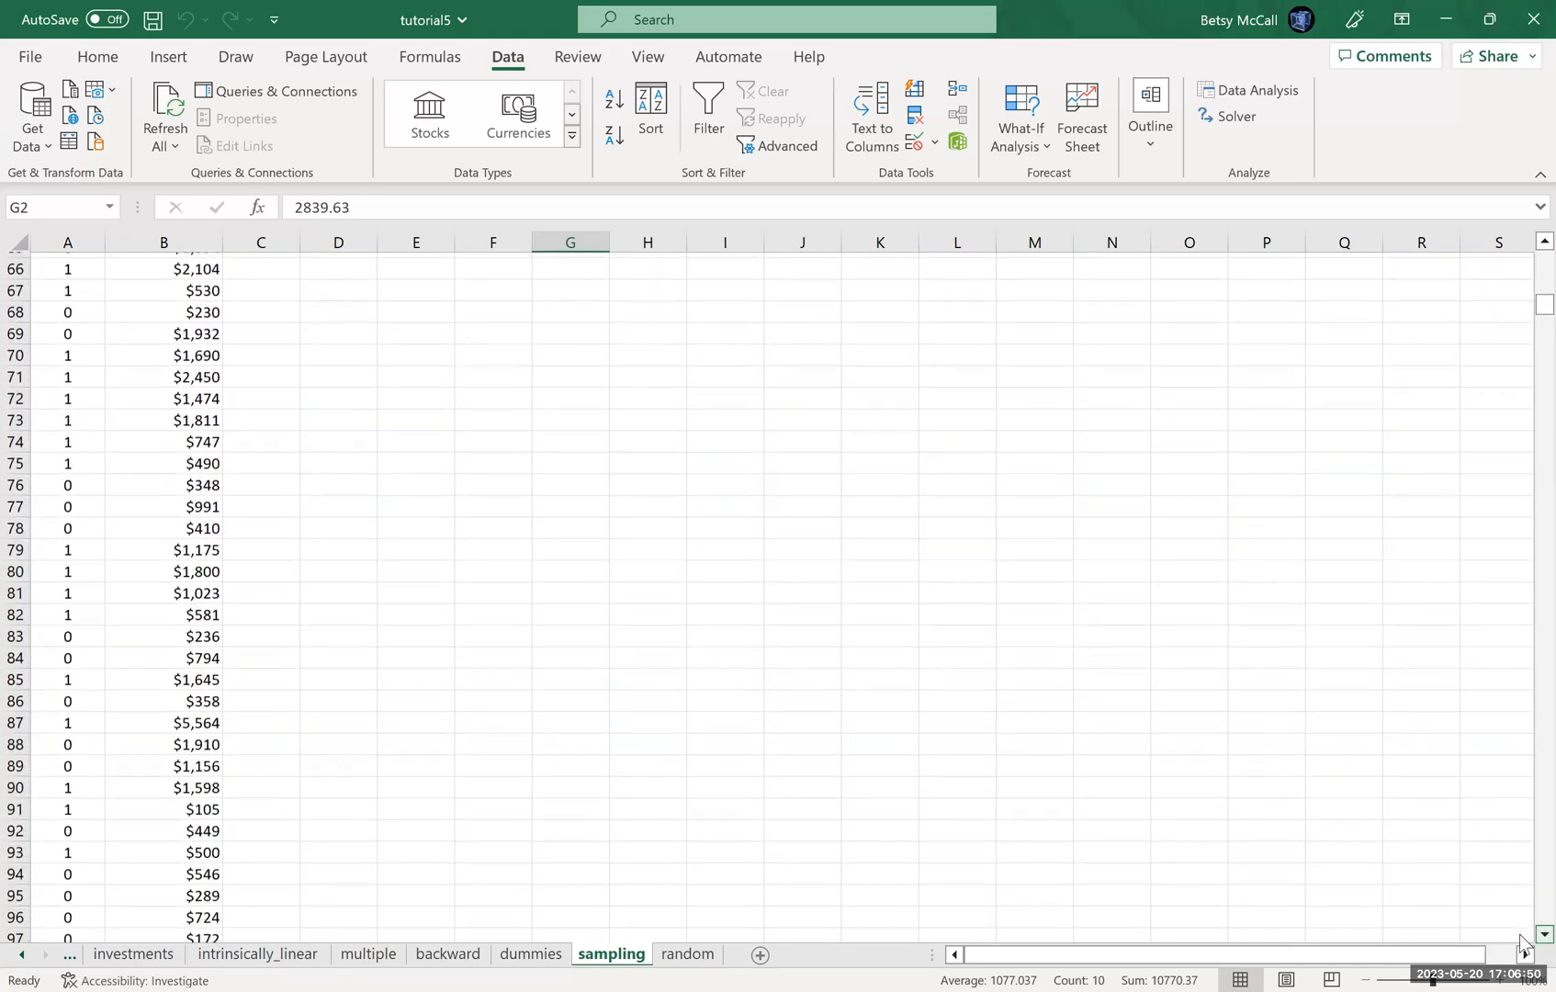
scroll(1522, 938, down, 2)
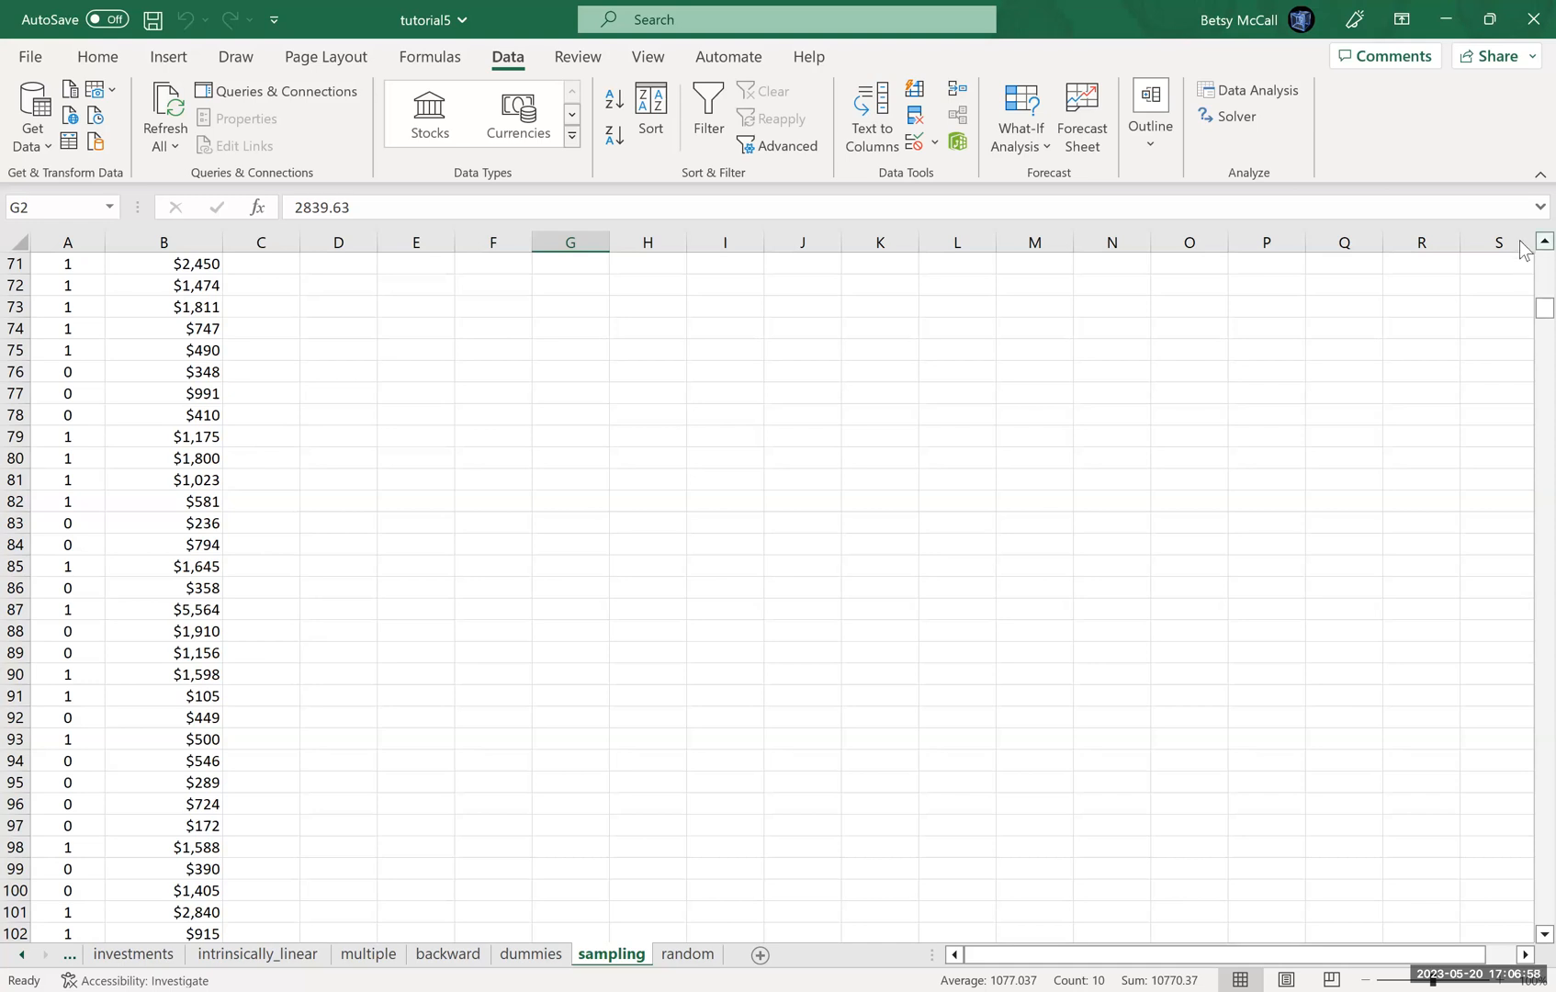
scroll(1522, 249, up, 2)
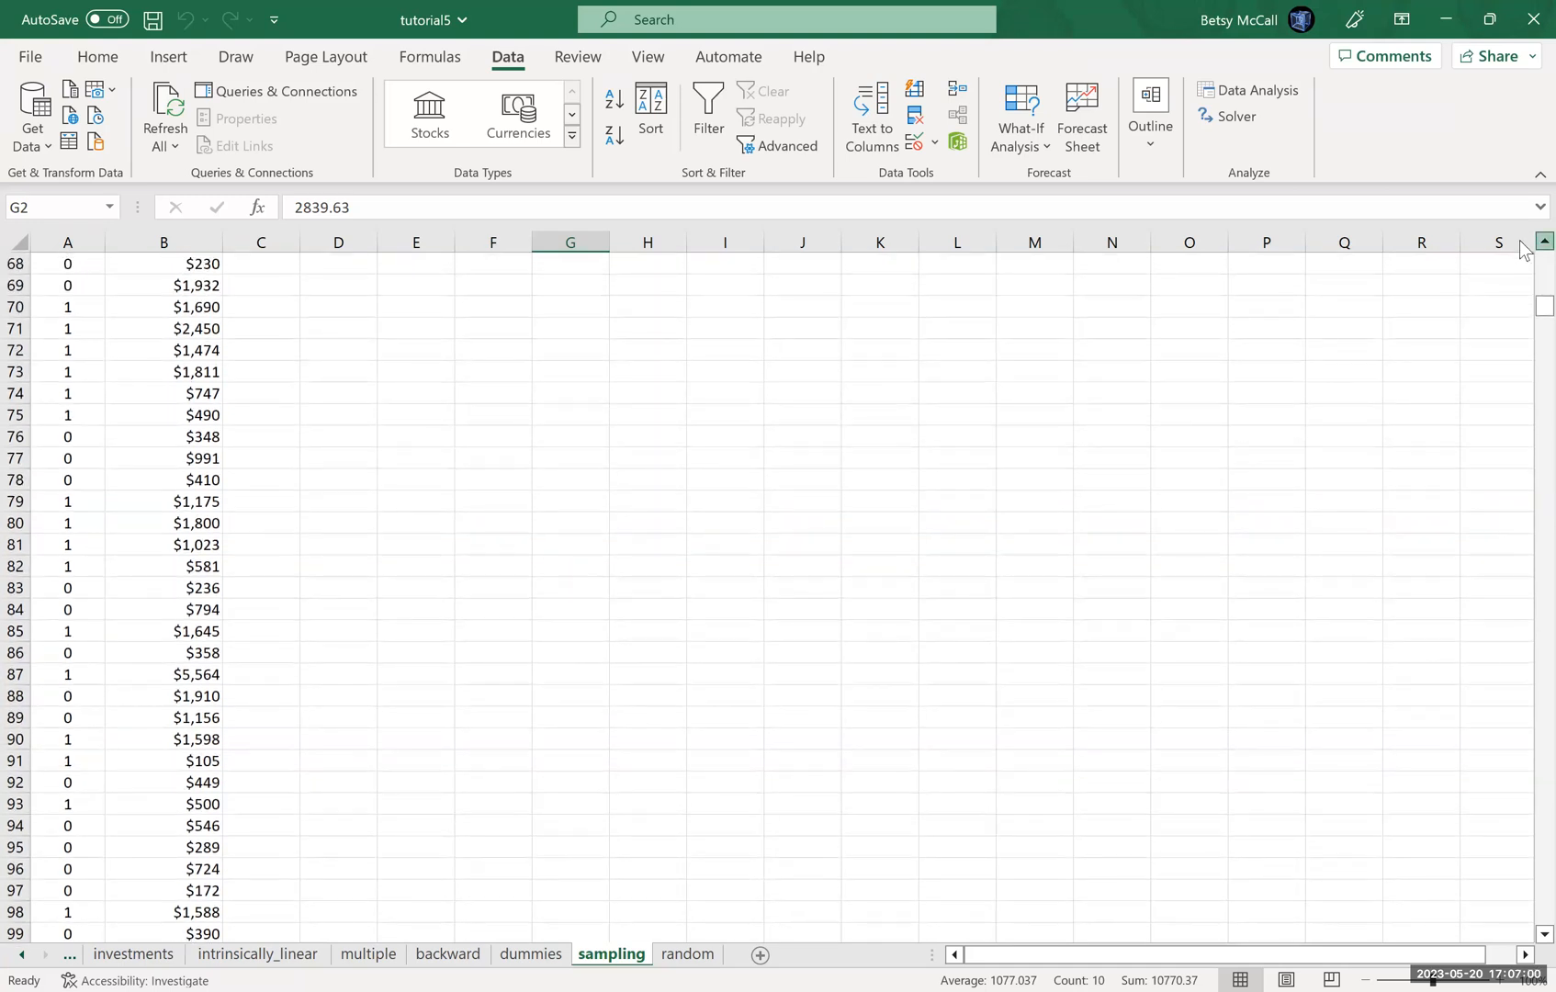
scroll(1522, 250, up, 3)
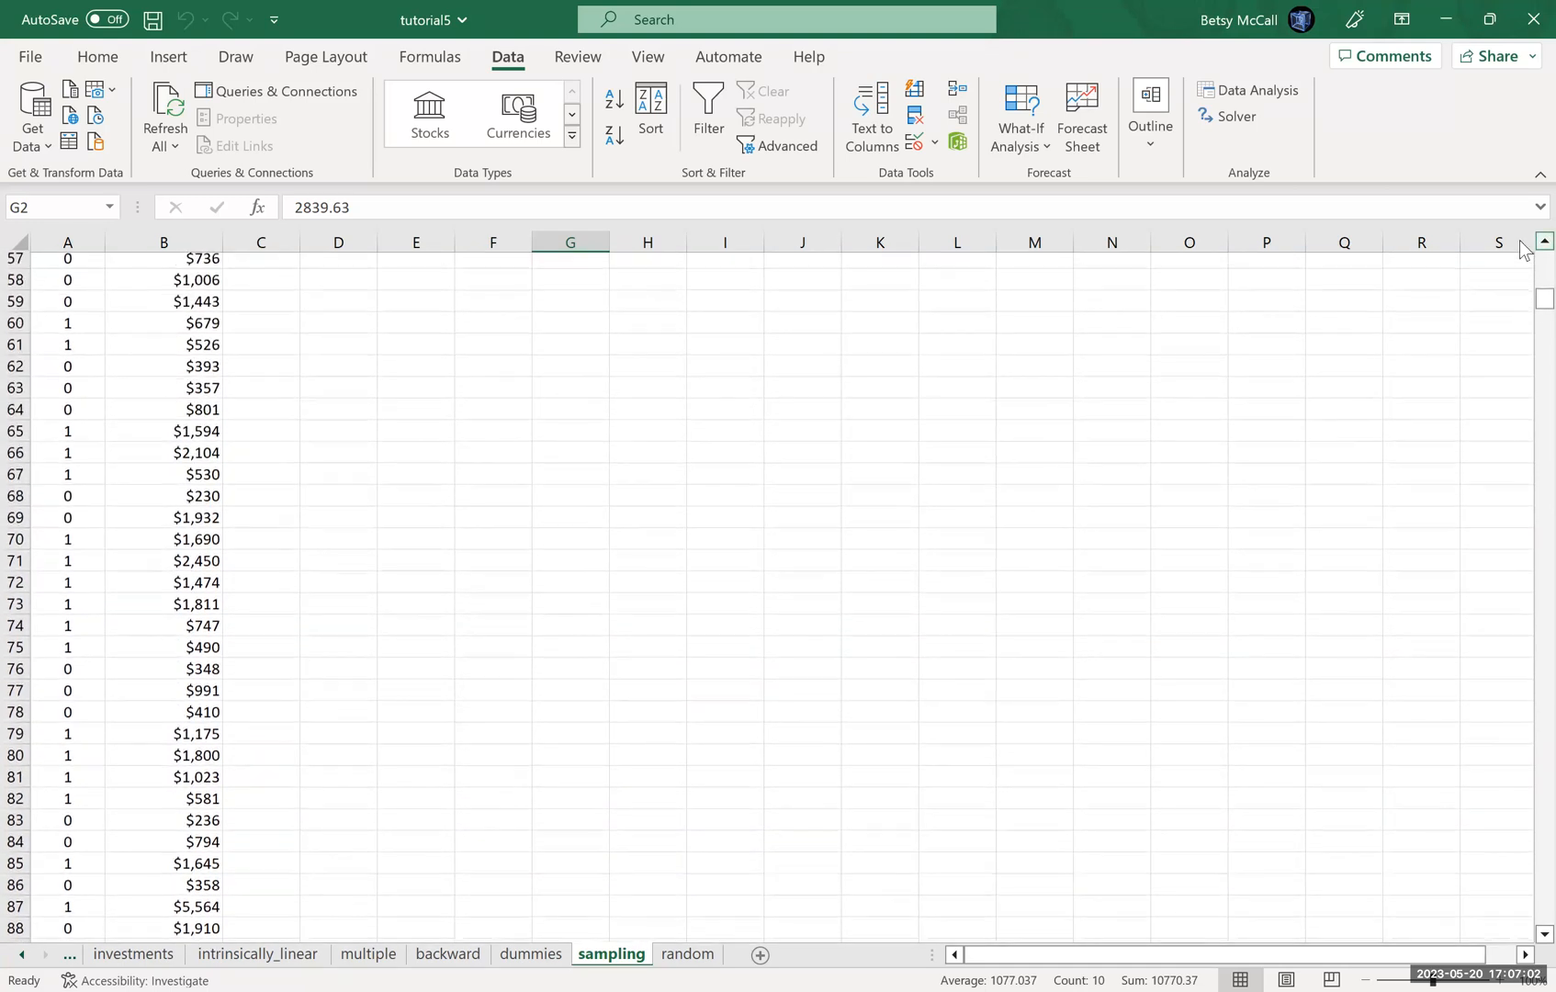
scroll(1522, 249, up, 3)
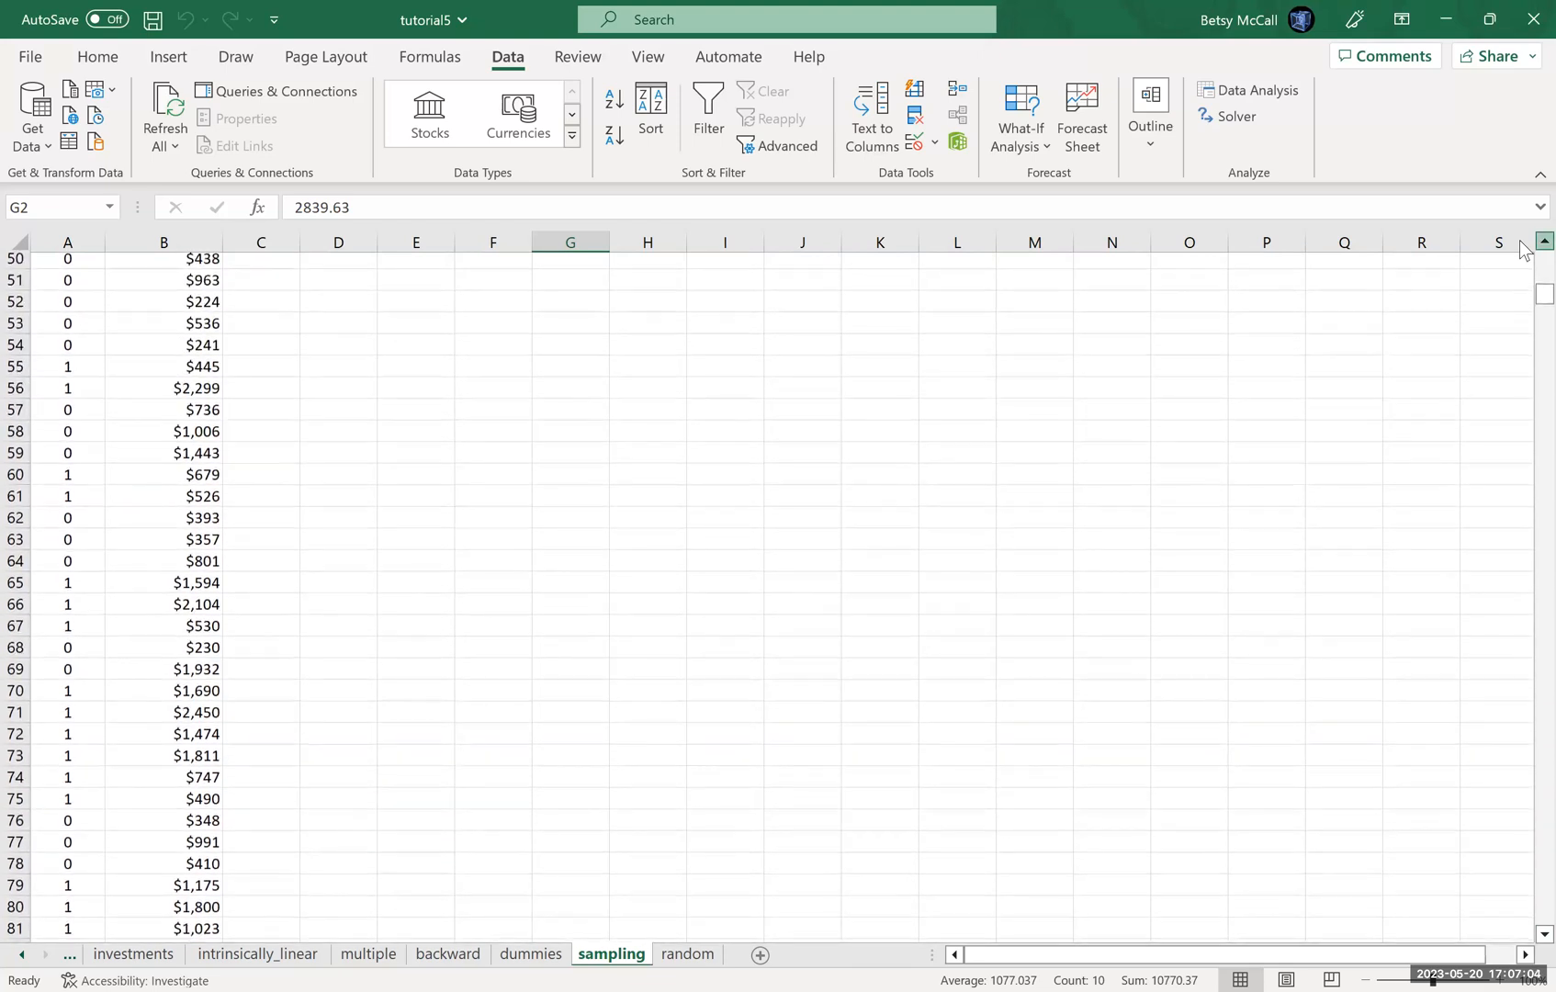
scroll(1522, 249, up, 3)
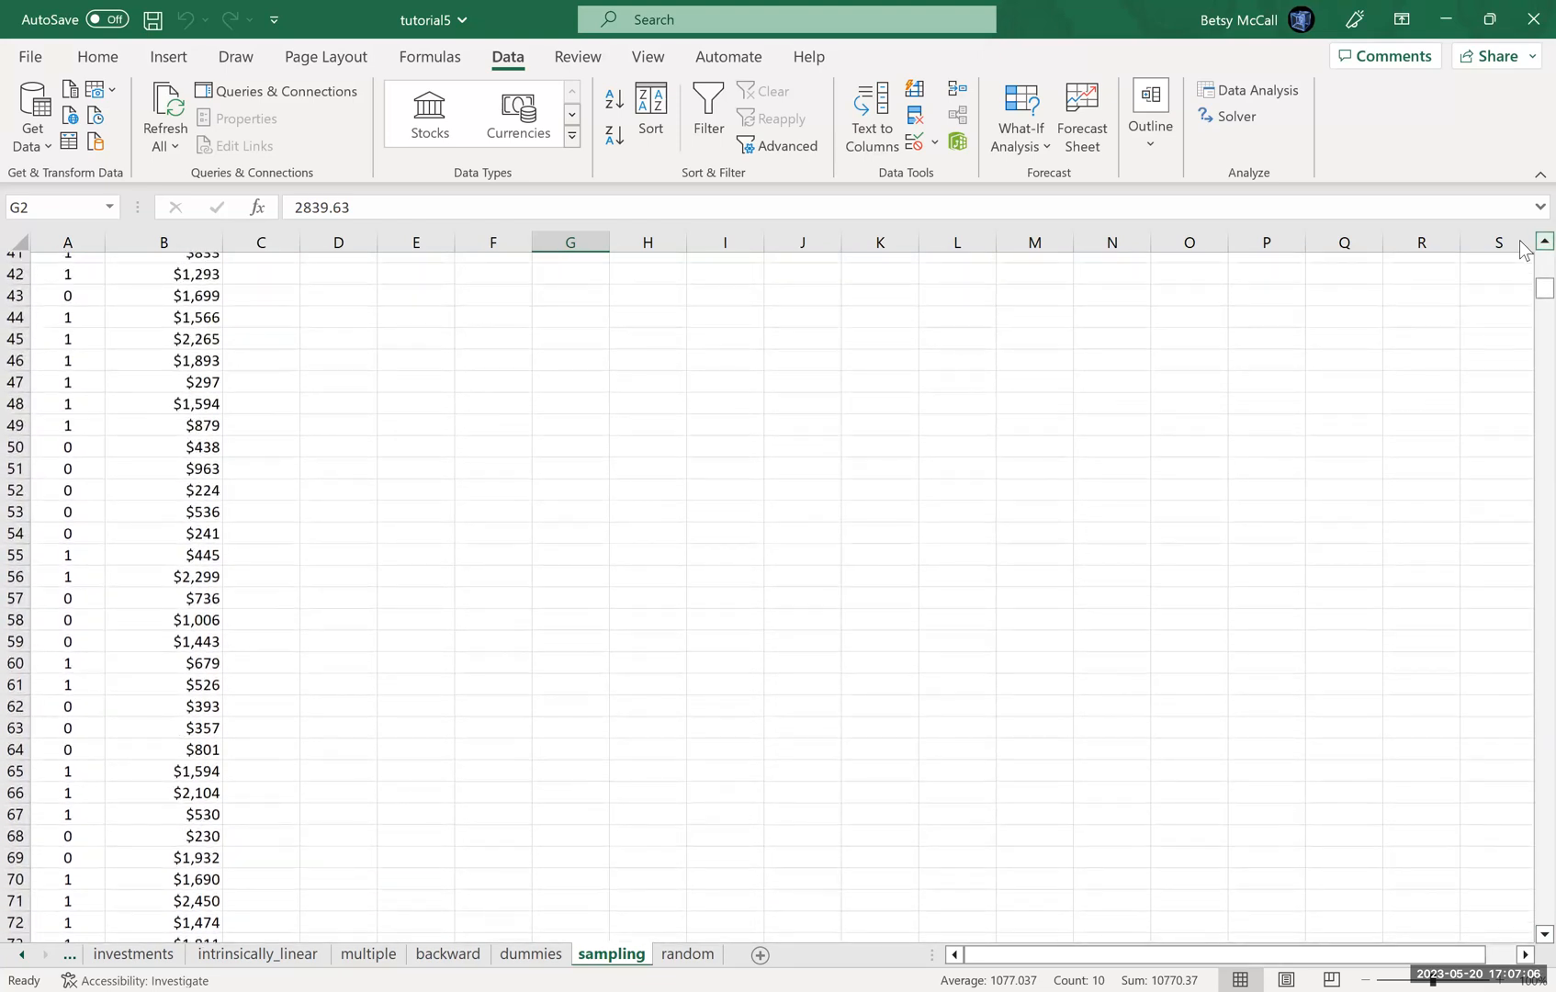
scroll(1522, 250, up, 3)
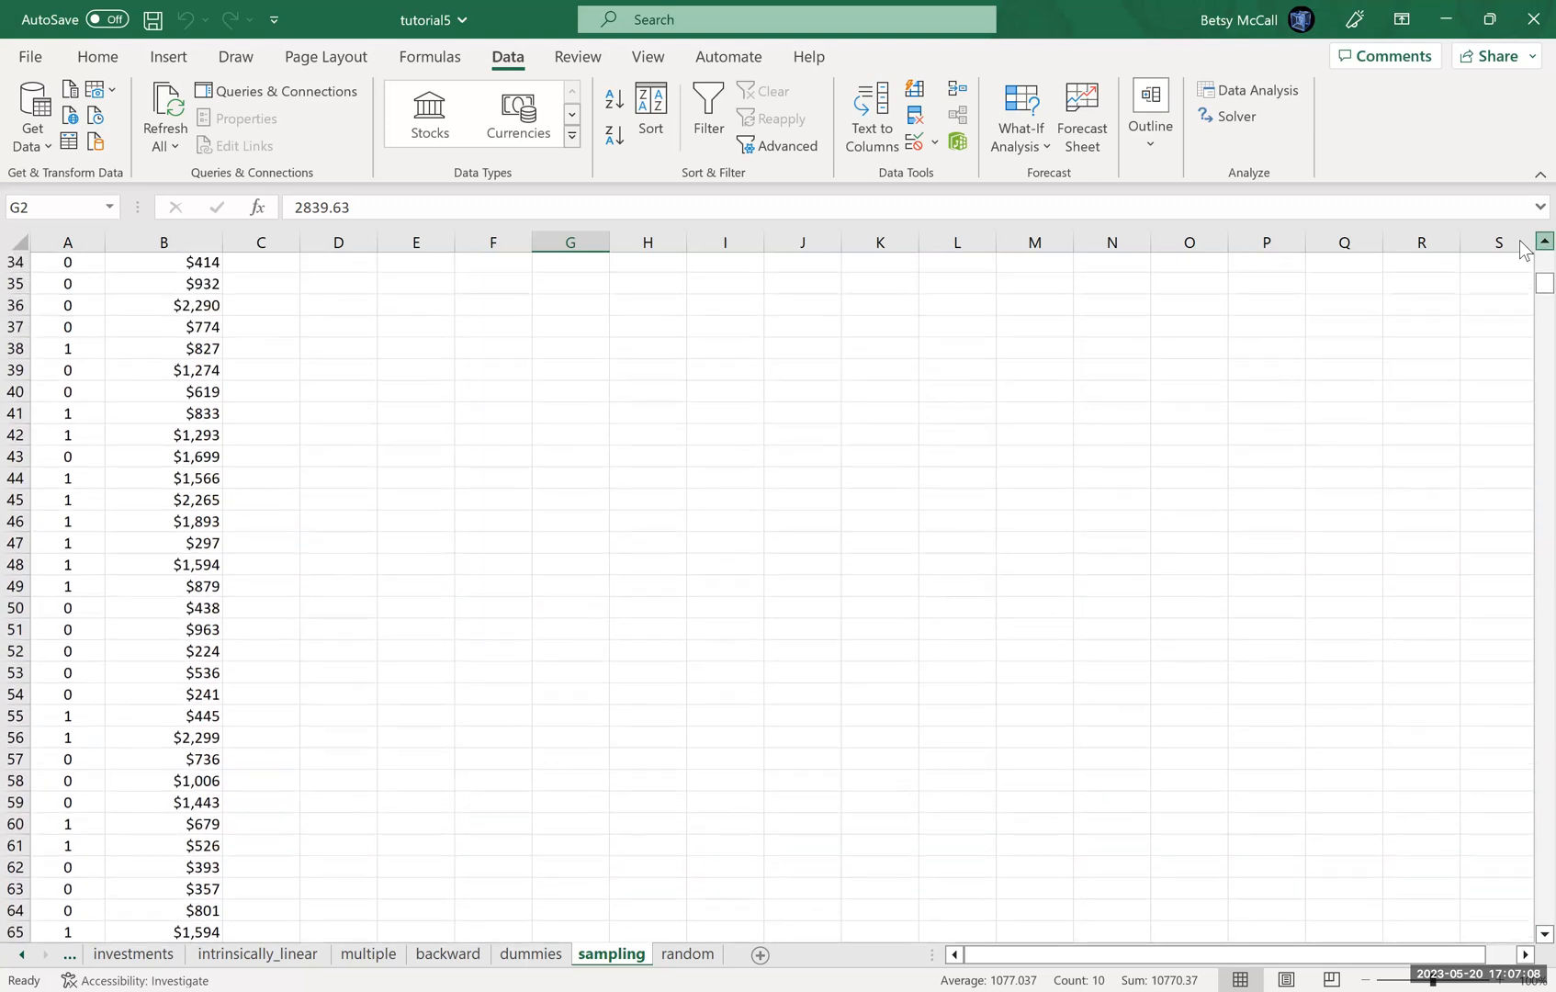
scroll(1522, 250, up, 2)
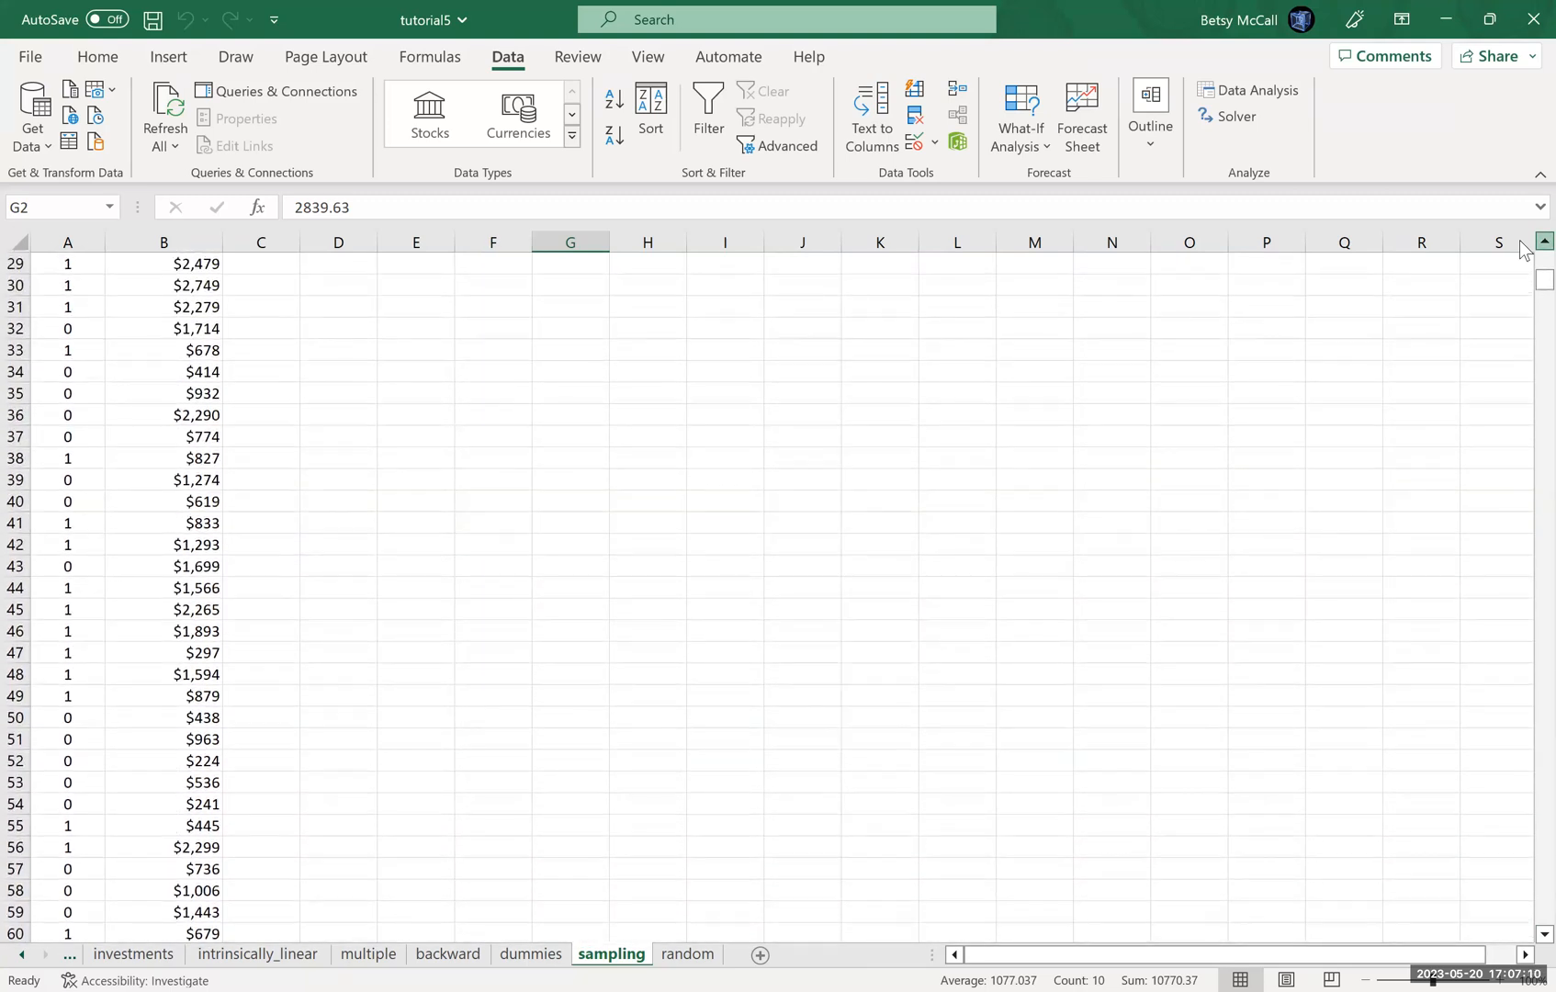
scroll(1522, 250, up, 2)
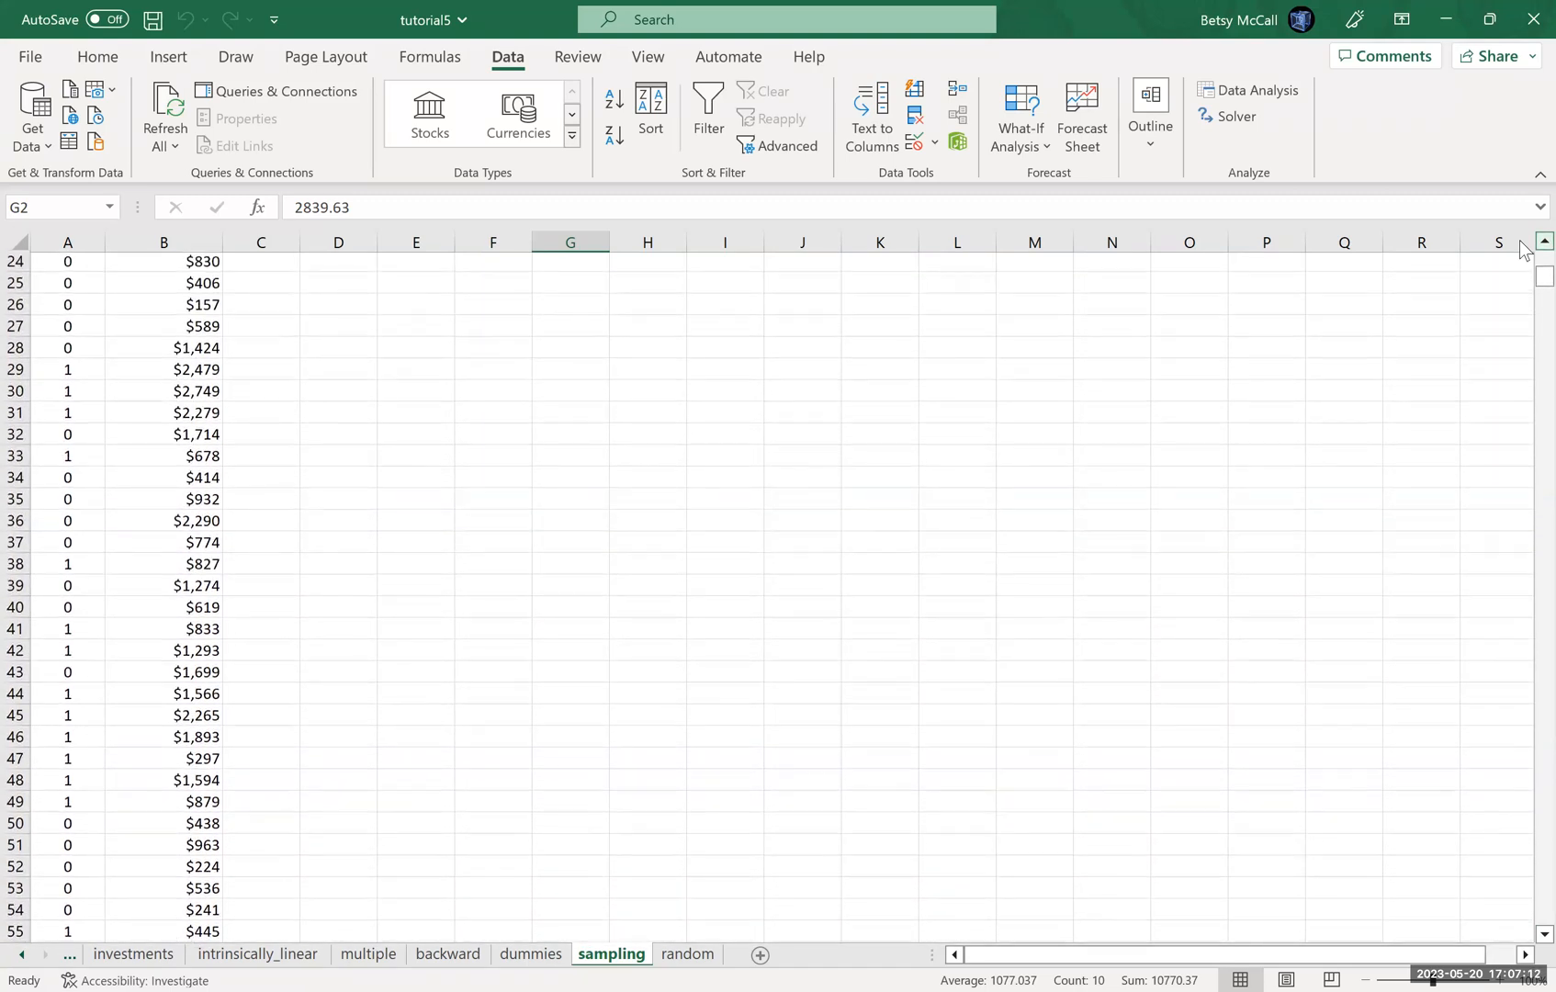
scroll(1522, 250, up, 3)
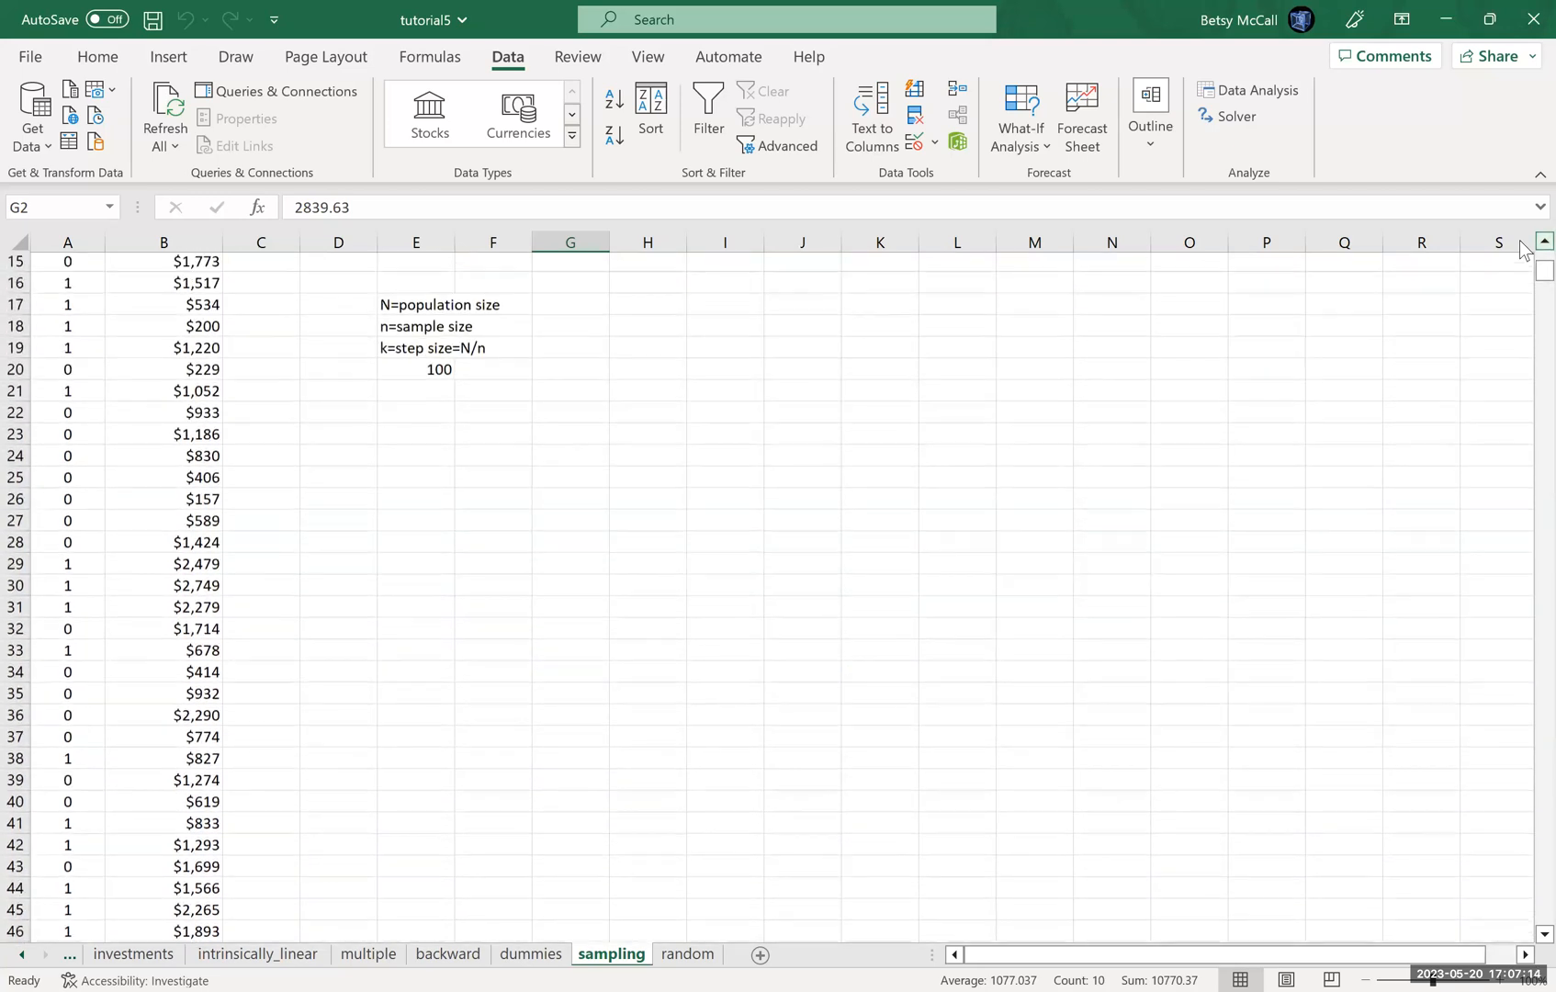
scroll(1522, 250, up, 2)
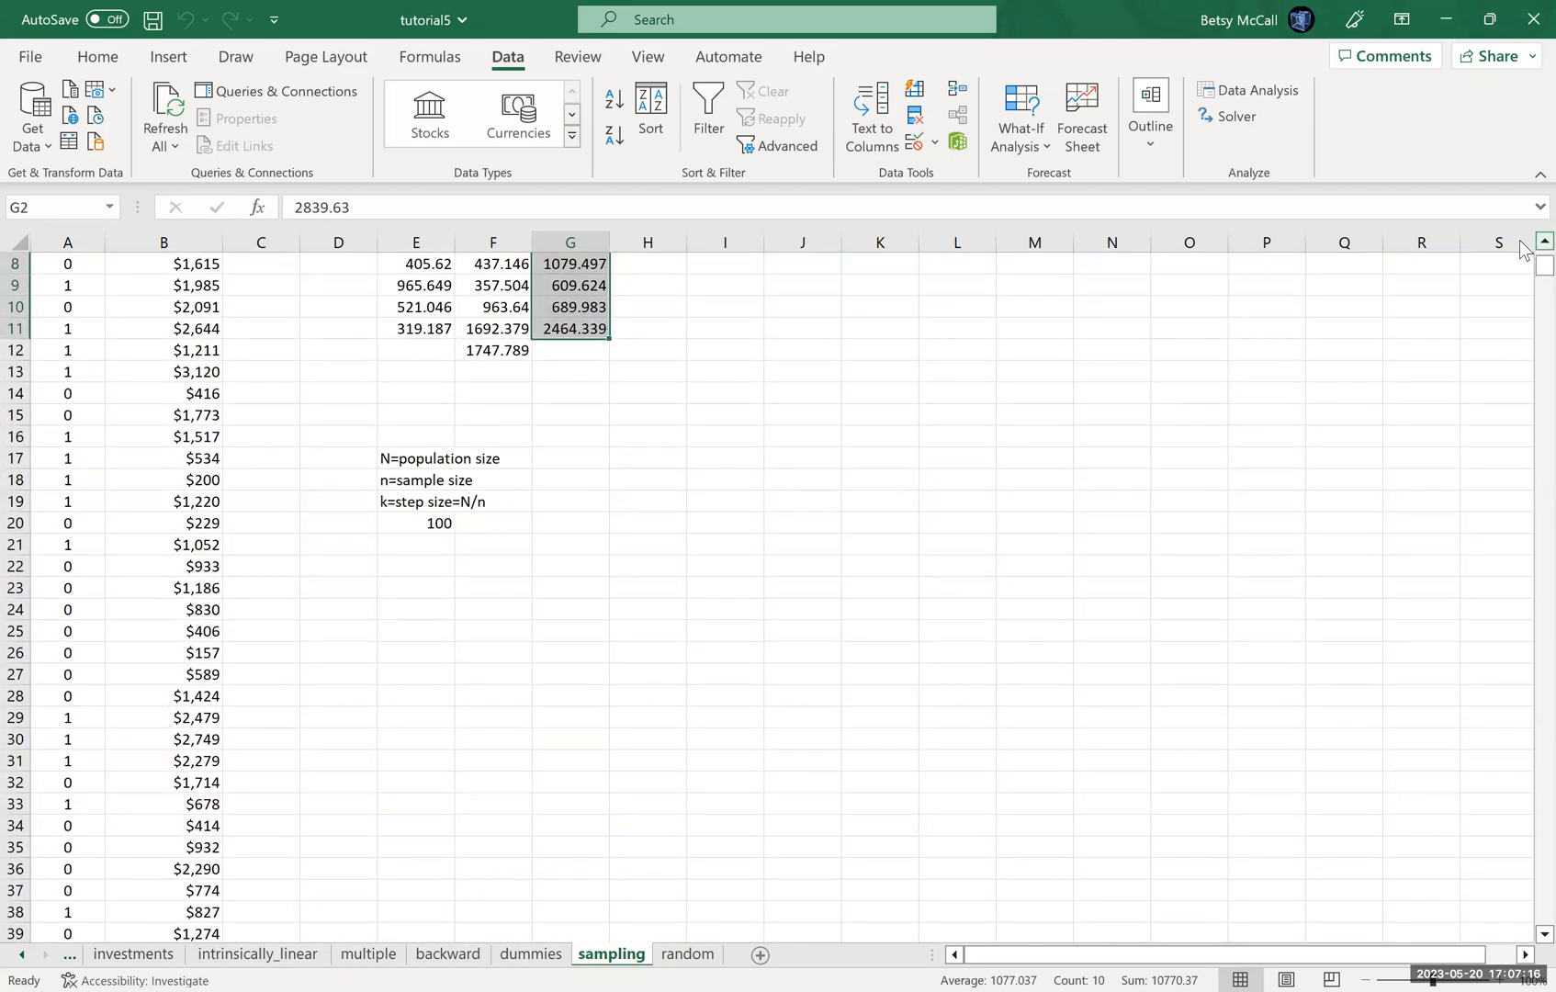
scroll(1522, 249, up, 2)
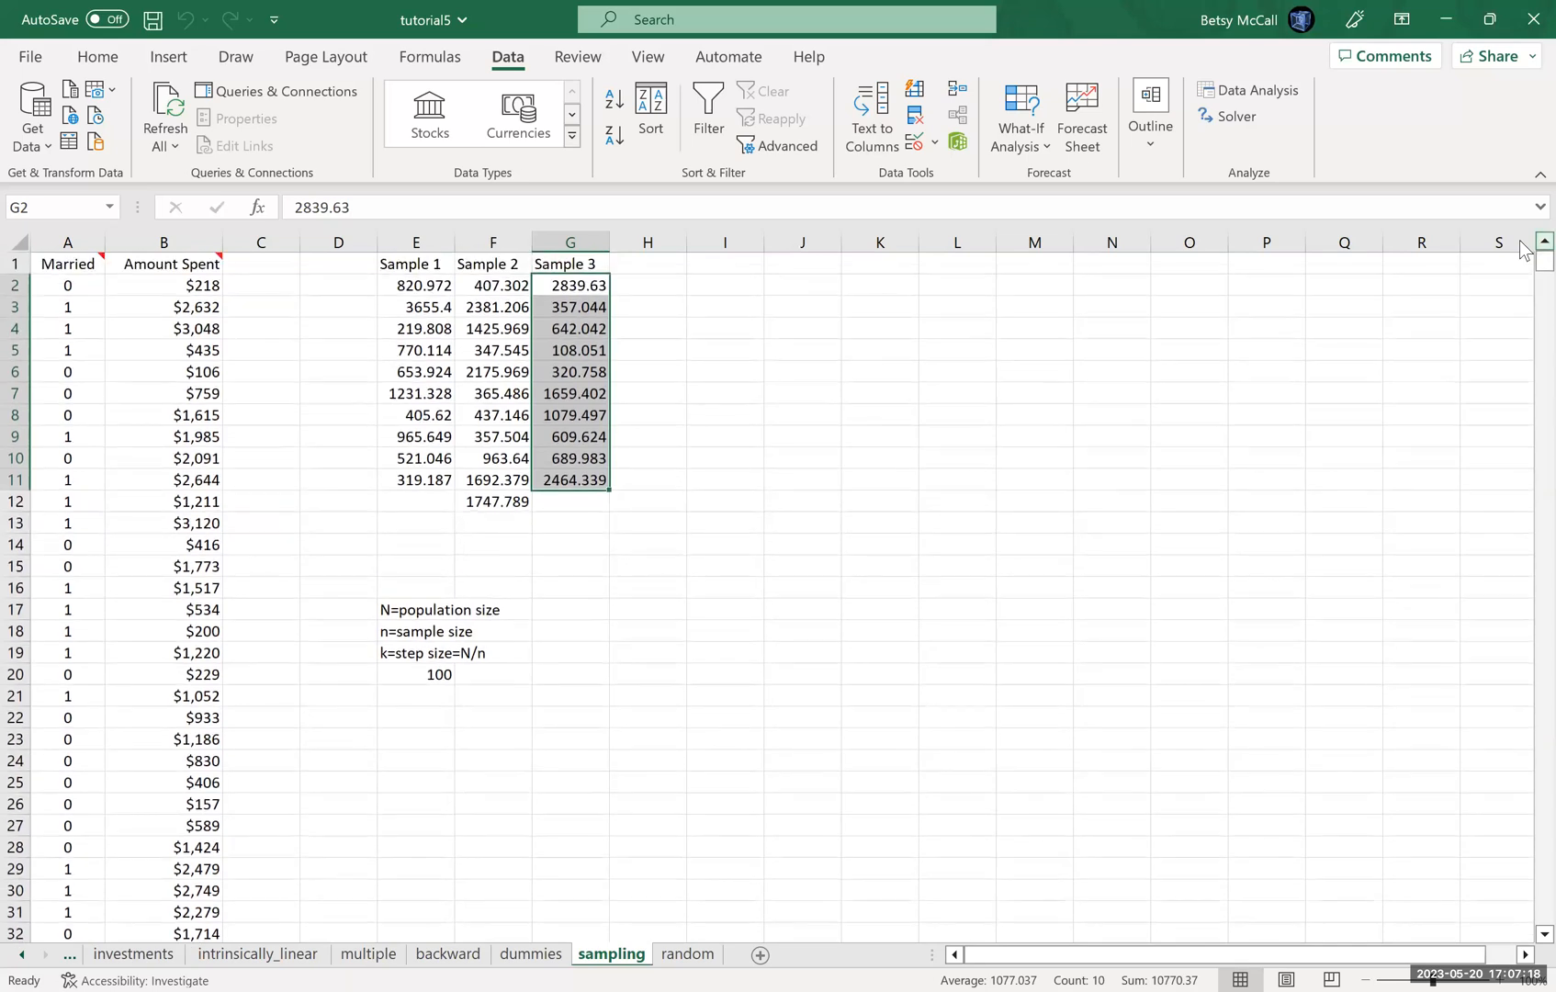
click(587, 284)
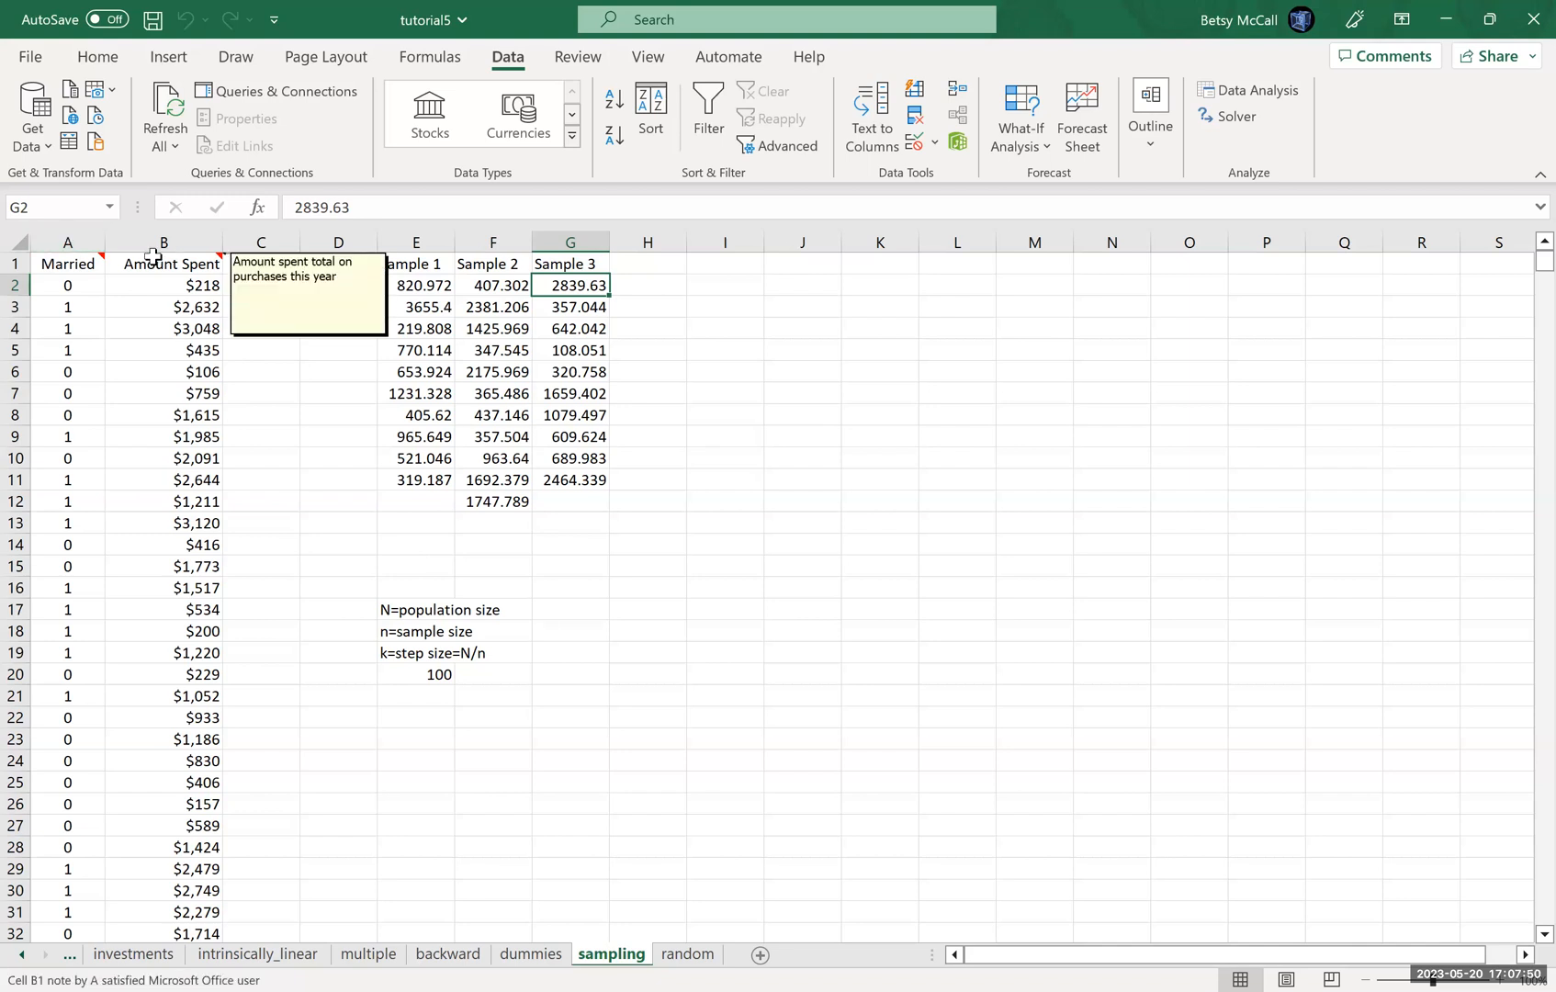
Sort columns A and B by Married from smallest to largest, treating the first row as headers.
click(77, 241)
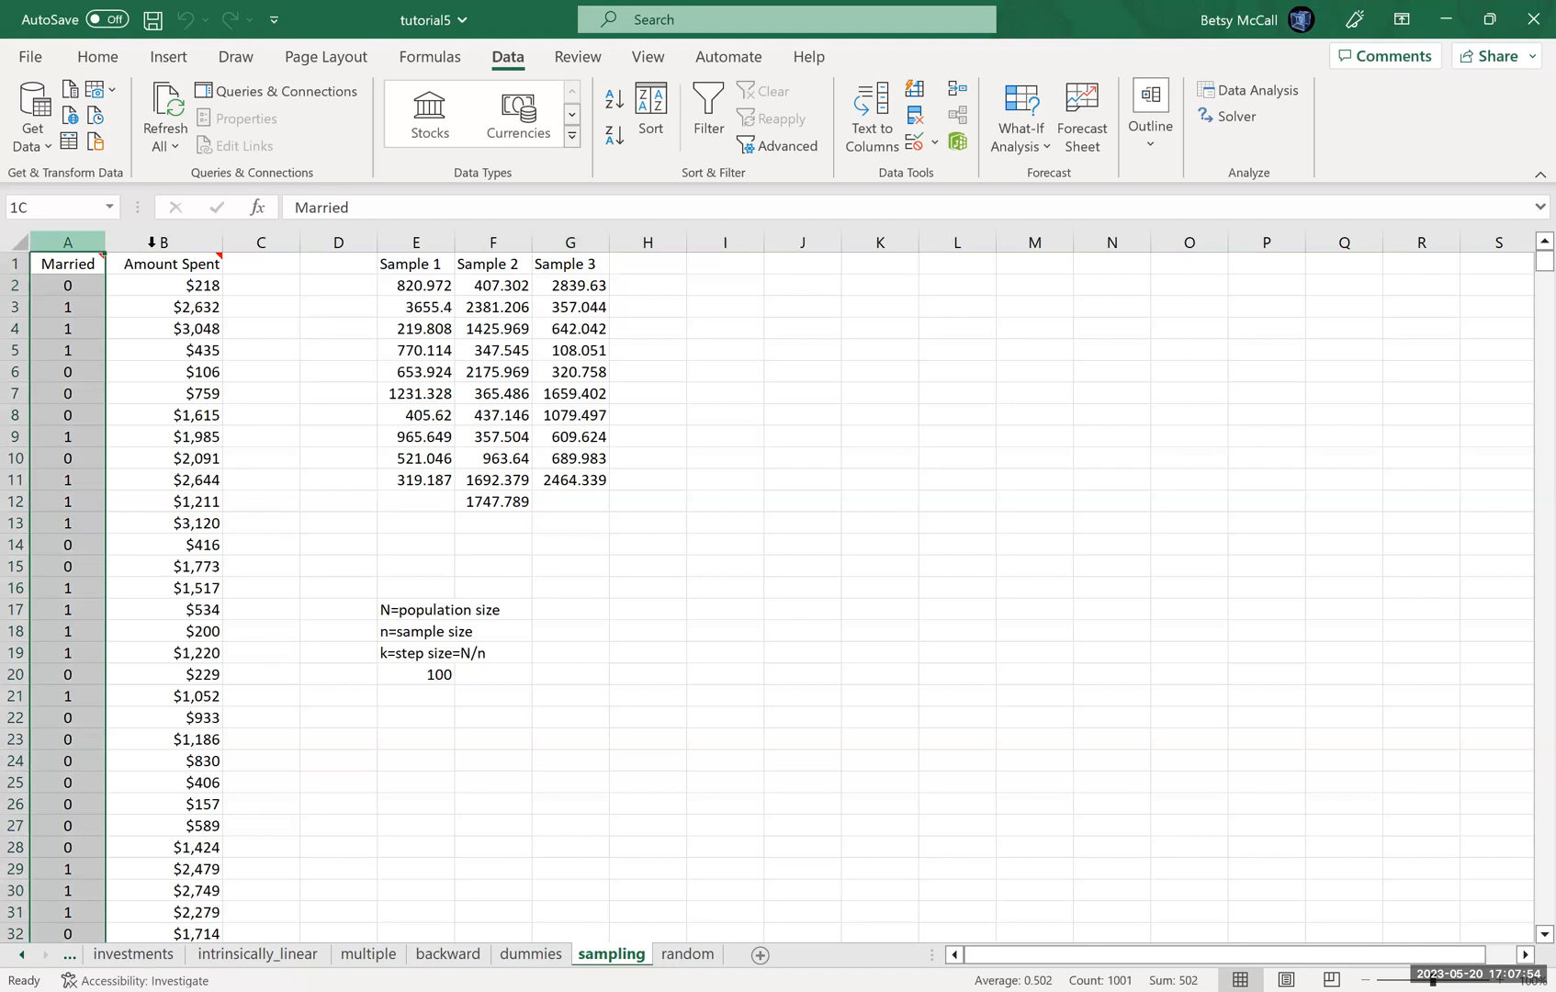
shift+click(151, 241)
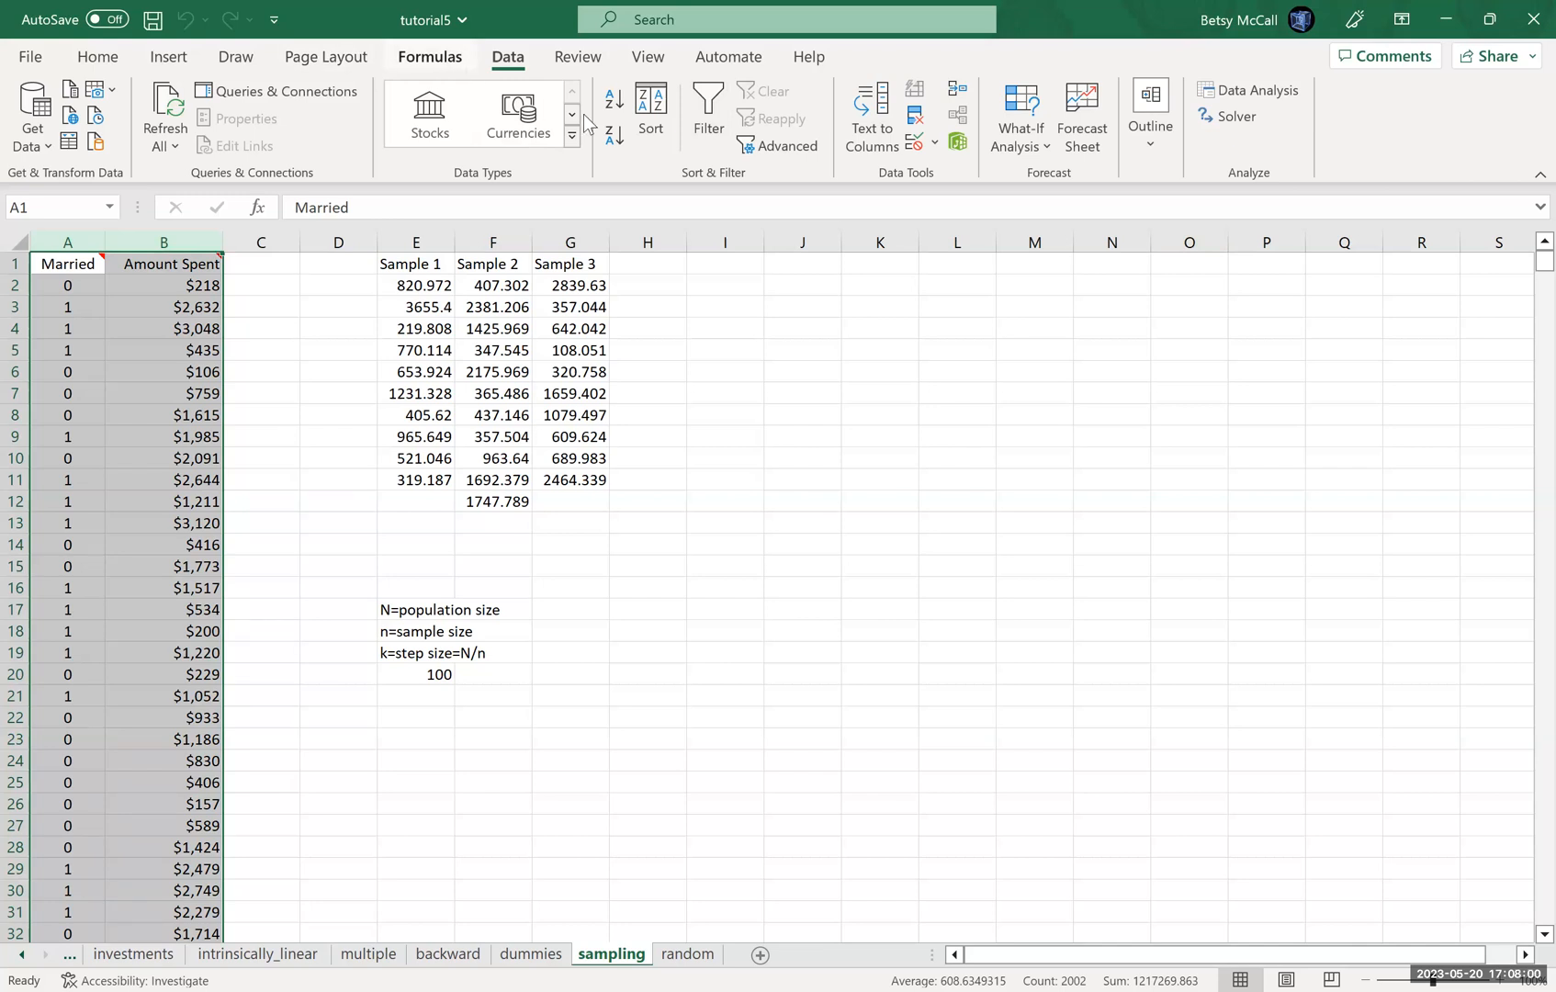
click(649, 136)
click(984, 522)
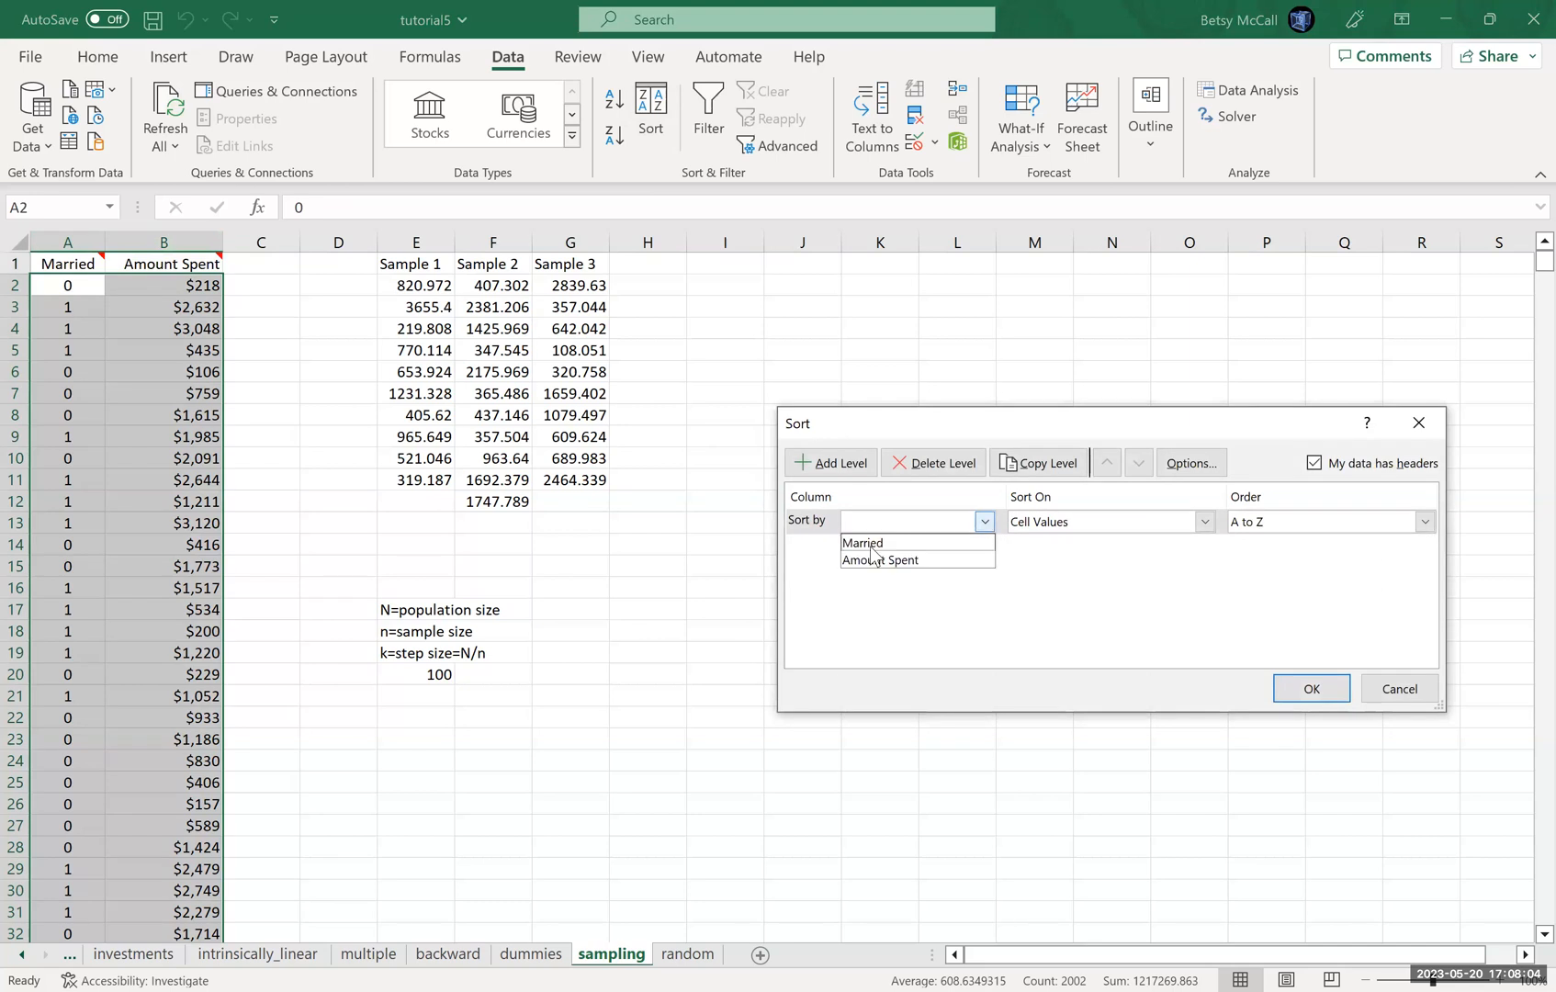
click(873, 541)
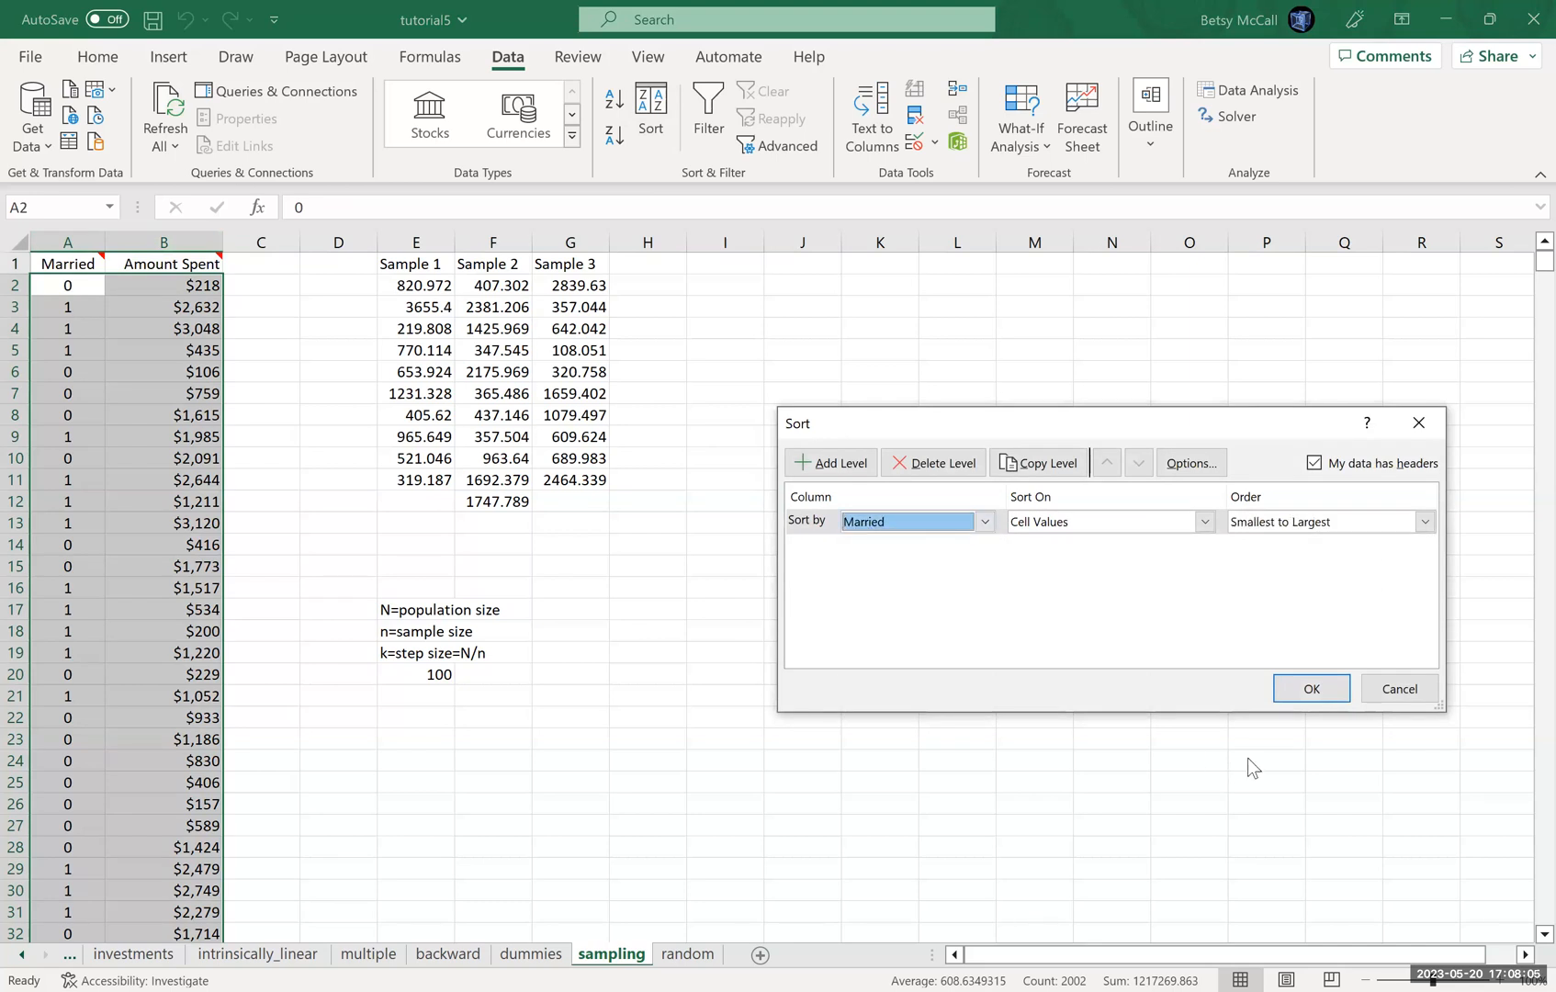
click(1310, 689)
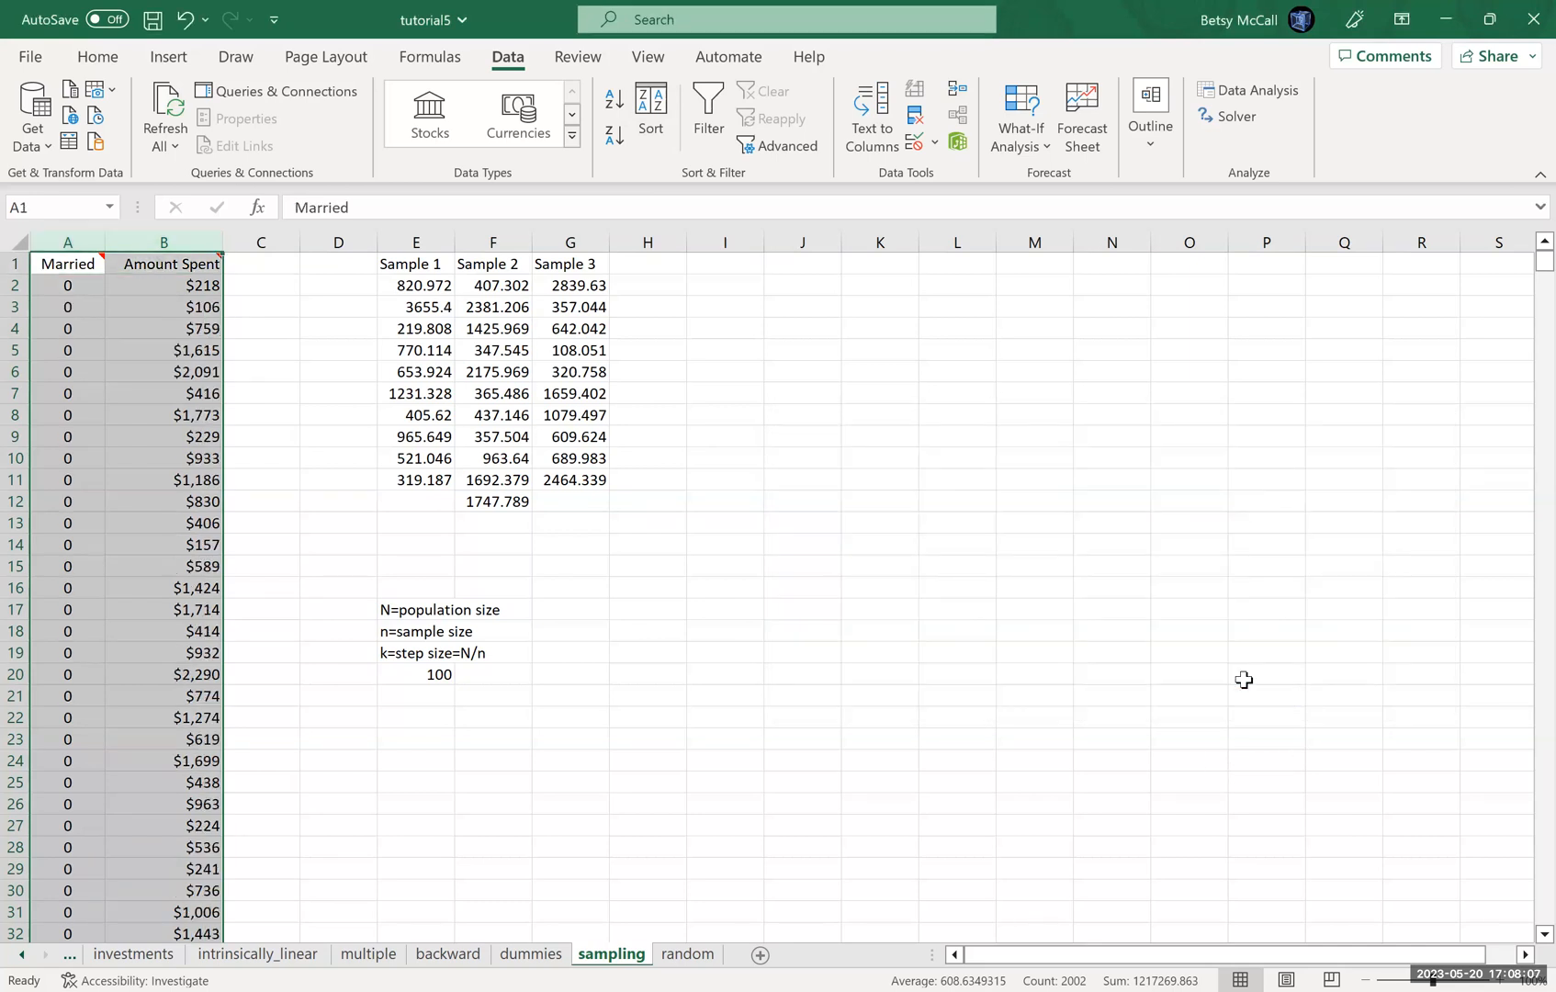
Enter the column headings "UnMarried" in cell J1 and "Married" in cell K1.
click(800, 269)
text(Unm)
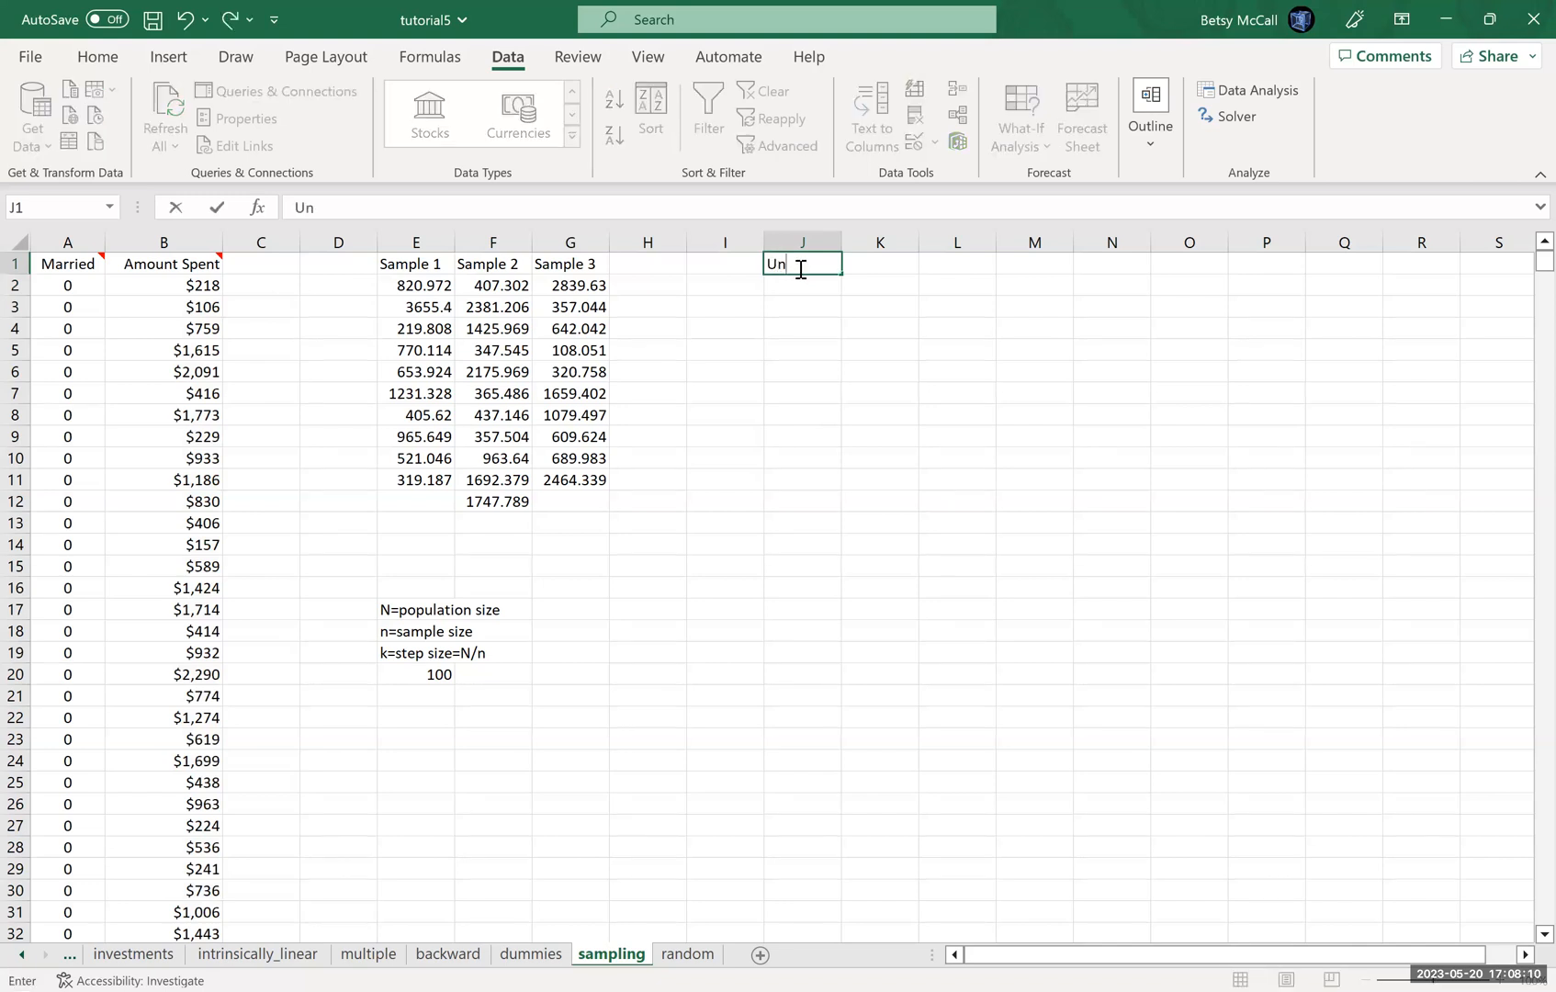
key(BackSpace)
text(Married)
key(Tab)
text(Married)
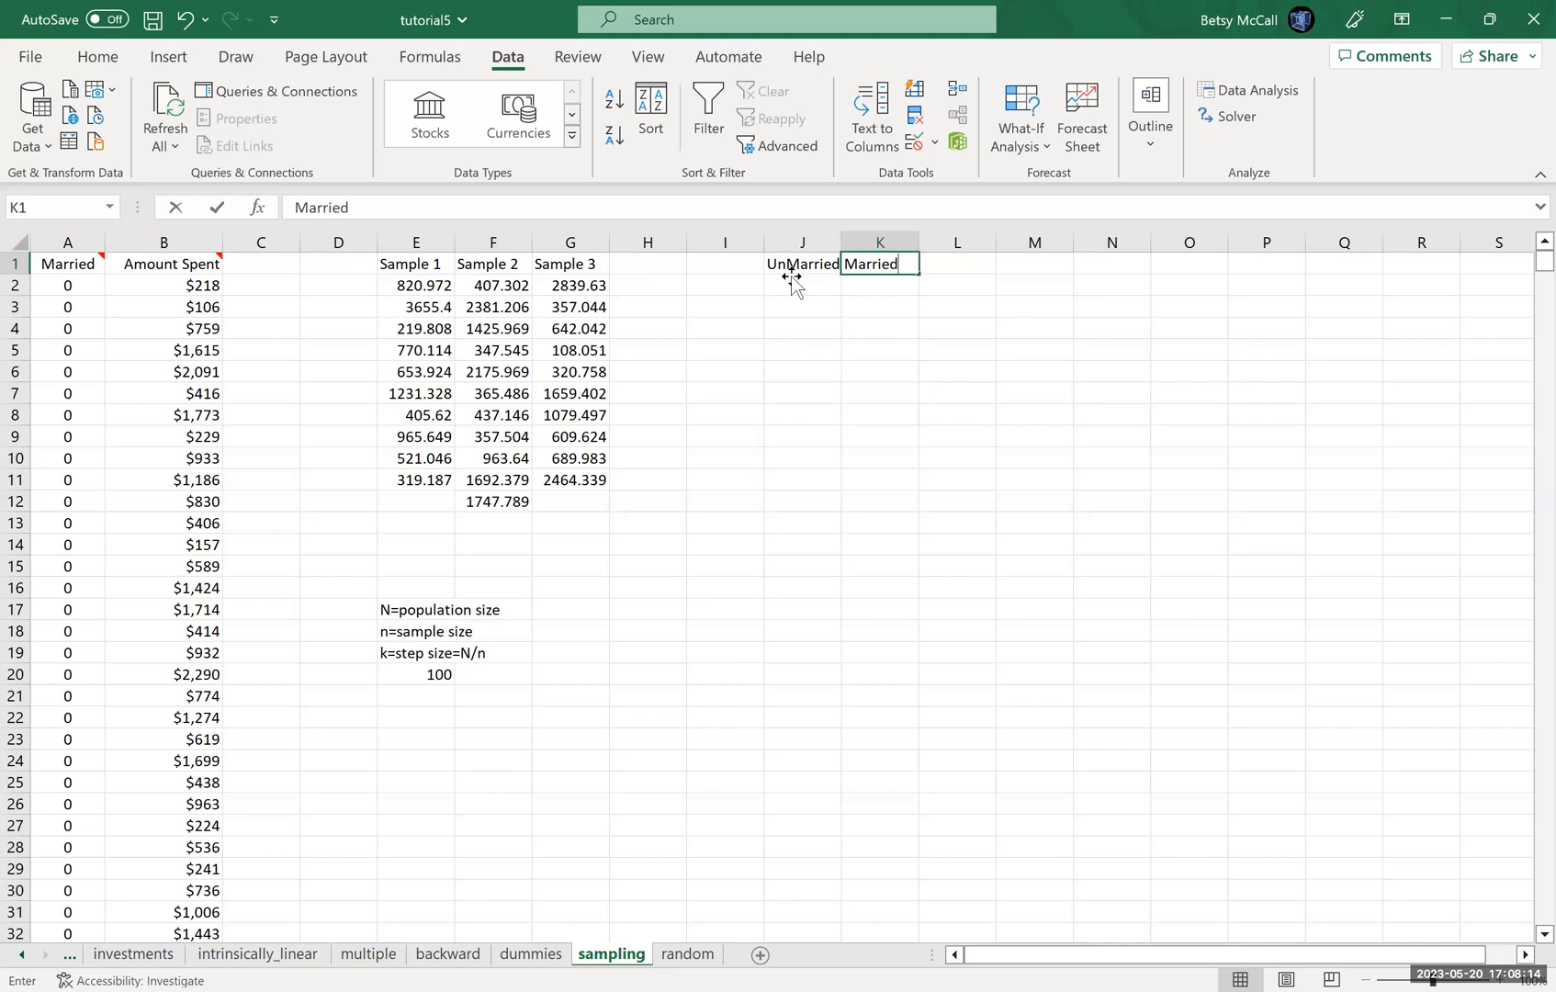
key(Return)
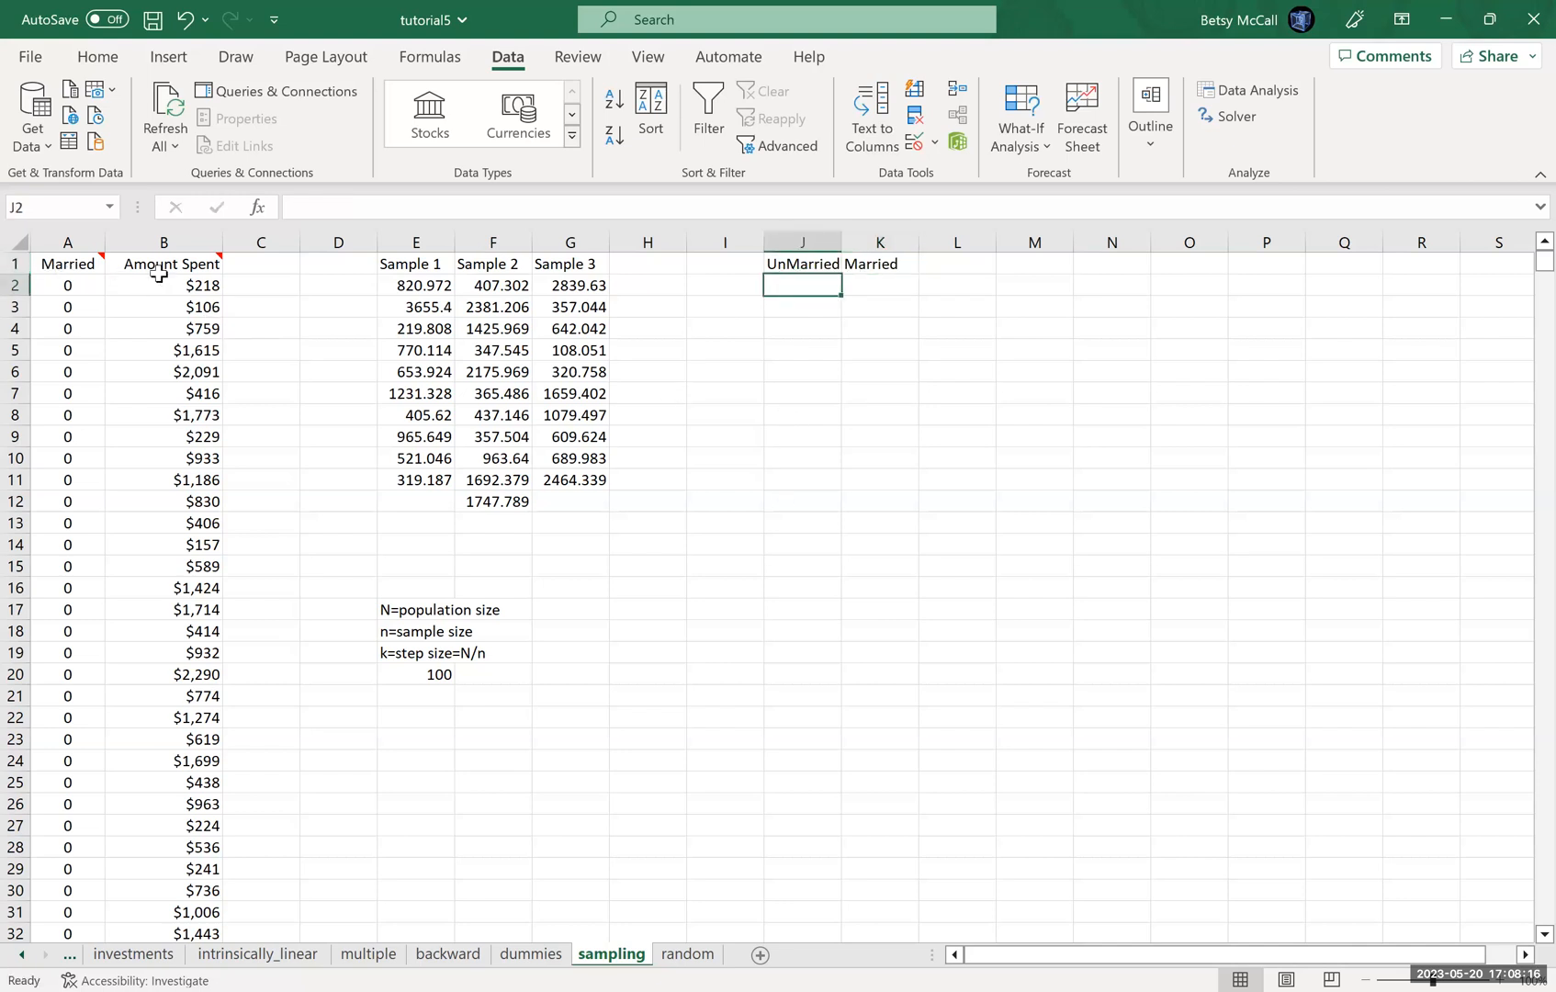
Copy the Amount Spent values of the unmarried rows, B2:B499, into the UnMarried column starting at cell J2.
drag(158, 285, 160, 410)
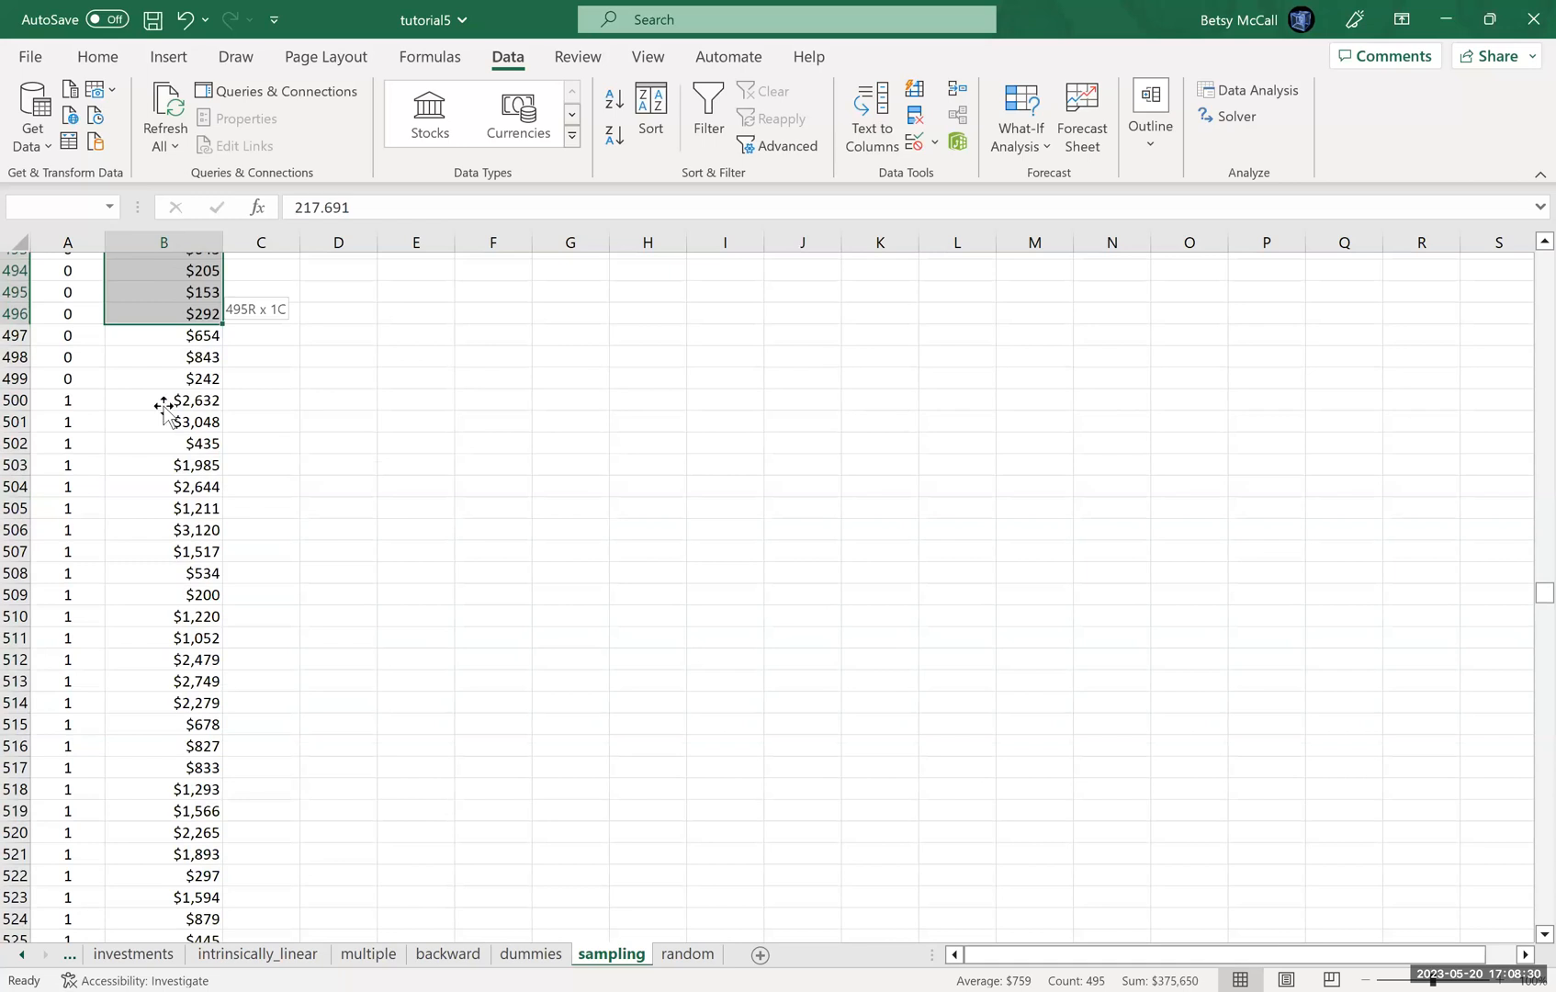
key(ctrl+c)
drag(1543, 593, 1544, 226)
click(802, 285)
key(ctrl+v)
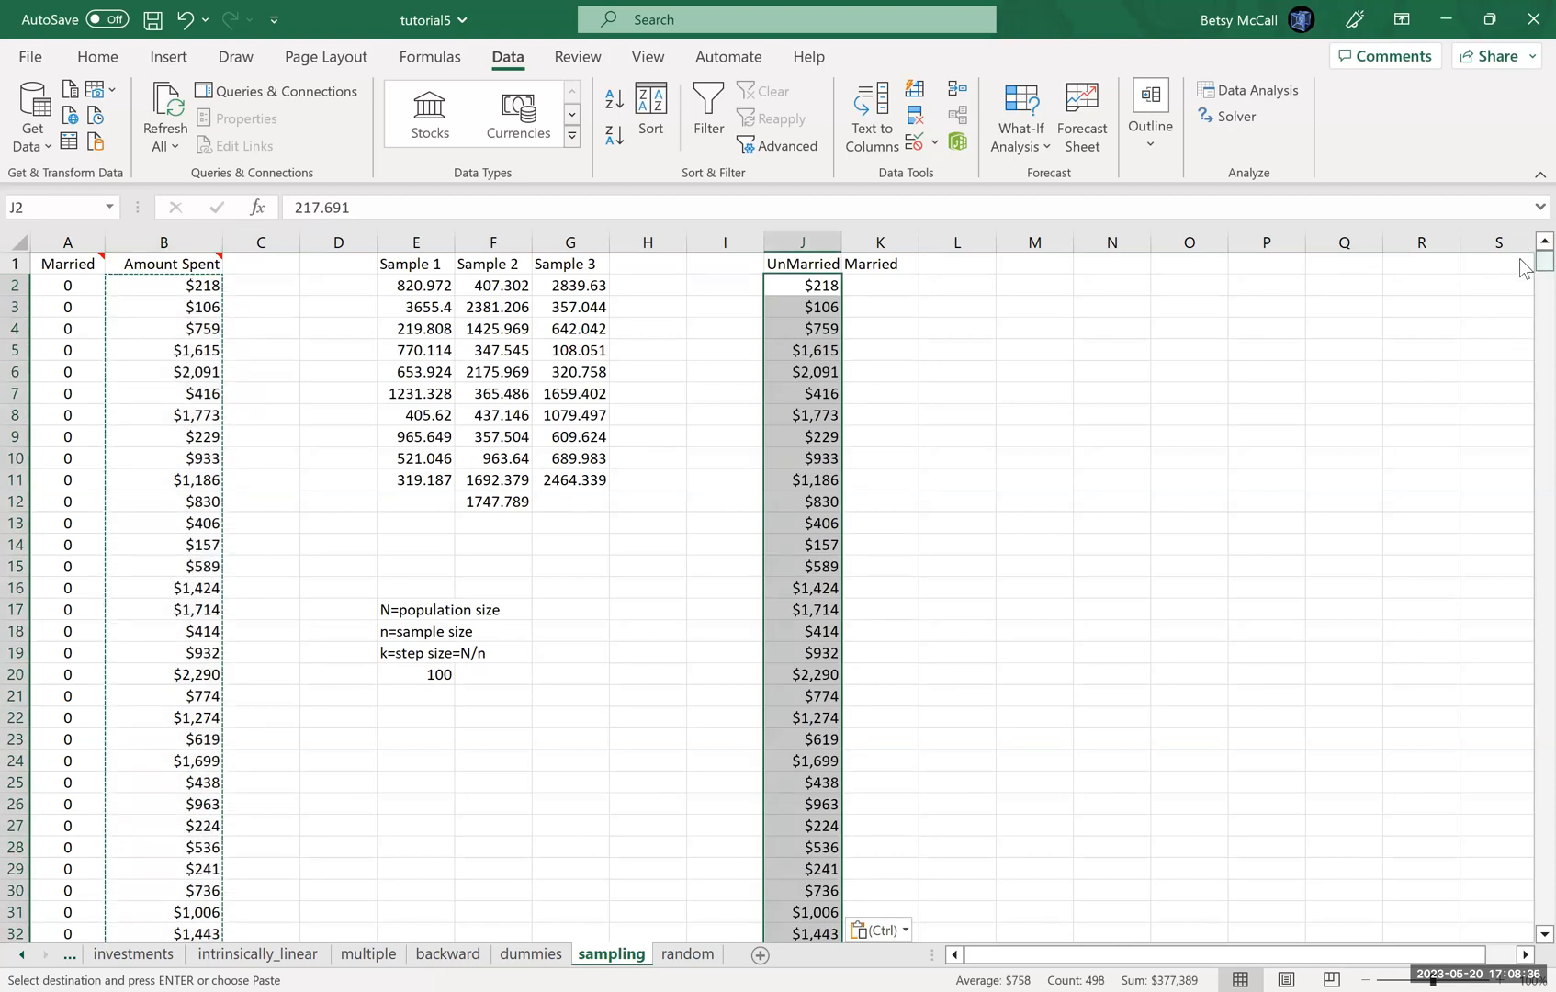
Copy the Amount Spent values of the married rows, B500:B1001, into the Married column starting at cell K2.
drag(1519, 313, 1519, 592)
drag(167, 485, 176, 872)
key(ctrl+c)
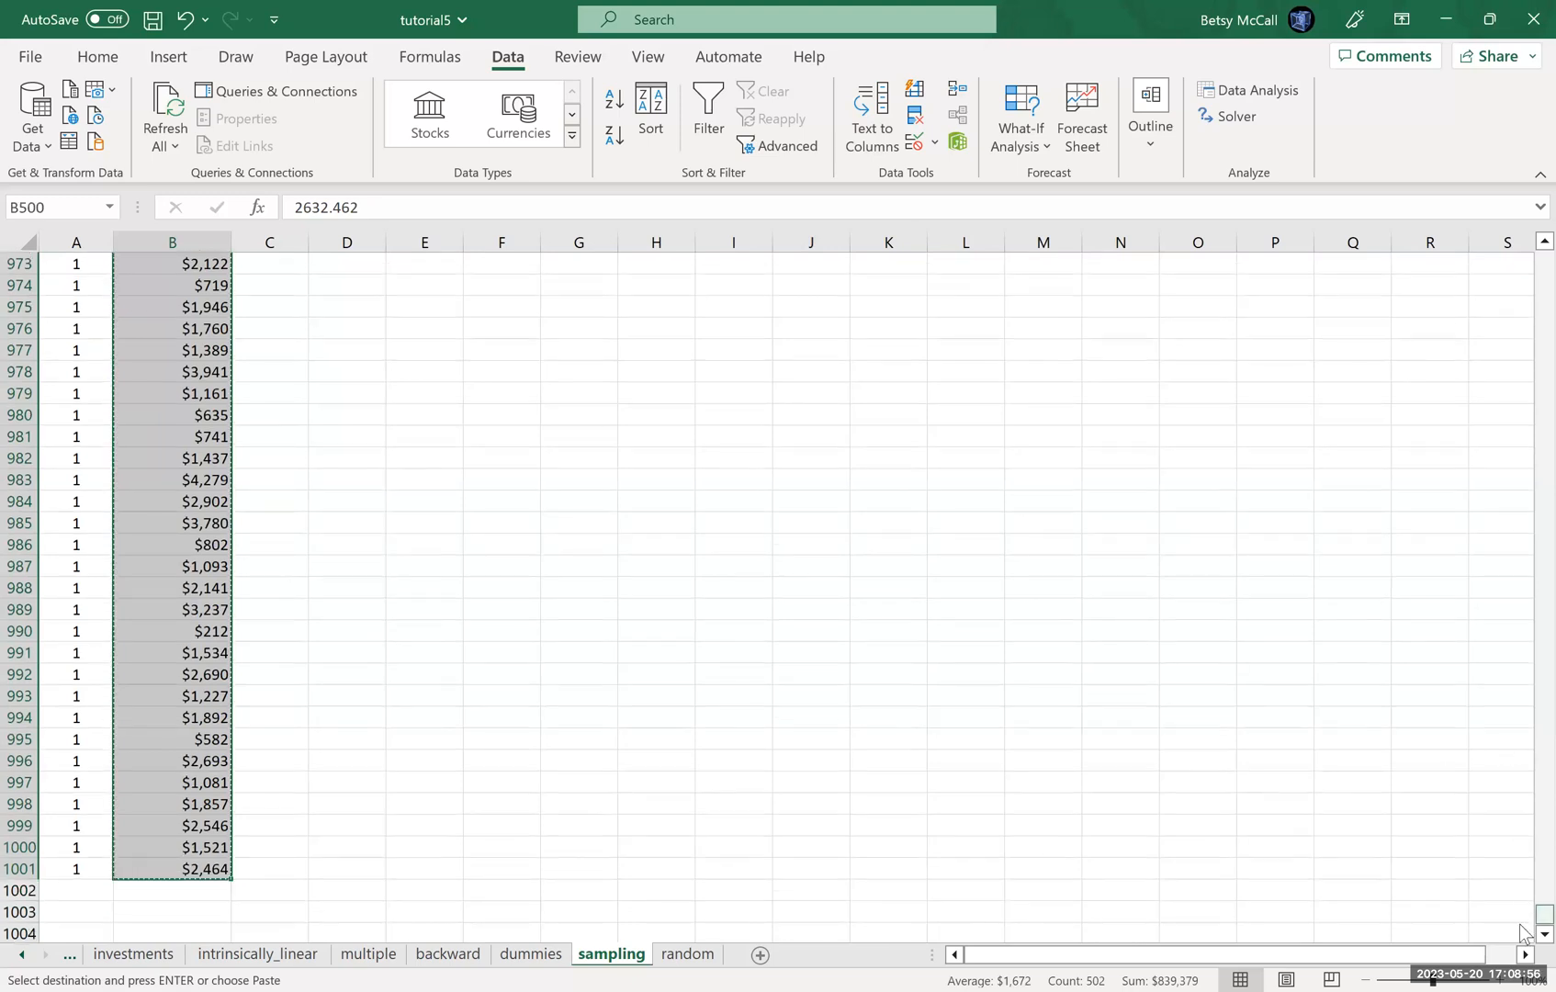
drag(1544, 915, 1527, 174)
click(880, 286)
key(ctrl+v)
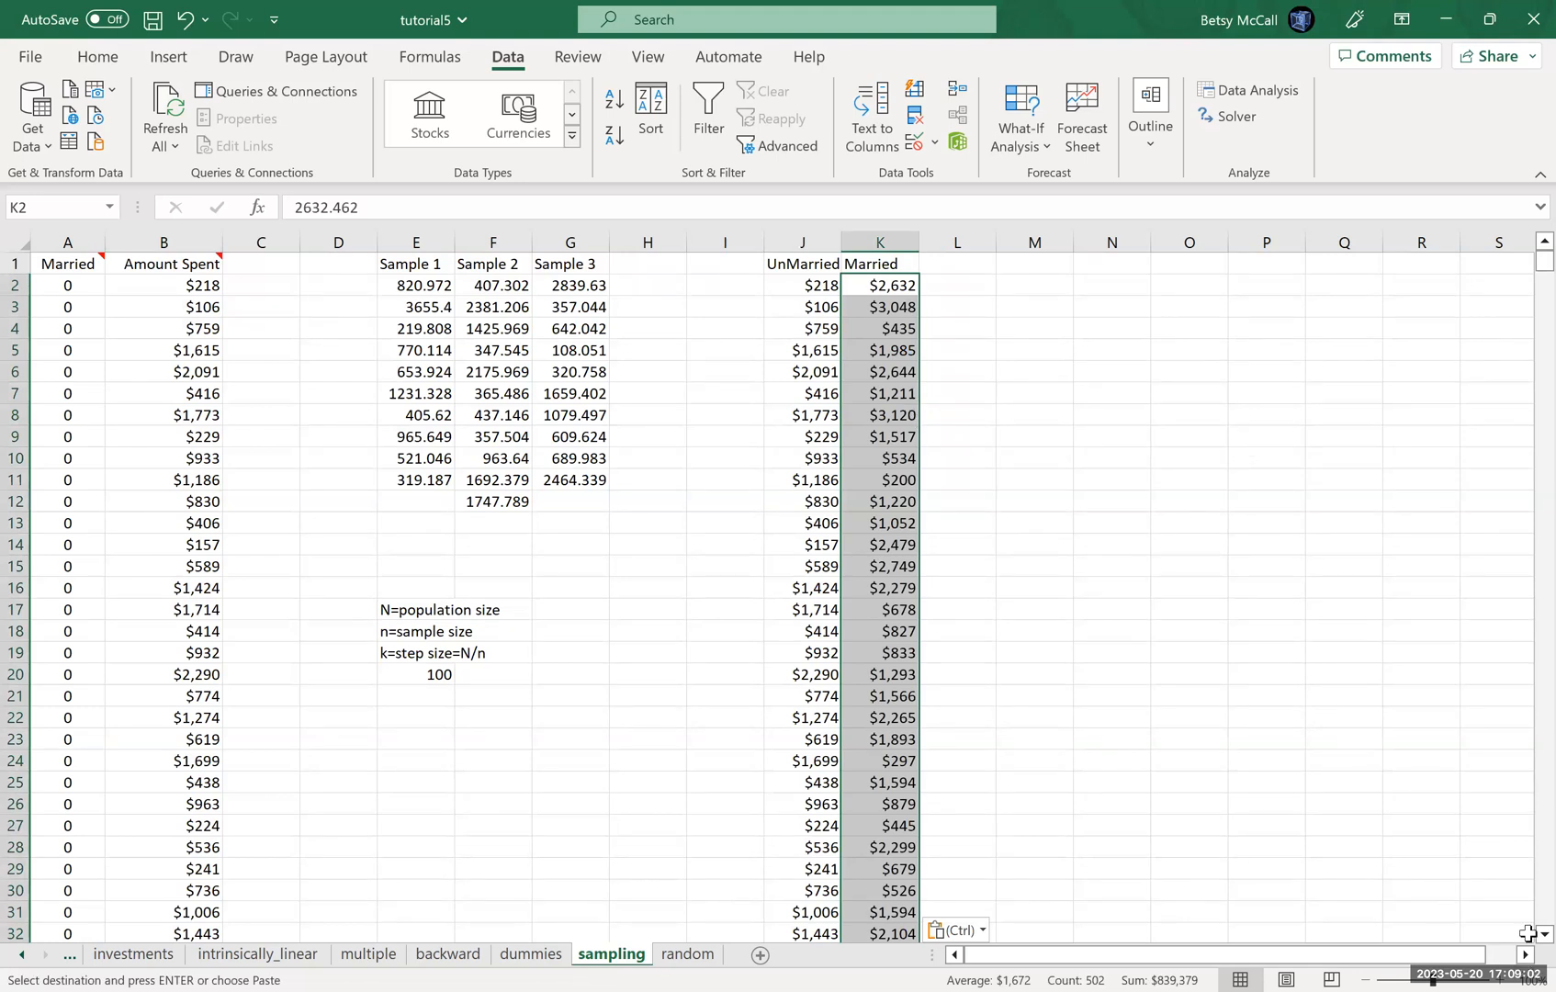
Check where the UnMarried and Married columns end, and record the group sizes 502 in cell N3 and 498 in cell O3.
scroll(1520, 905, down, 20)
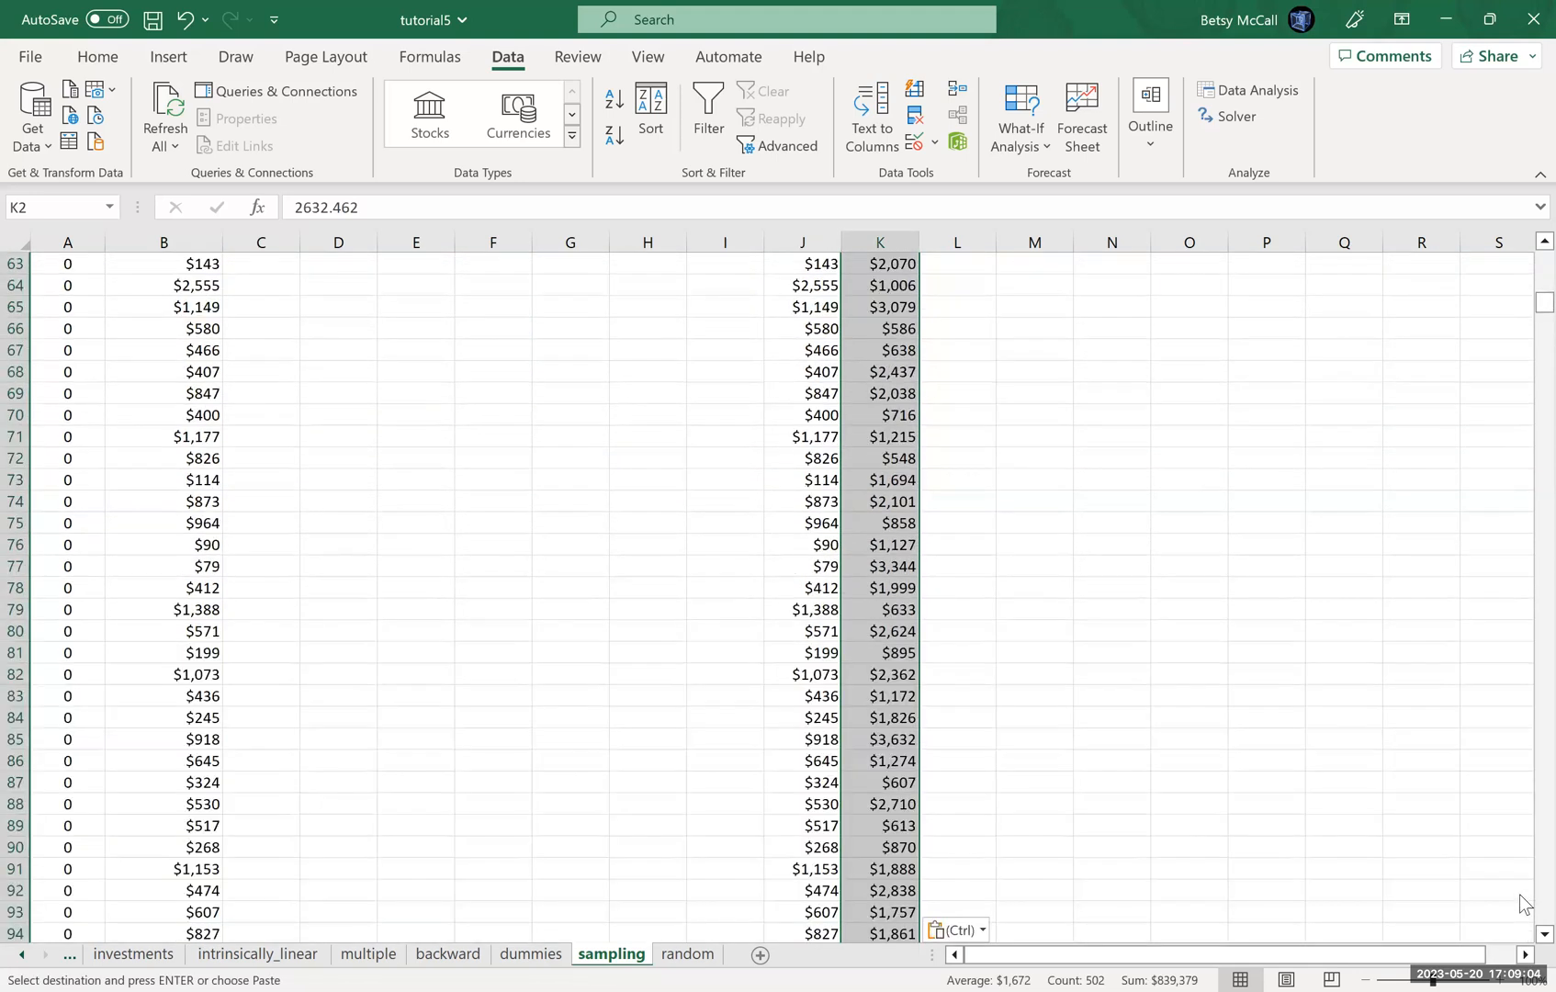
scroll(1520, 904, down, 20)
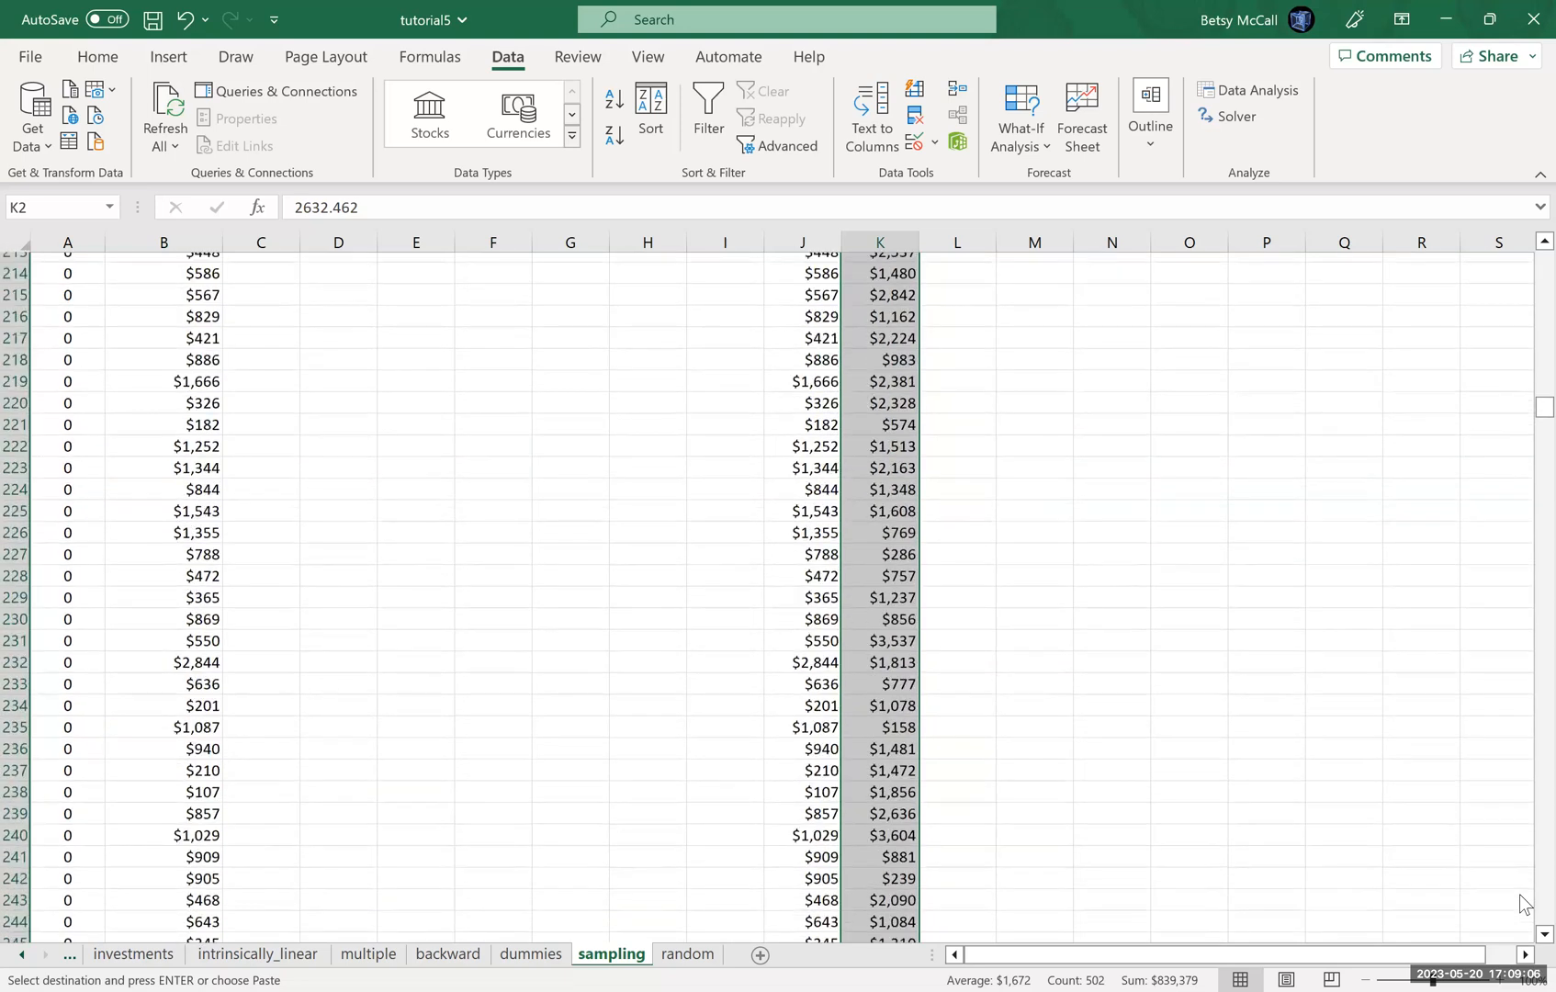
scroll(1521, 905, down, 20)
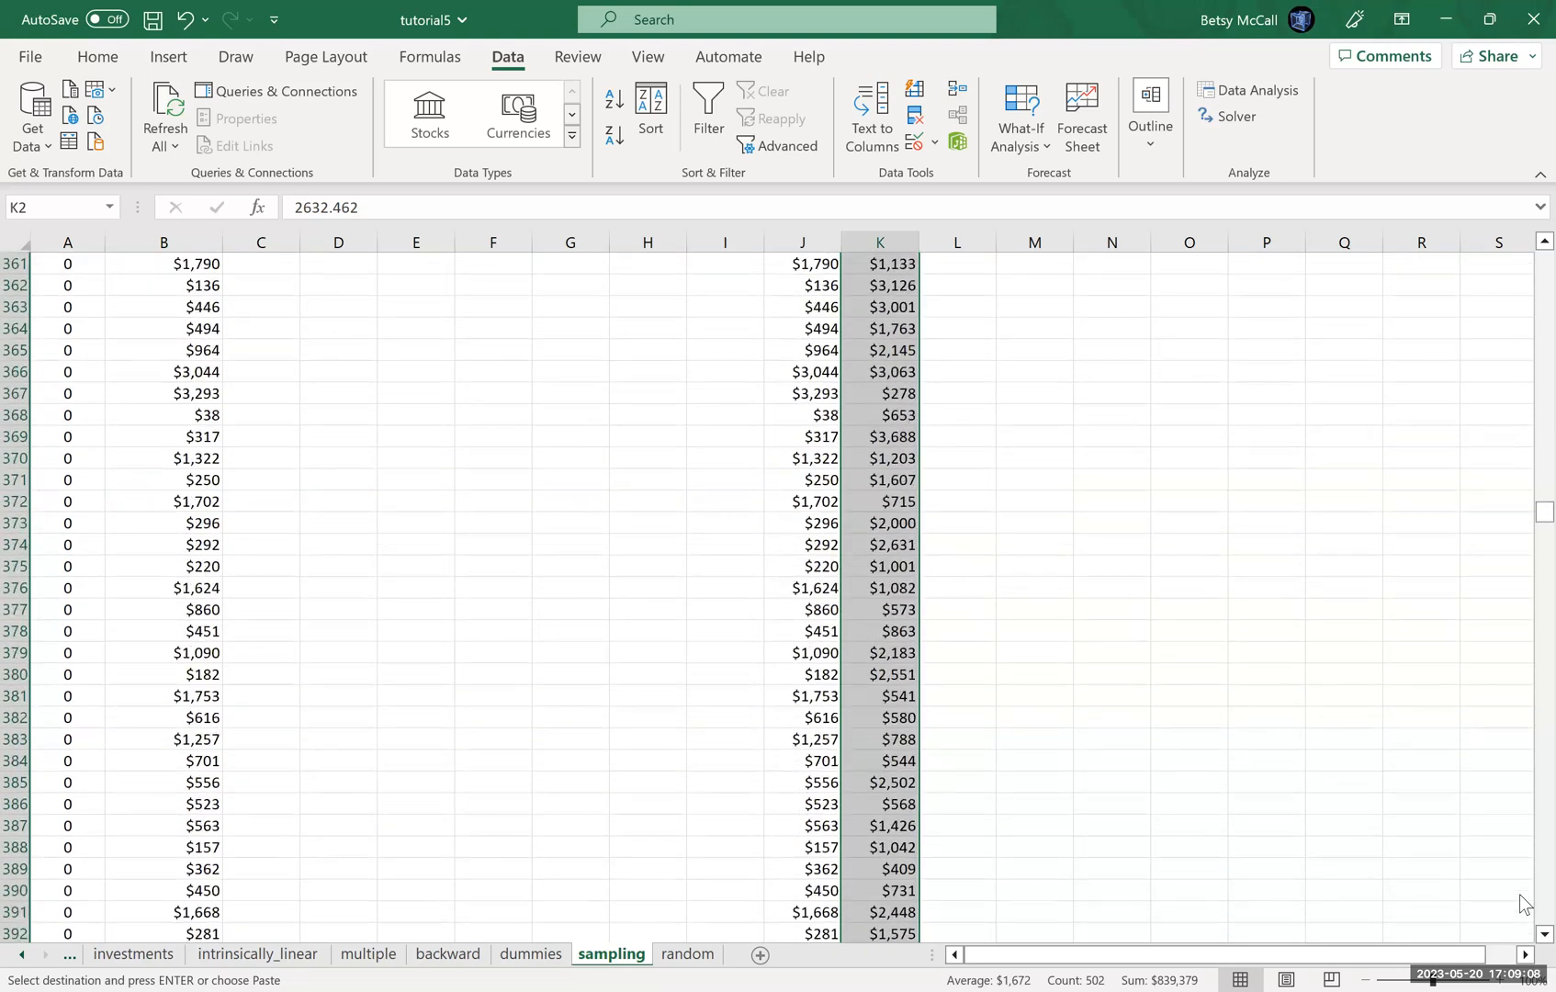
scroll(1520, 905, down, 20)
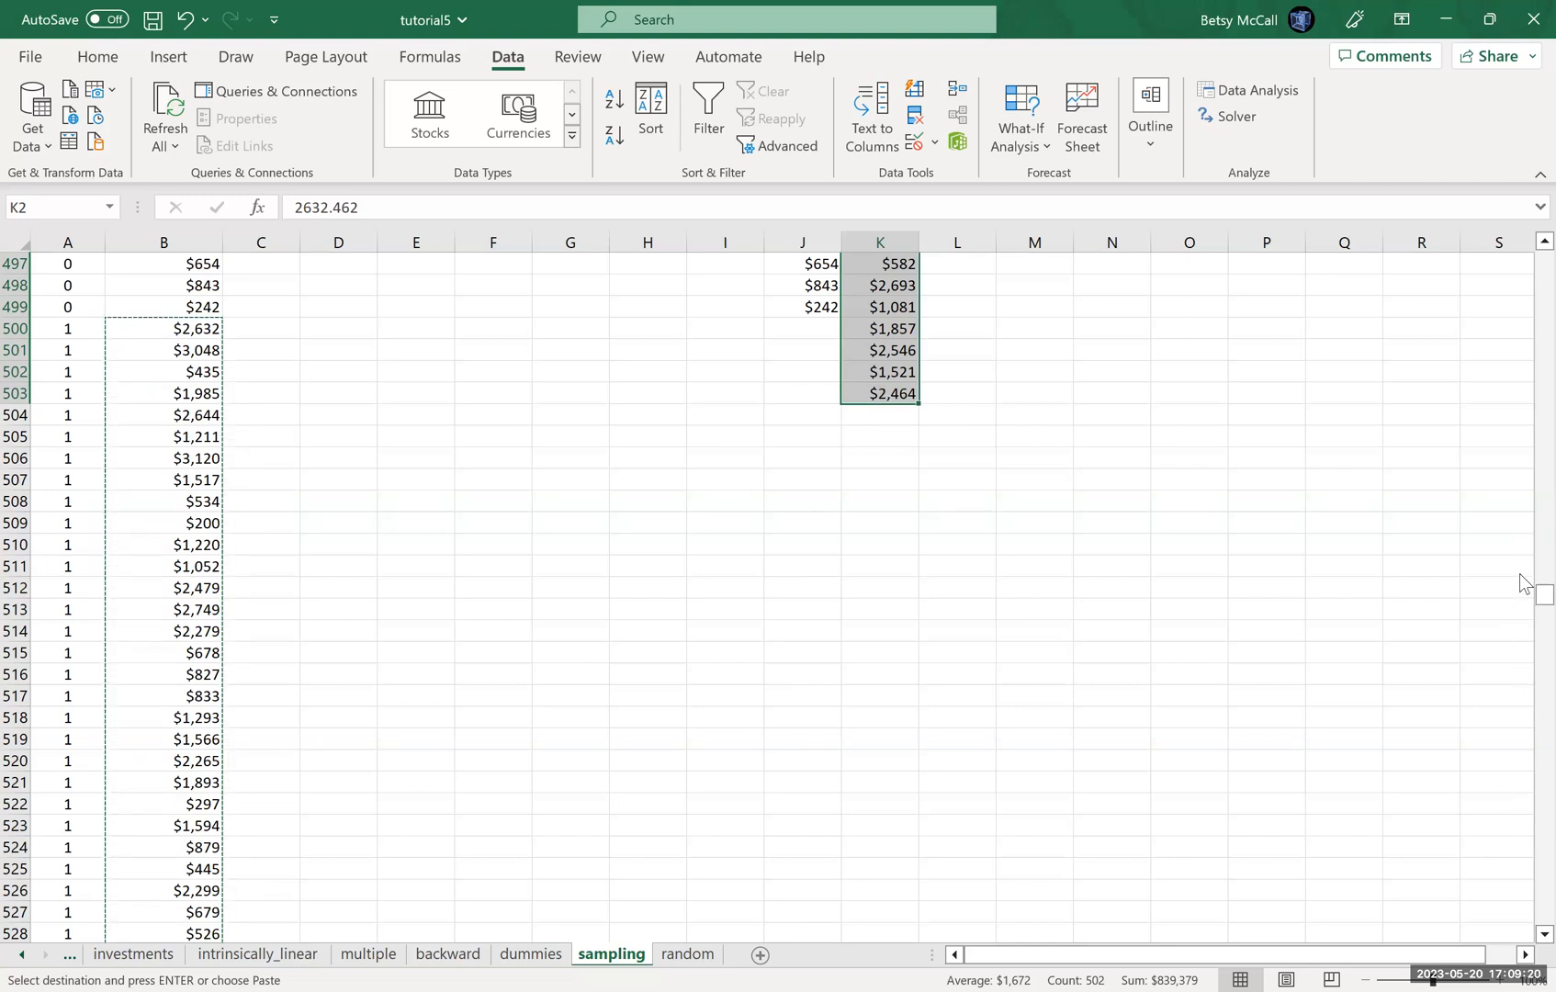
drag(1525, 599, 1525, 232)
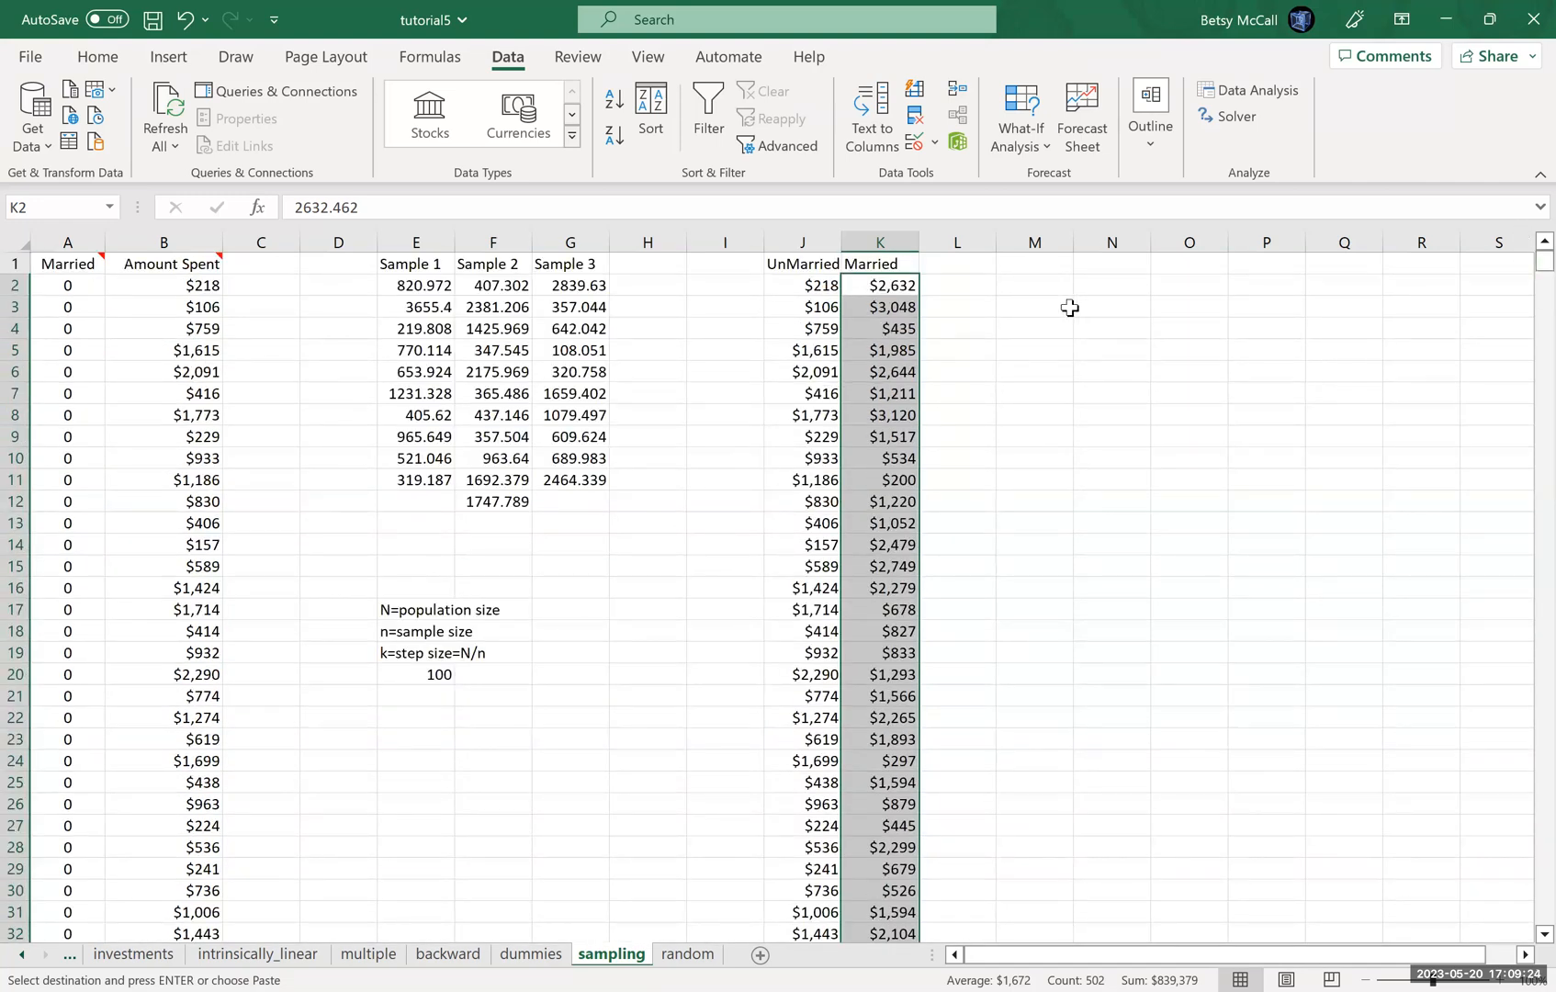
click(1107, 307)
text(502)
key(Tab)
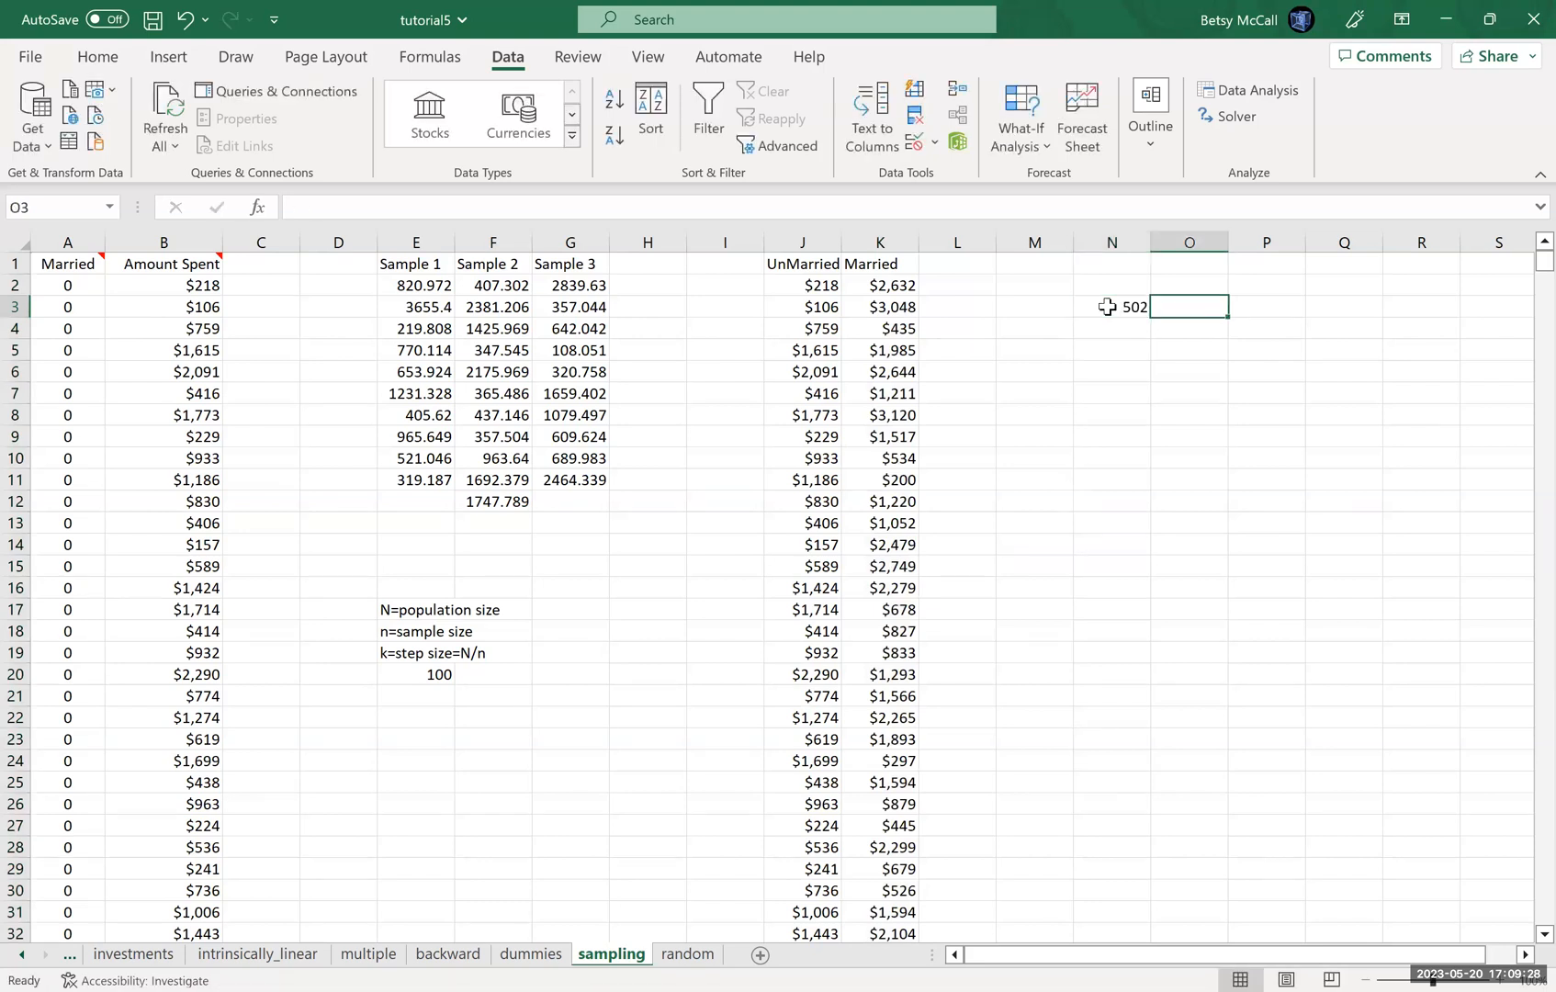
text(498)
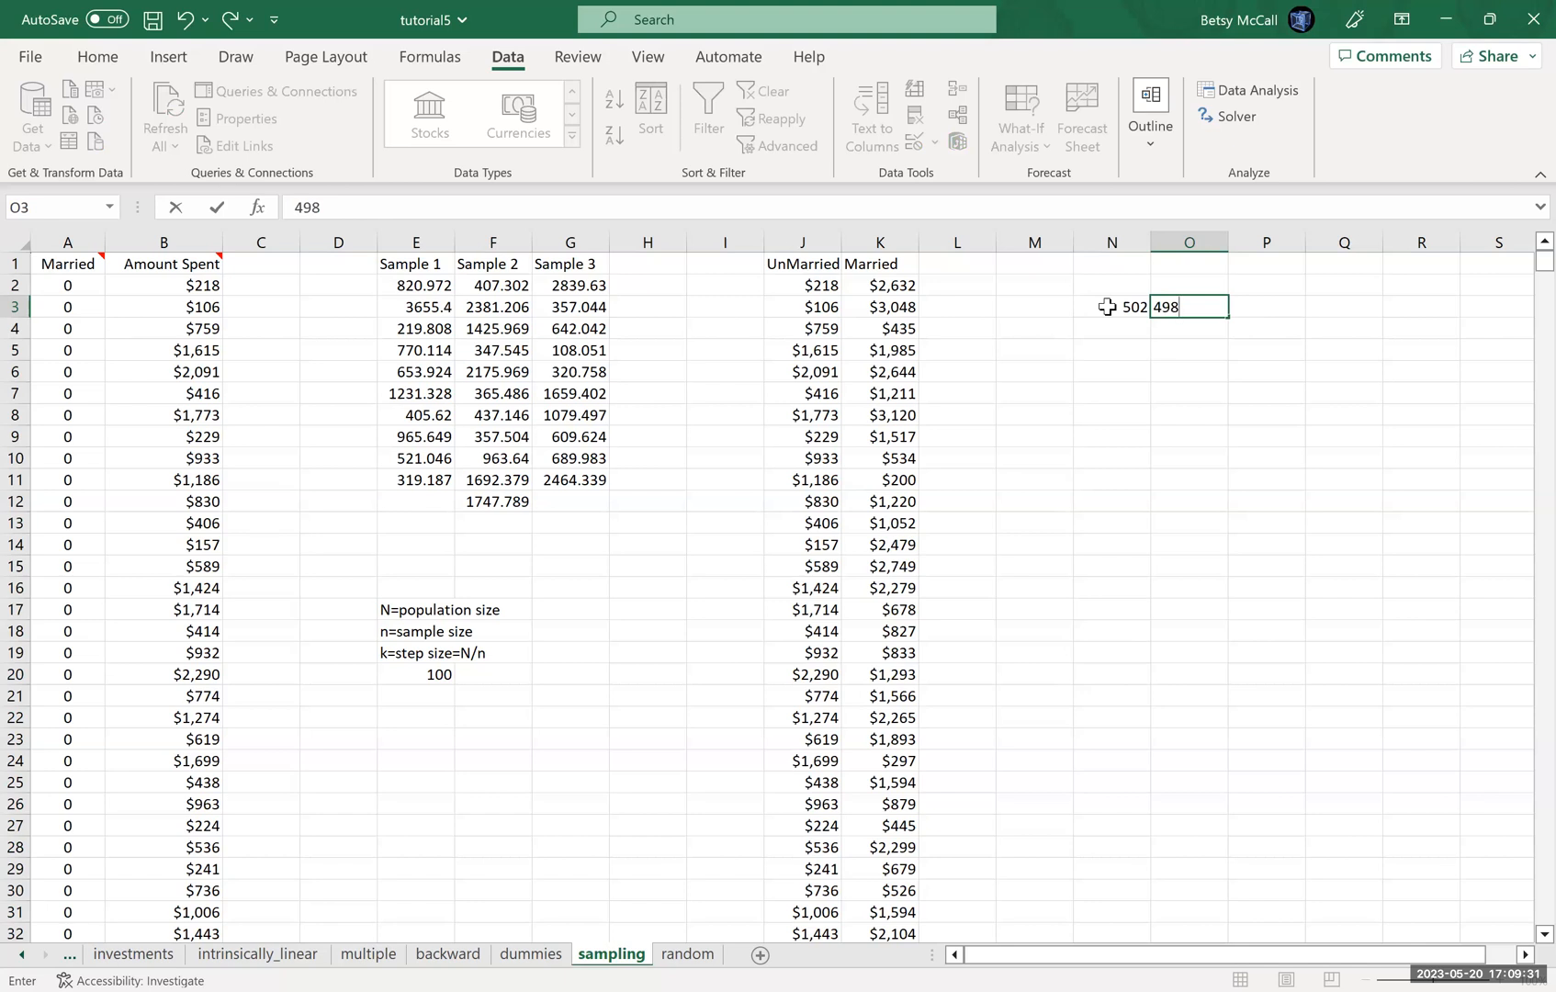
key(Return)
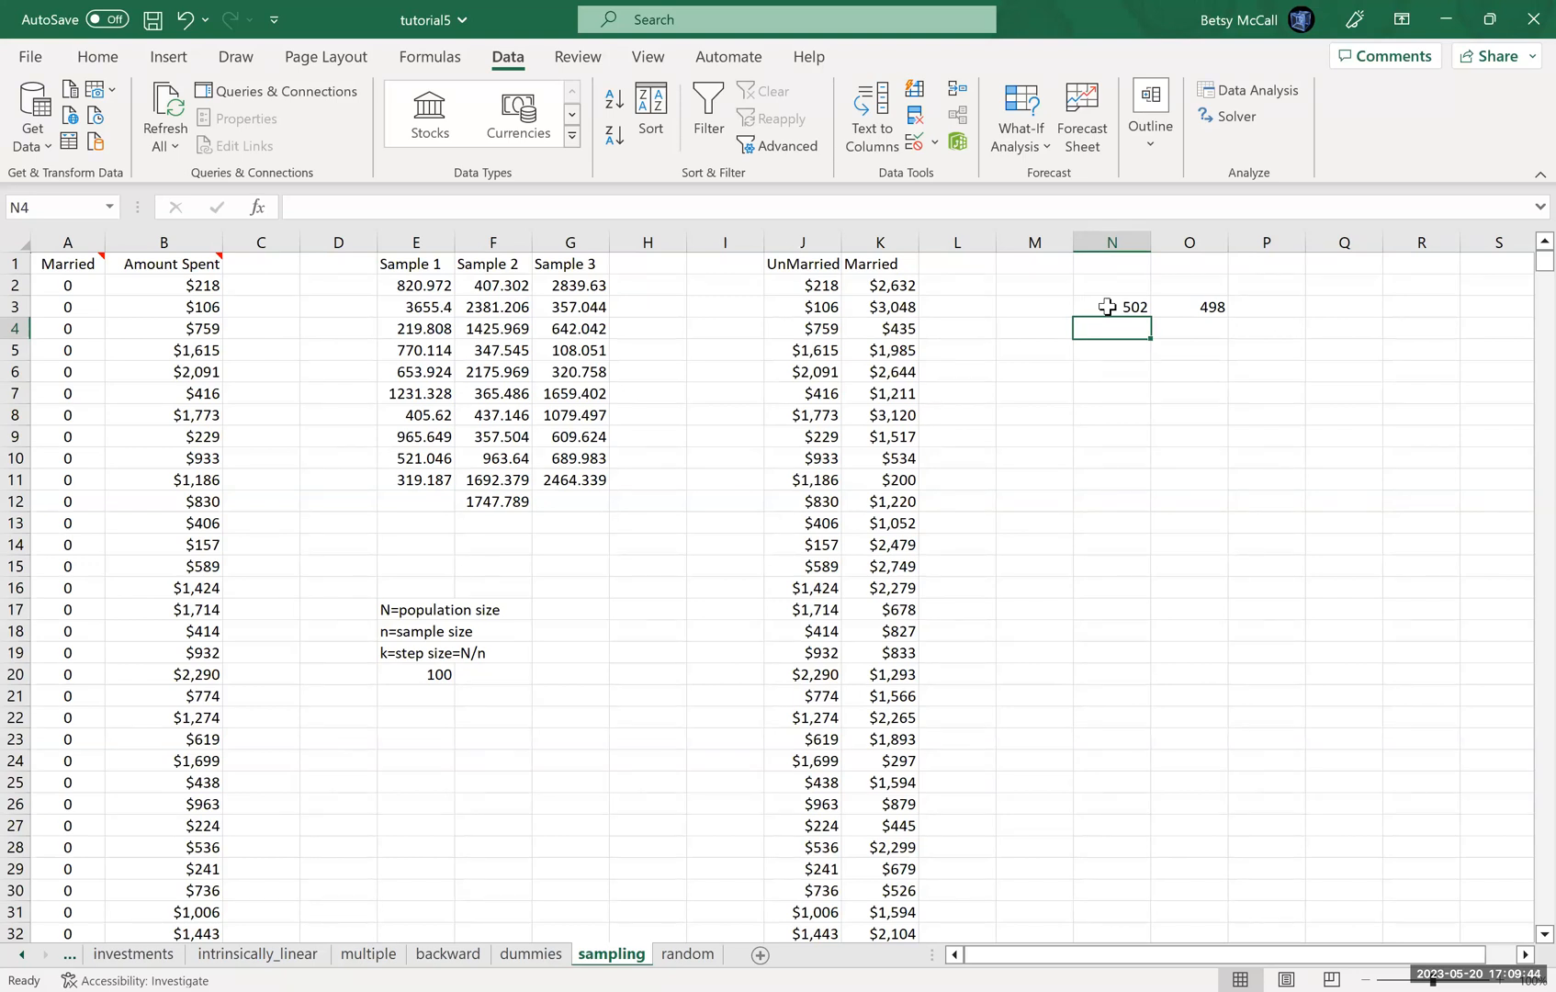
Enter the column headings "Sample 4A" in cell N5 and "Sample4B" in cell O5.
click(1128, 349)
text(Samp)
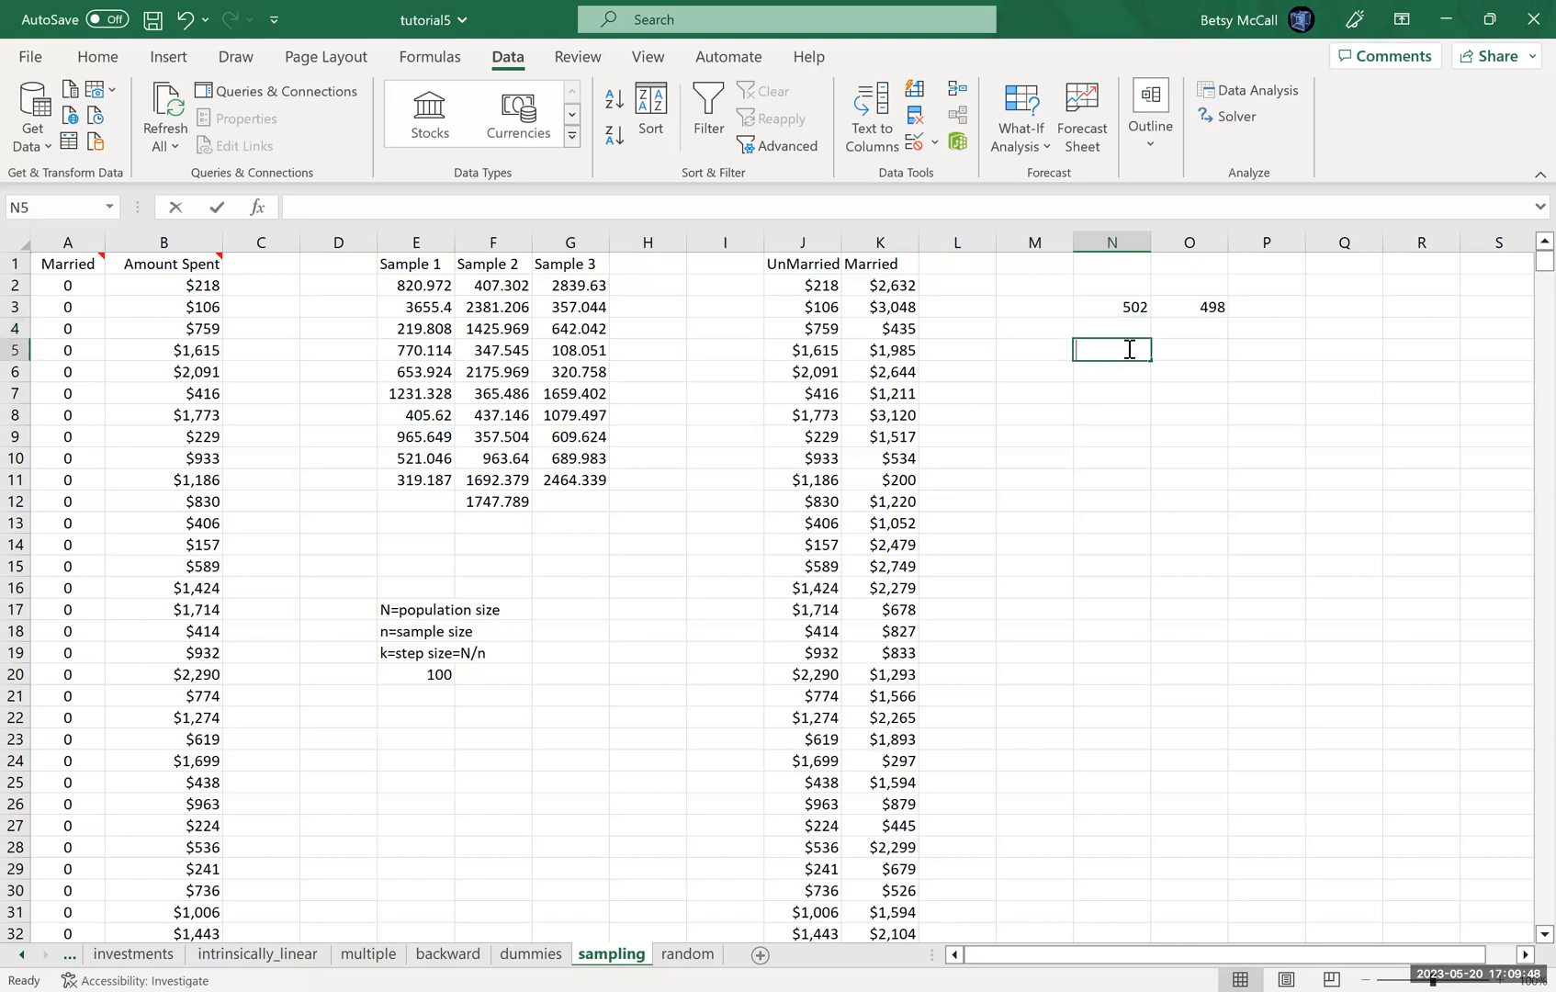
text(le 4A)
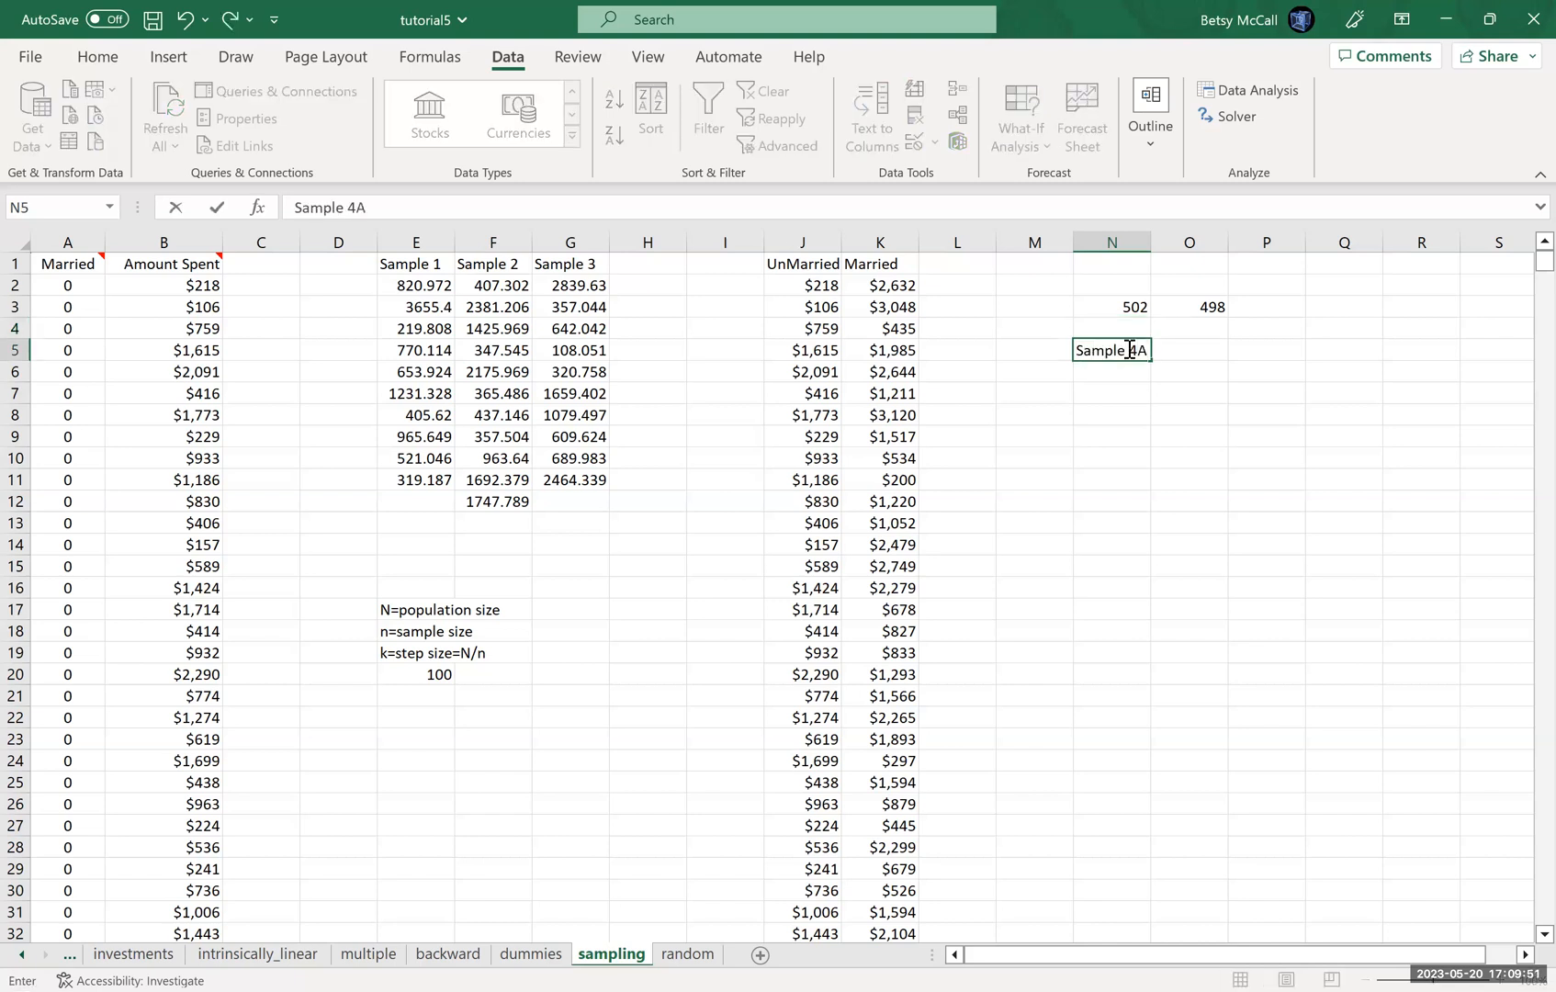
key(Tab)
text(Sampl)
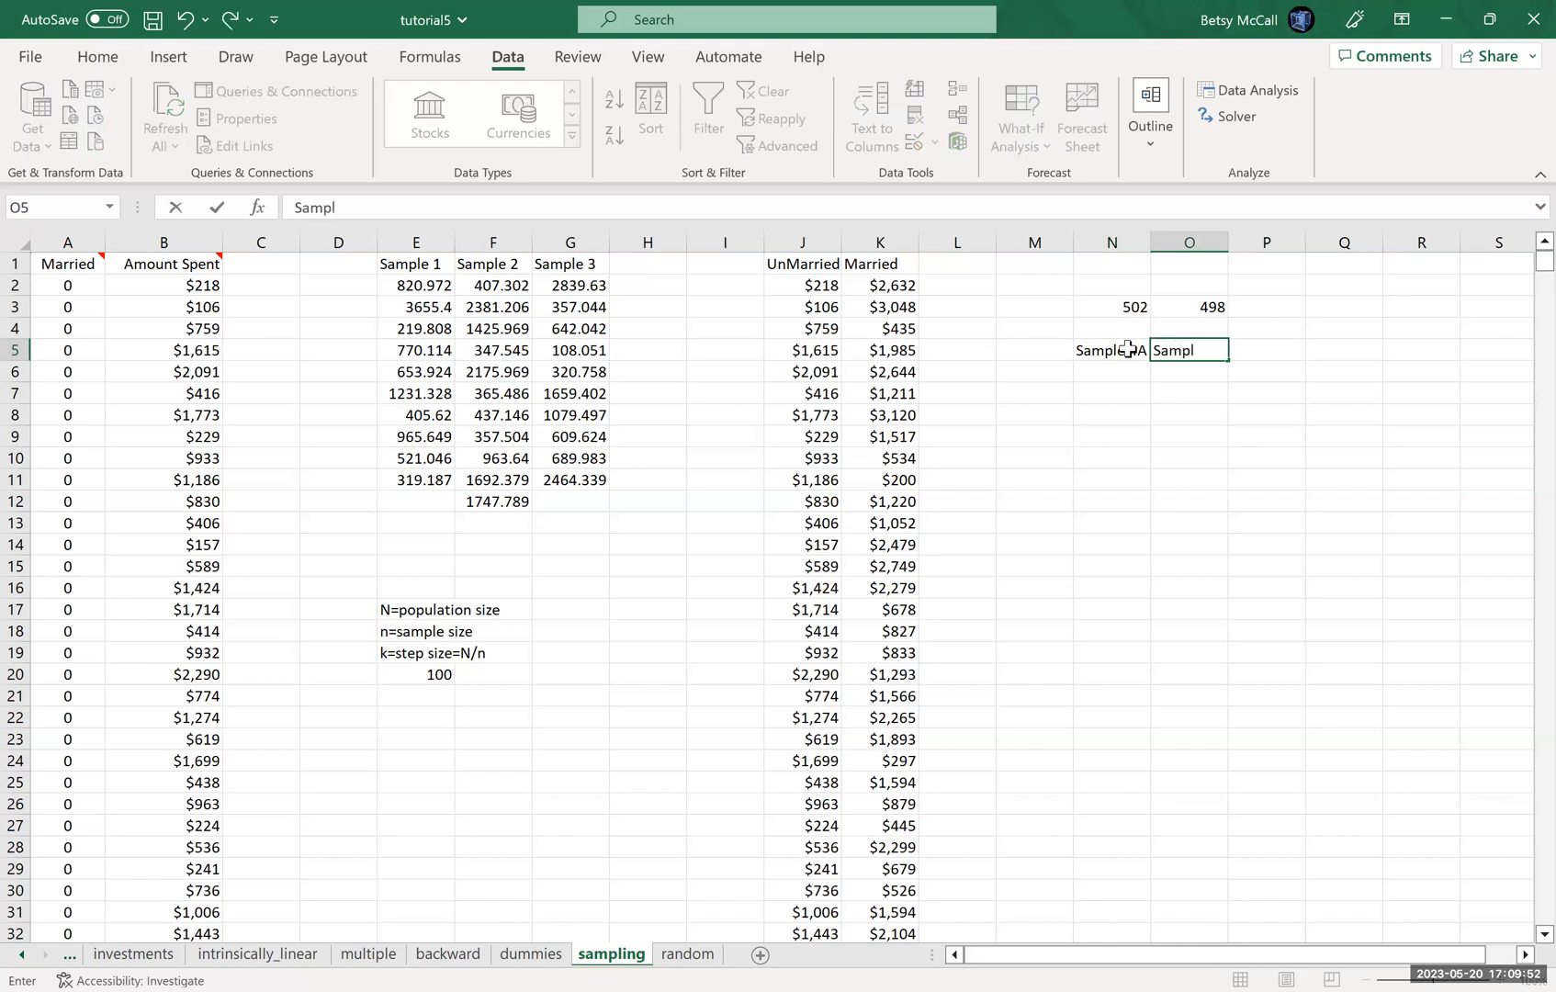
text(e4B)
key(Return)
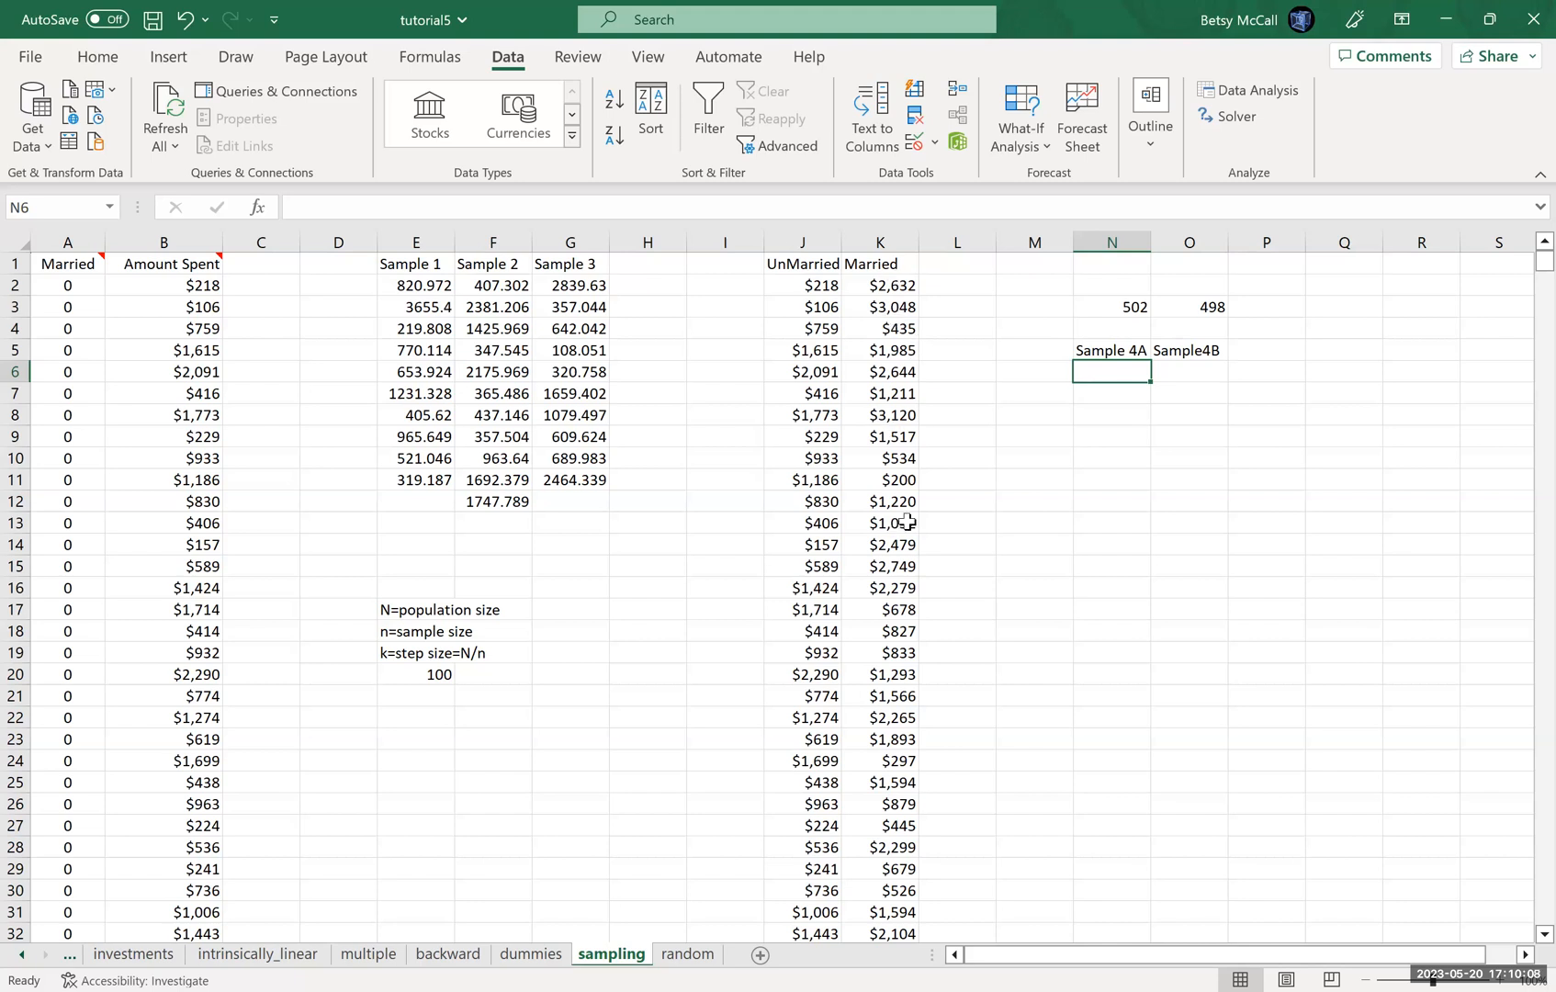
Start the Sampling analysis tool and set its input range to the UnMarried column, $J$1:$J$499.
click(1232, 96)
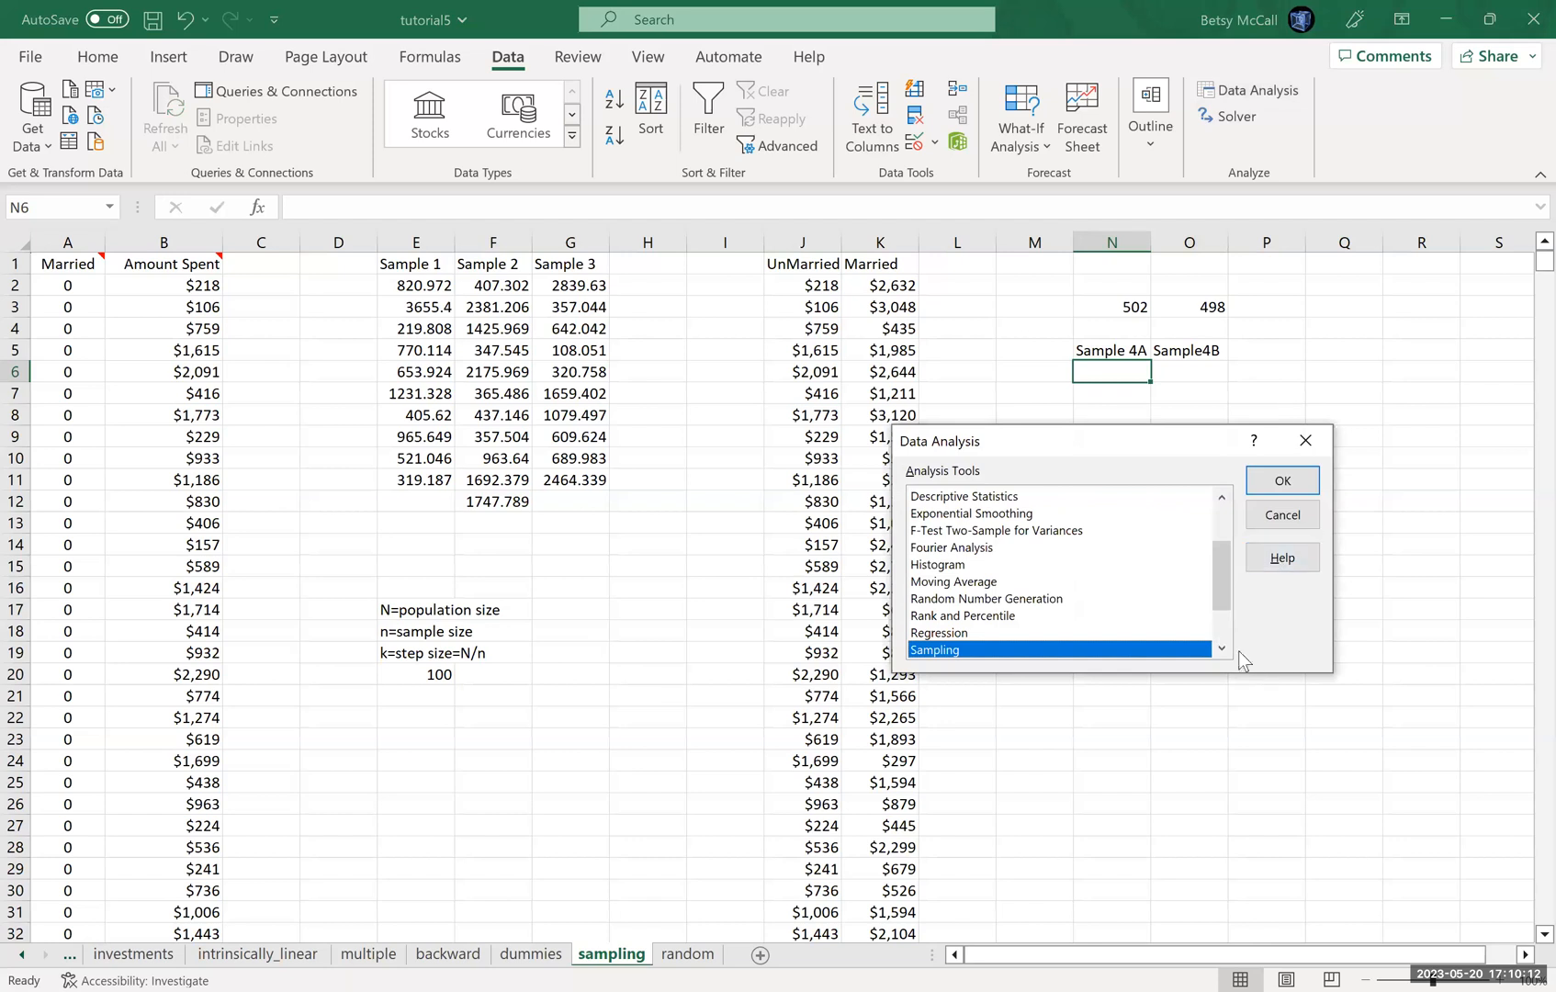
click(1281, 485)
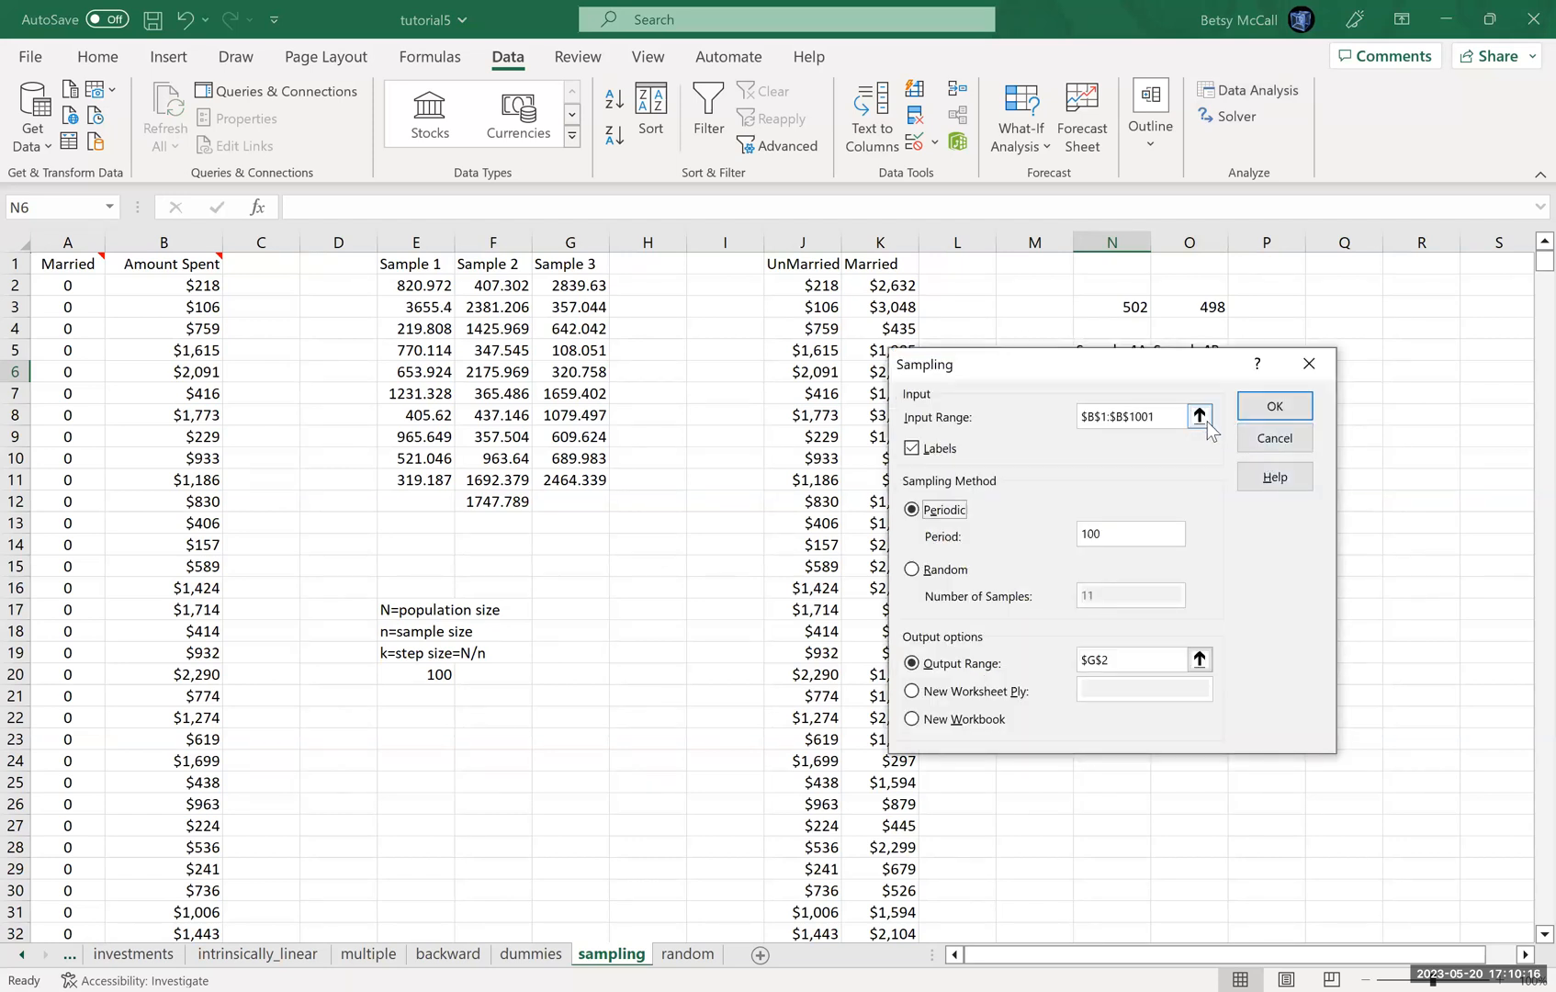
click(1205, 421)
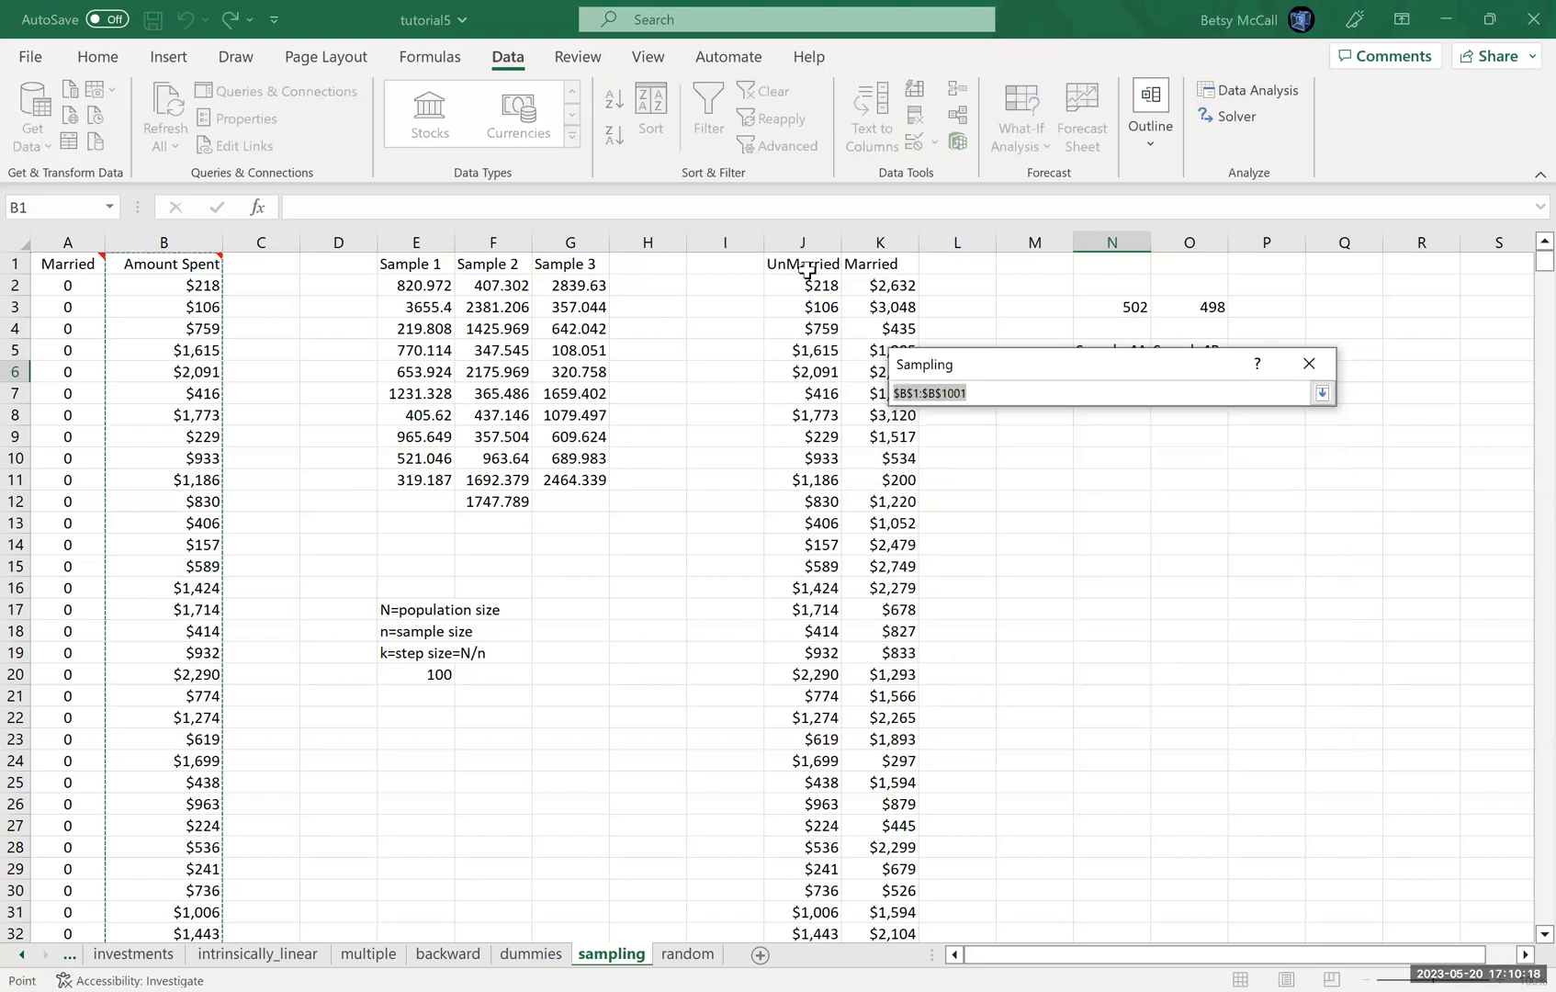
drag(806, 265, 803, 286)
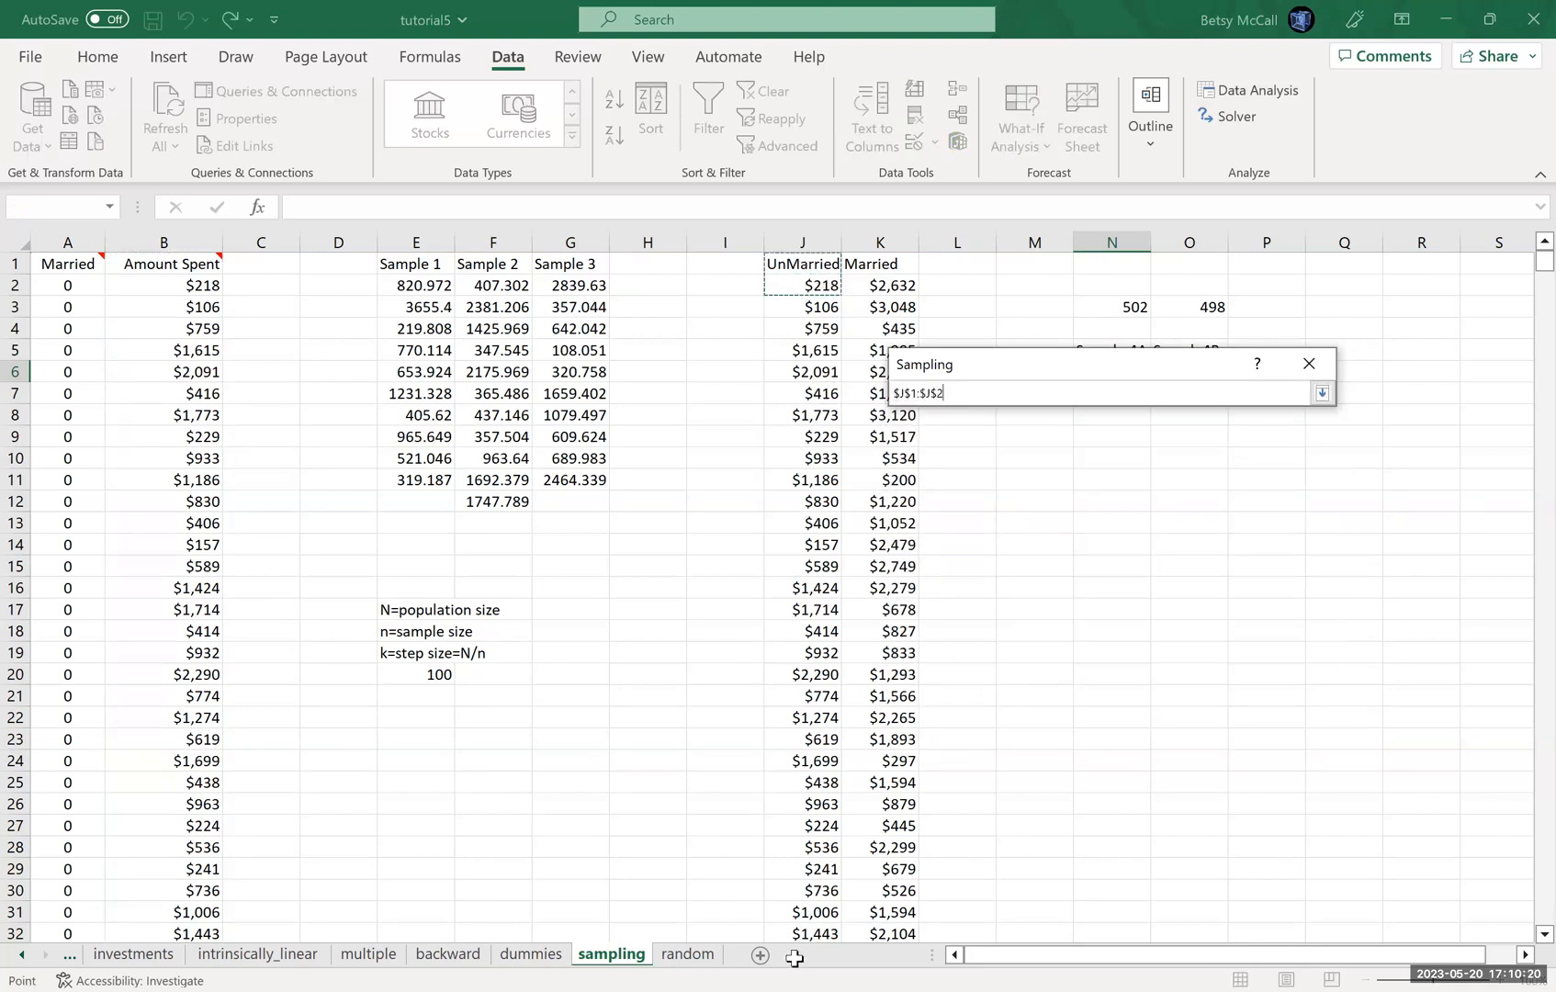
drag(803, 285, 795, 886)
key(shift+Up)
key(shift+Up)
key(shift+Up)
key(shift+Up)
click(1322, 393)
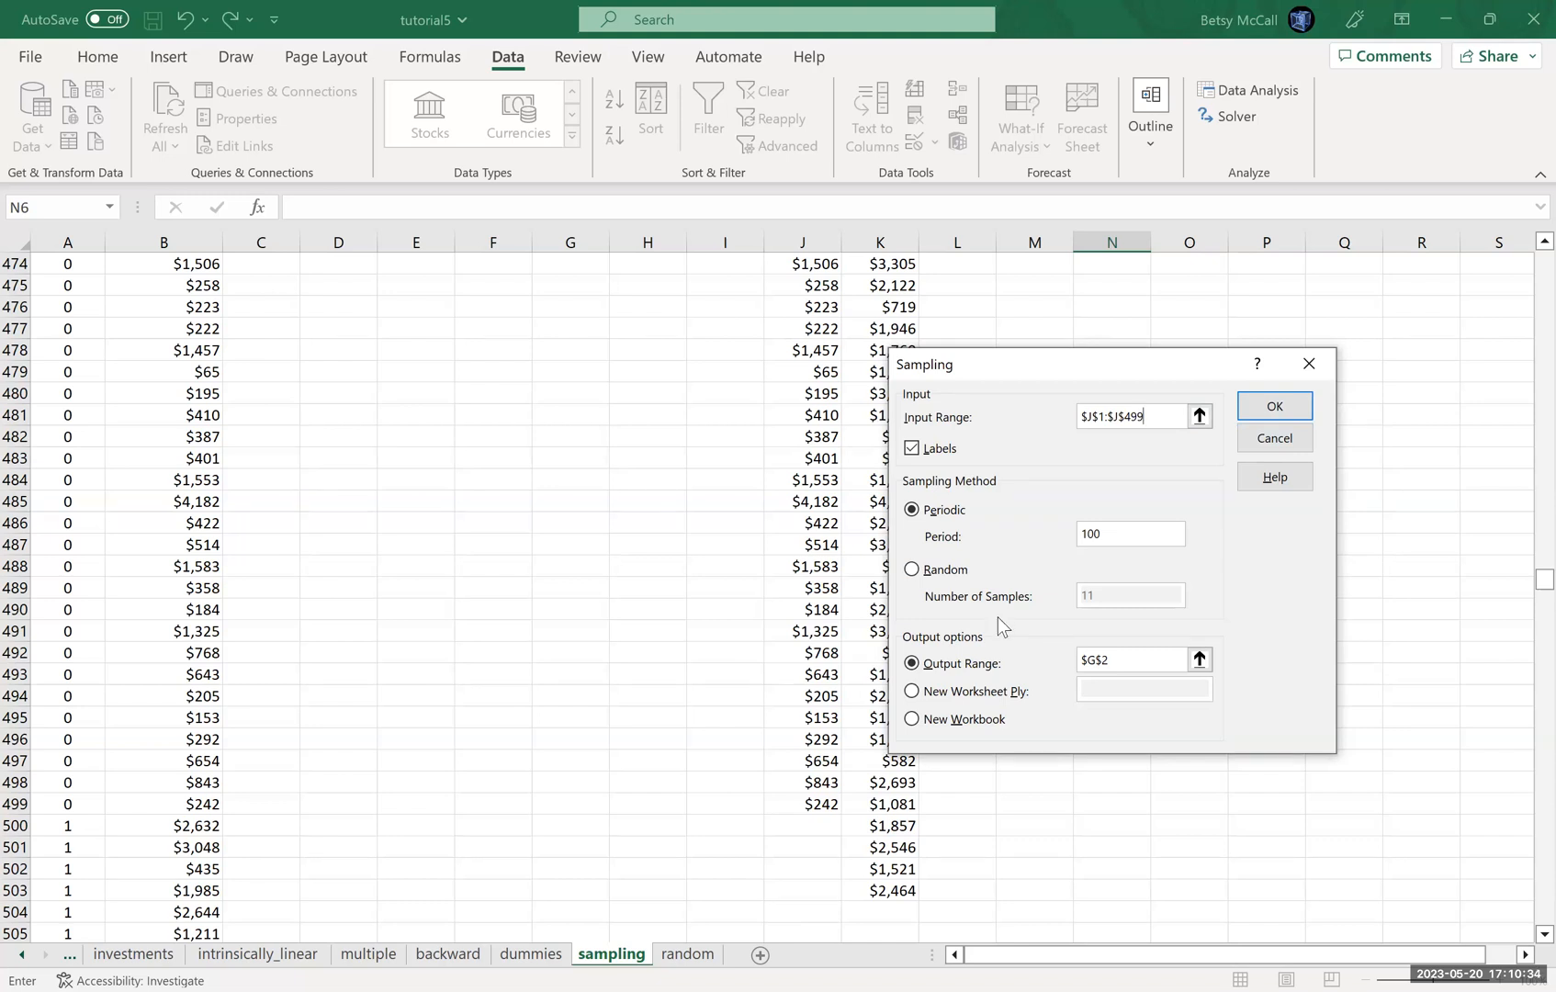
Draw a random sample of 5 unmarried values with the output range starting at cell N6.
click(918, 571)
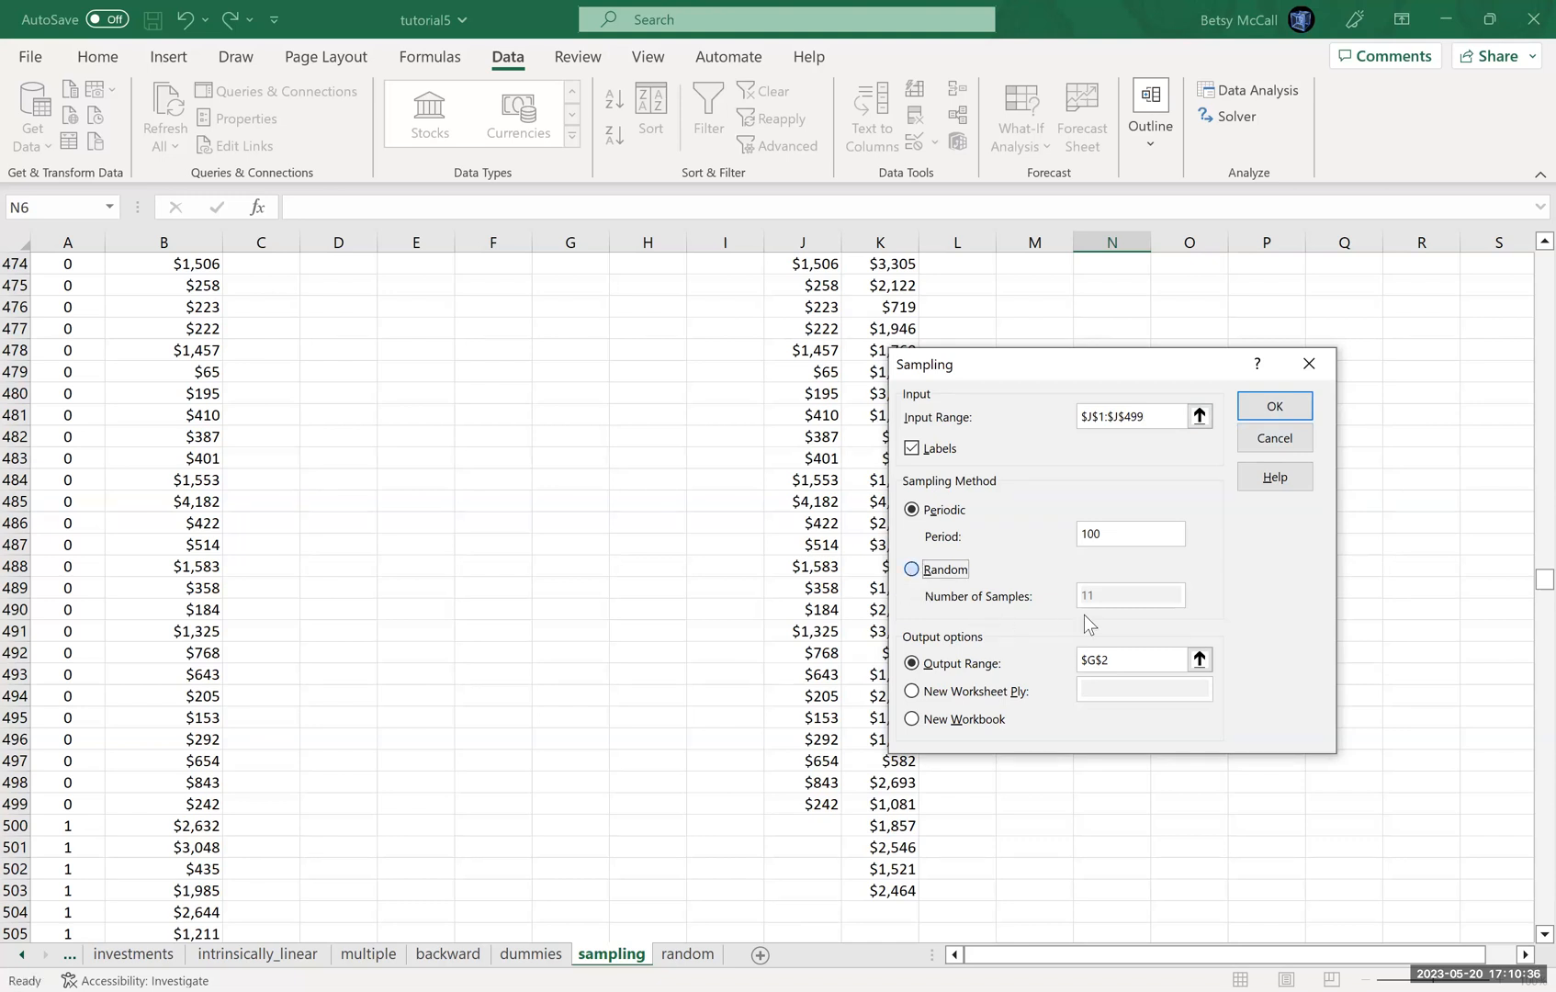
click(1100, 588)
key(BackSpace)
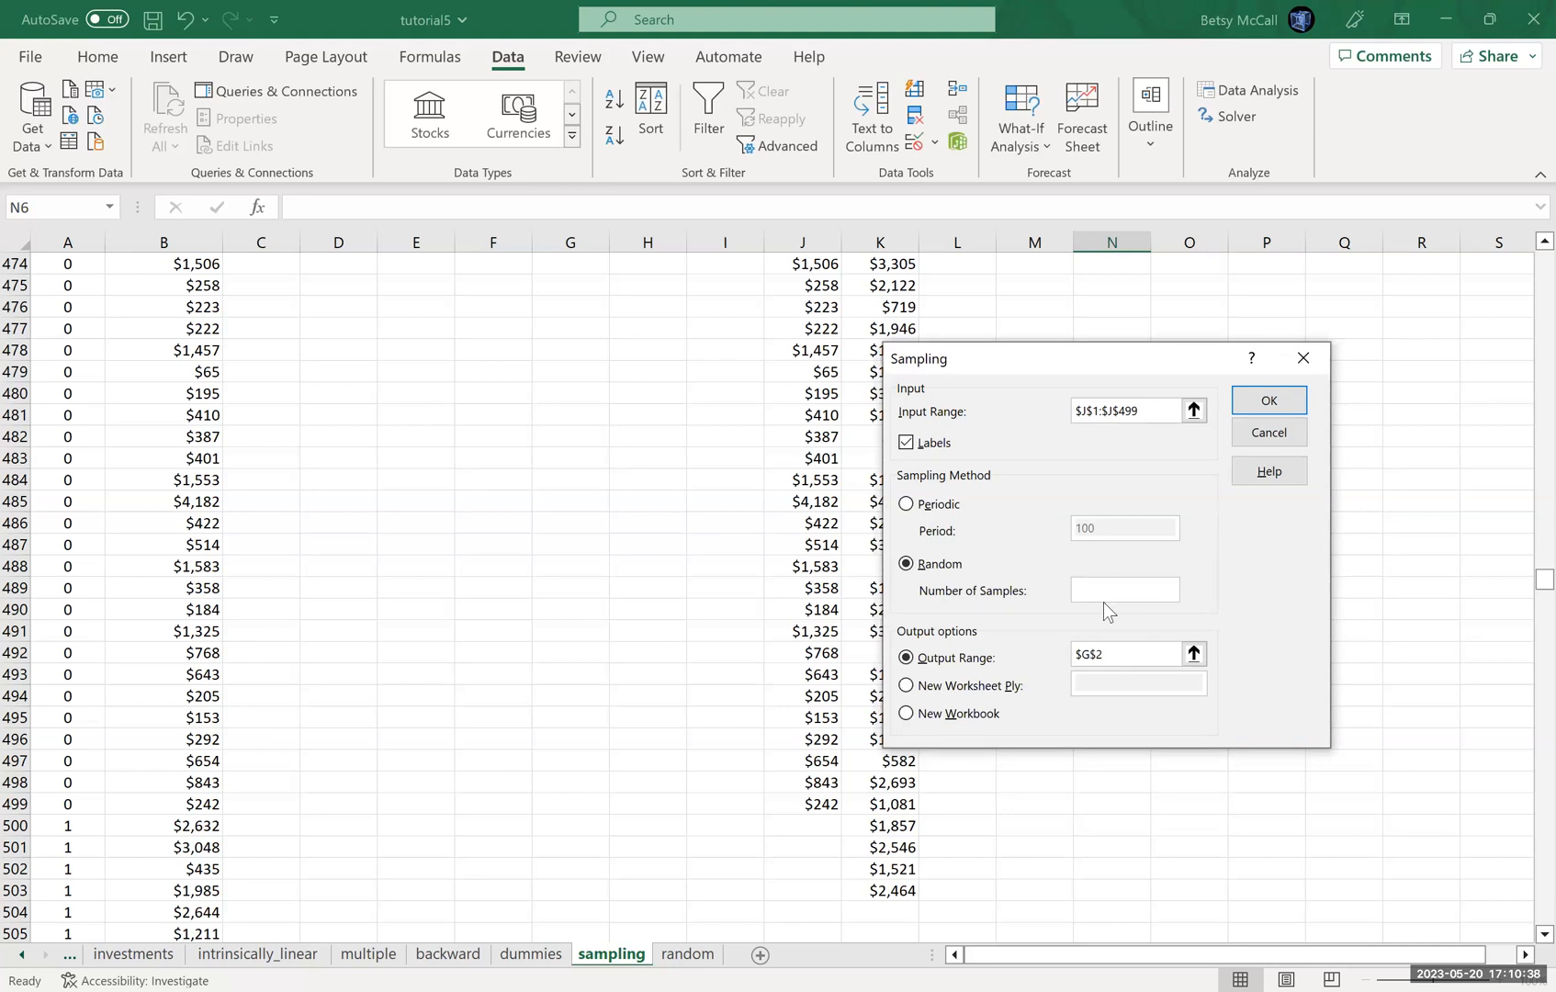
text(5)
key(Tab)
click(1193, 653)
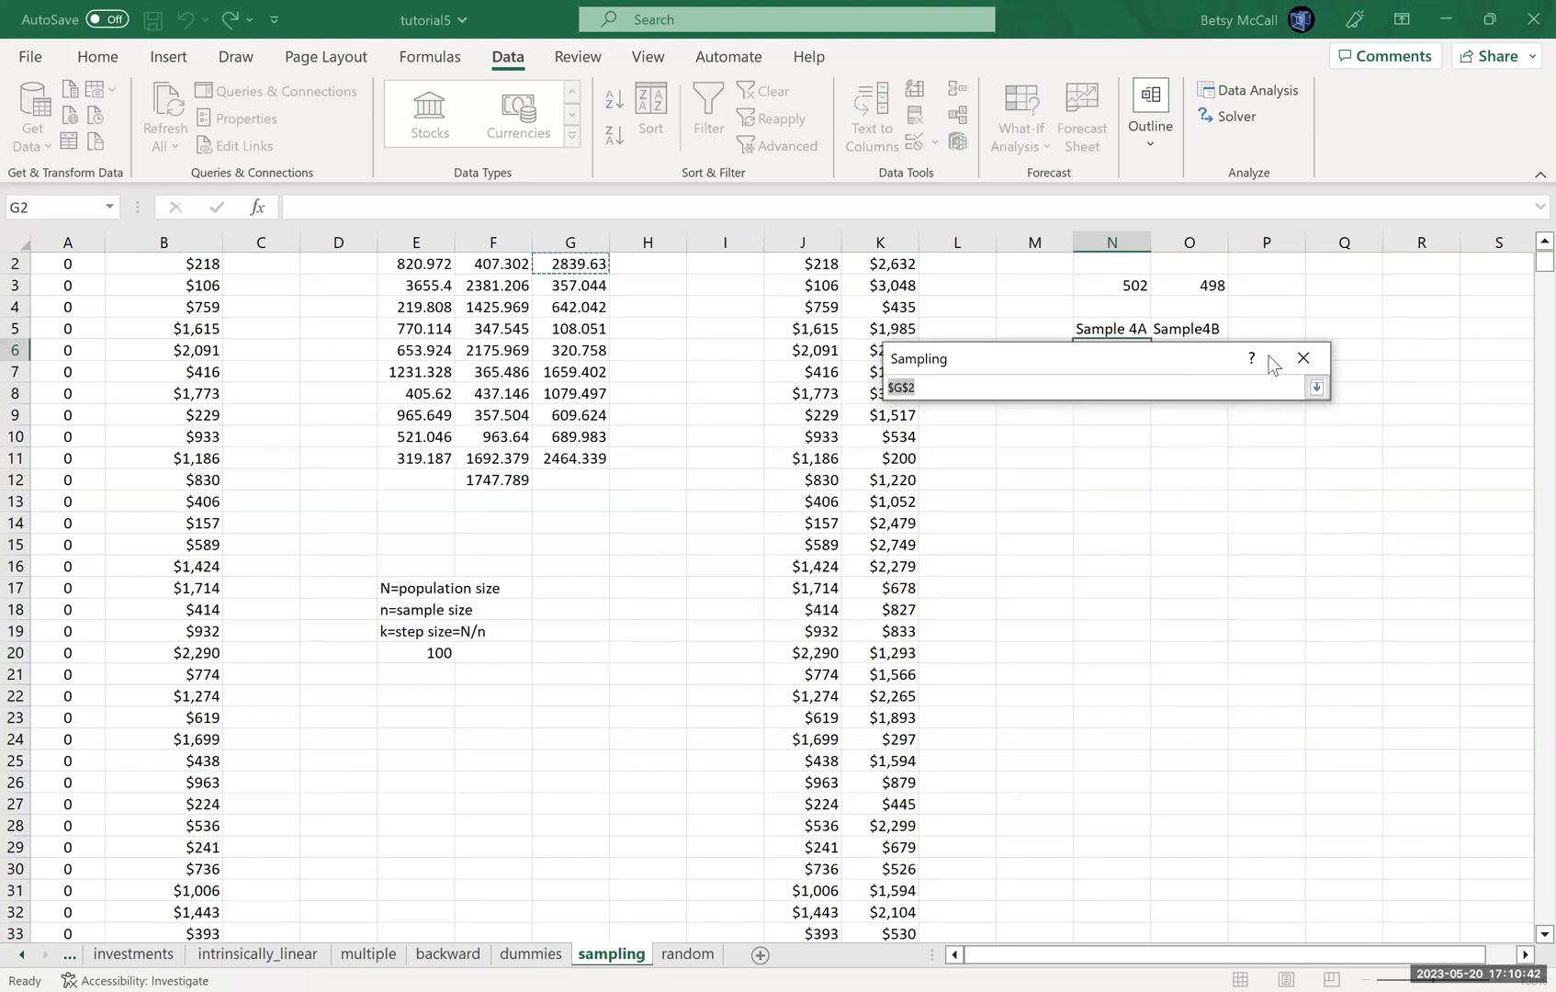
click(1102, 353)
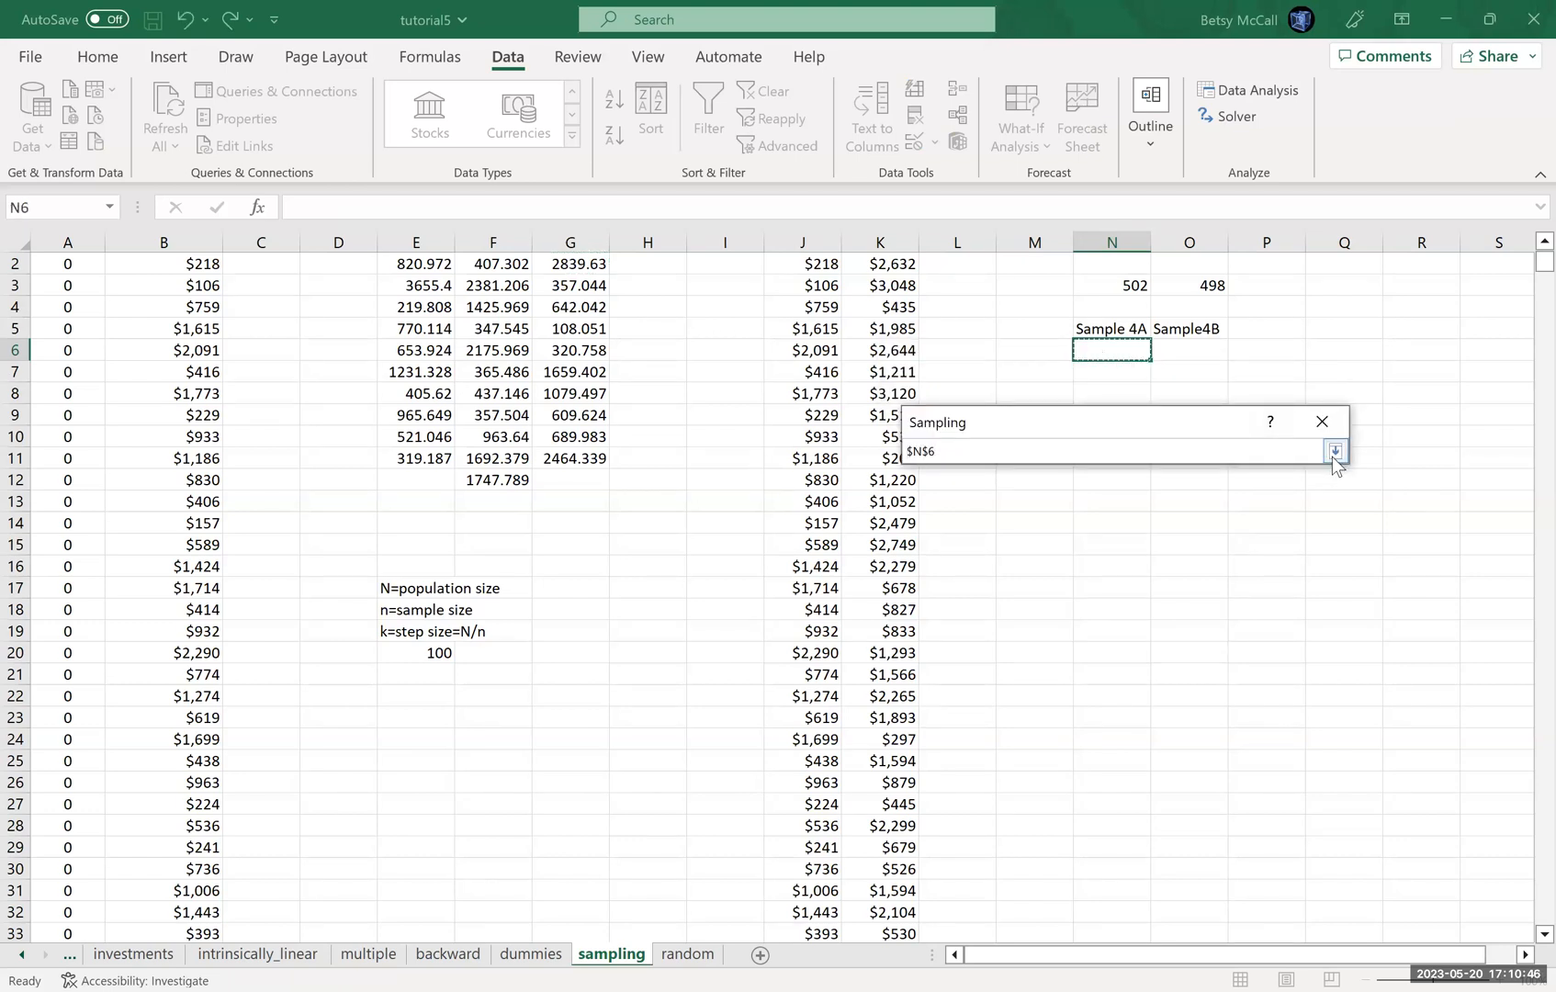
click(1333, 457)
click(1290, 465)
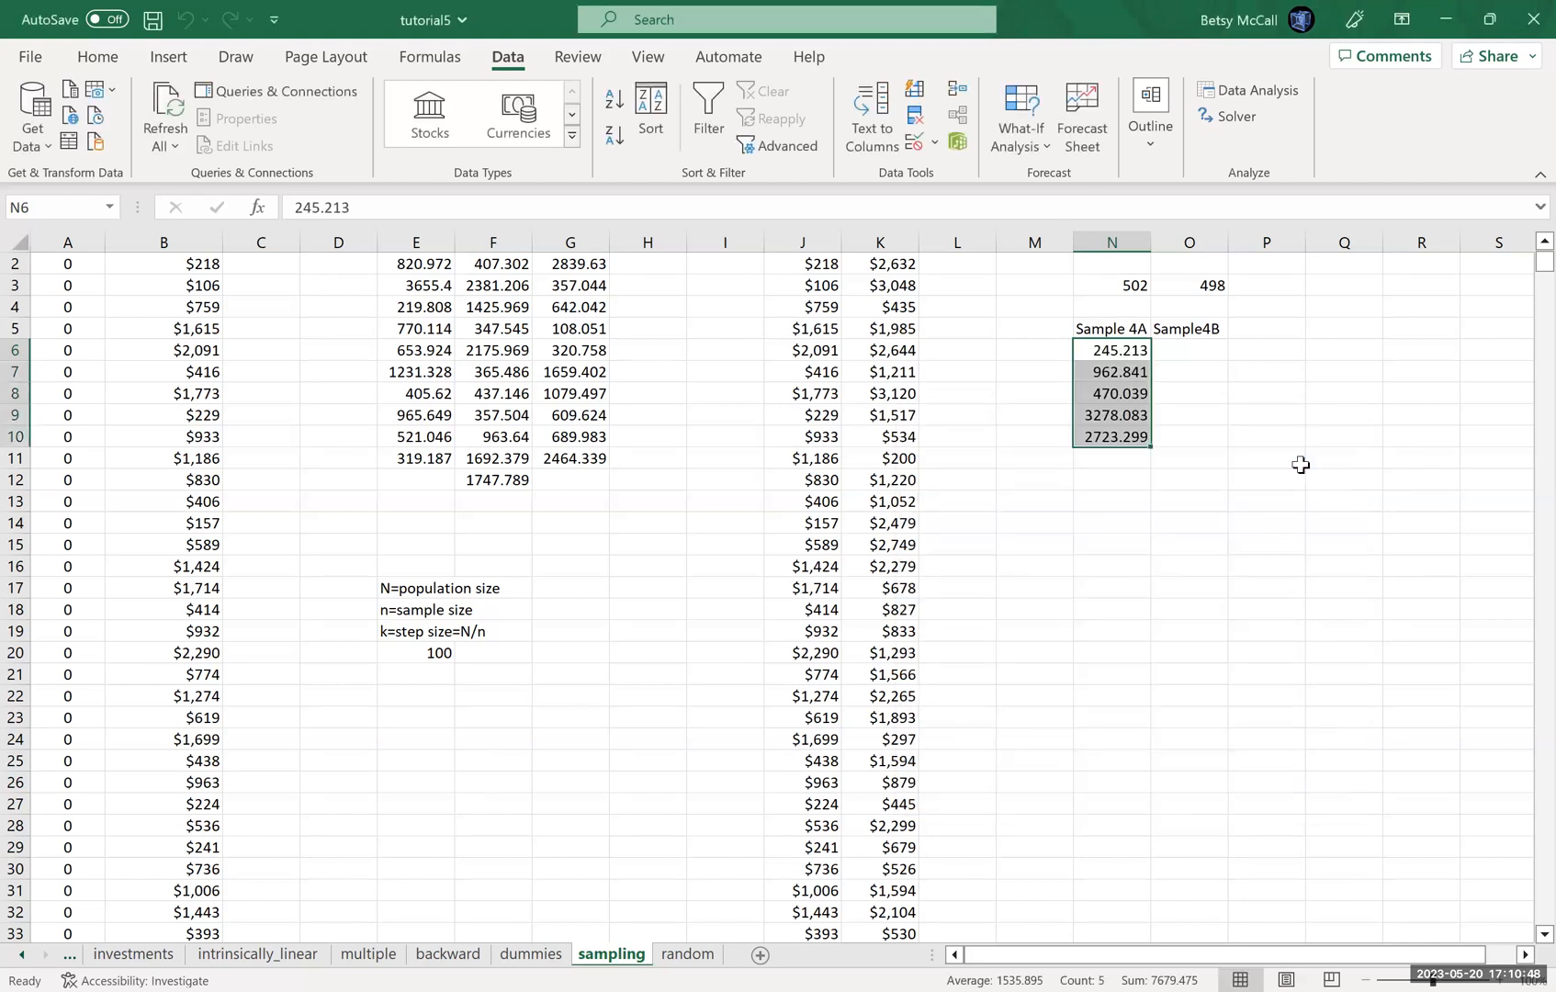
Start the Sampling tool again for the married group and change the start of the input range to $K$1.
click(1202, 348)
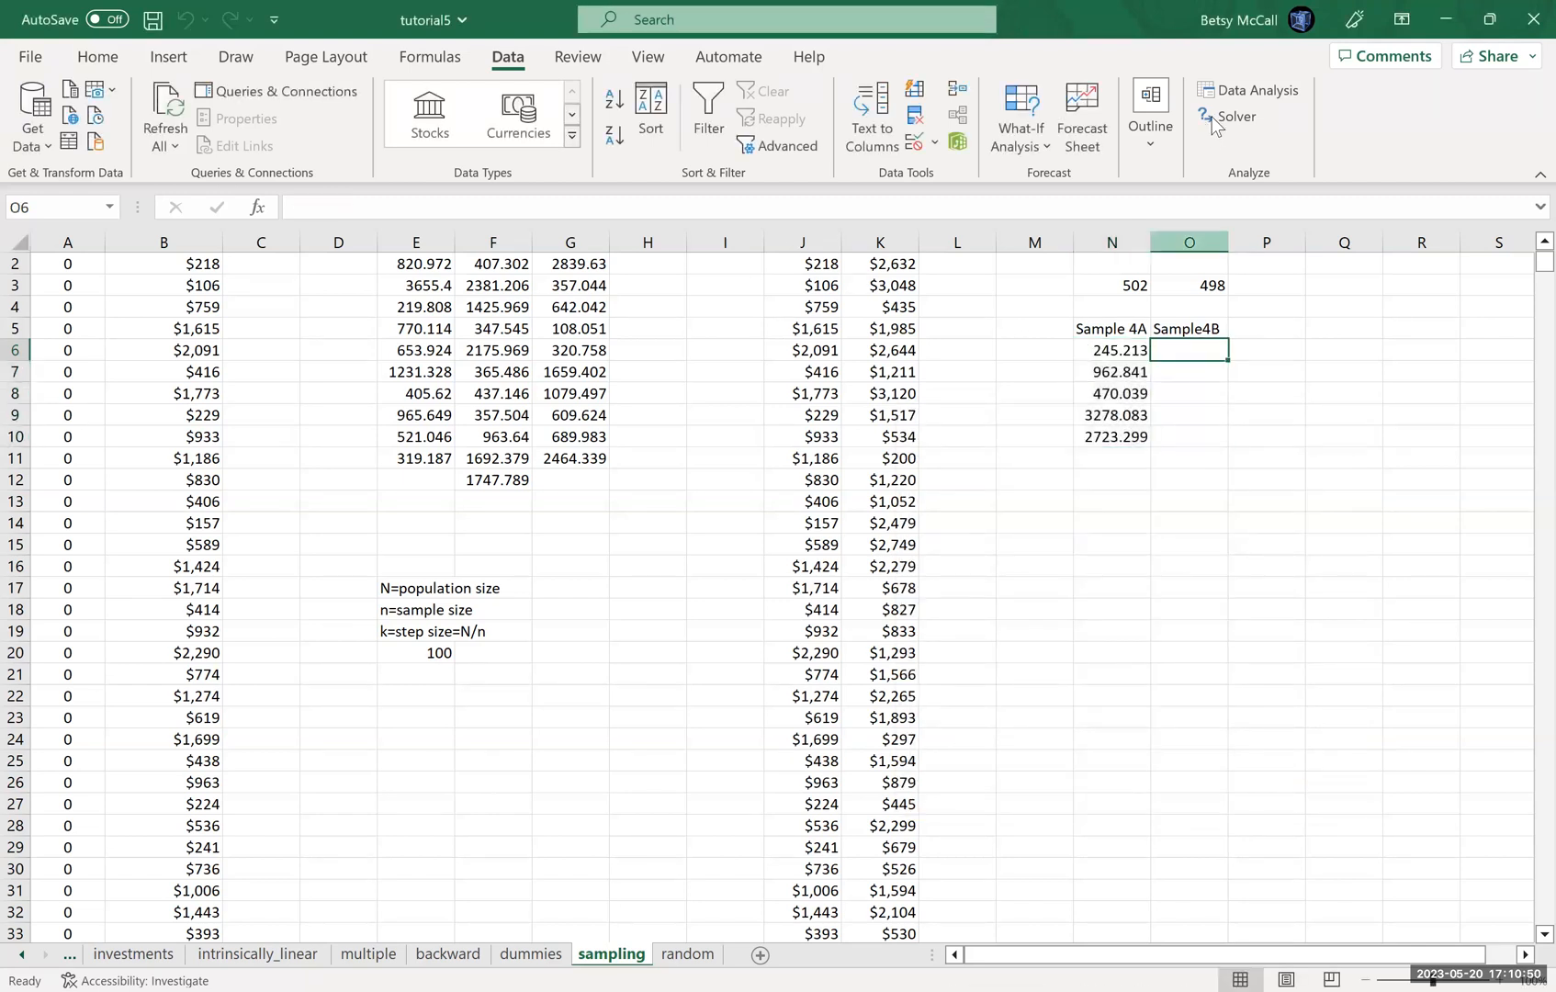
click(1225, 101)
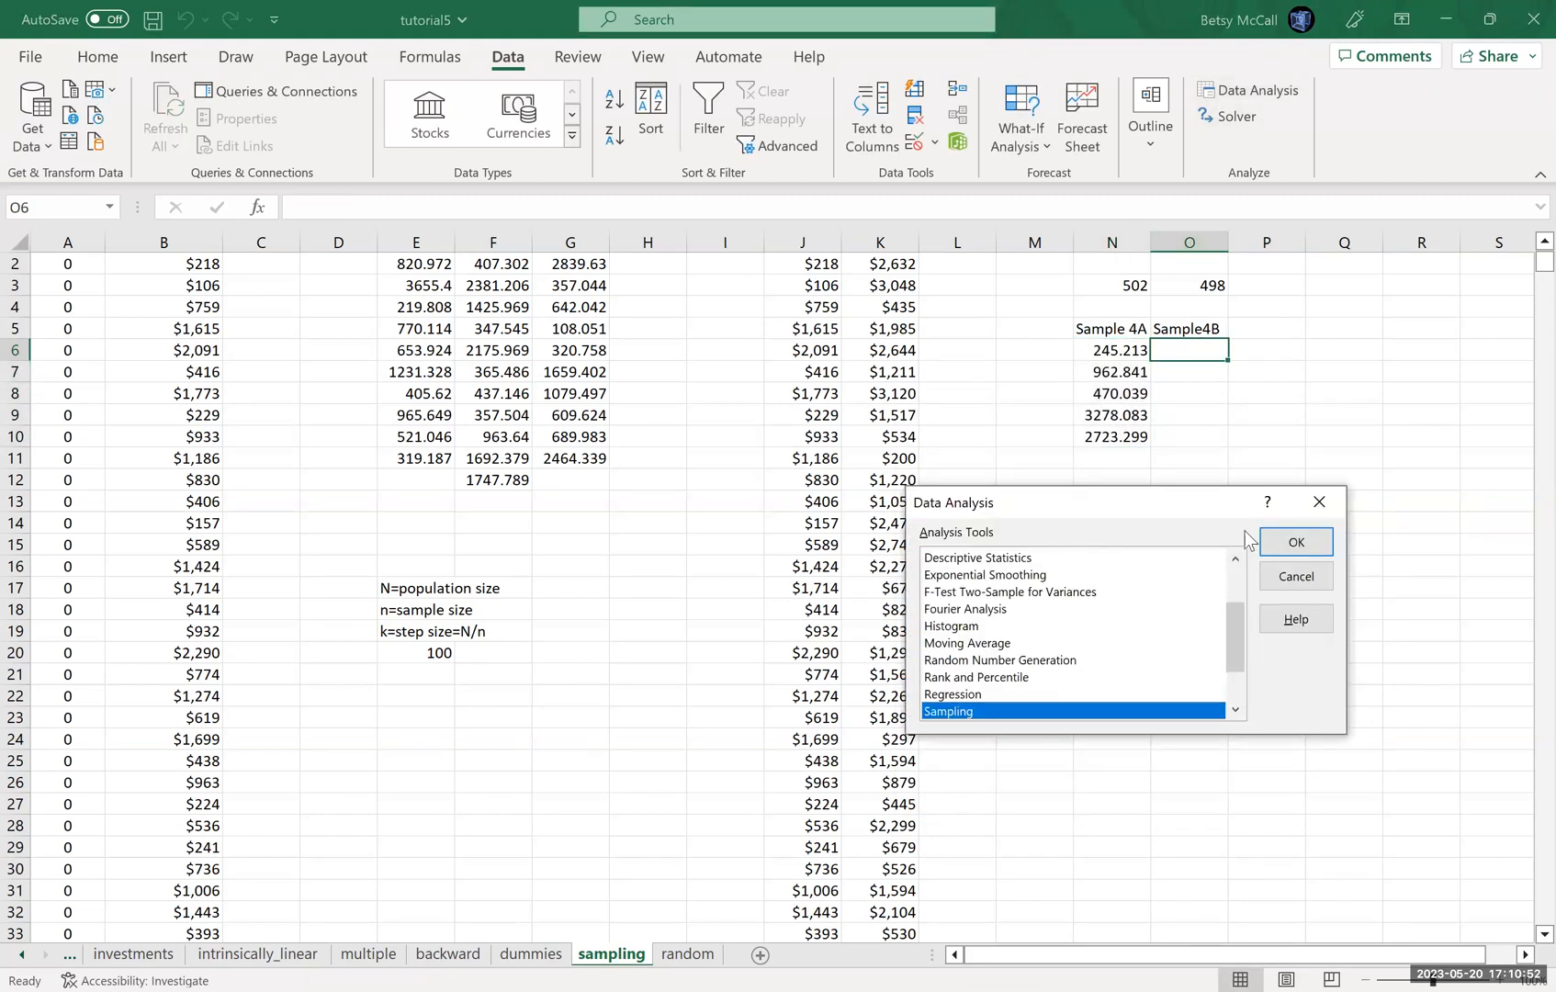
click(1298, 547)
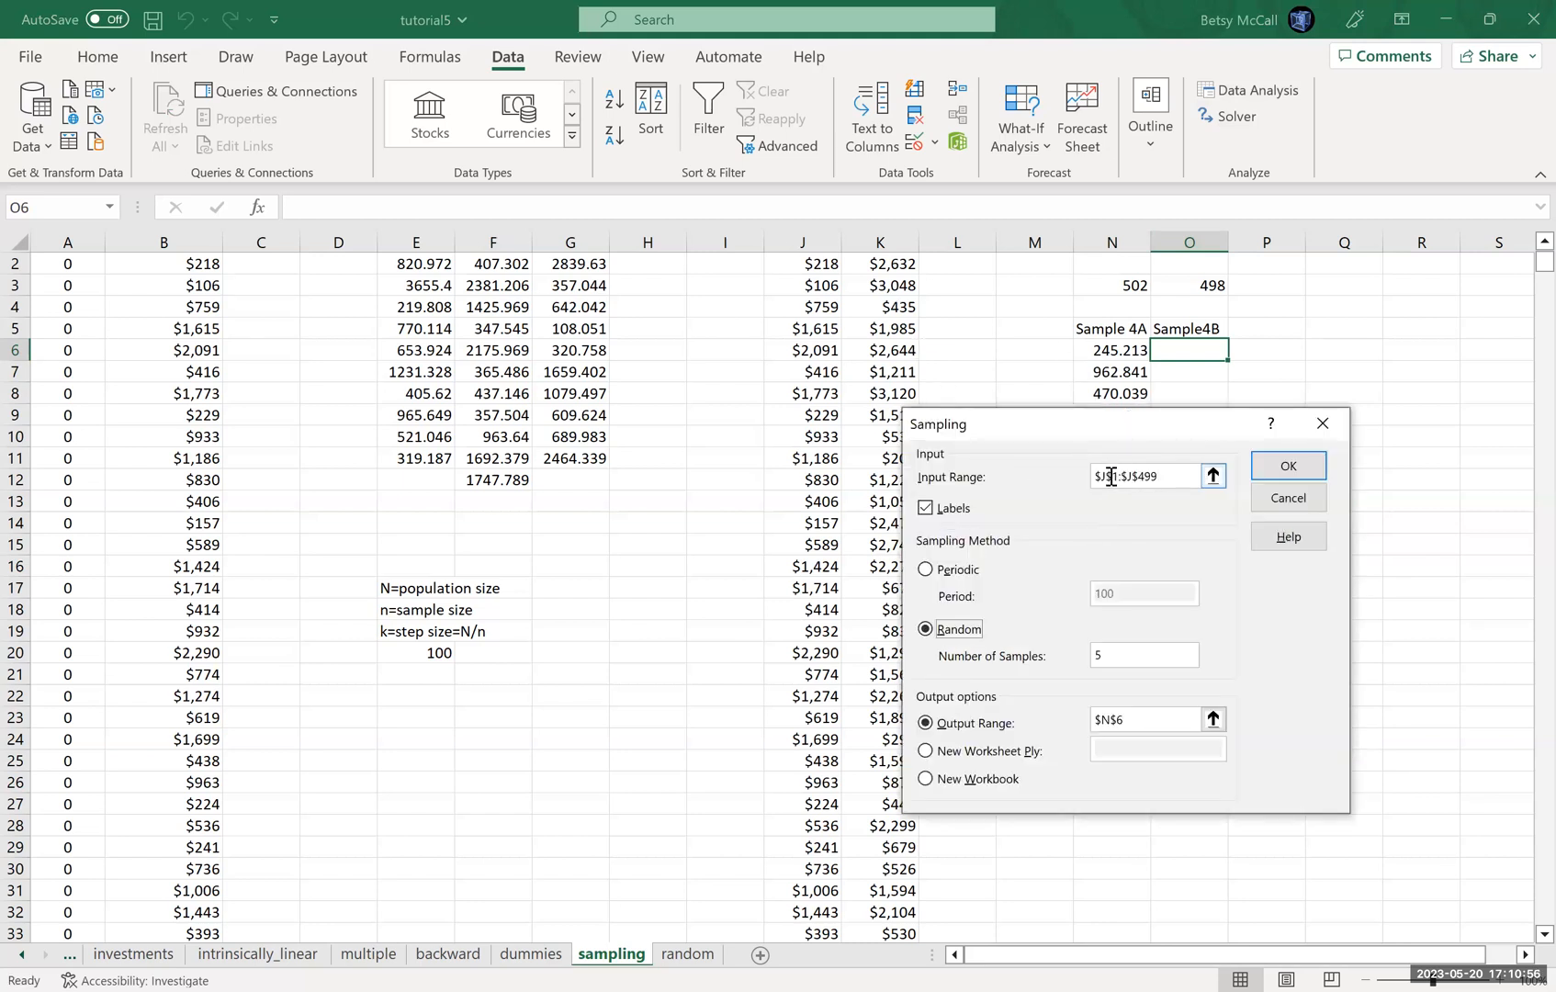
click(1108, 476)
key(BackSpace)
text(k$P$6)
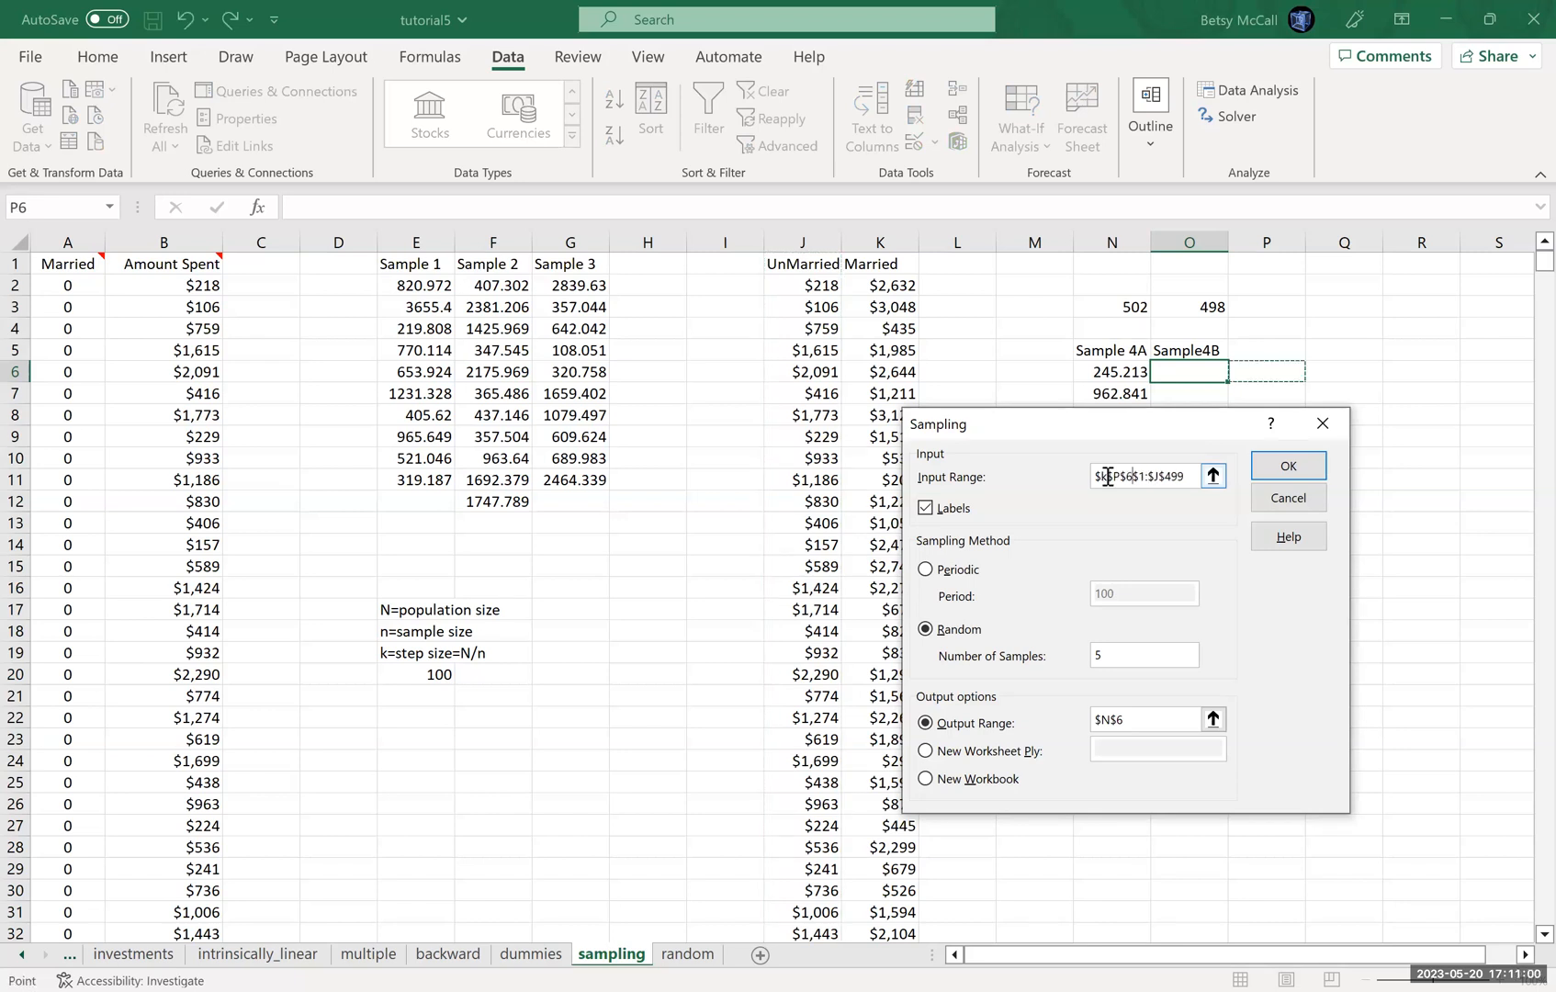
key(Right)
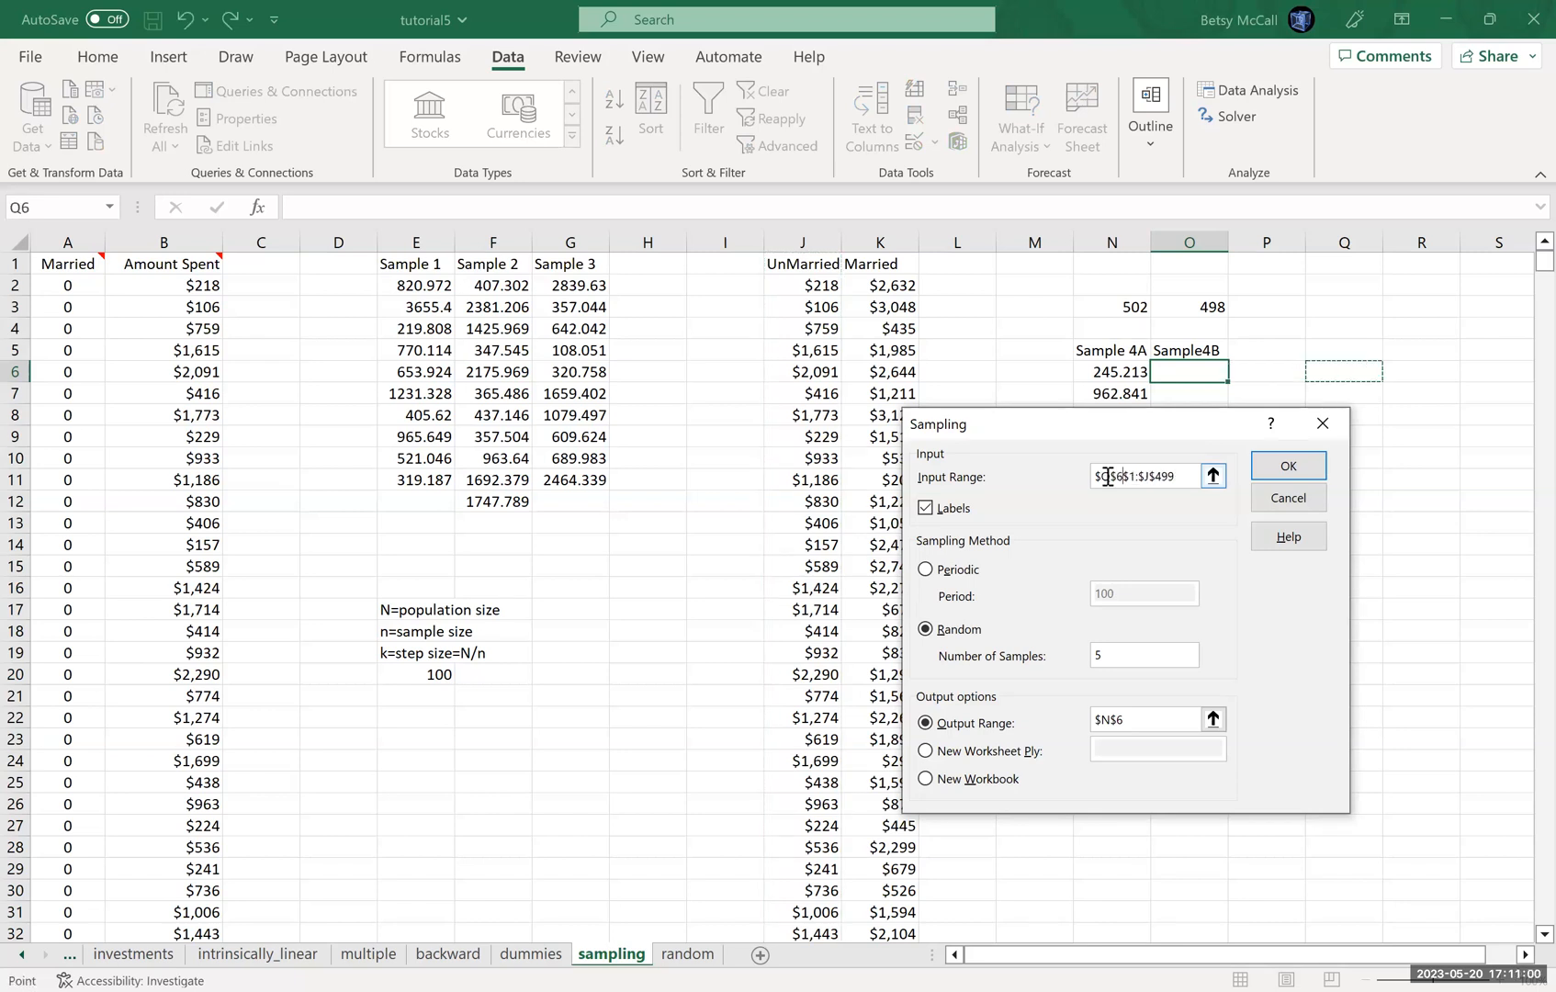
key(Right)
key(Right)
key(BackSpace)
key(BackSpace)
text(K)
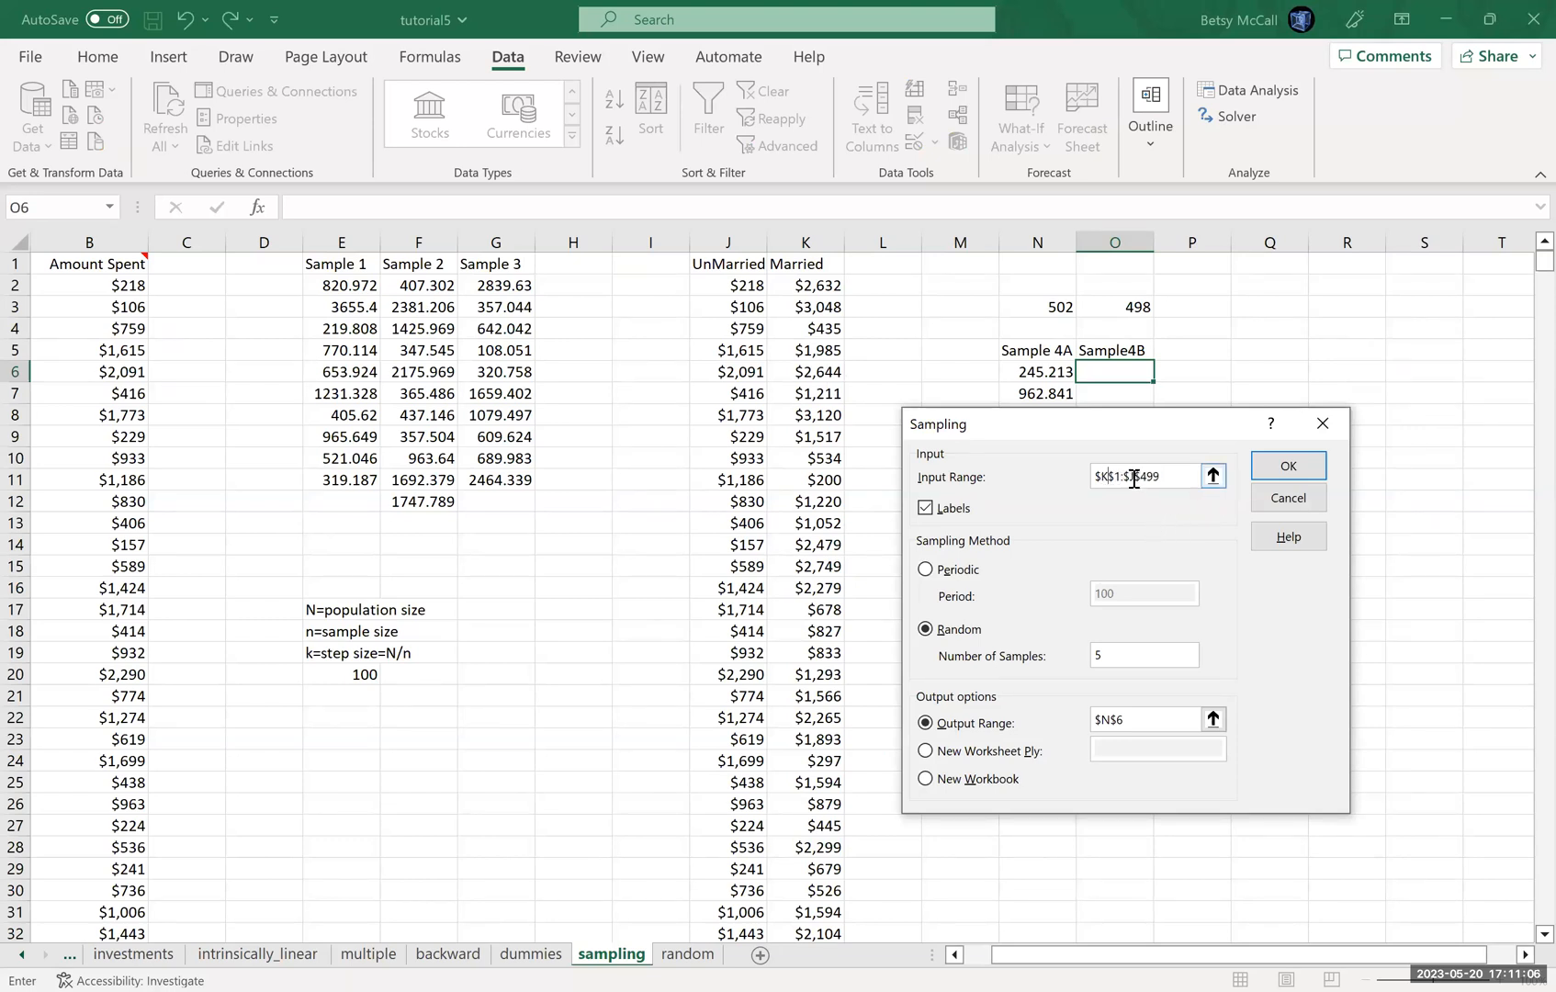
Change the end of the input range to $K$503 and check it against the last row of the Married column.
click(1135, 477)
key(BackSpace)
text(K)
key(BackSpace)
key(BackSpace)
key(BackSpace)
text(503)
click(1213, 475)
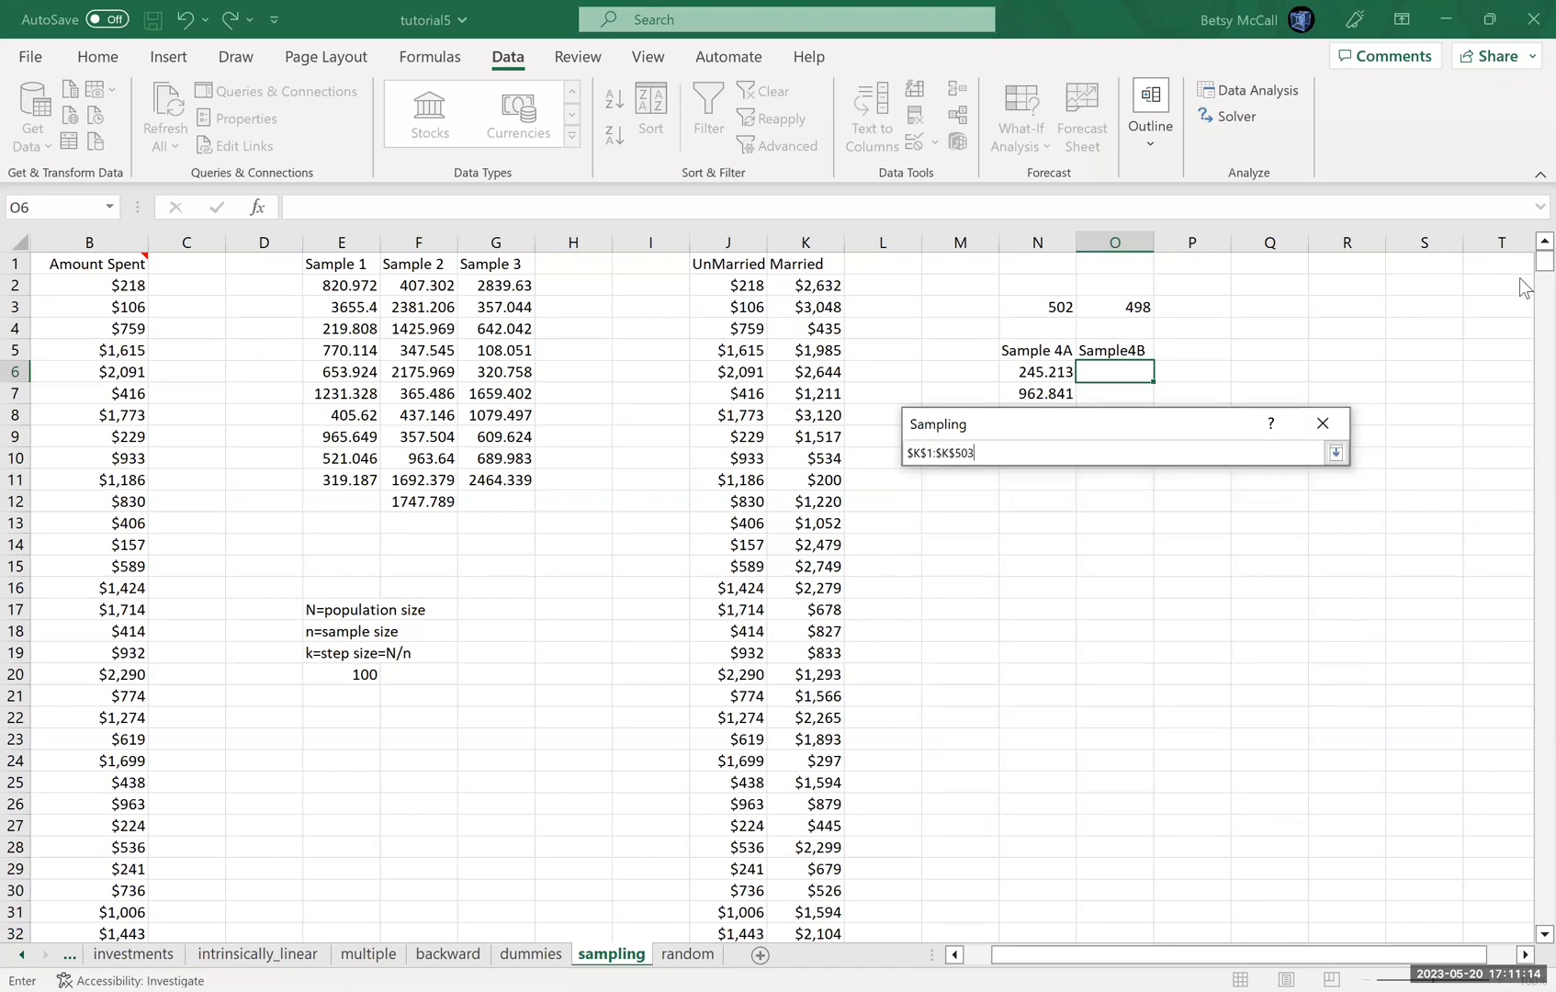
drag(1545, 262, 791, 563)
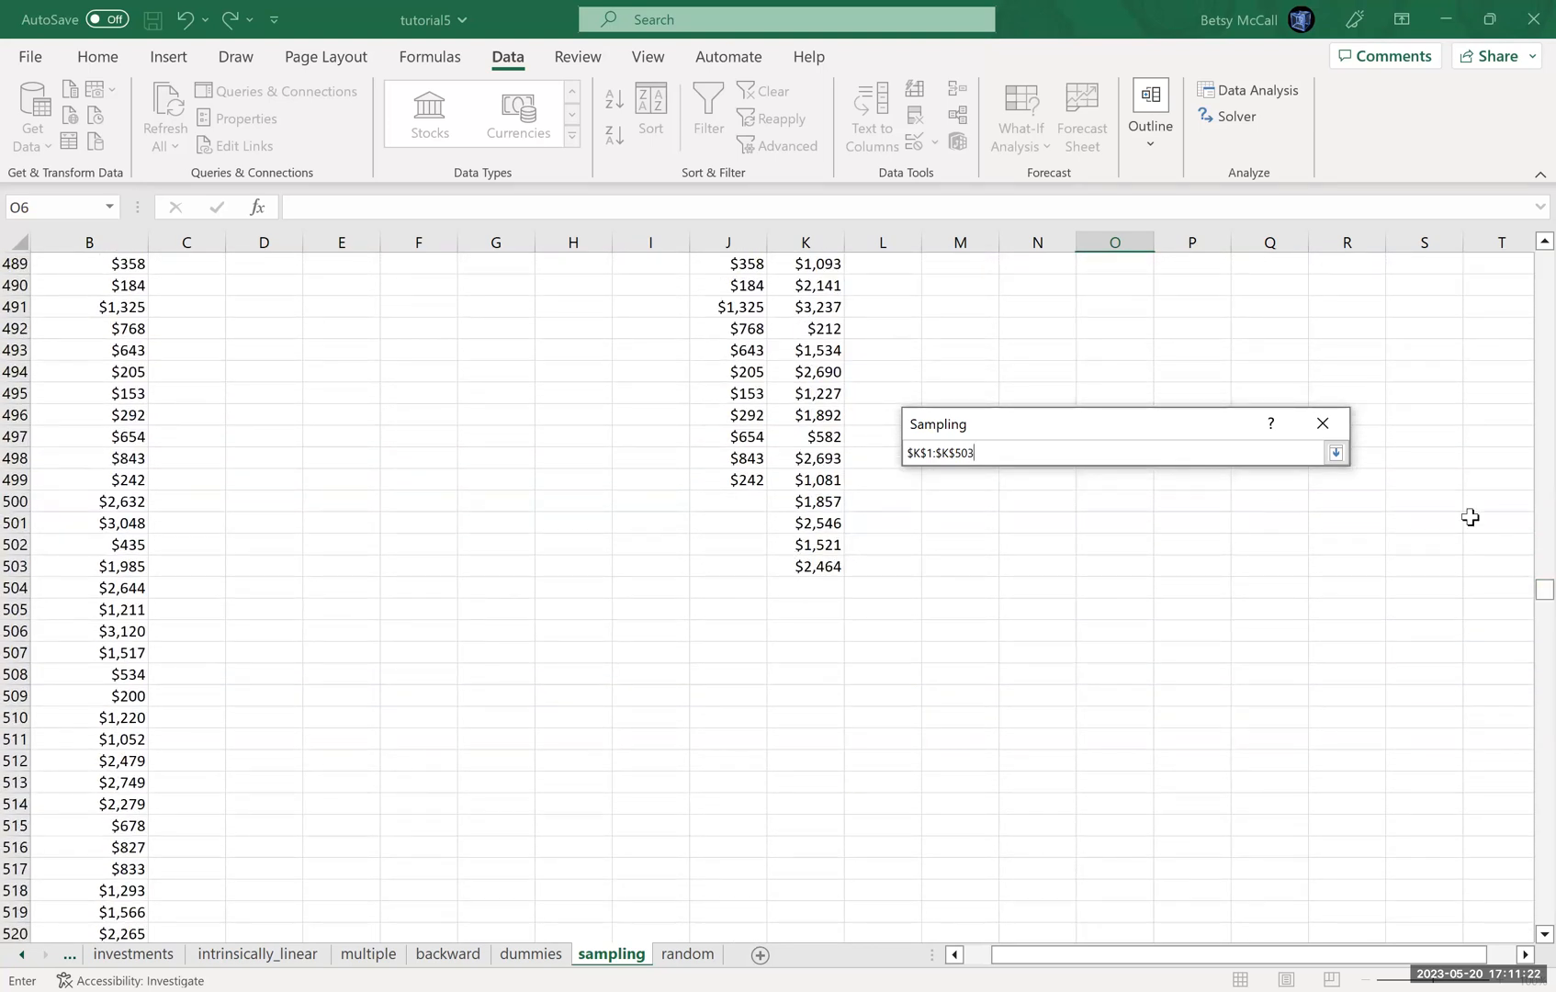
click(1334, 452)
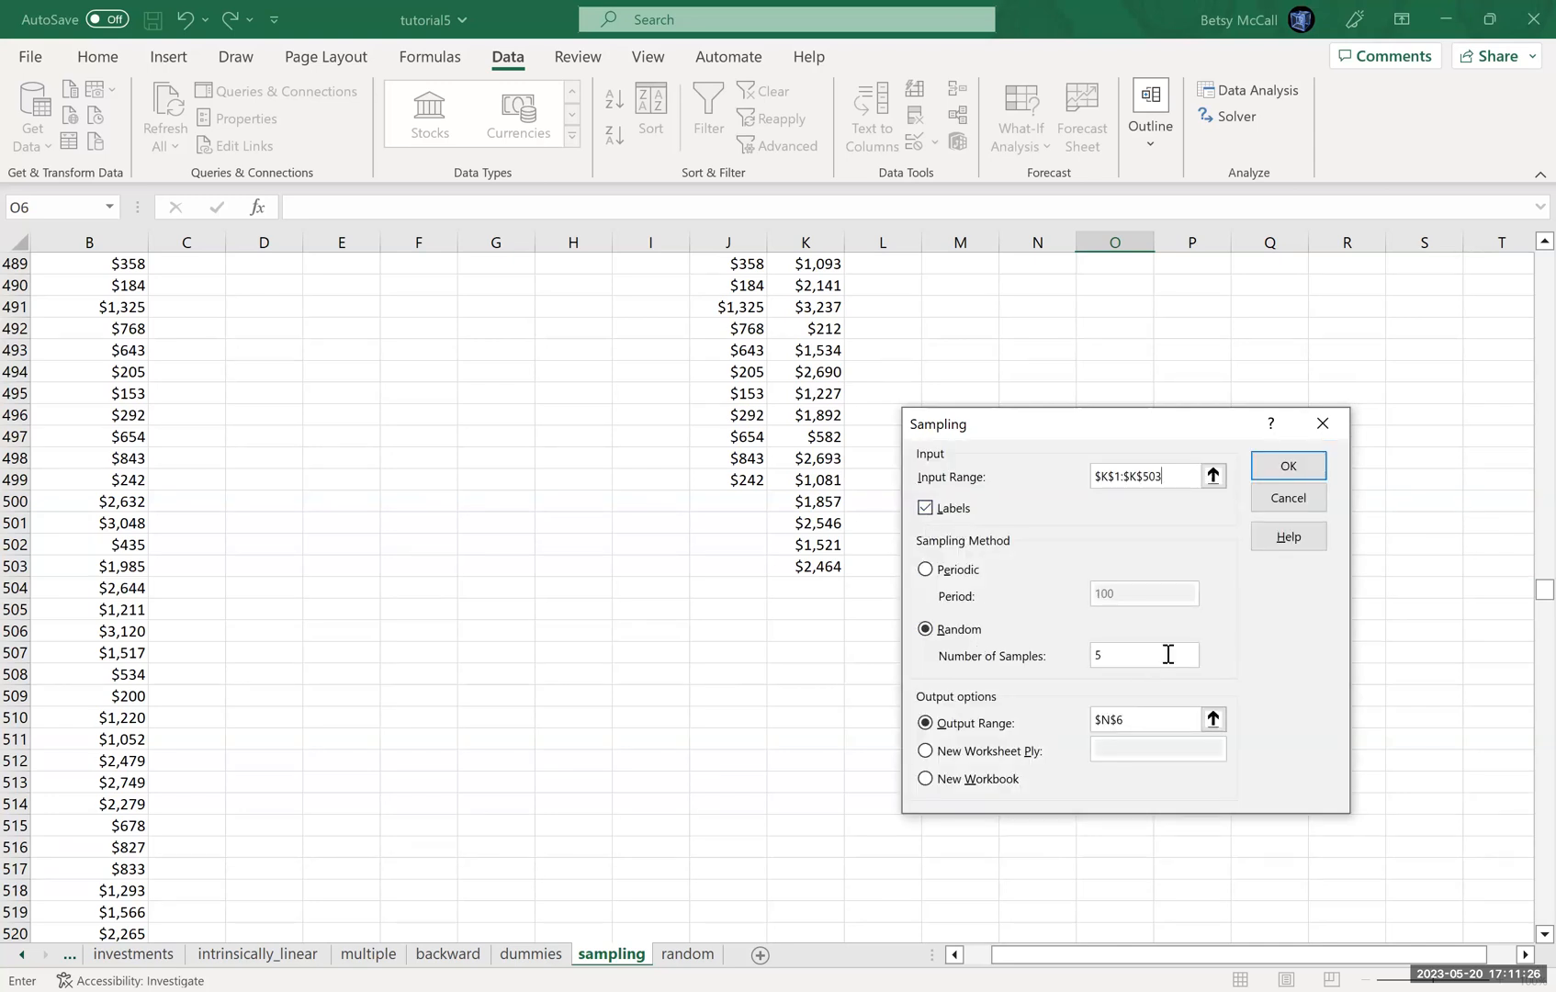
Set the output range to cell O6 and generate the random sample of 5 married values.
click(1215, 719)
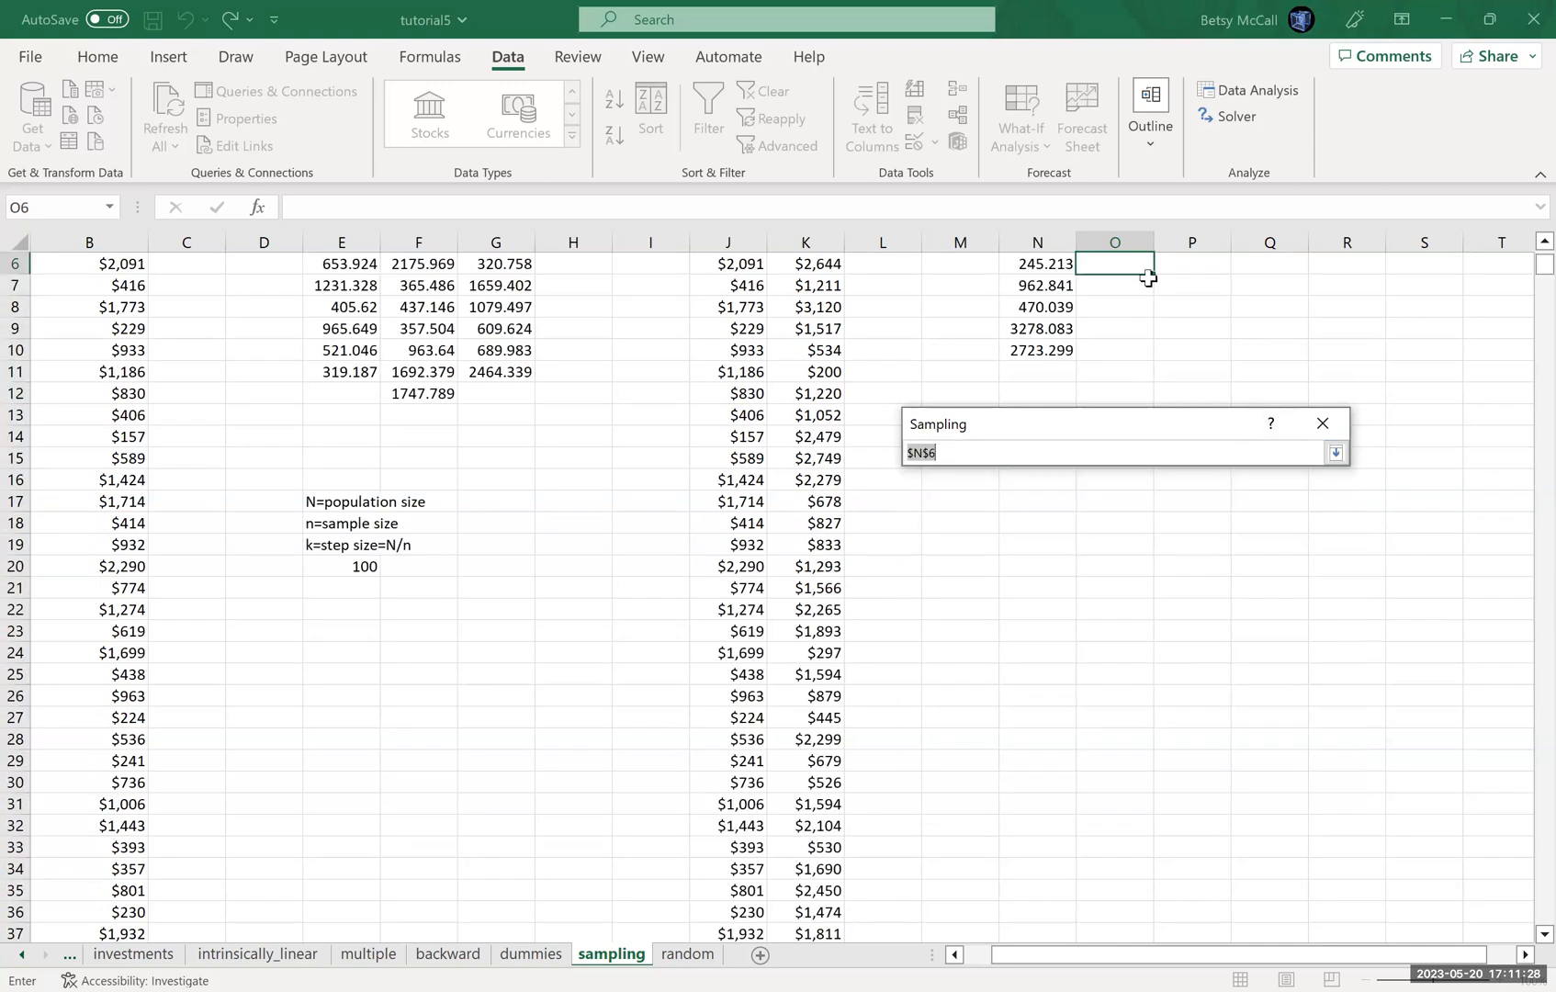
click(1544, 241)
click(1544, 241)
click(1114, 307)
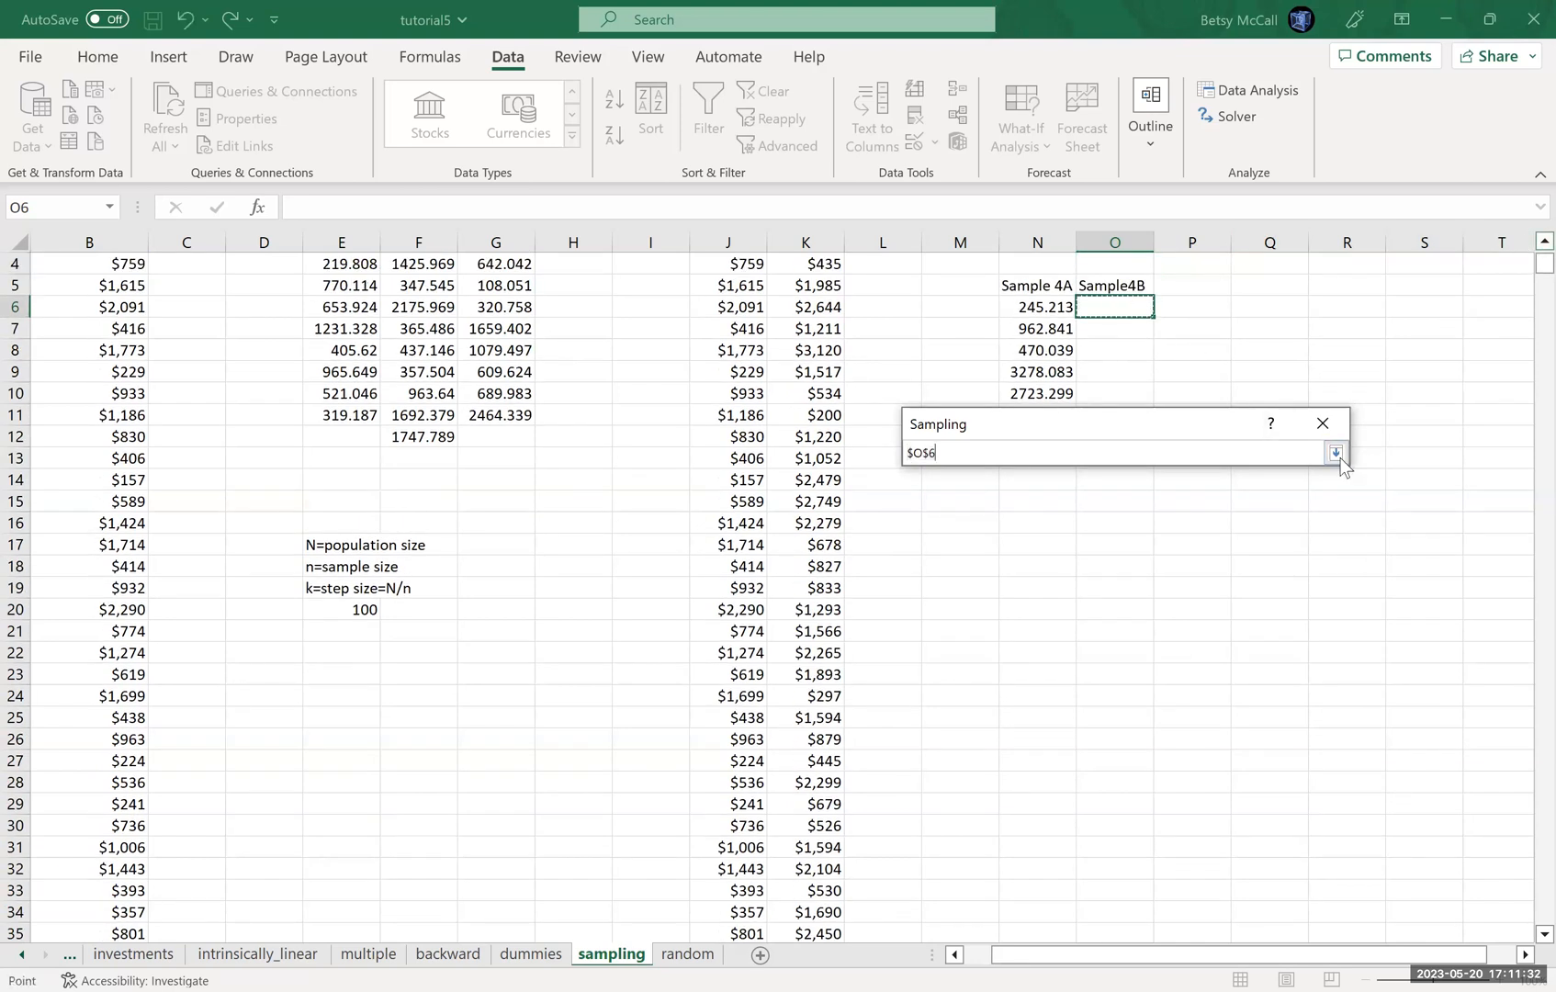
click(1334, 453)
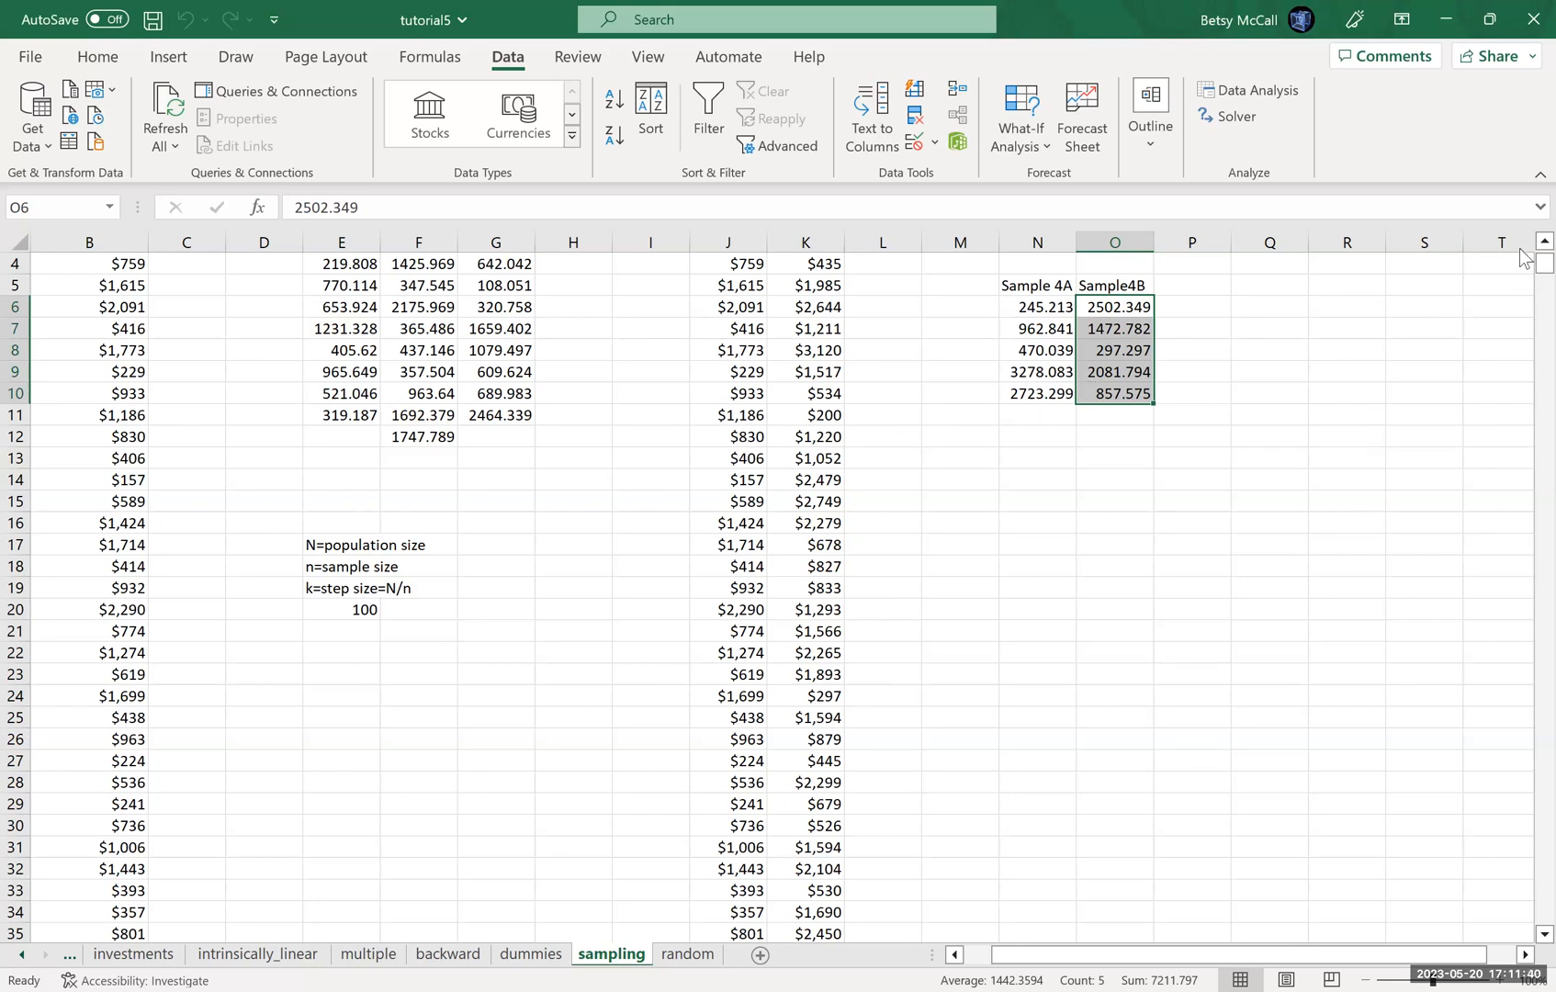
Label the two-group sample block by entering "Stratified" in cell N1.
scroll(1521, 243, up, 1)
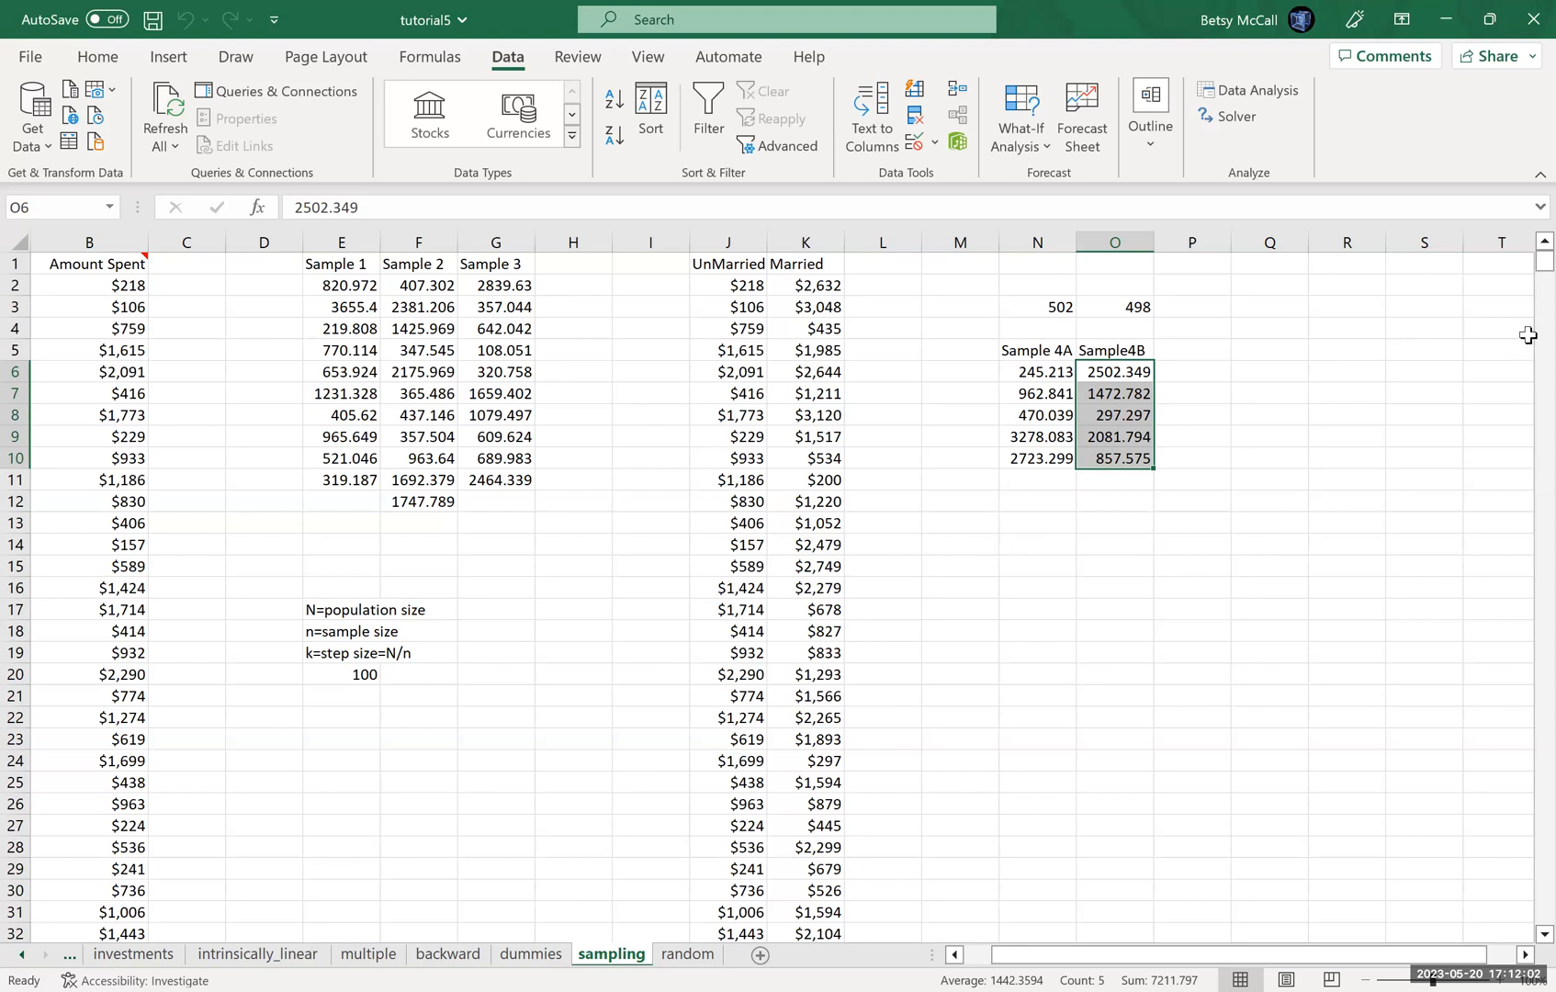
click(1039, 266)
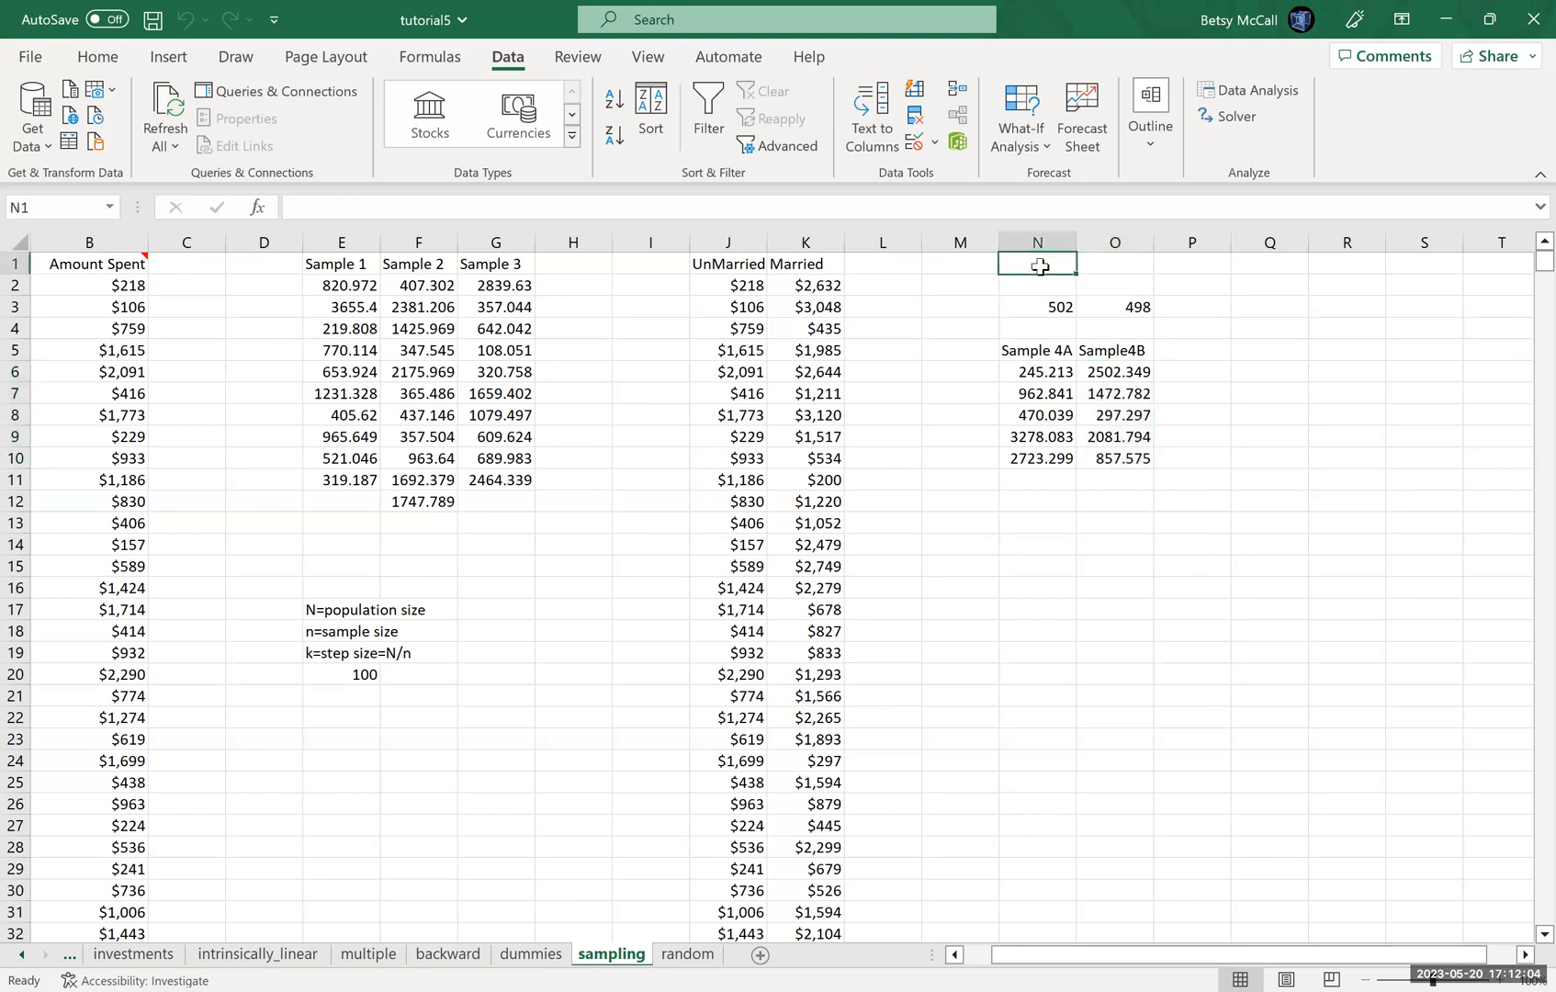
text(Stratified)
key(Return)
key(Right)
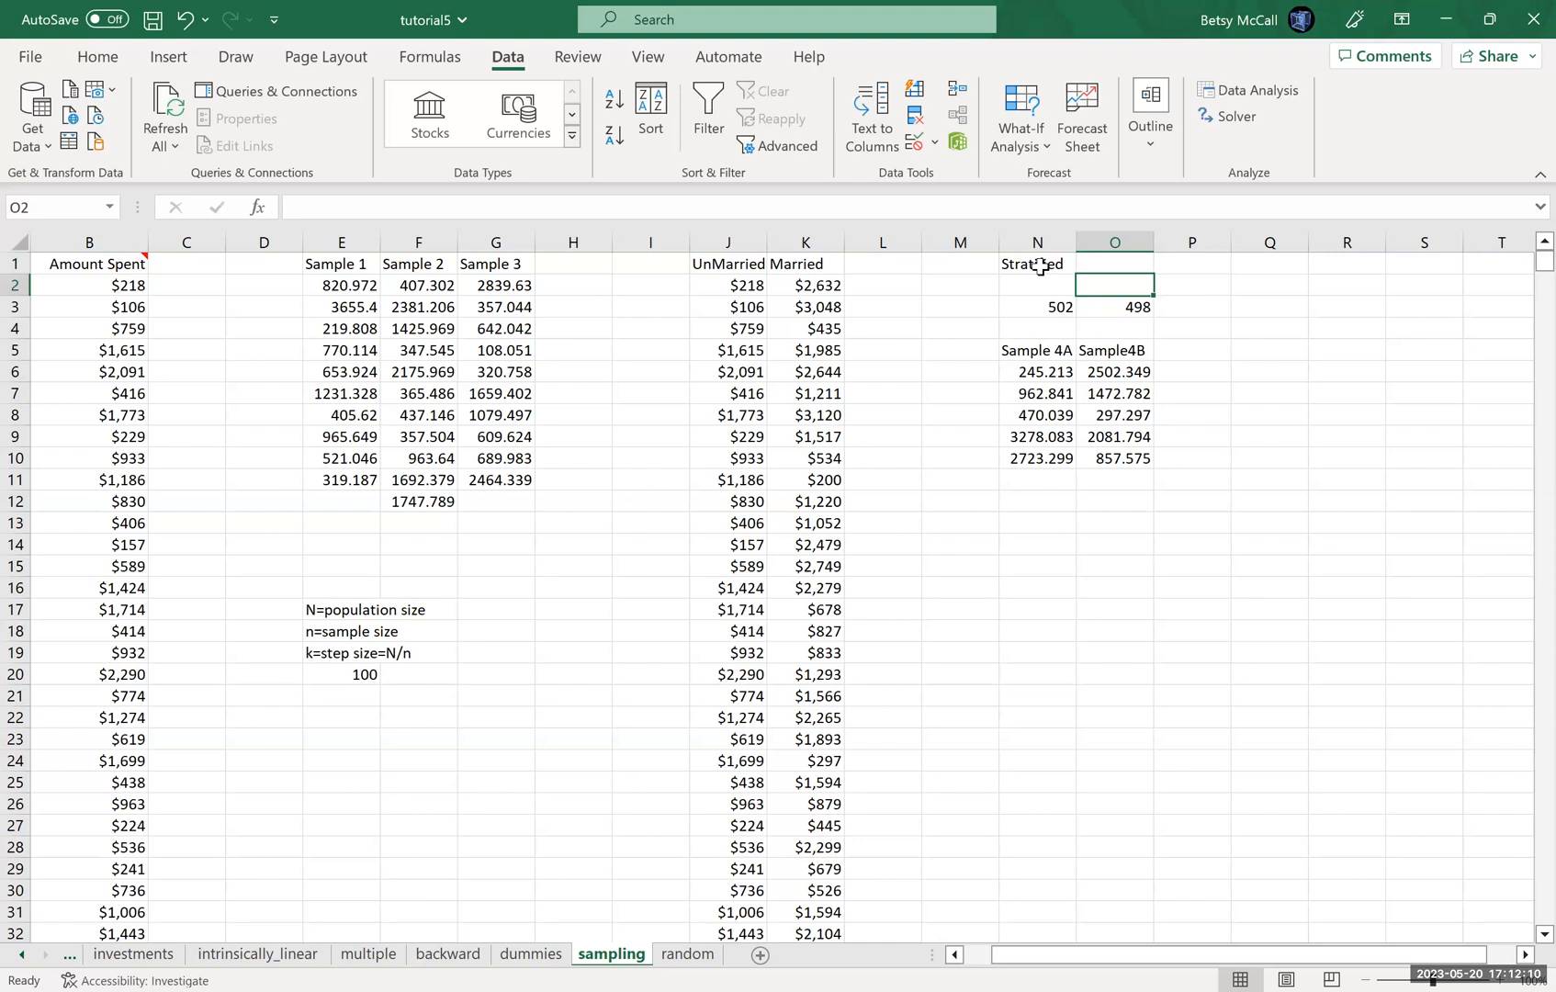
Add the column heading "Clusters" in cell C1 beside Amount Spent.
drag(1142, 955, 1010, 962)
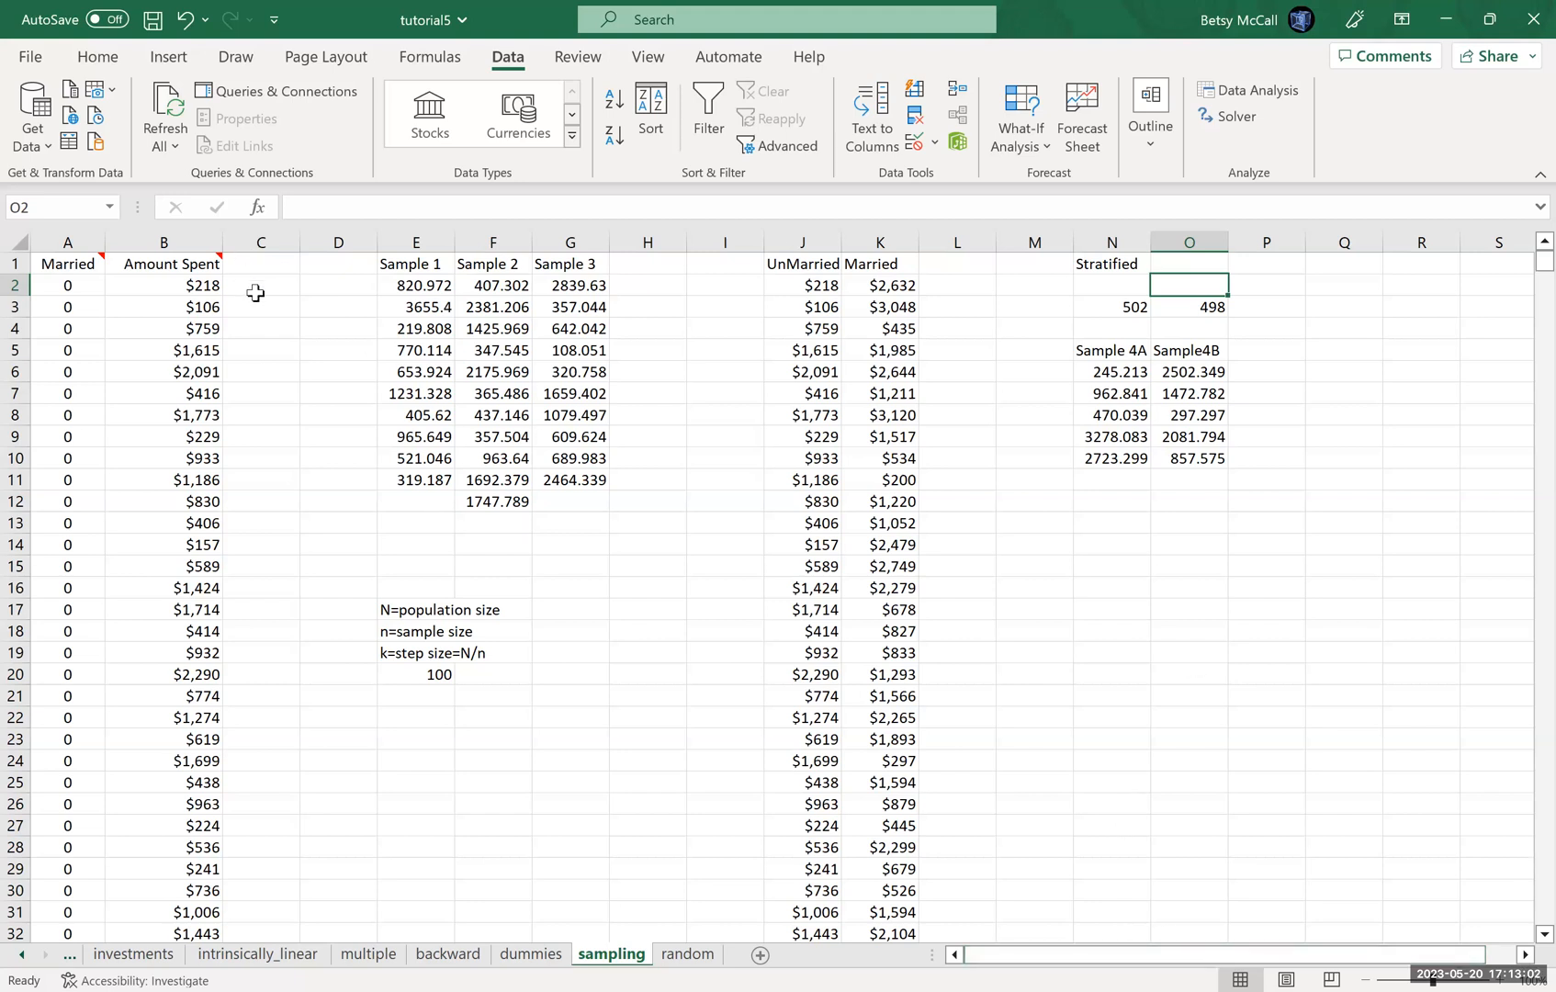
click(259, 263)
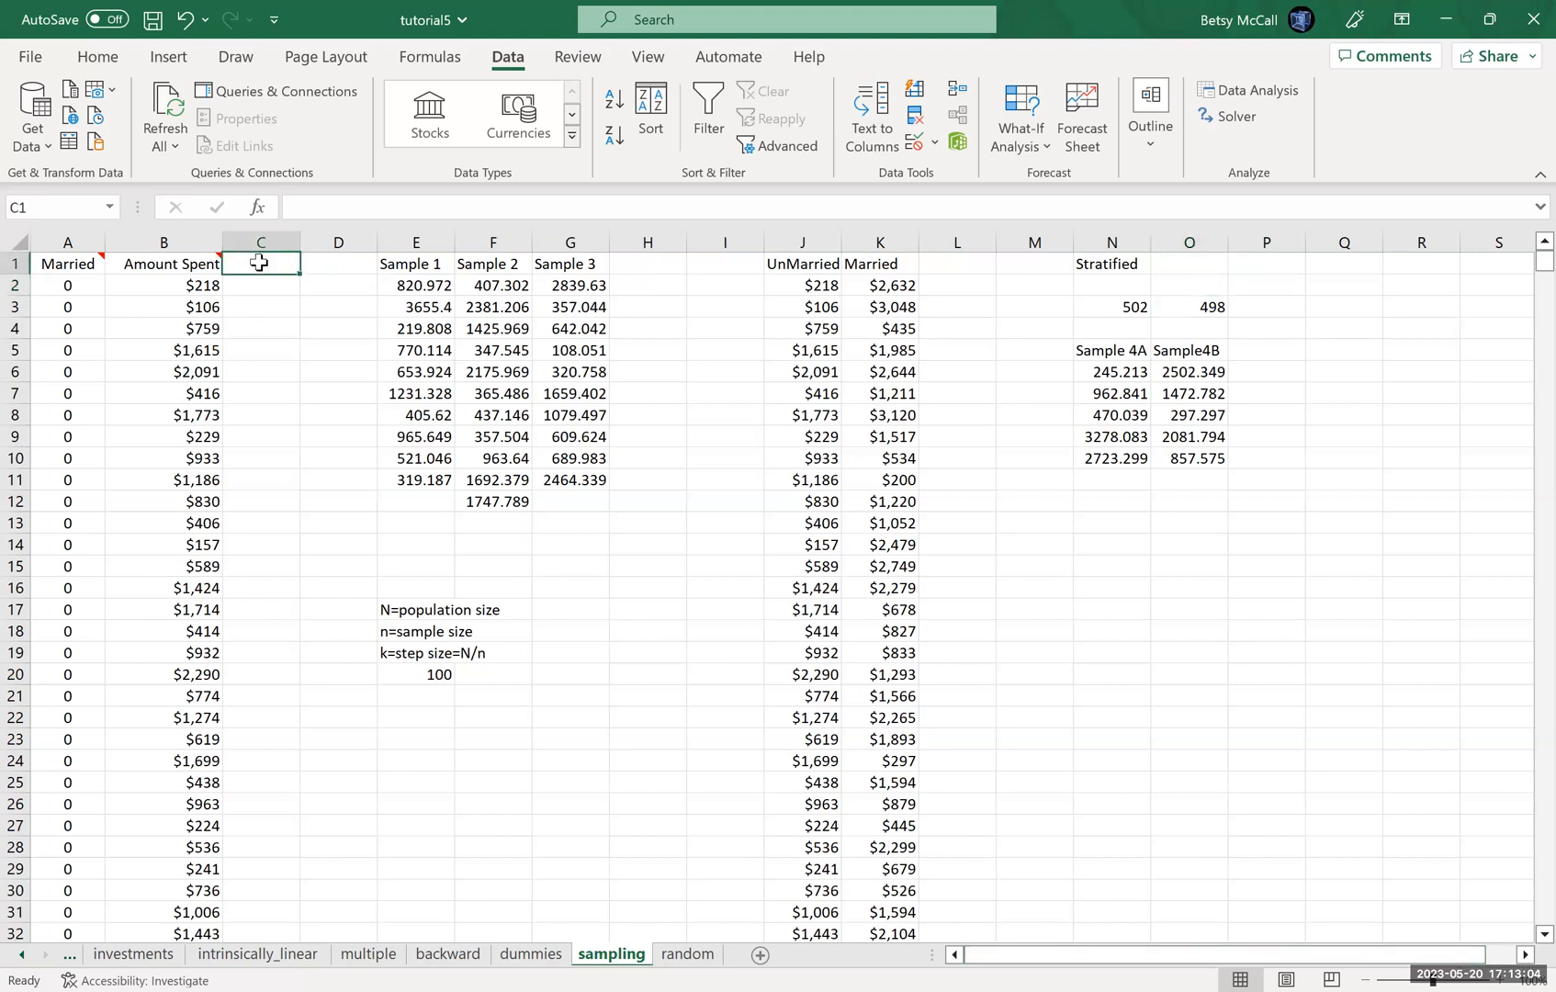
text(Clusters)
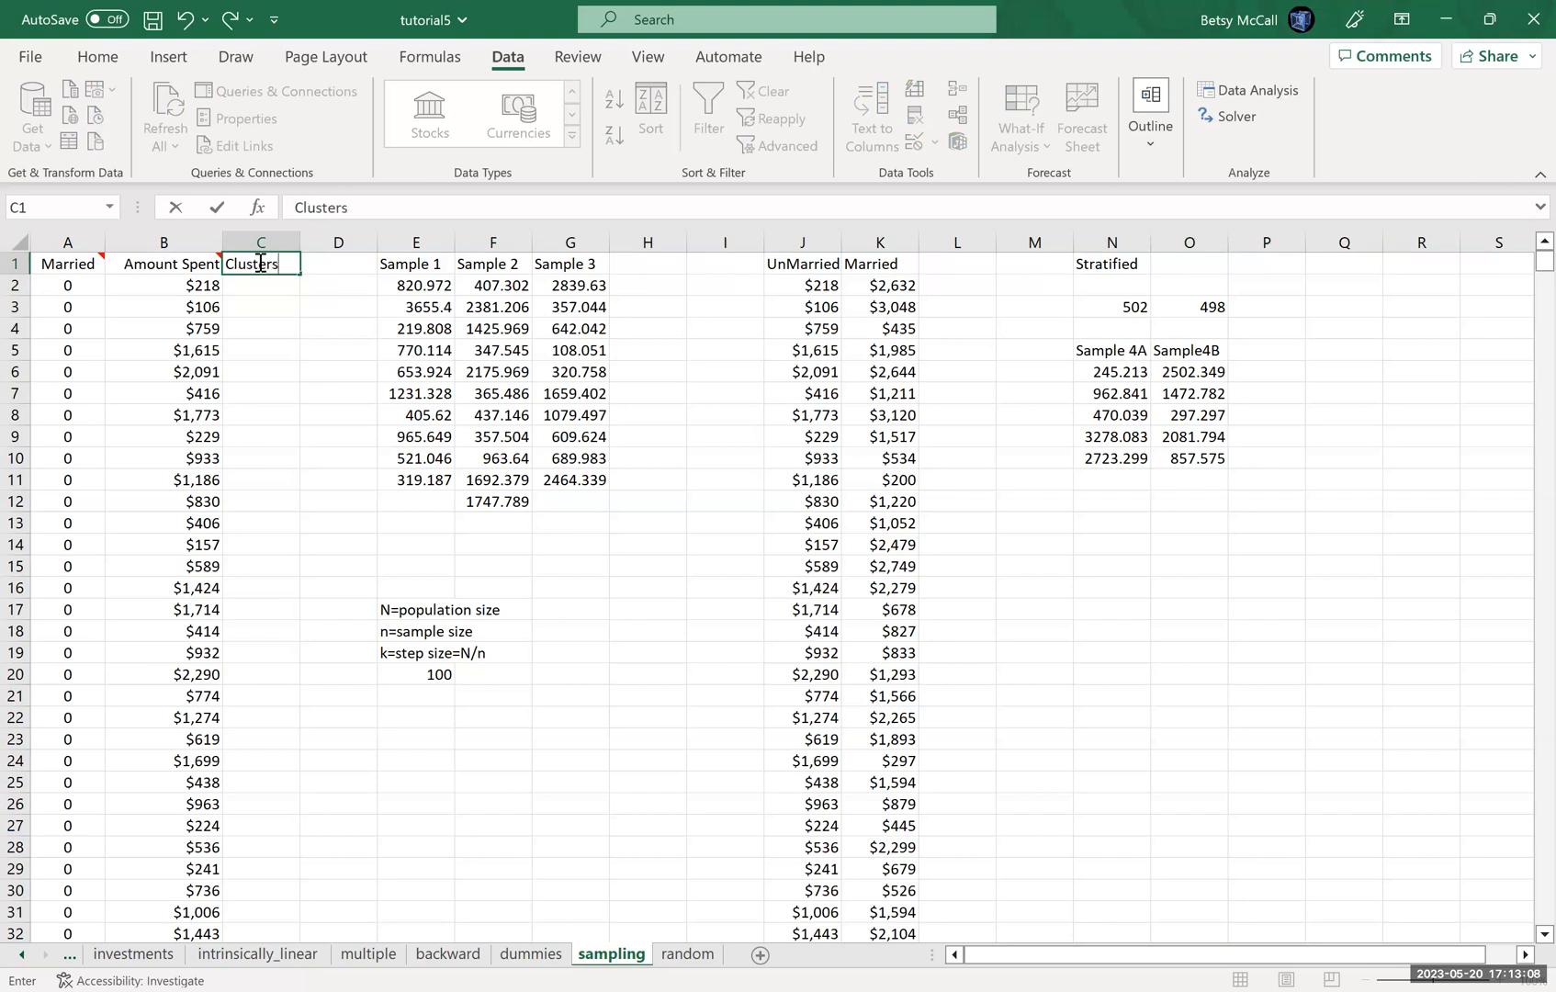
key(Return)
Assign the first five data rows to cluster 1 by entering 1 in each of cells C2 through C6.
text(1)
key(Return)
text(1)
key(Return)
text(1)
key(Return)
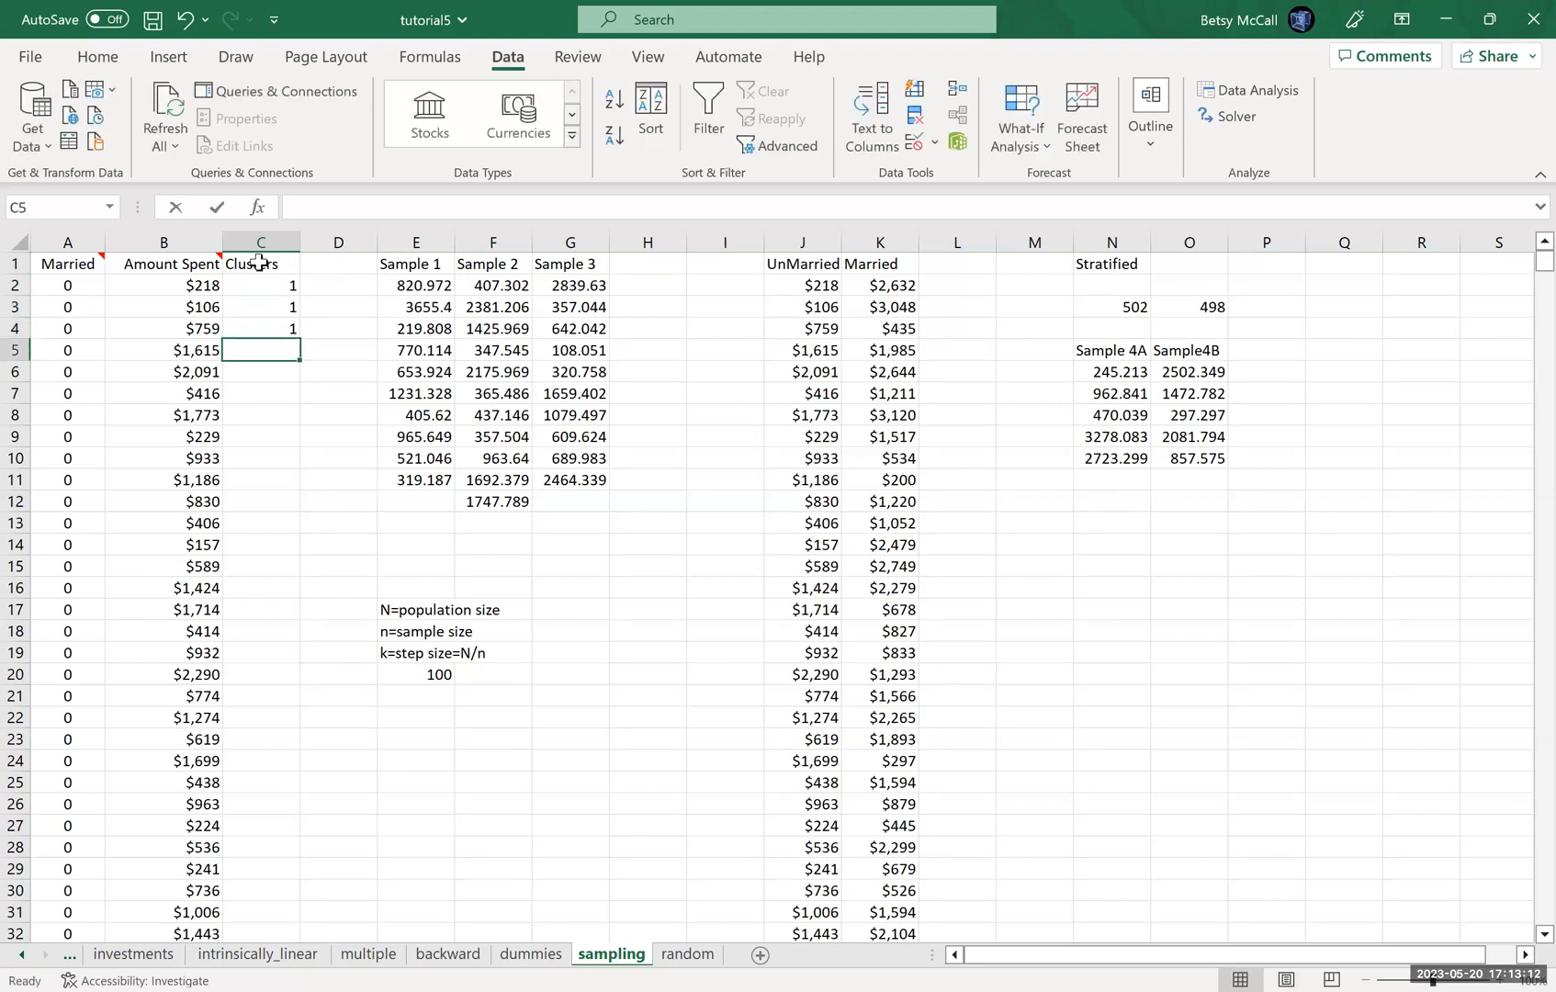
text(1)
key(Return)
text(1)
key(Return)
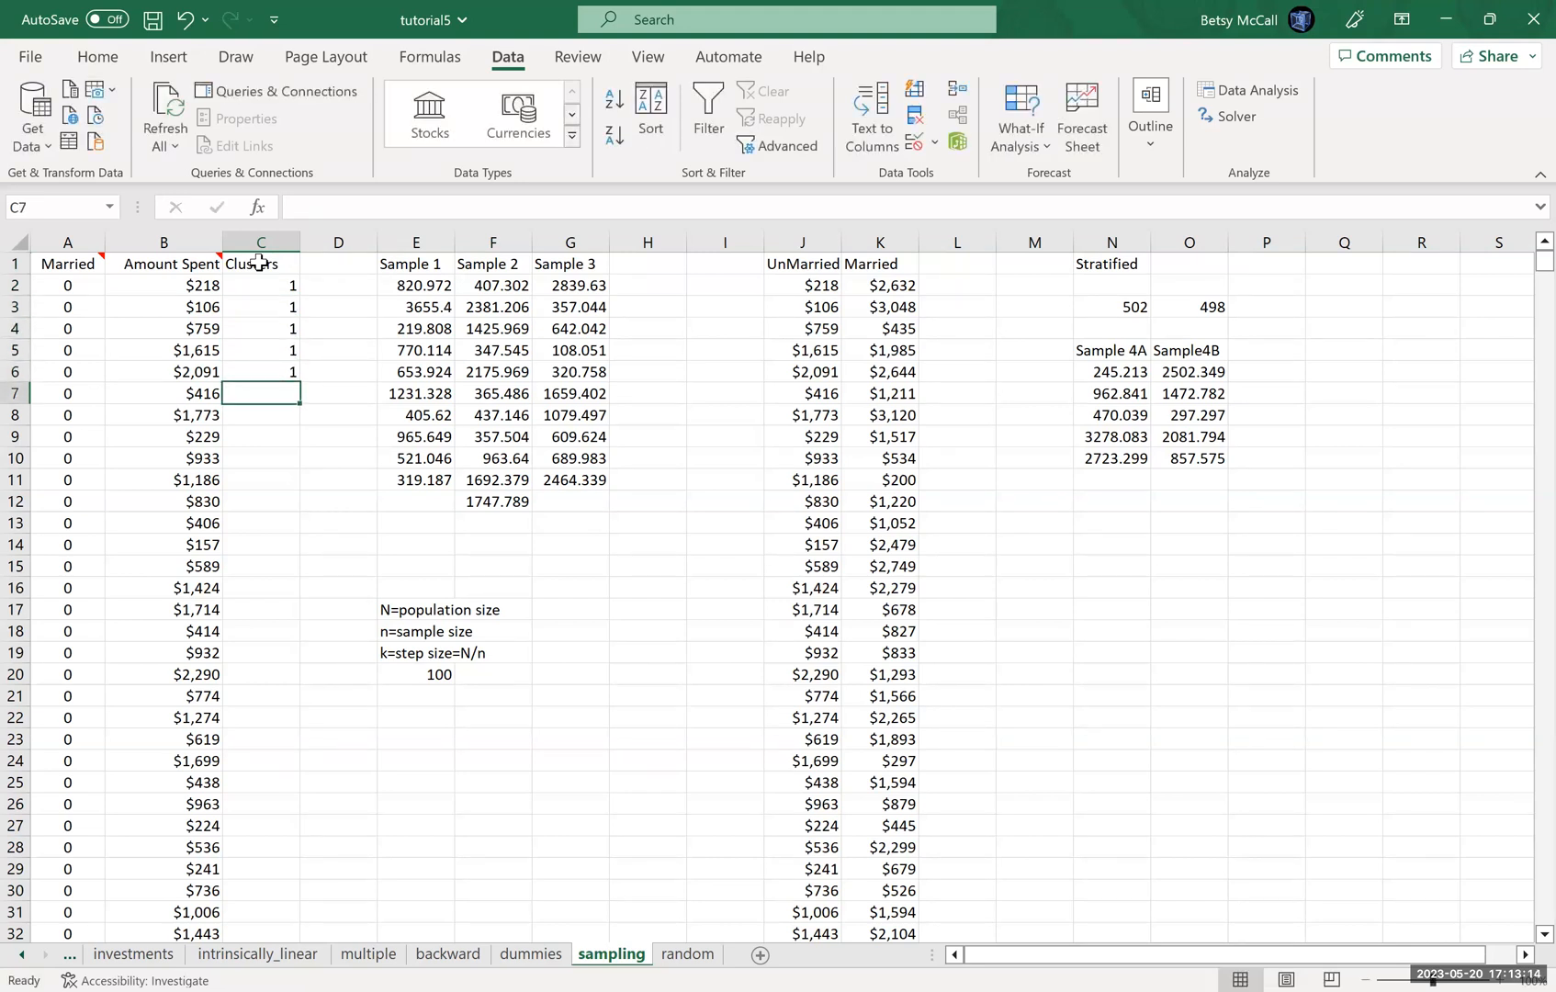
Number the remaining data rows in clusters of five by entering =C2+1 in cell C7 and filling it down to C1001.
text(=)
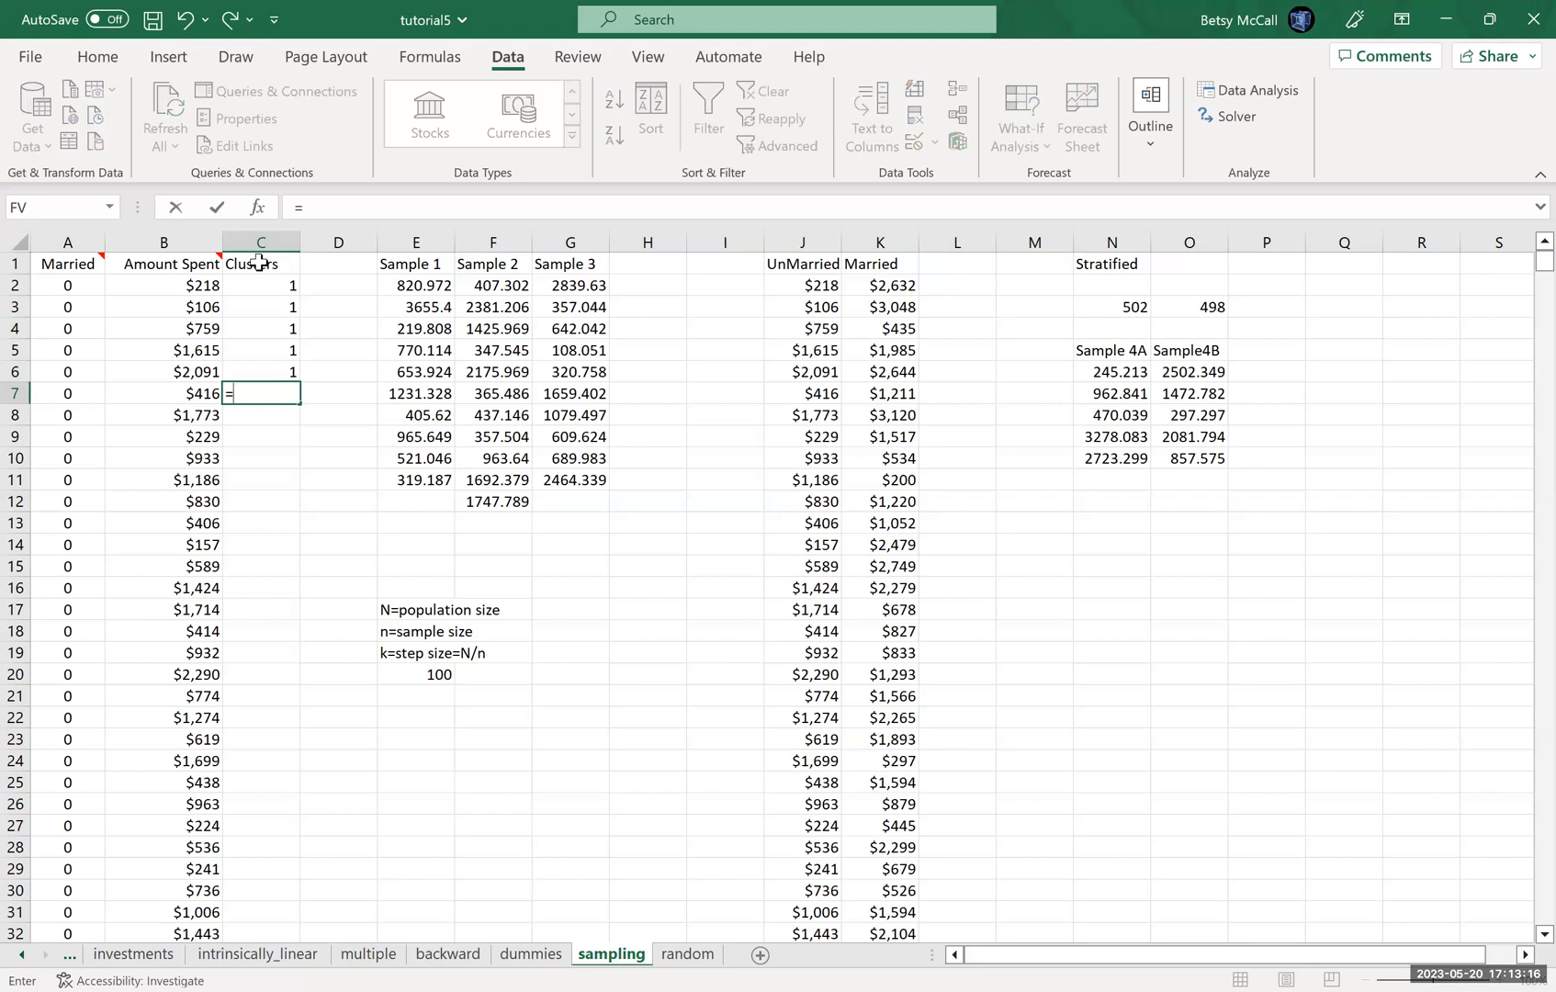
click(263, 283)
text(+1)
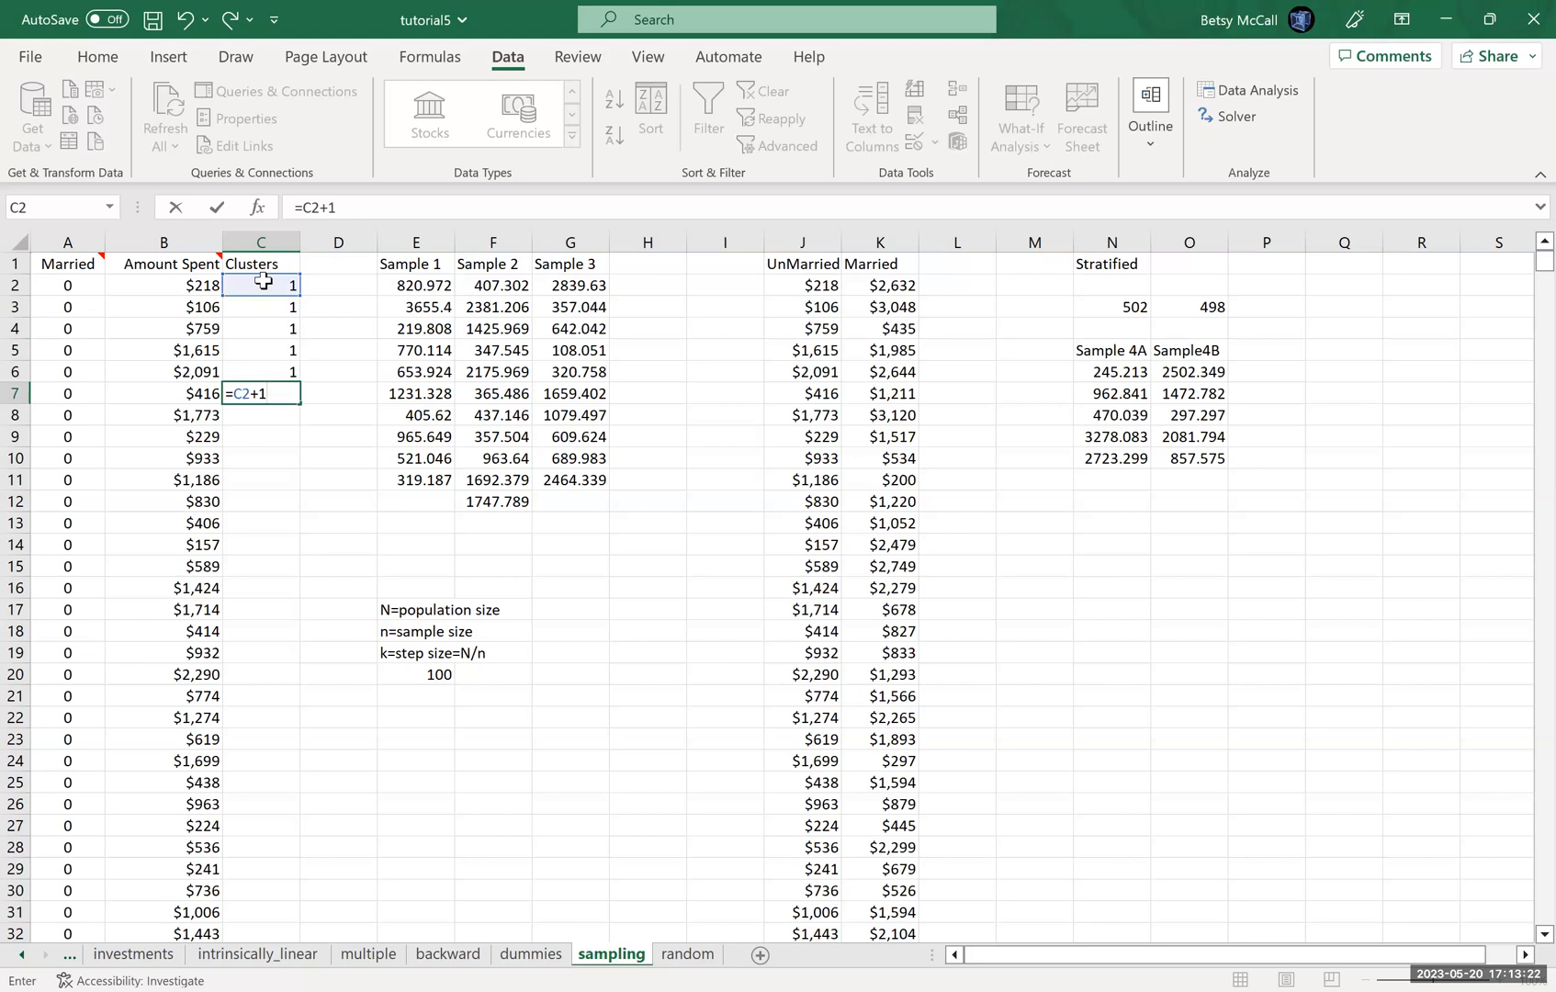
key(Return)
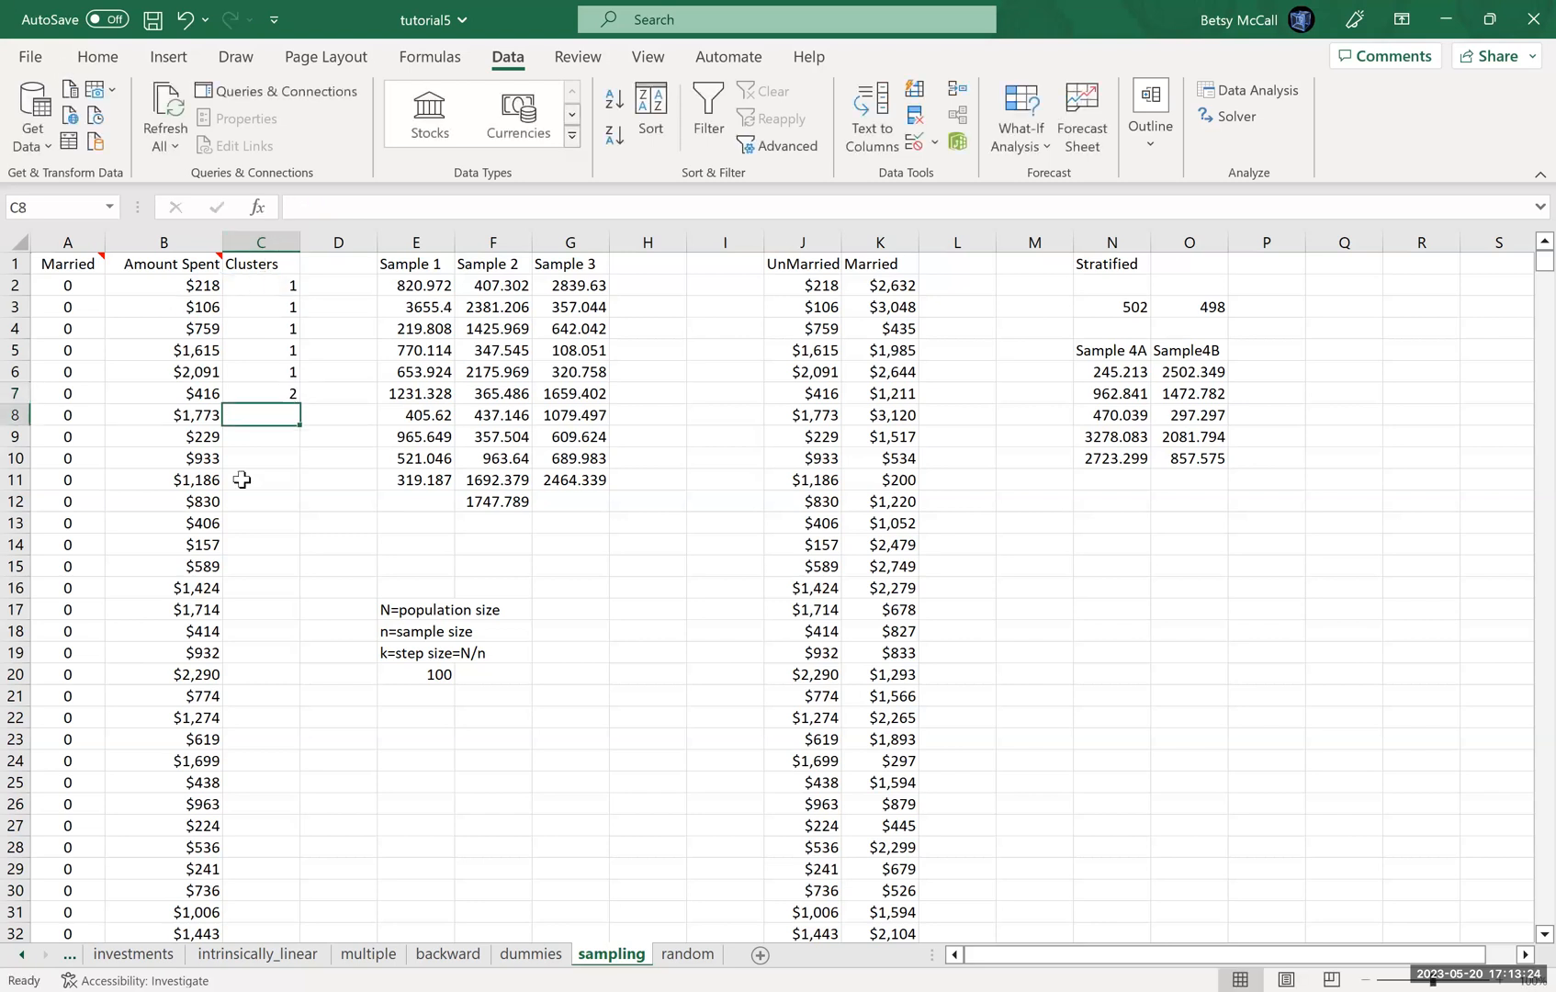
click(263, 398)
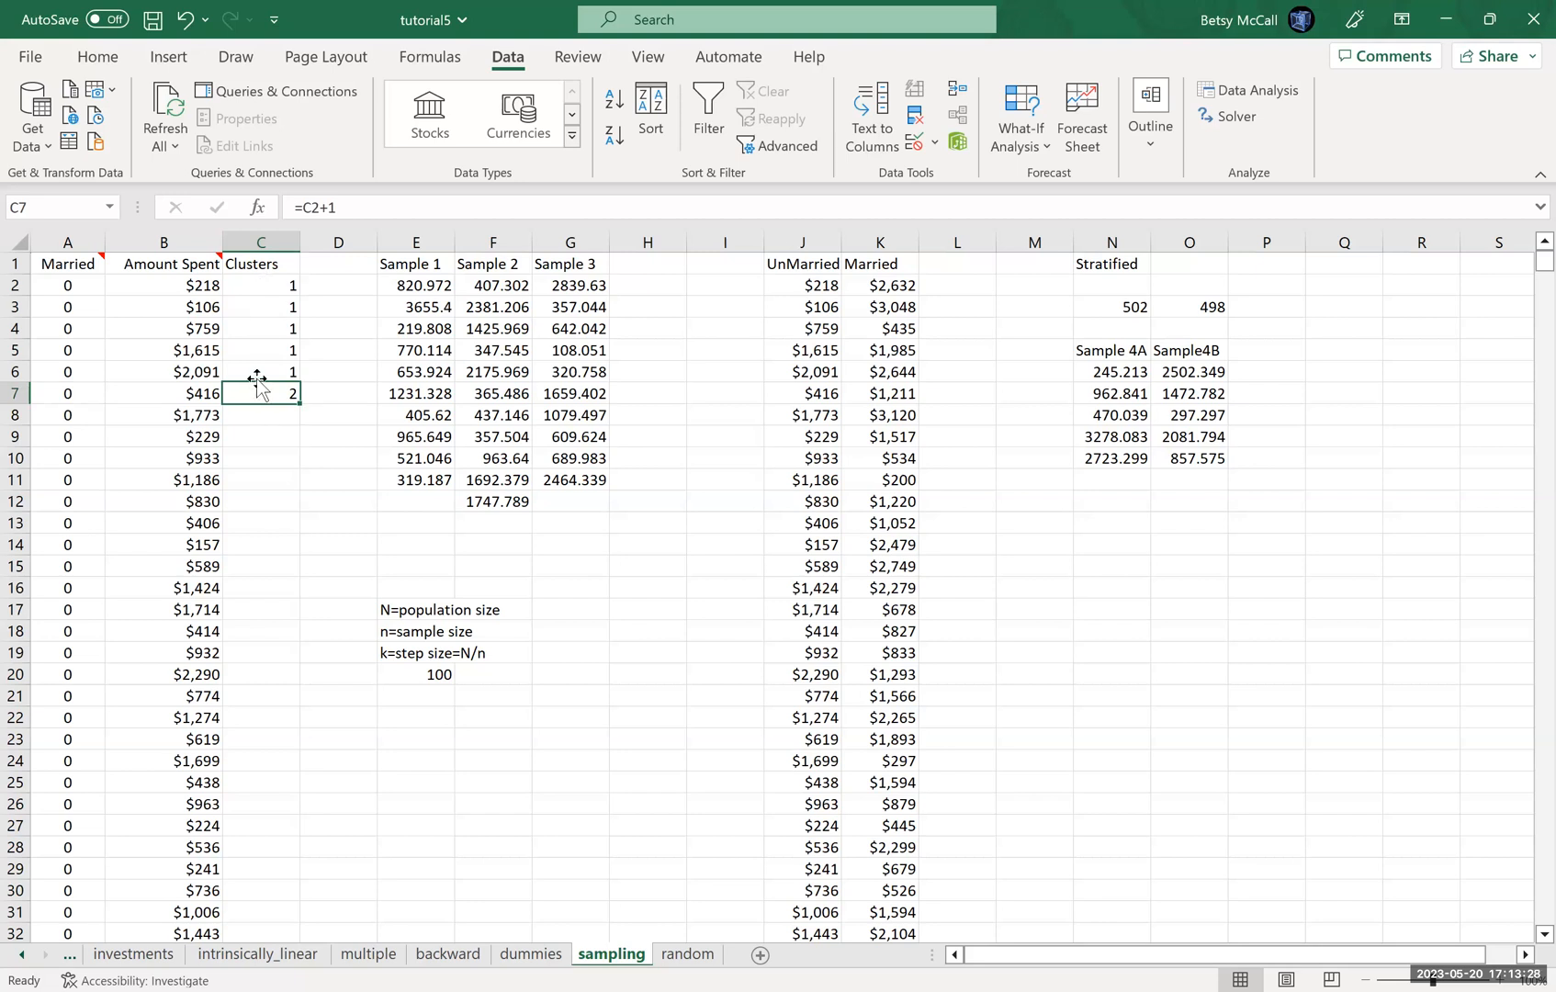
drag(300, 403, 304, 658)
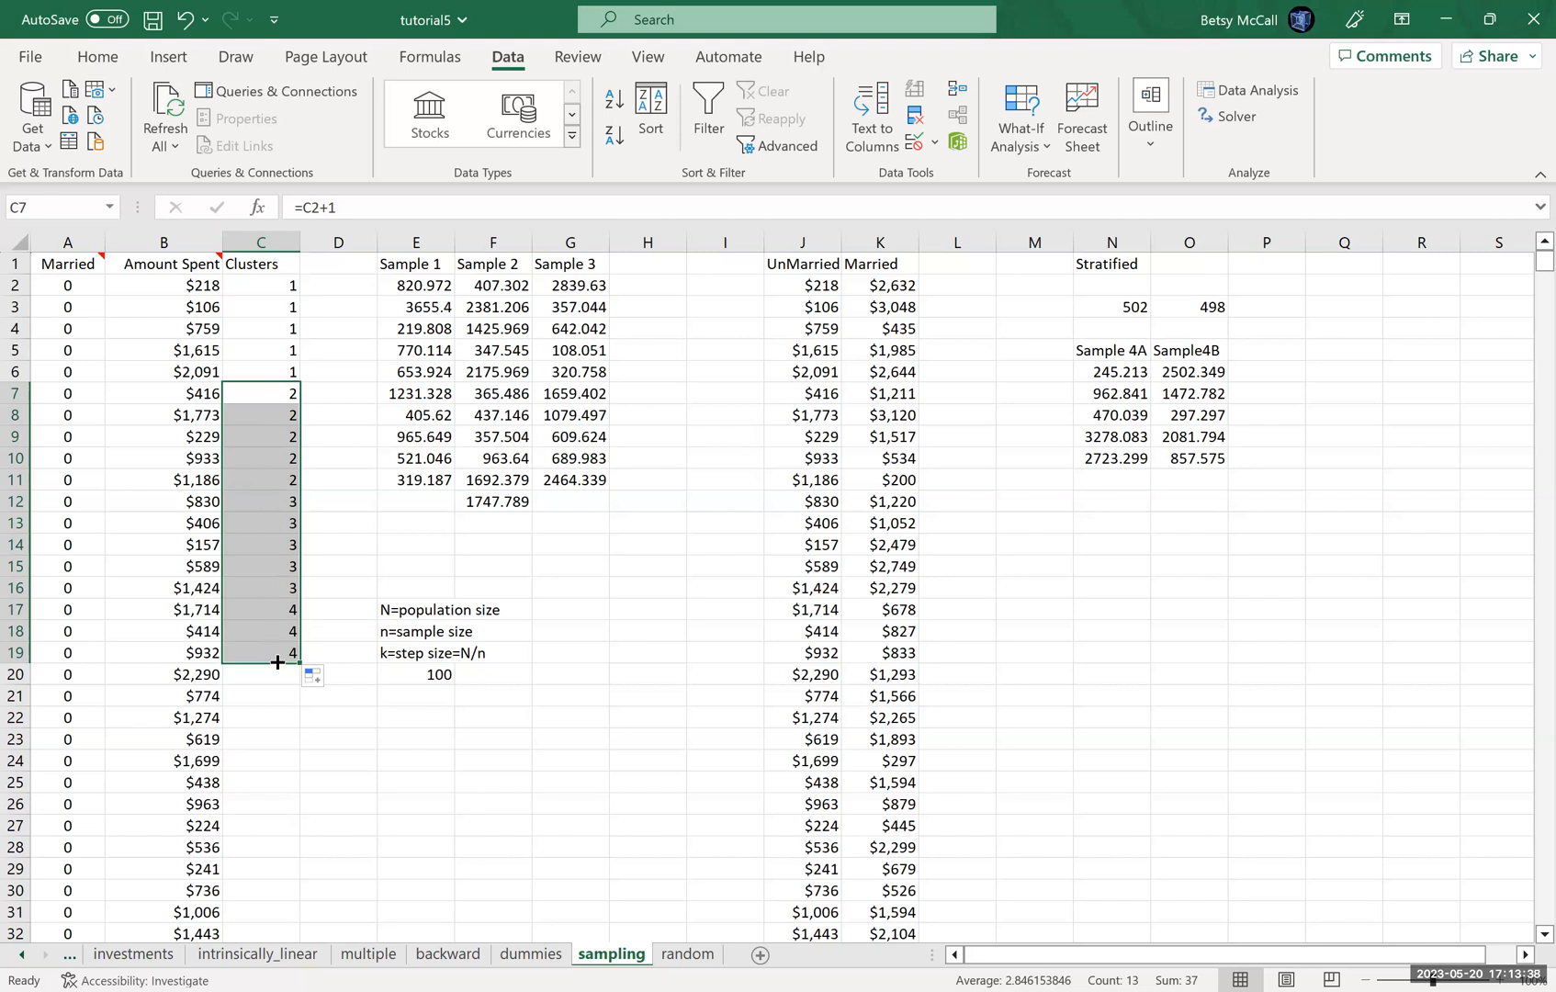
drag(297, 663, 262, 903)
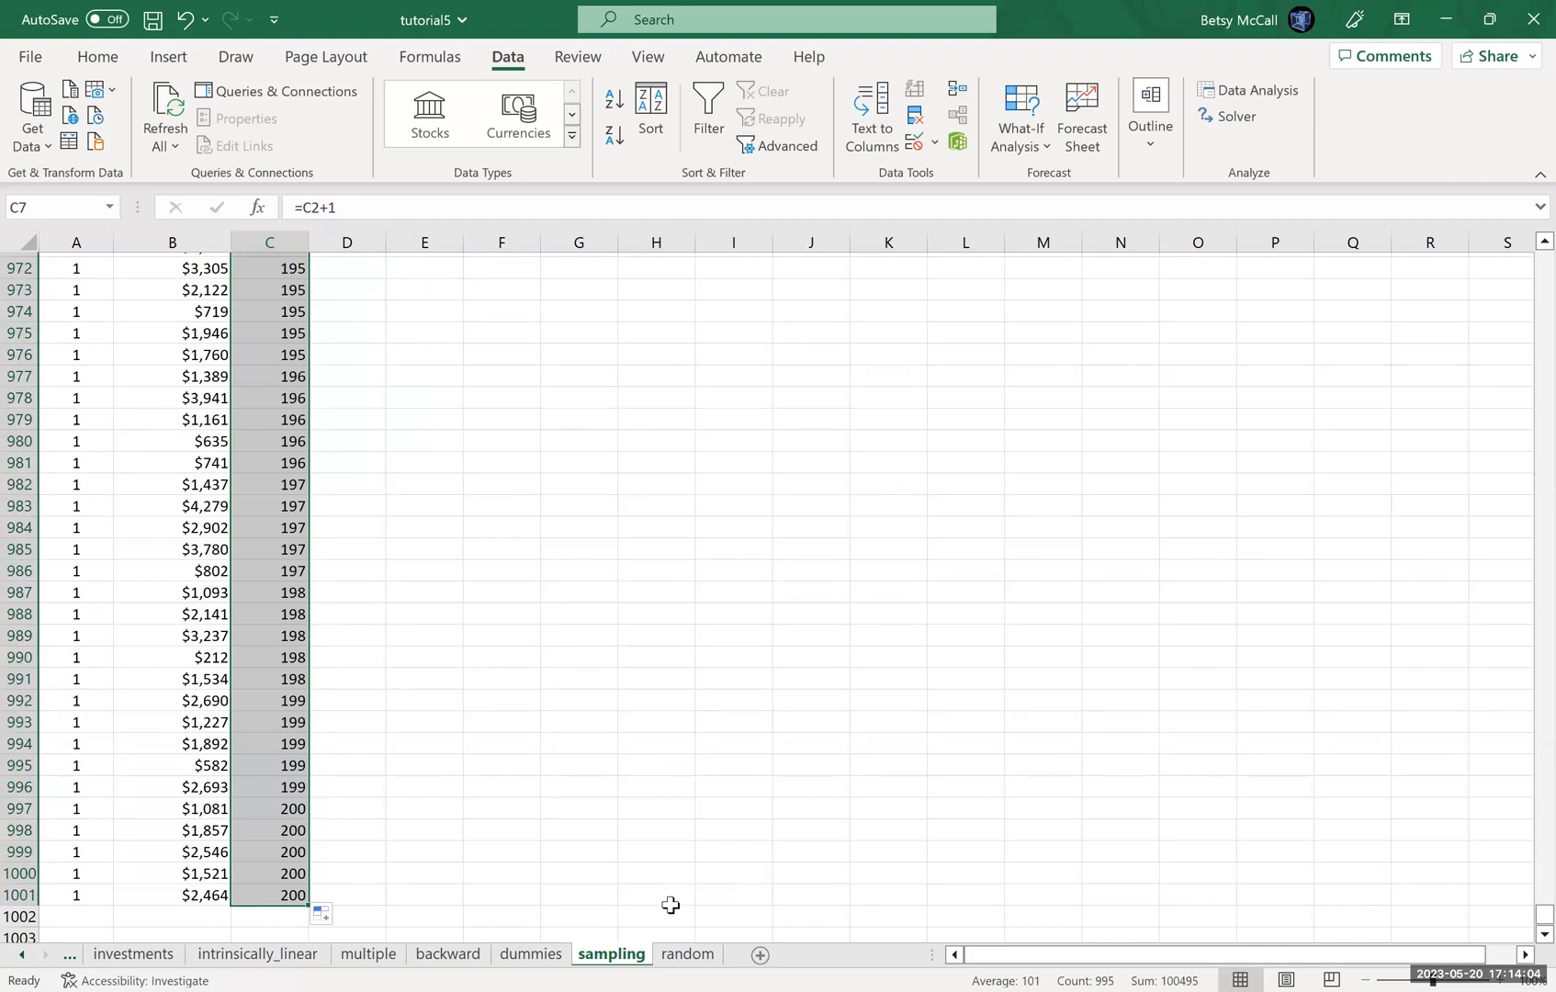
Head a new block with "Cluster Sampling" in cell Q1 and the note "choose the clusters randomly" in Q2.
drag(1521, 921, 1375, 263)
click(1375, 265)
text(Cl)
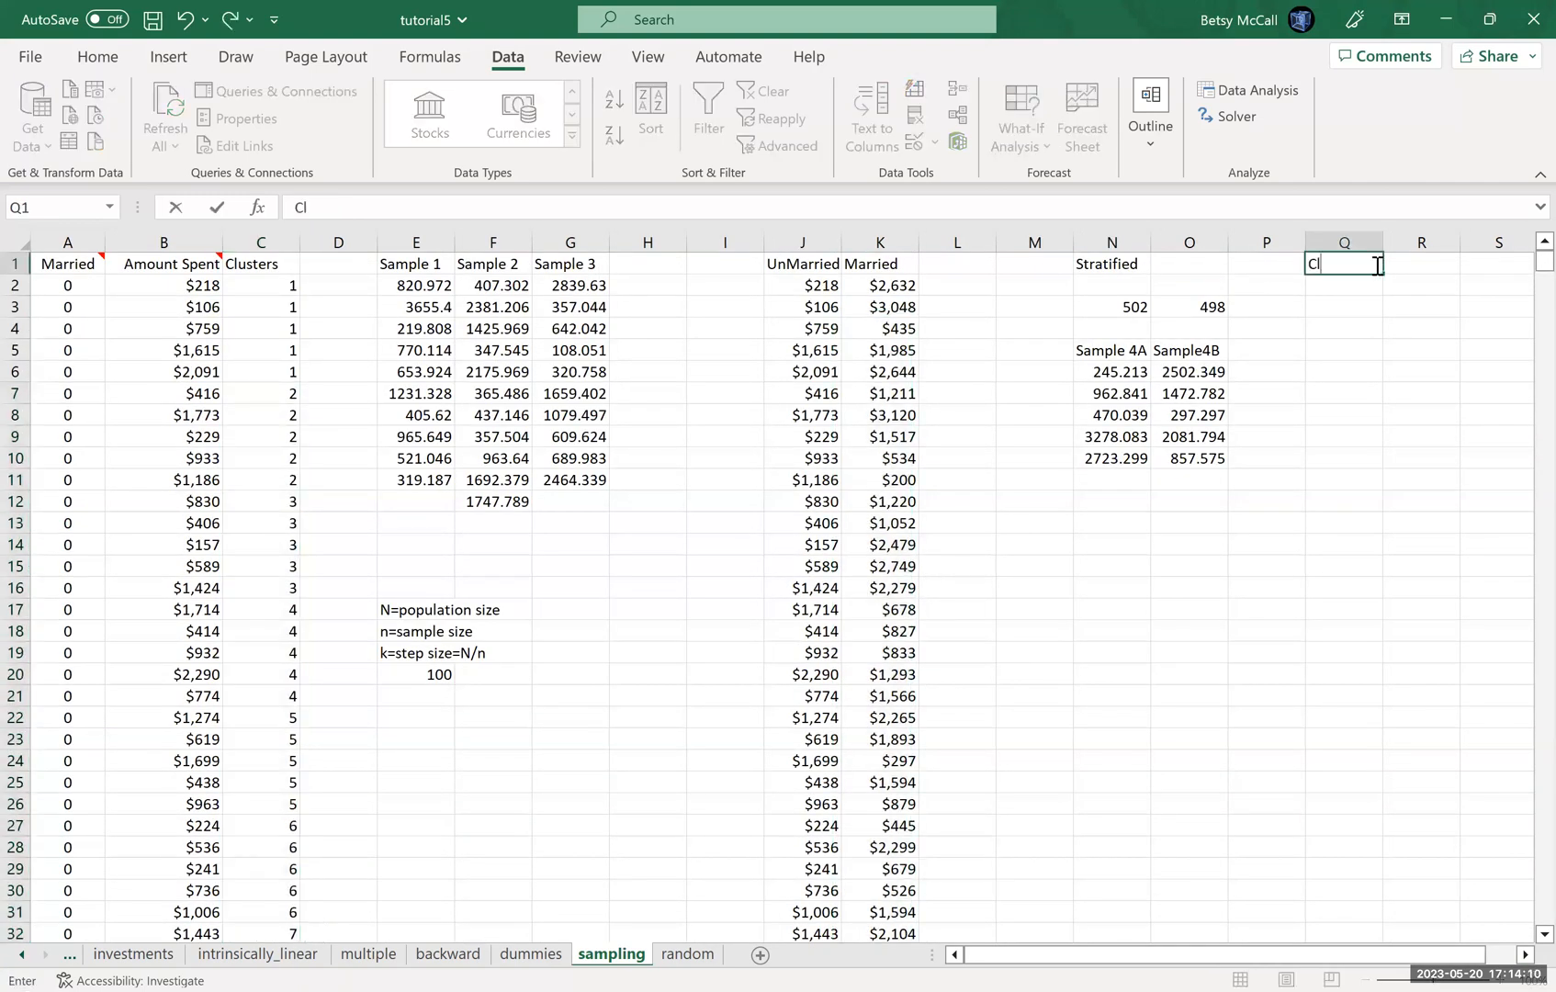
text(uster Sampling)
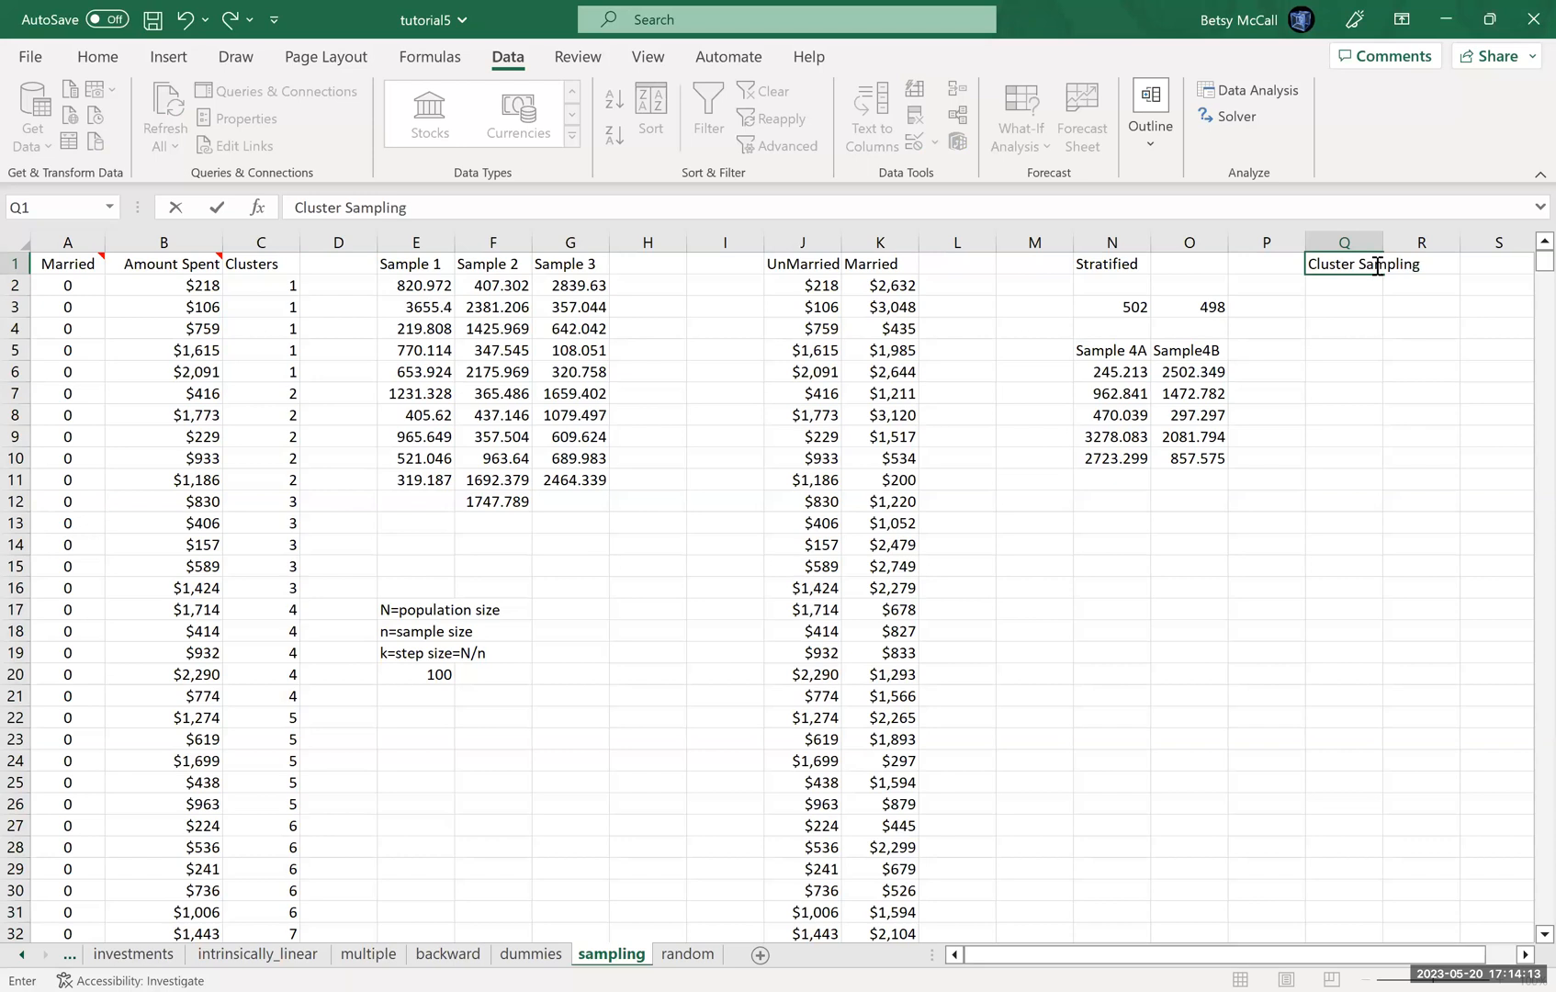
key(Return)
text(ch)
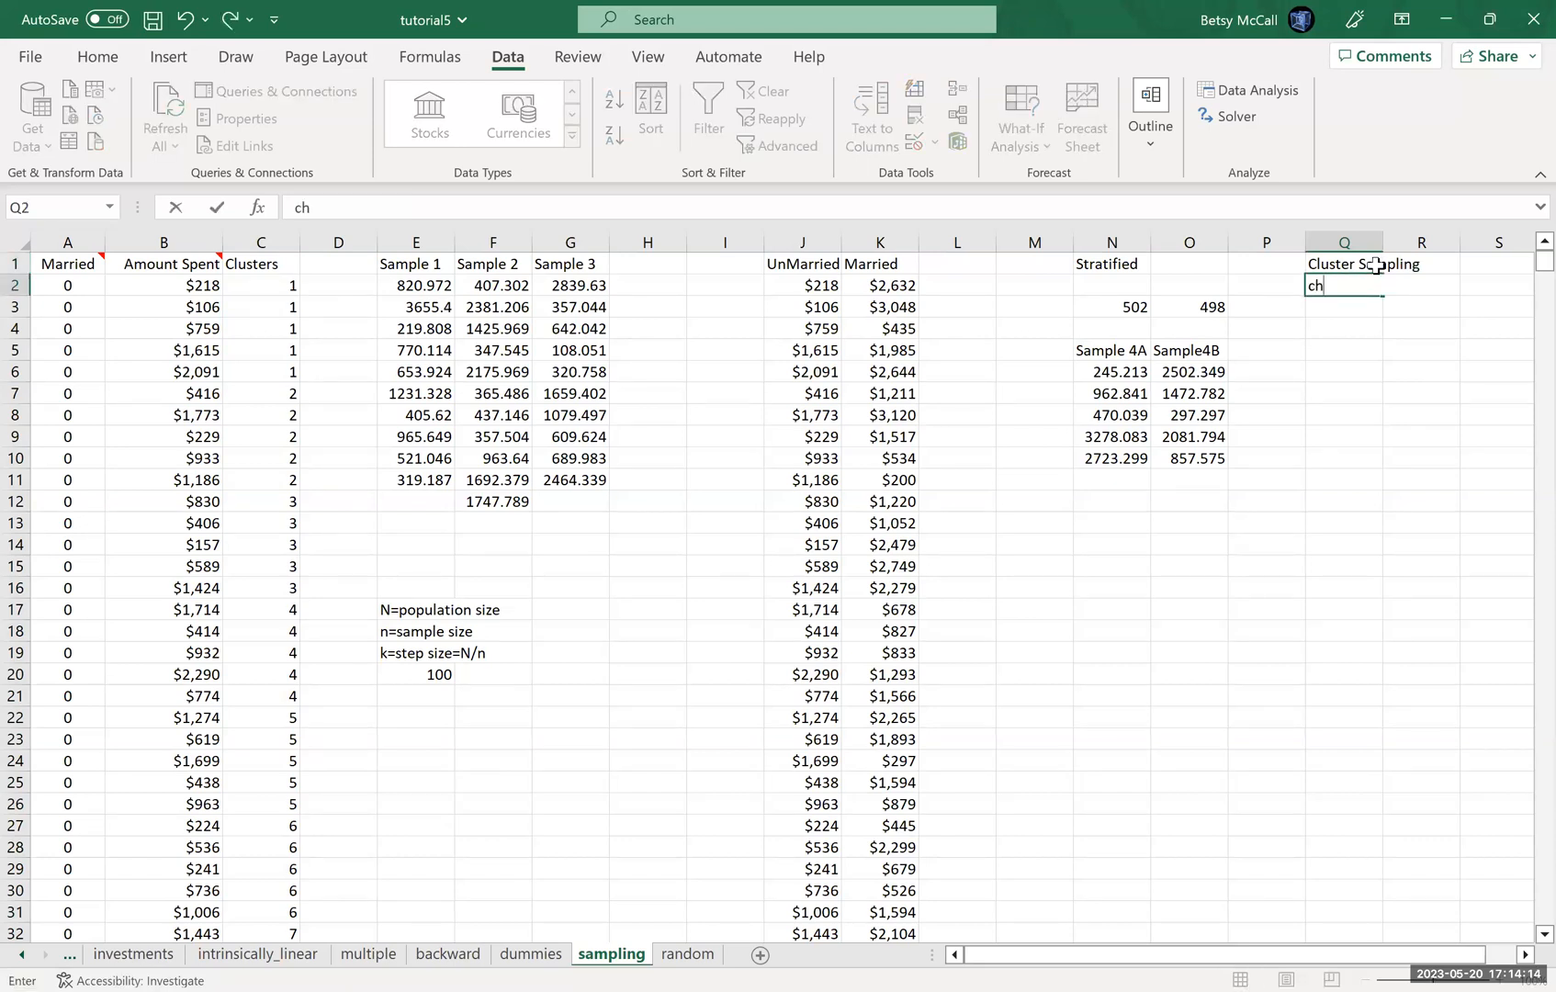
text(oose the clusters randomly)
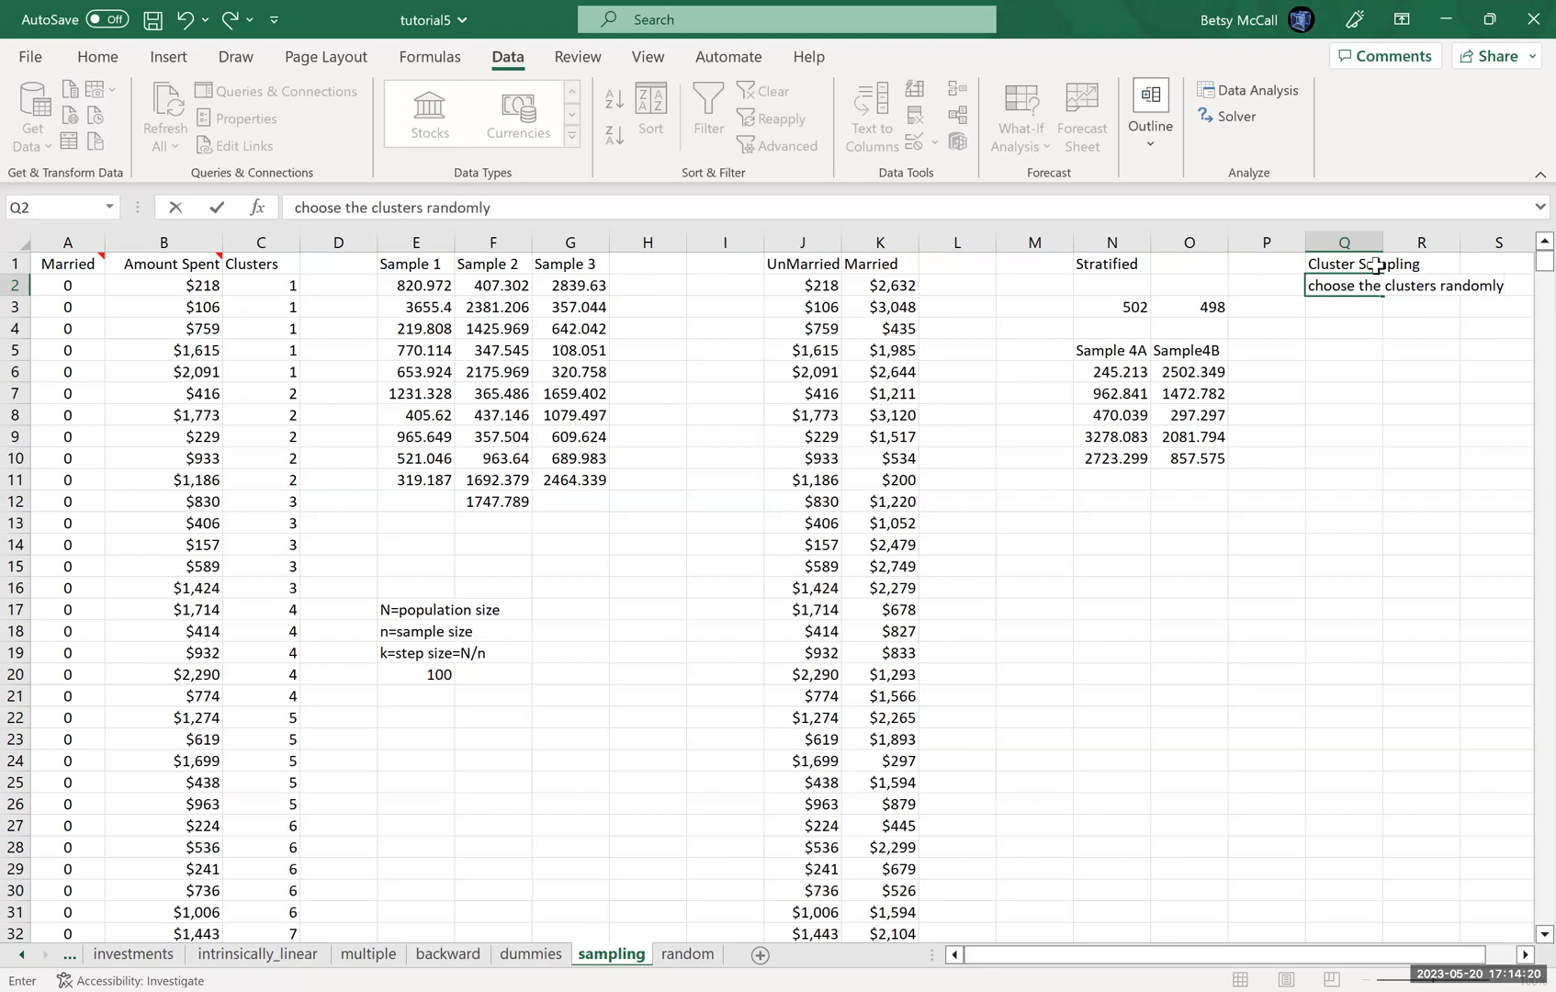
key(Return)
Generate five random cluster numbers by entering =RANDBETWEEN(1,200) in cell Q4 and filling it down to Q8.
key(Return)
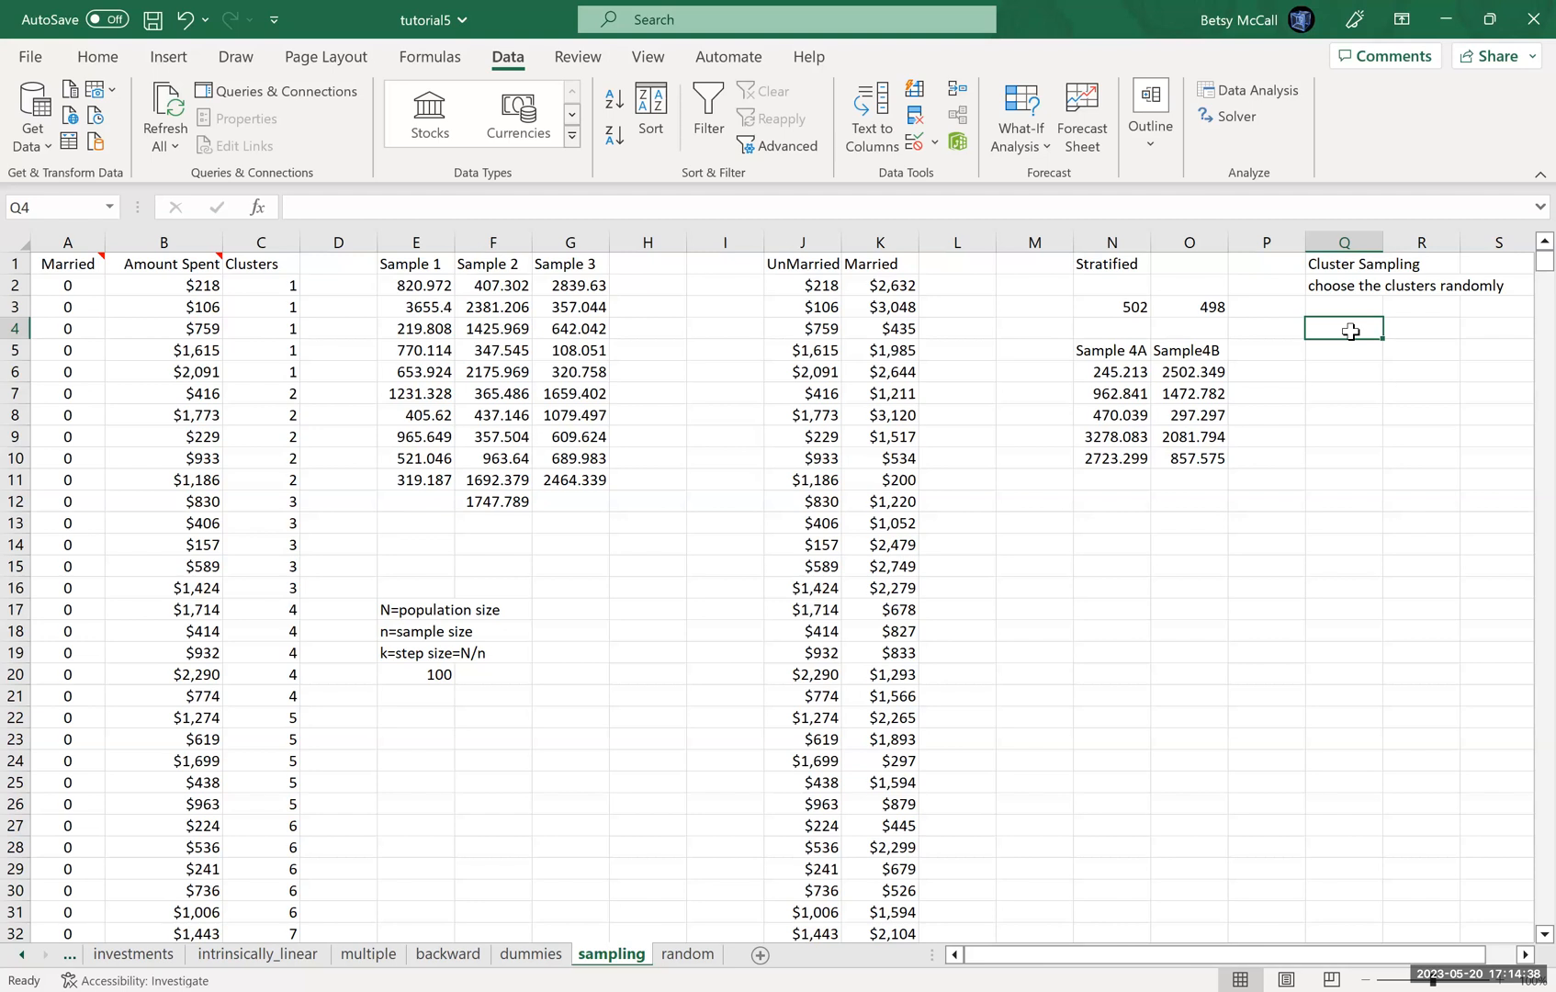
text(=)
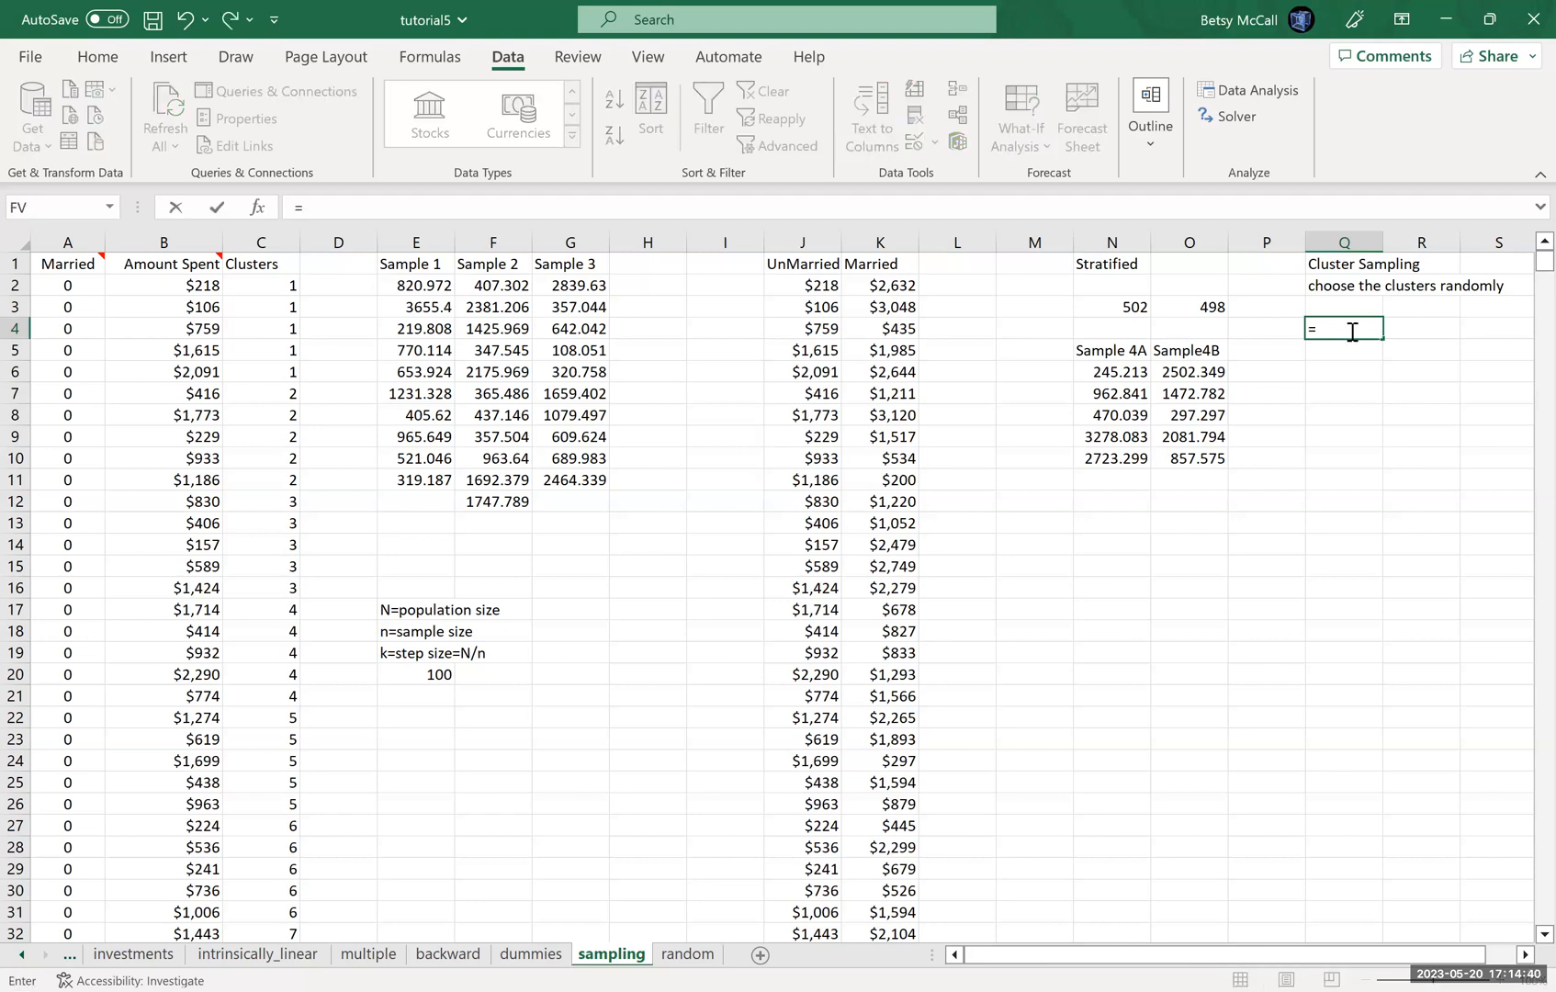
text(RANDBETWEEN)
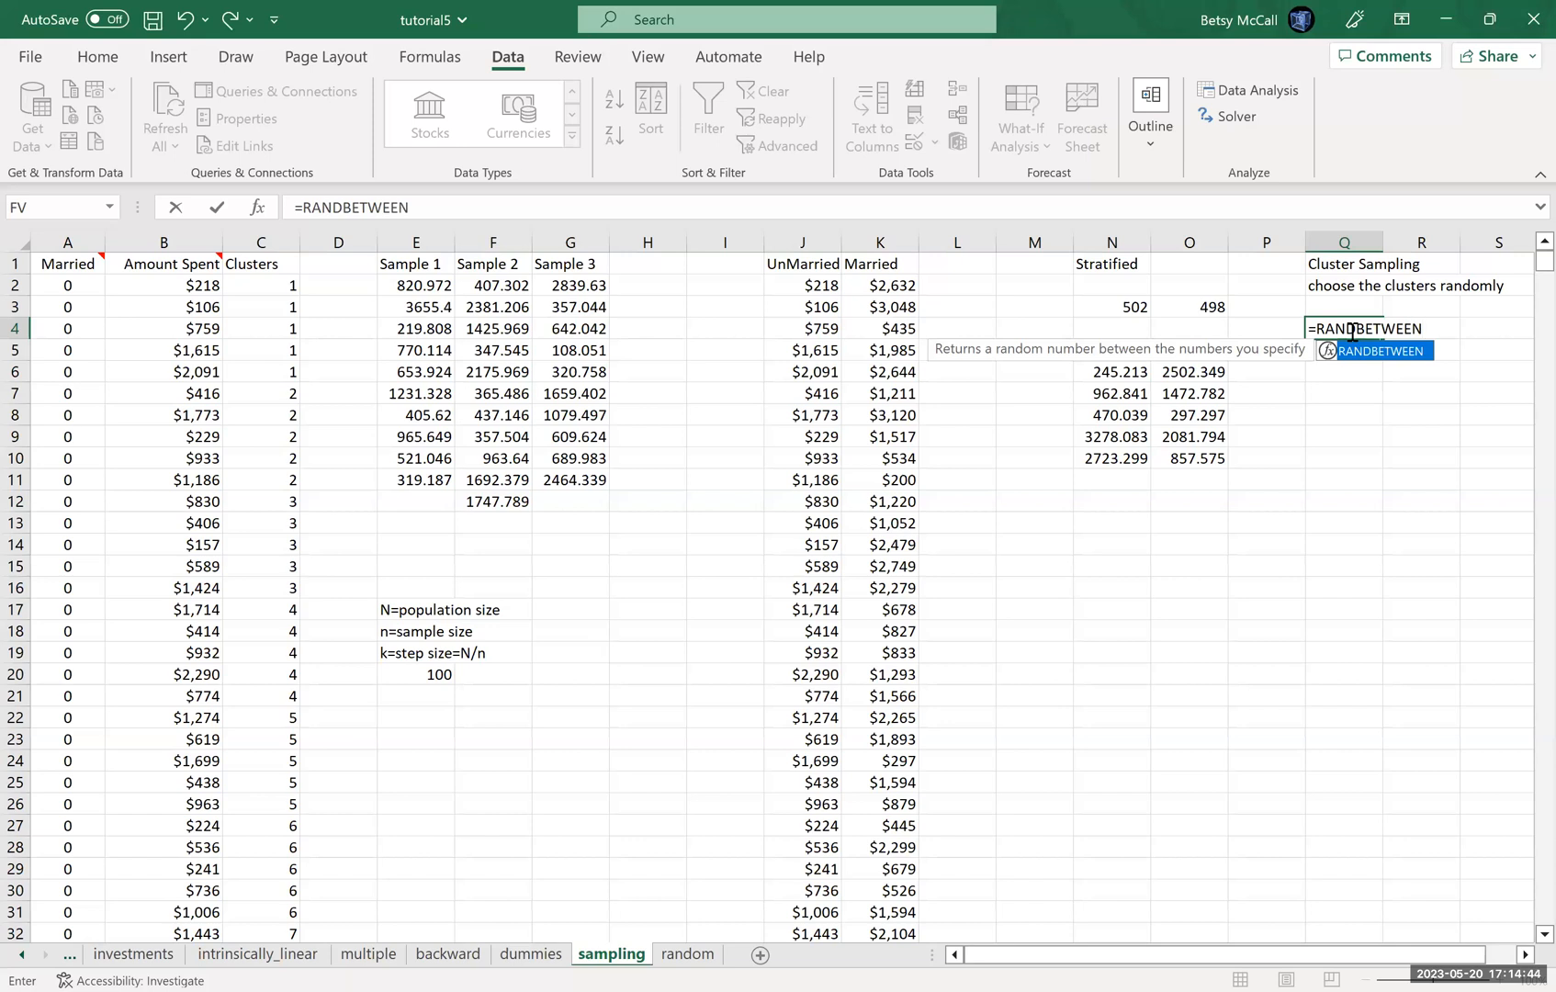
text(()
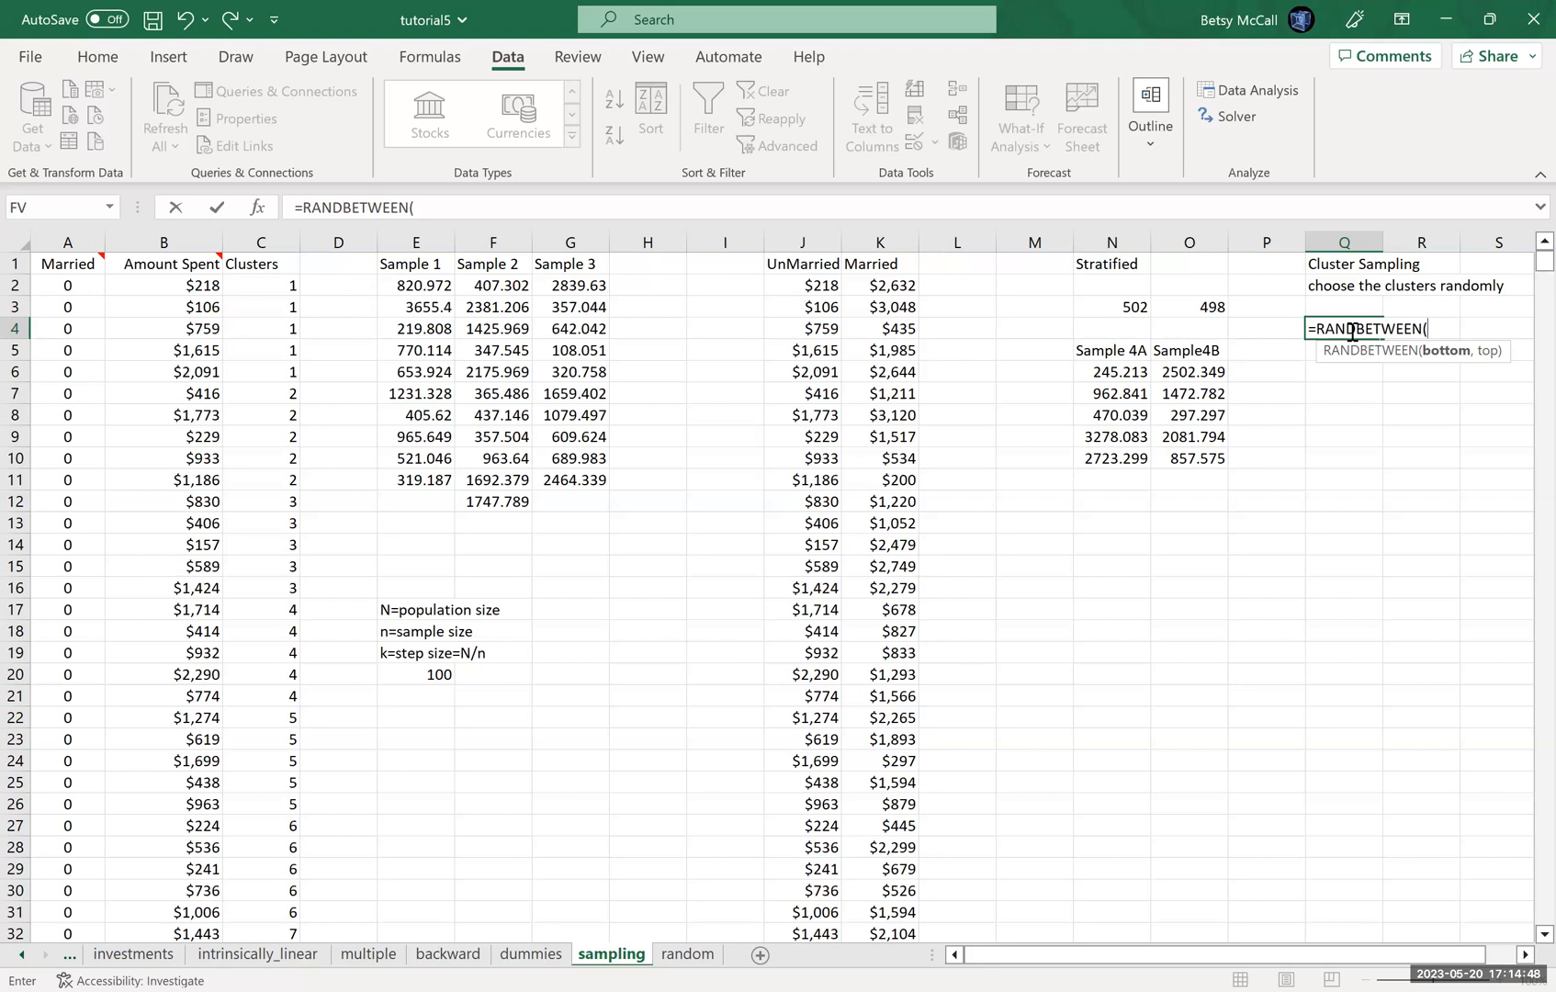
text(1,200)
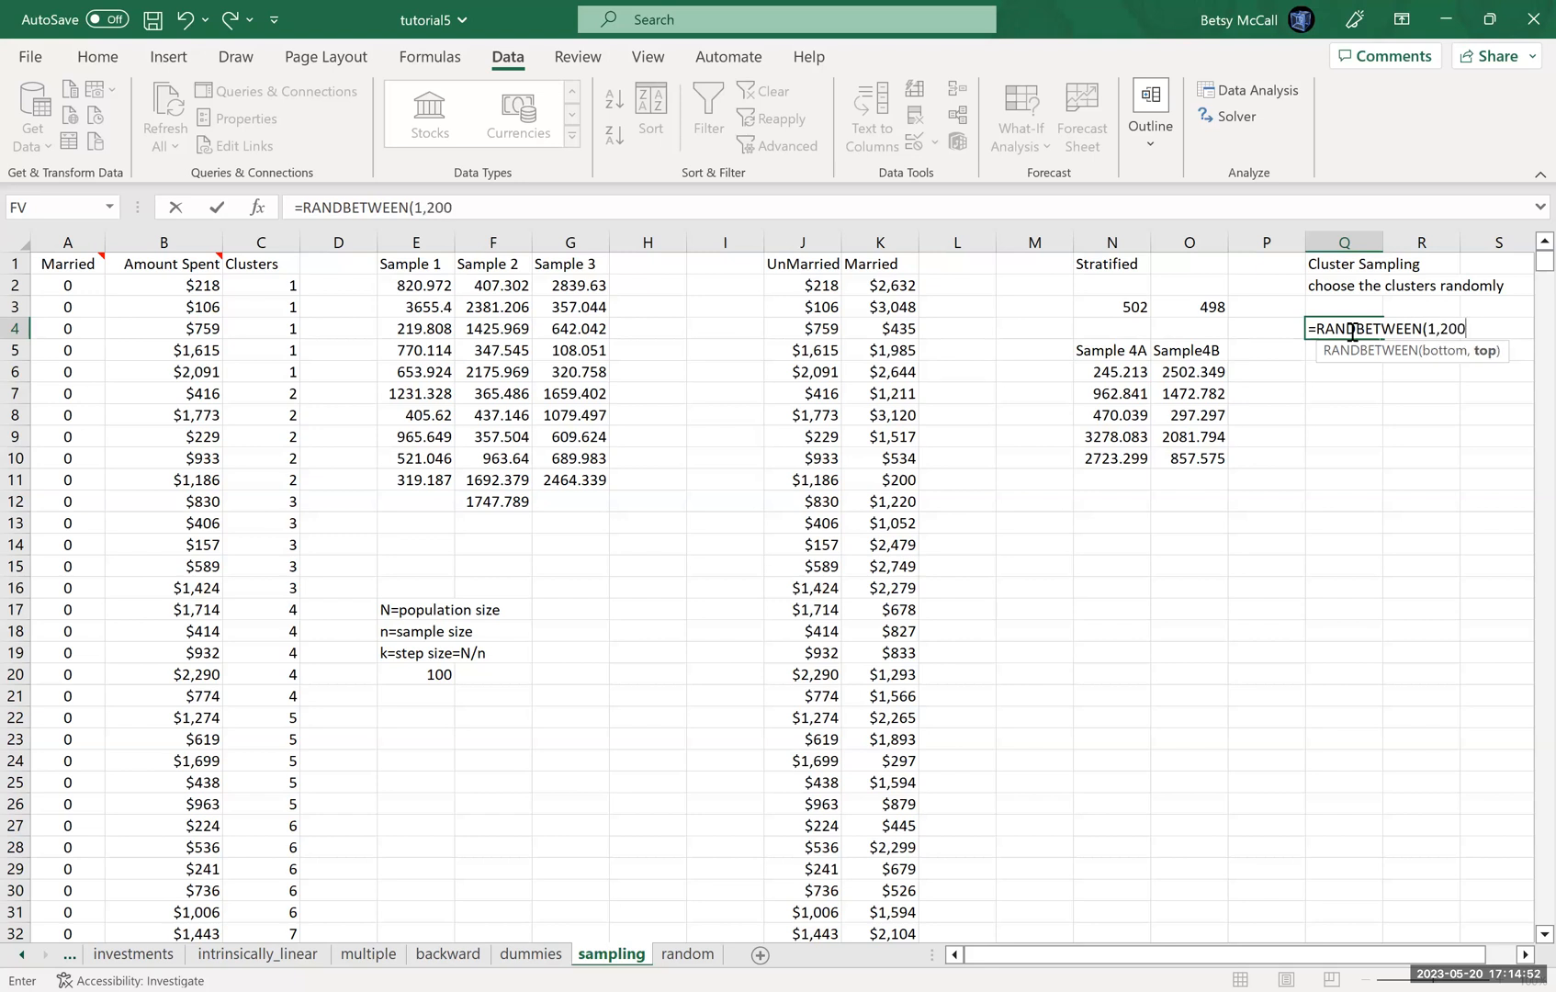
text())
key(Return)
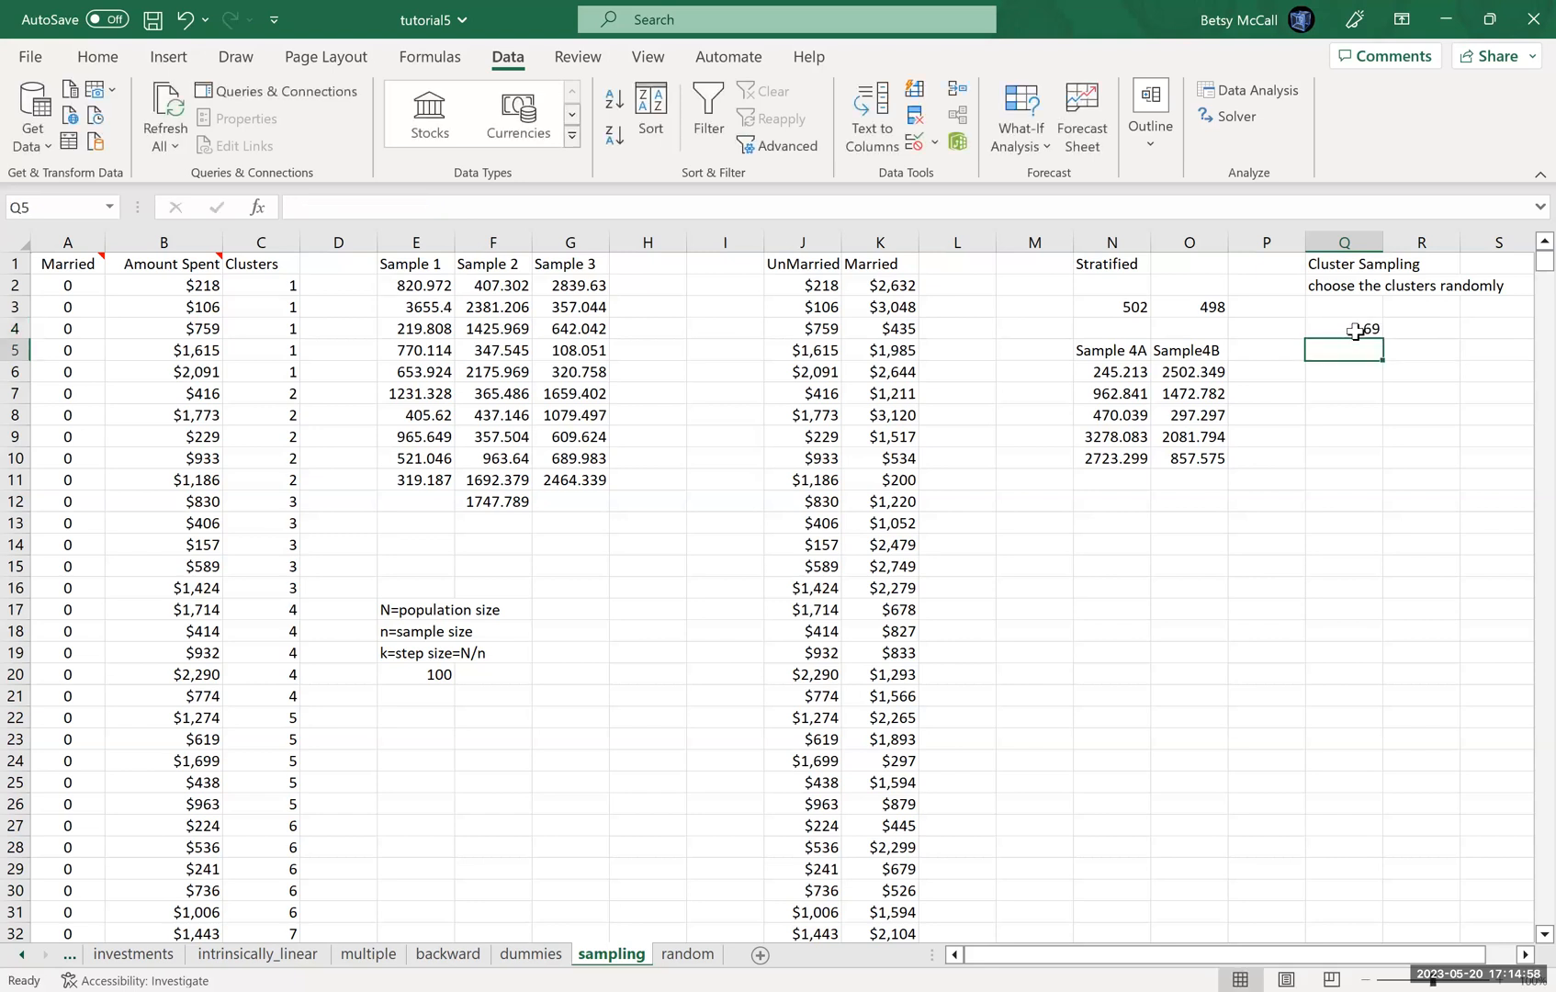
click(1356, 331)
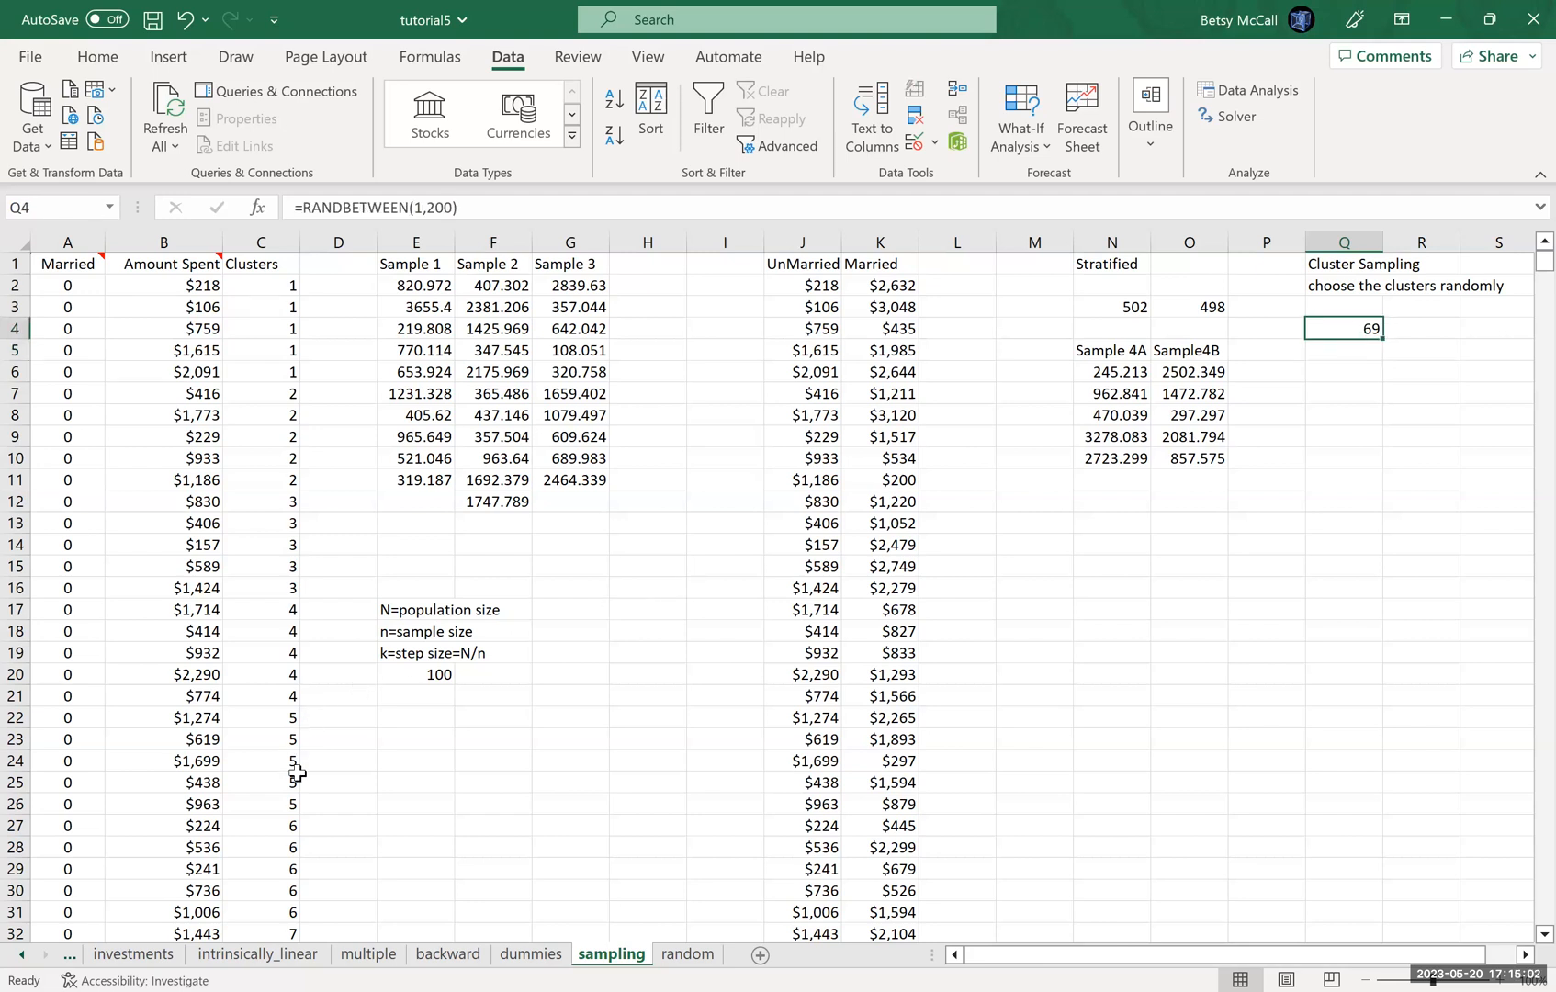
drag(1375, 342, 1381, 432)
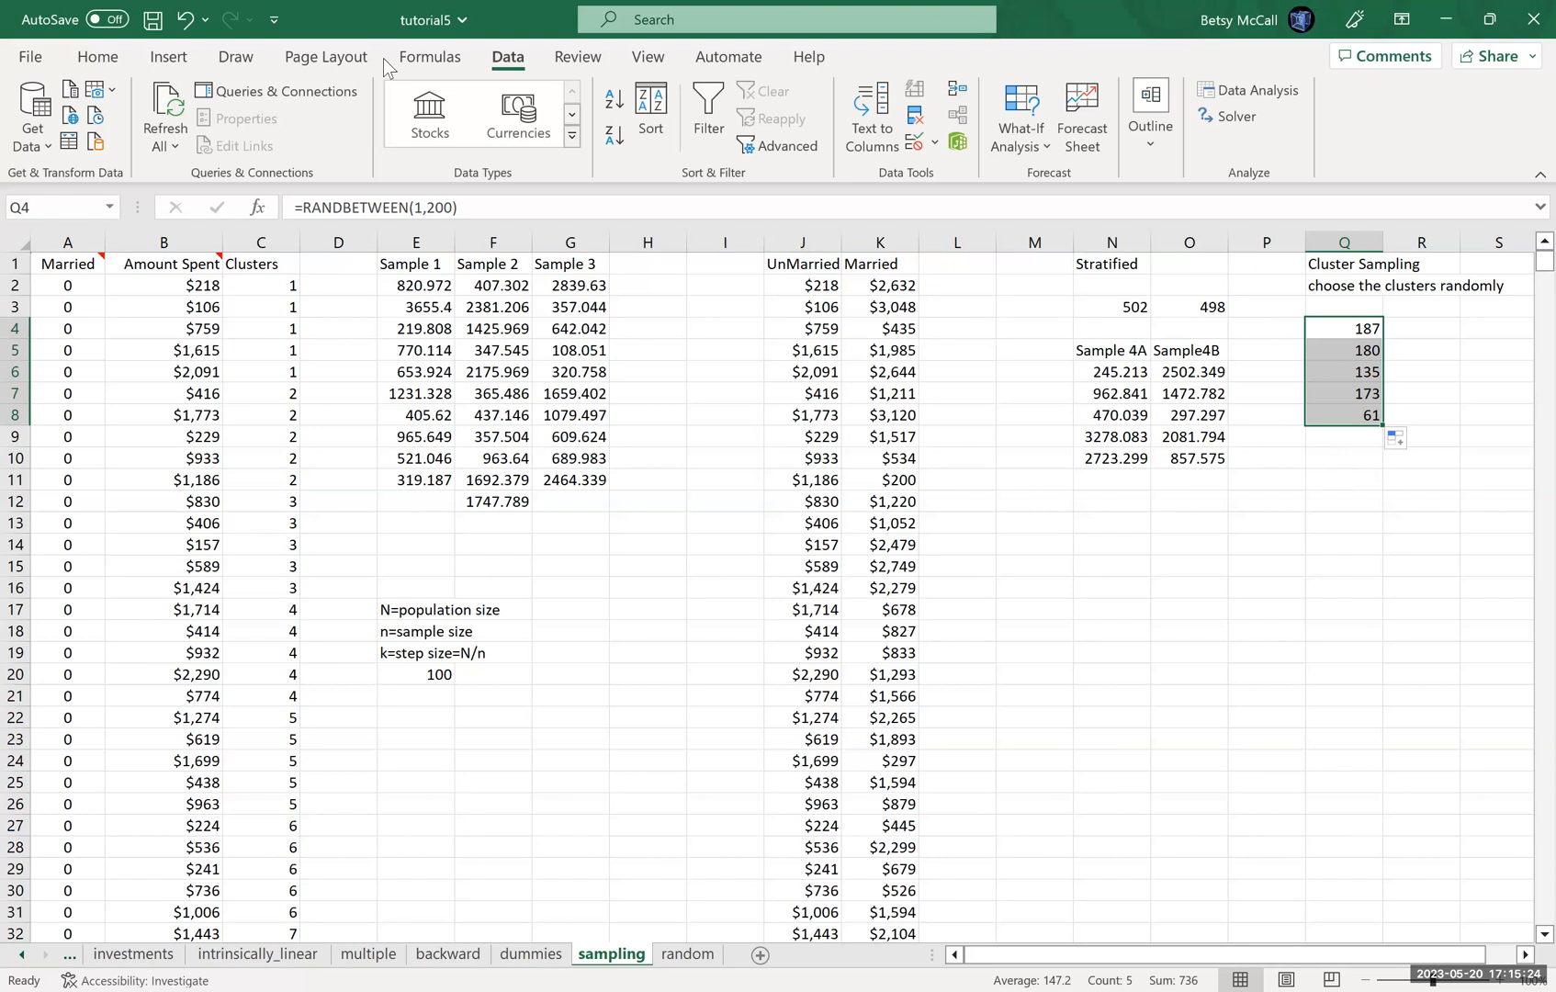
Recalculate the random cluster numbers and copy Q4:Q8 as values only into the adjacent cells starting at R4.
click(422, 59)
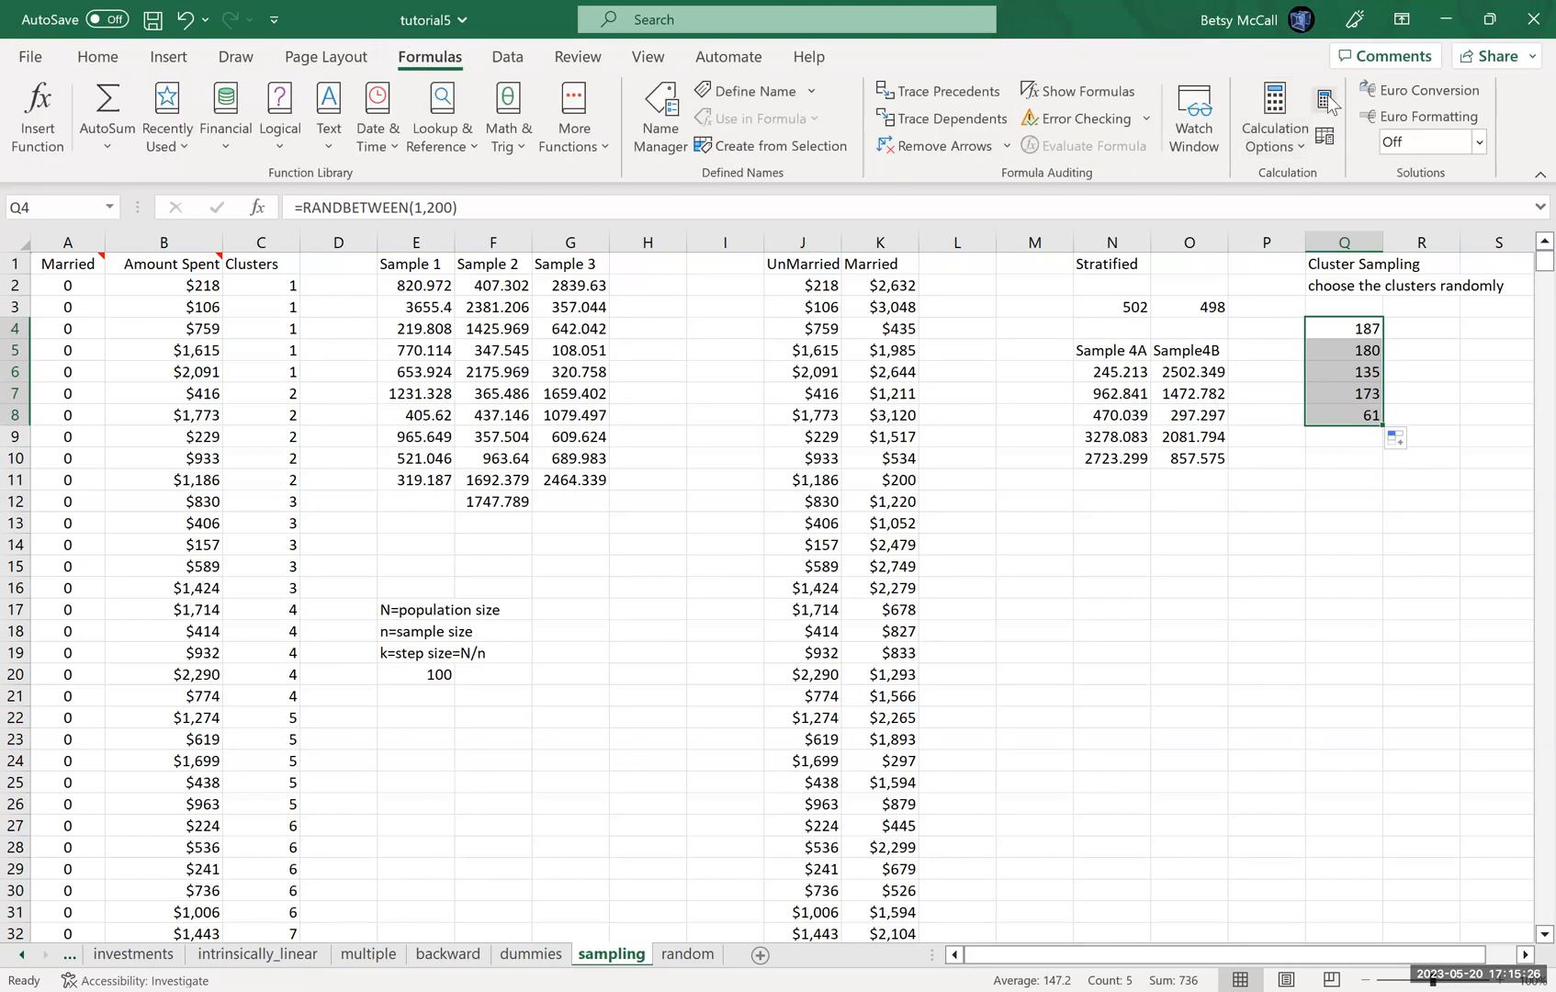
click(1325, 101)
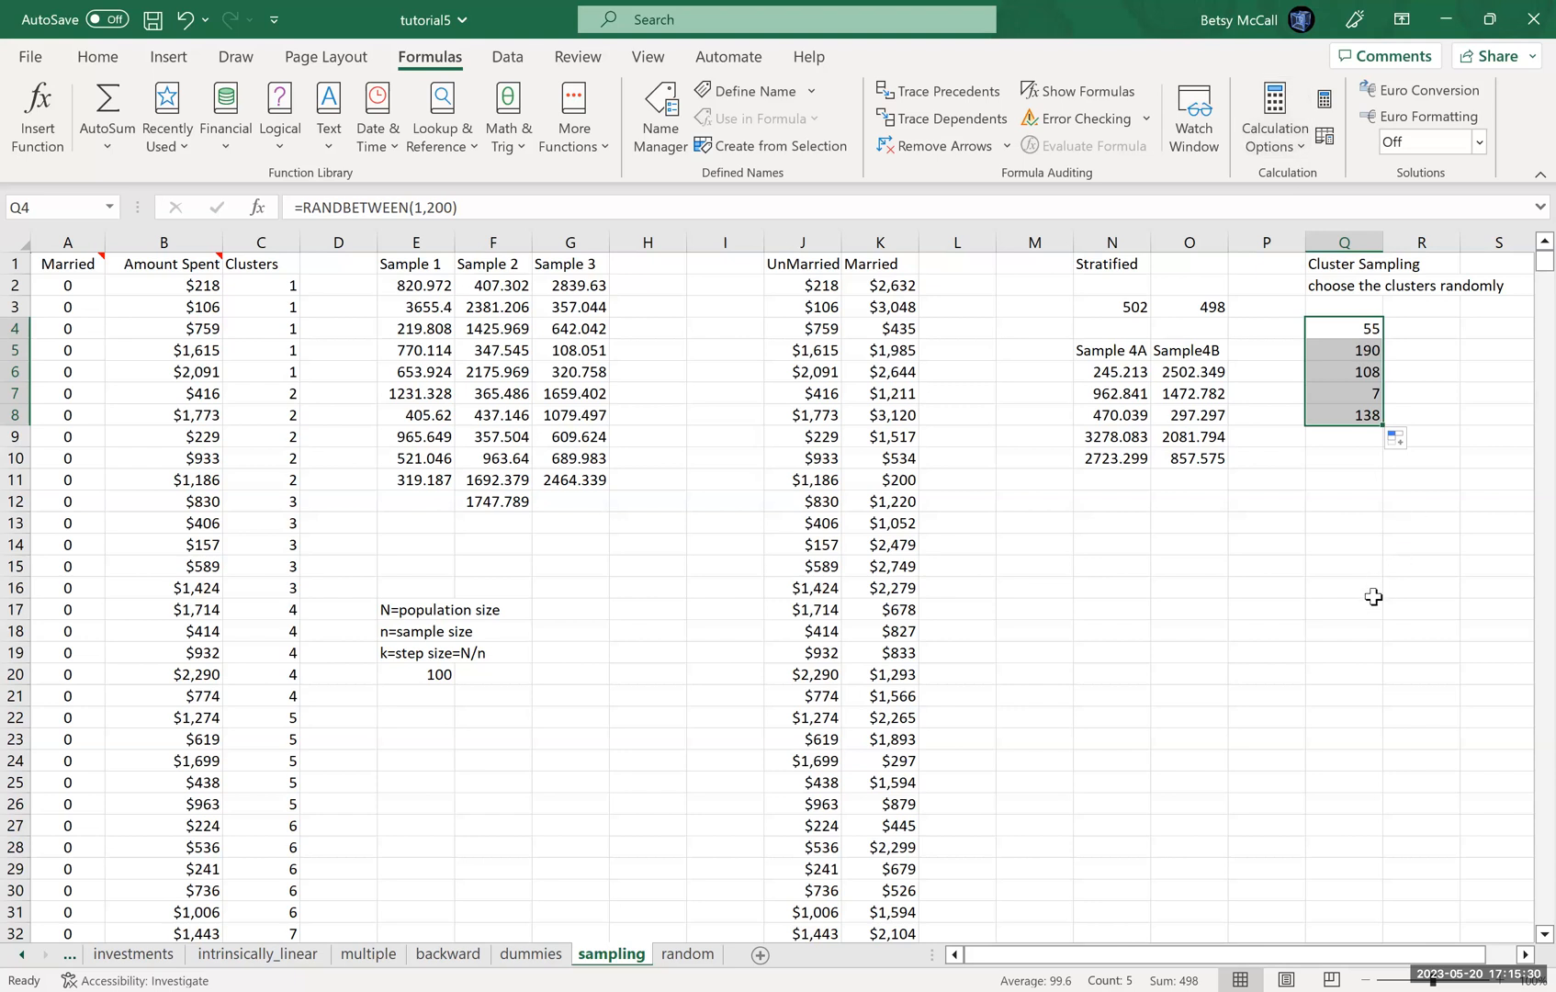
key(ctrl+c)
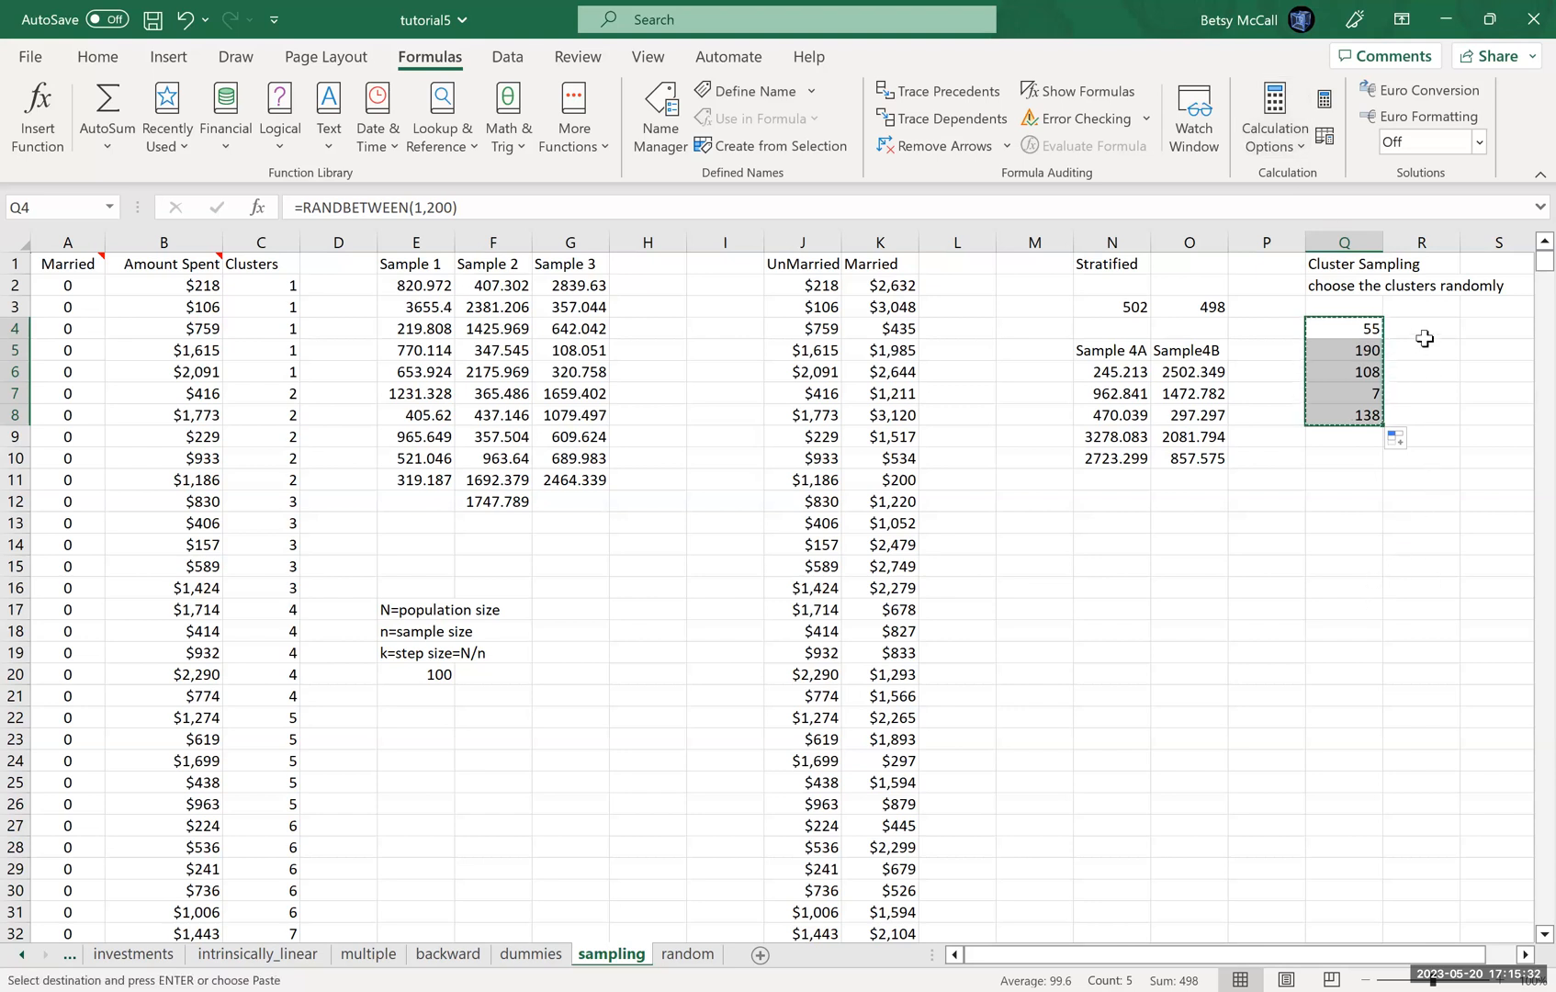
click(1424, 332)
right_click(1424, 332)
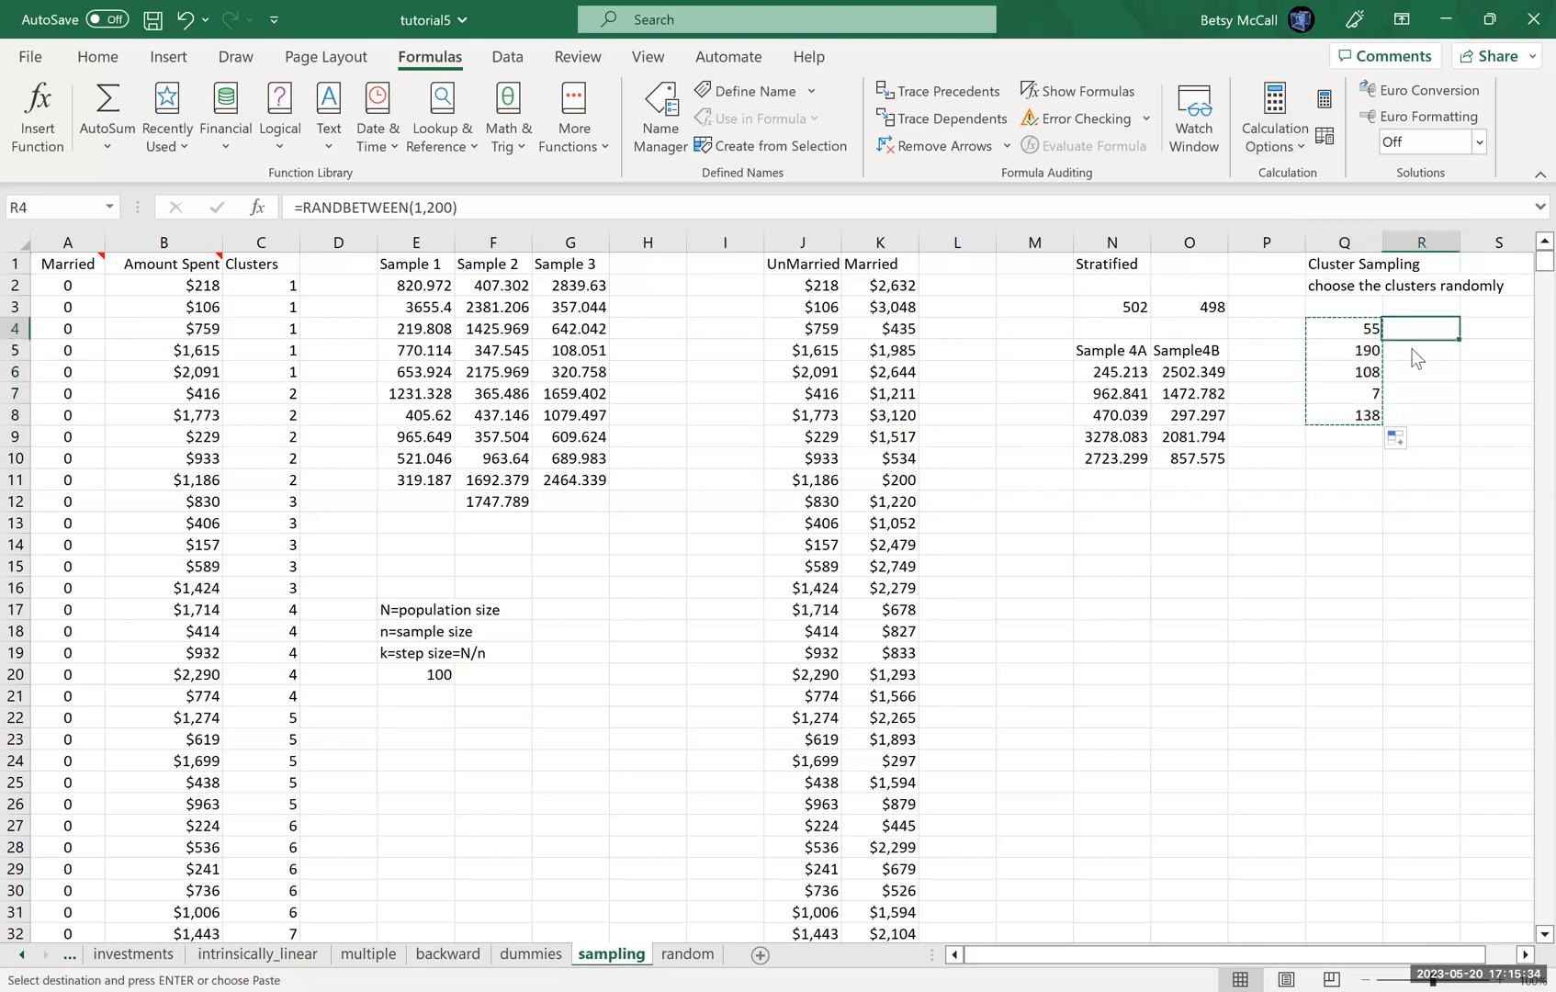
click(1260, 450)
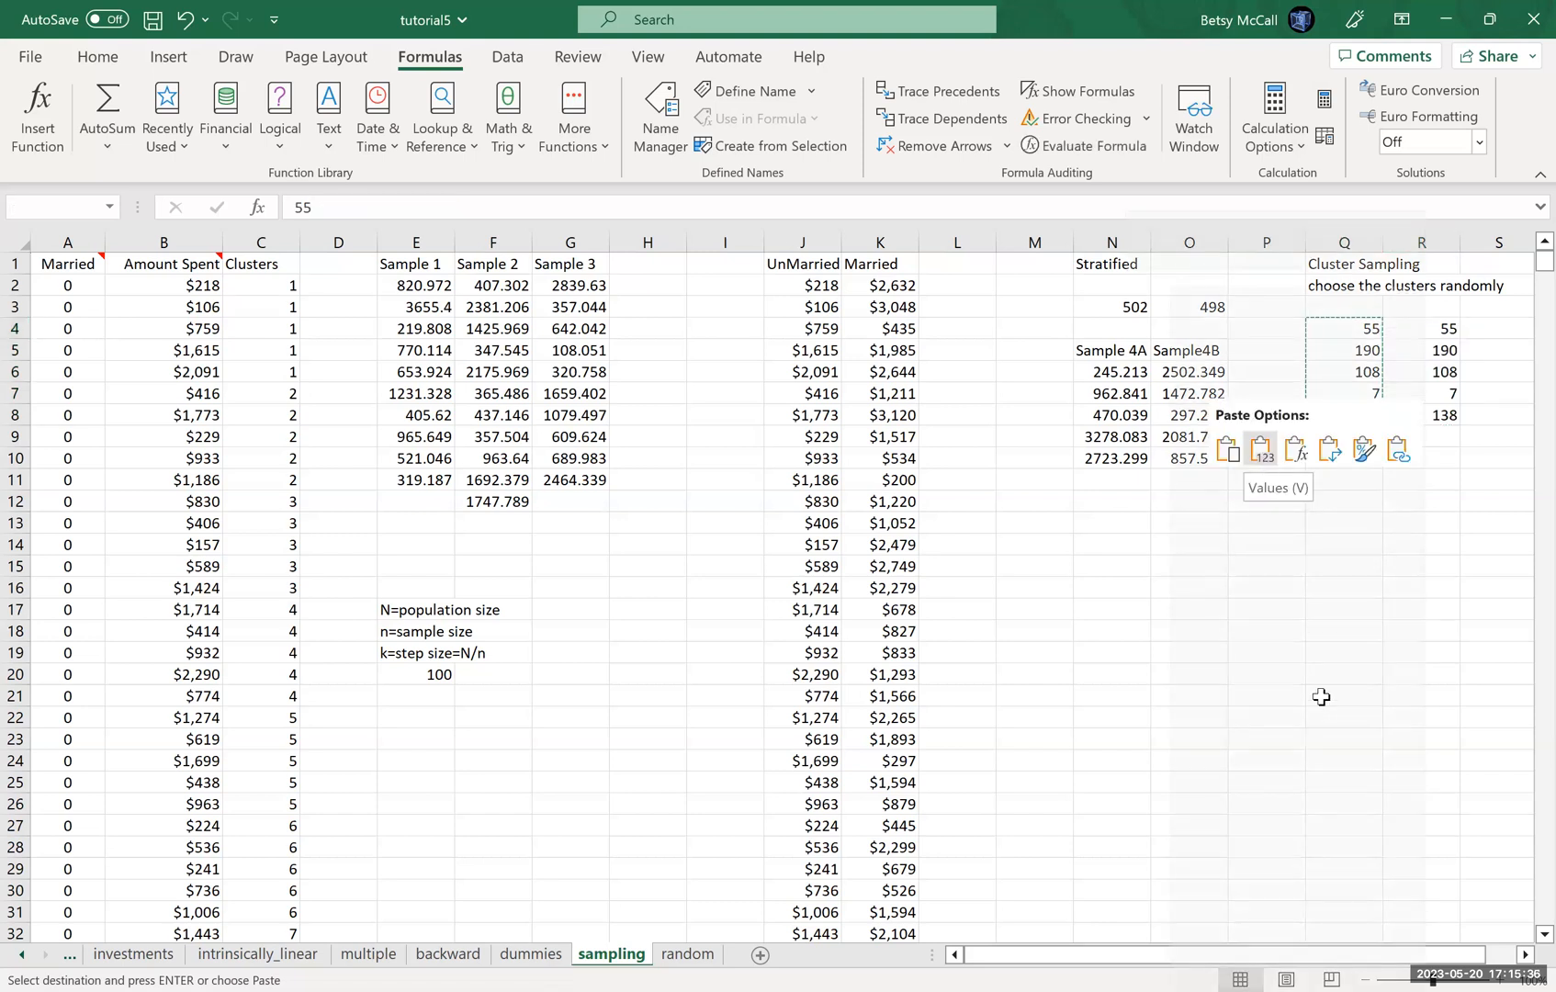